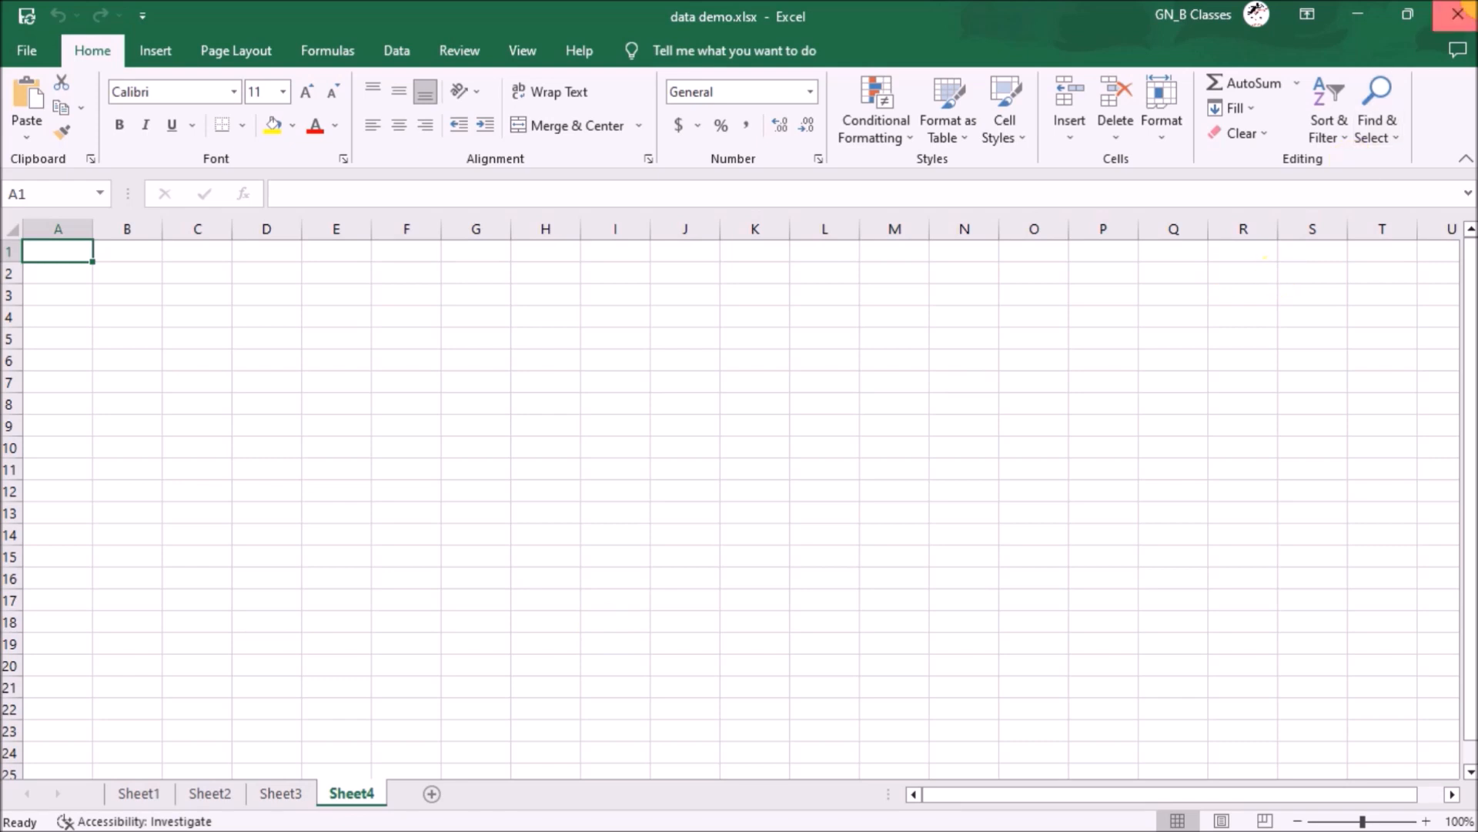
- Close data demo.xlsx and discard its unsaved changes
{"action": "left_click", "coordinate": [1458, 13]}
{"action": "left_click", "coordinate": [736, 455]}
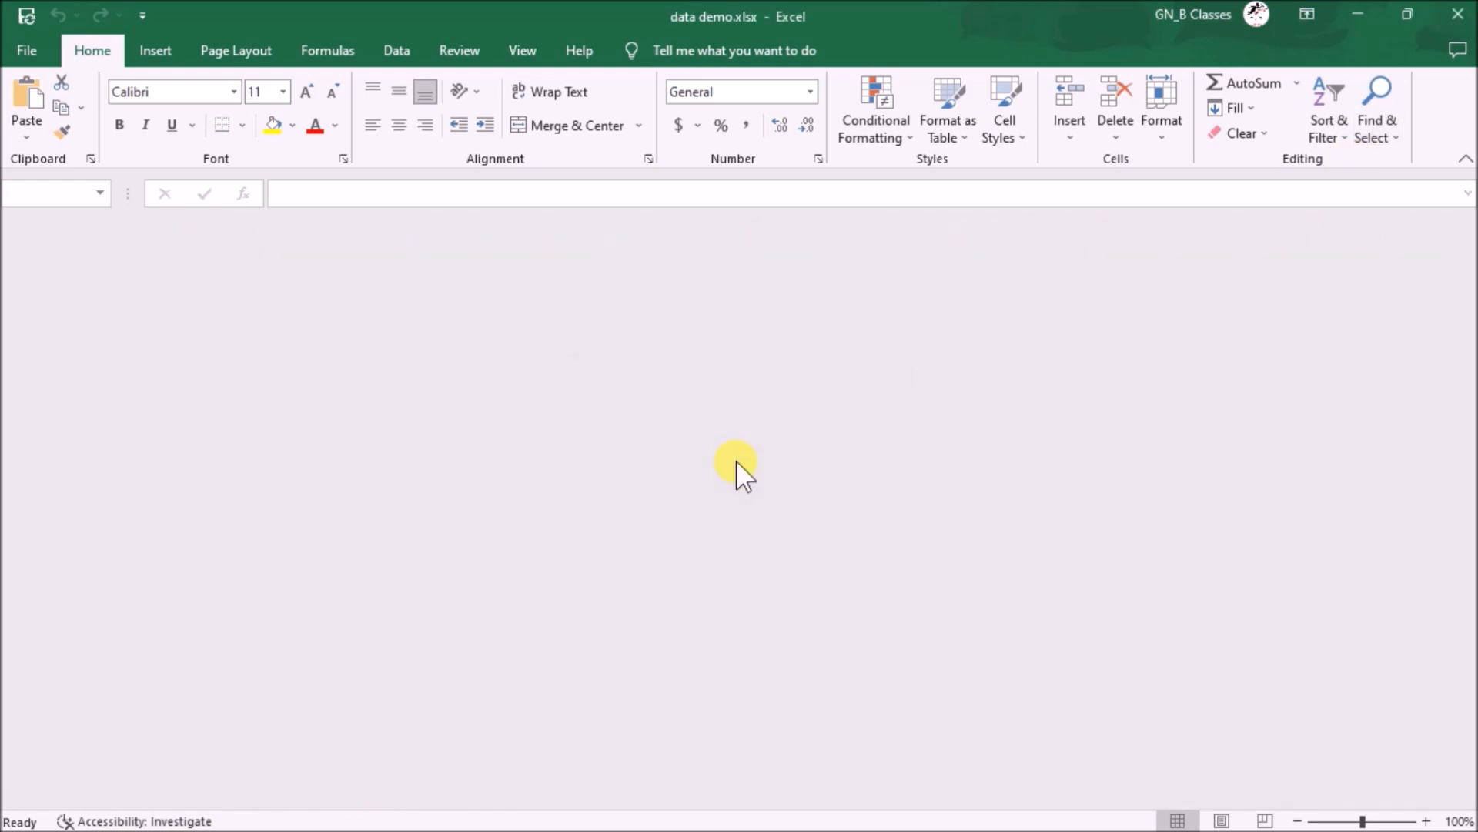
- Set Excel aside and dismiss a Windows search for 'exc'
{"action": "key", "text": "super"}
{"action": "key", "text": "Escape"}
{"action": "key", "text": "super"}
{"action": "type", "text": "exc"}
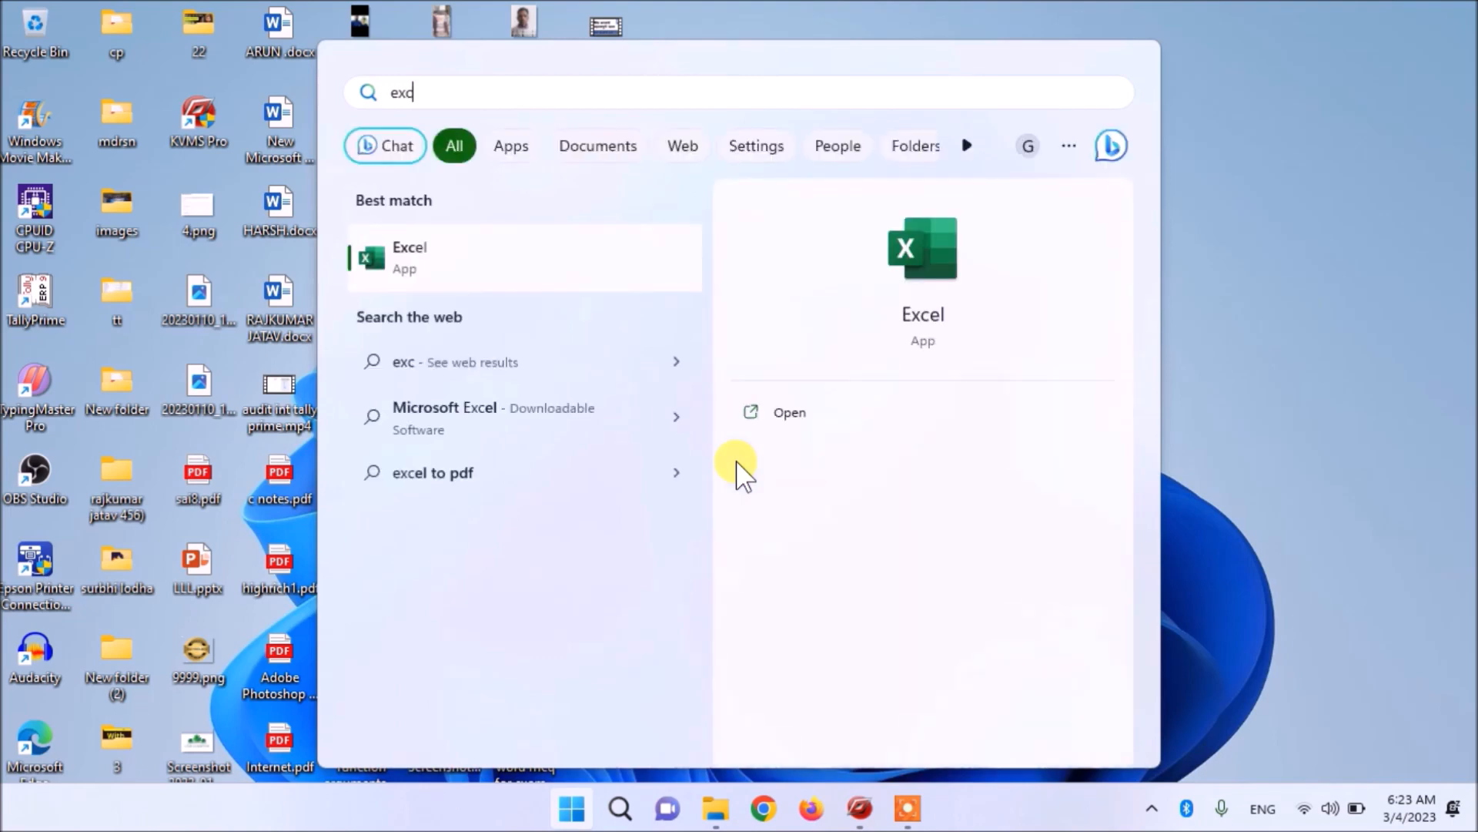
{"action": "key", "text": "BackSpace"}
{"action": "key", "text": "BackSpace"}
{"action": "key", "text": "BackSpace"}
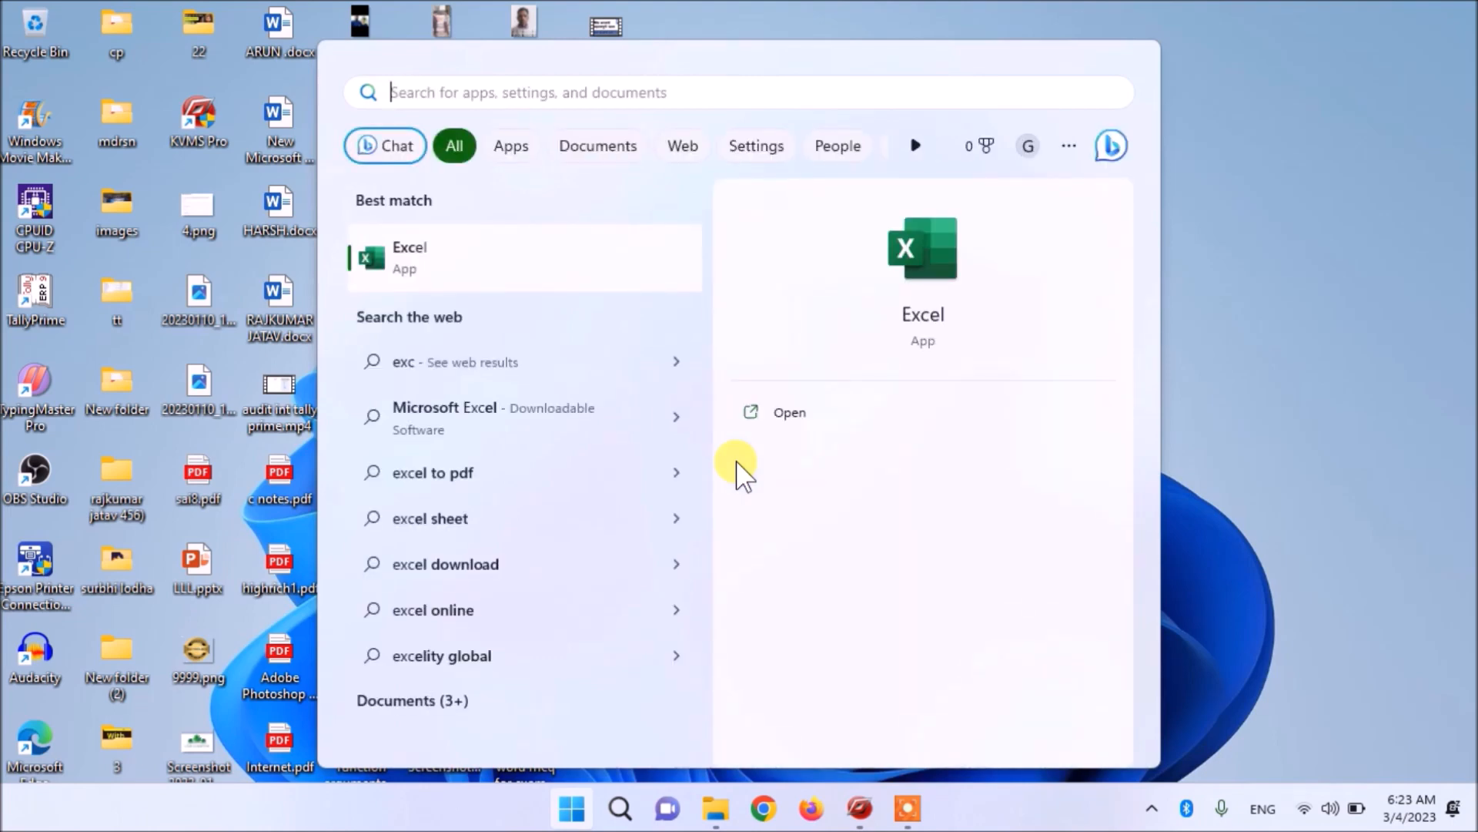
- Close the Run prompt and clear the desktop icon selection
{"action": "key", "text": "super+r"}
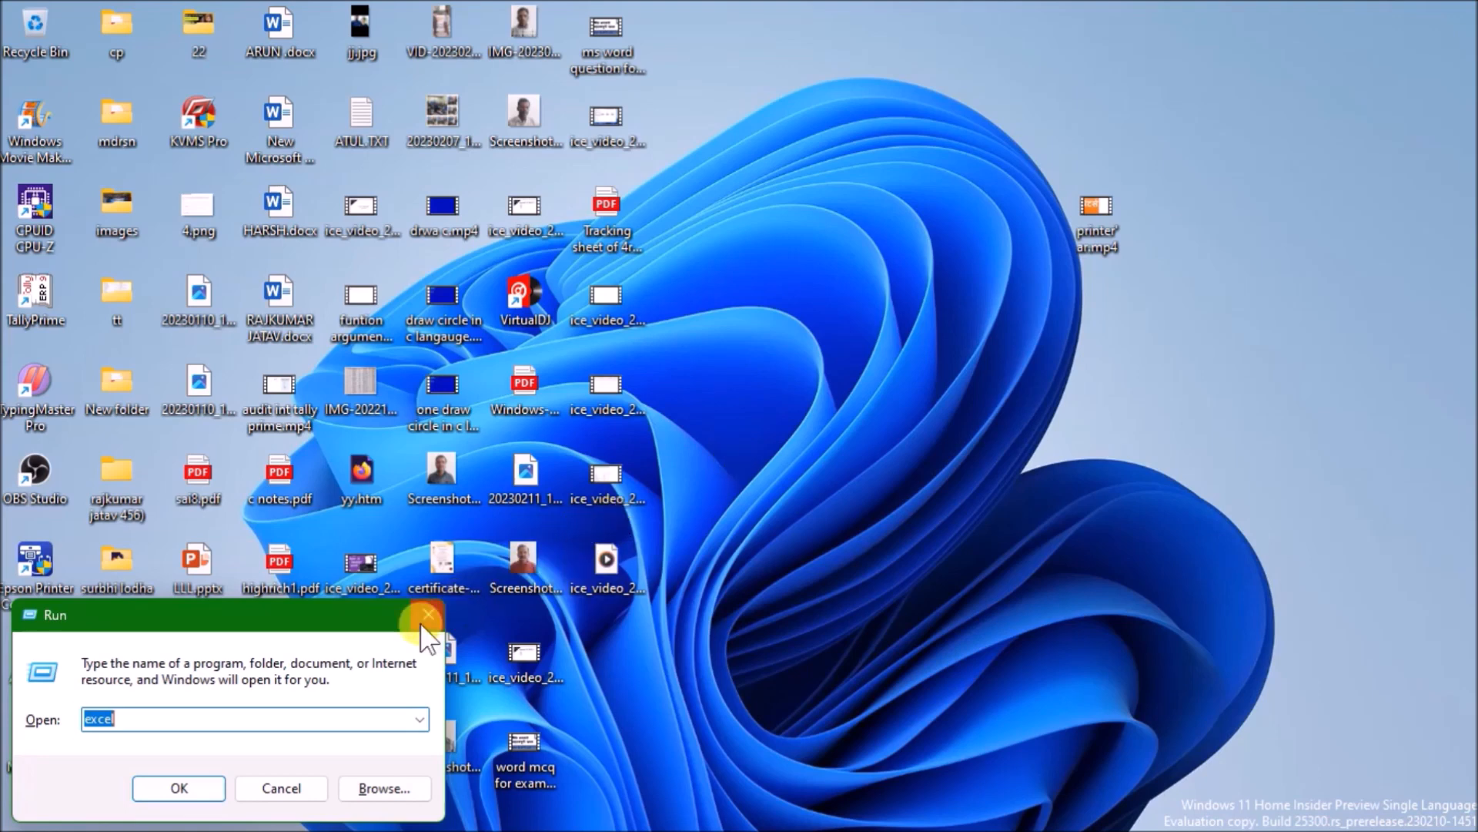
{"action": "left_click", "coordinate": [428, 614]}
{"action": "left_click", "coordinate": [736, 491]}
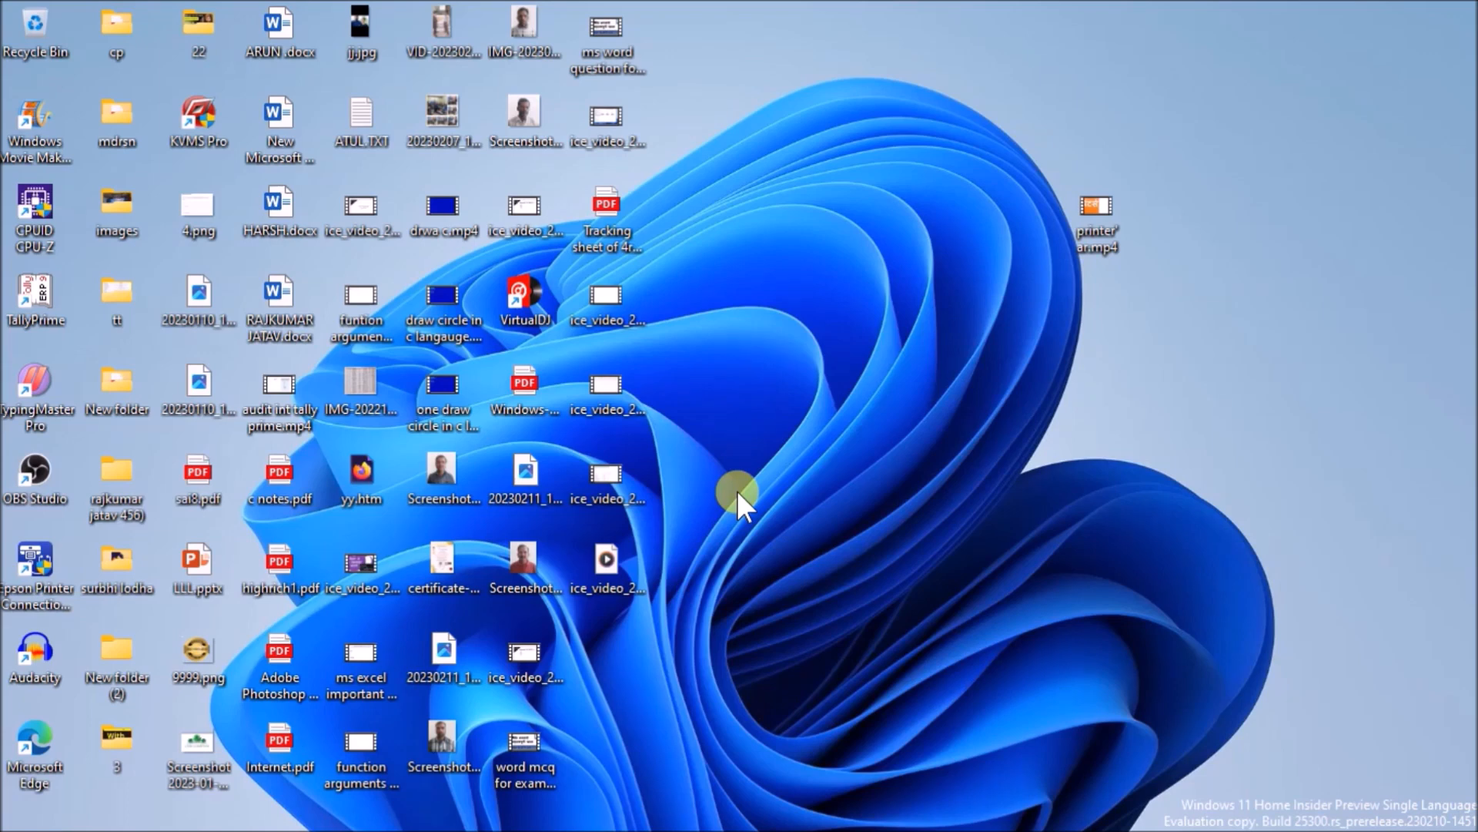
- Search Windows for 'excel' and open the Excel shortcut's file location
{"action": "key", "text": "super"}
{"action": "type", "text": "excel"}
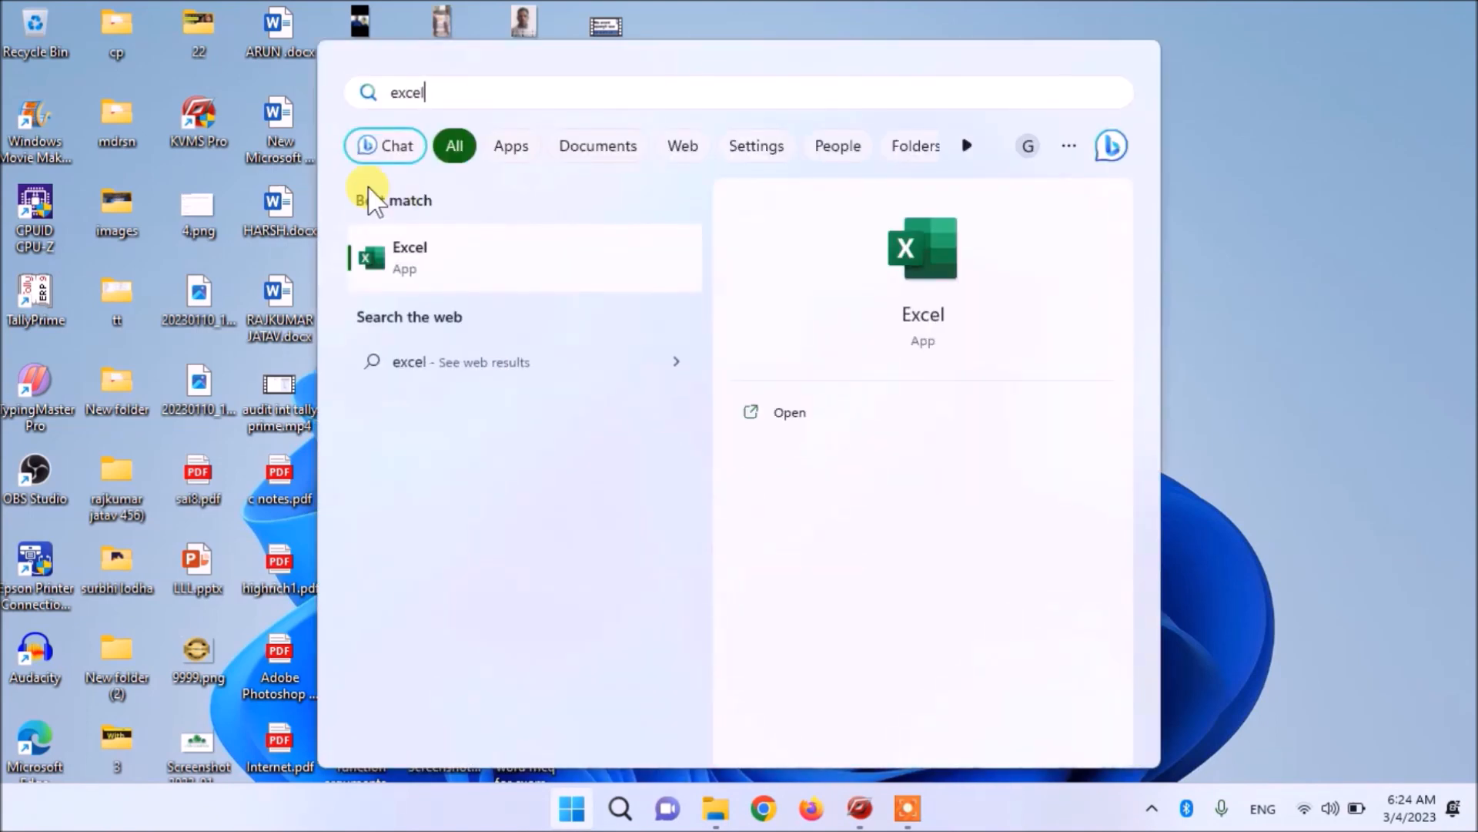
{"action": "right_click", "coordinate": [387, 250]}
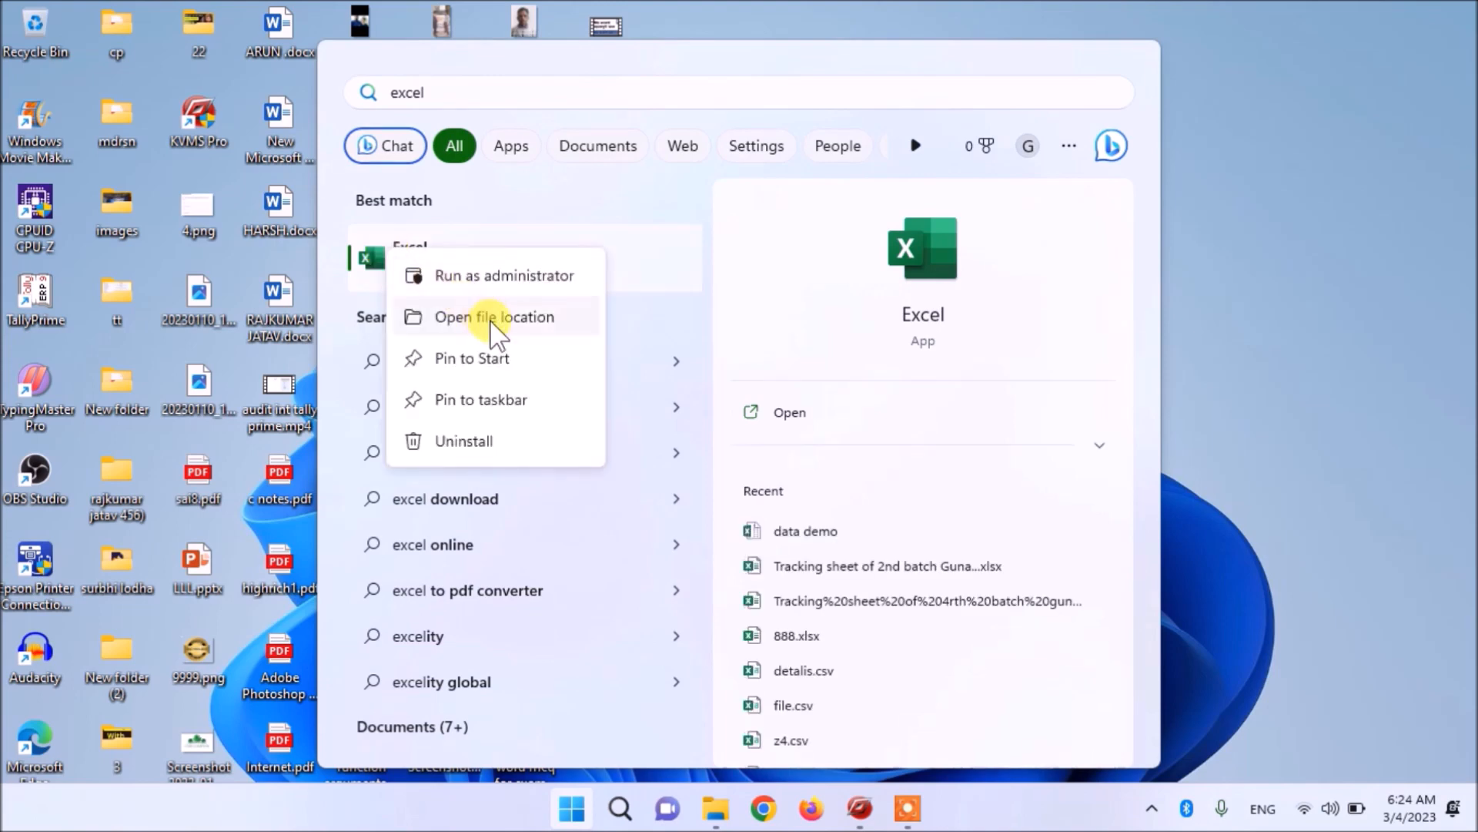
{"action": "left_click", "coordinate": [528, 337]}
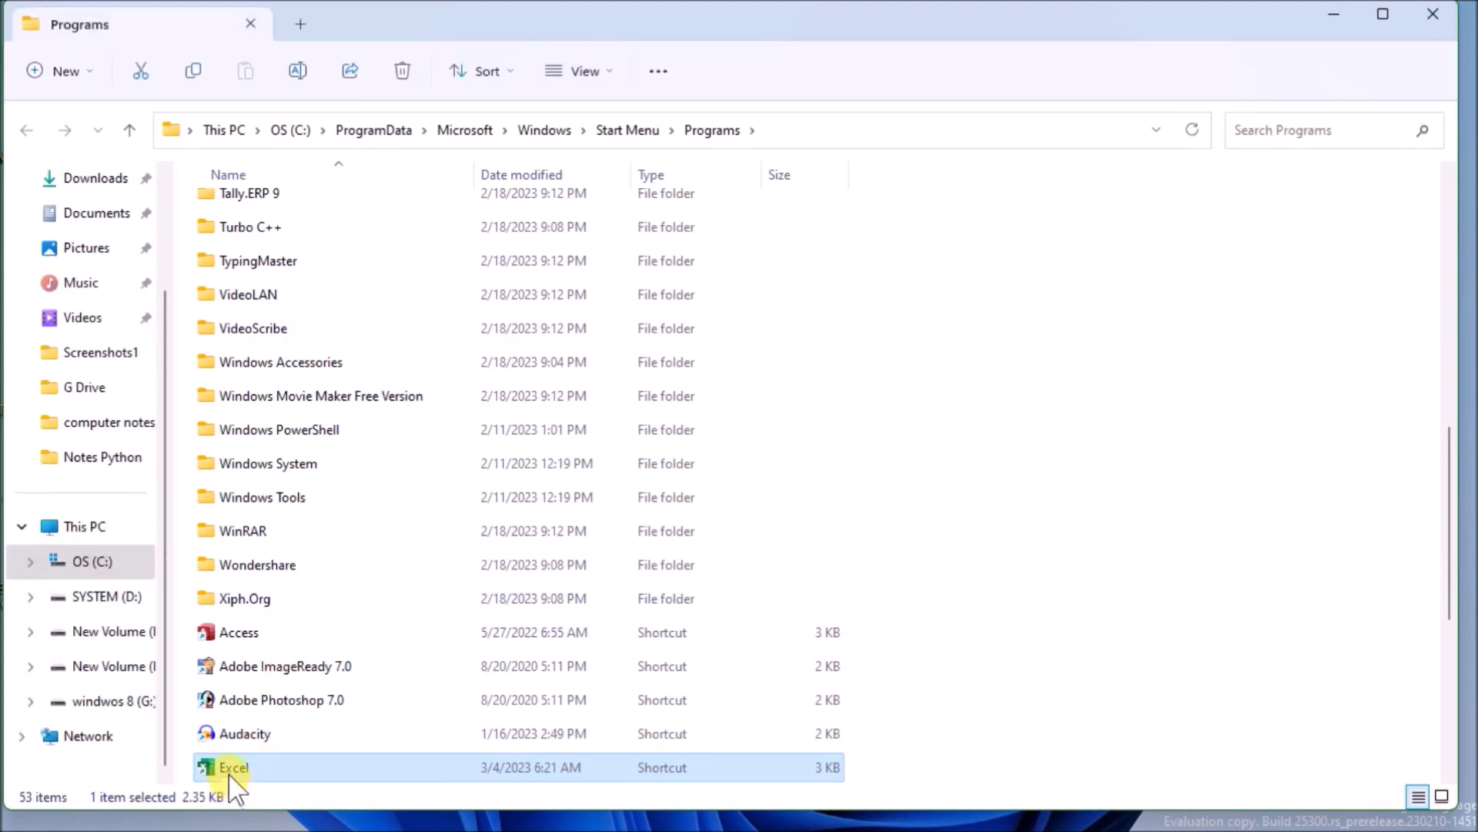
- Give the Excel shortcut the Ctrl + Alt + E shortcut key, then close the Programs folder
{"action": "right_click", "coordinate": [229, 770]}
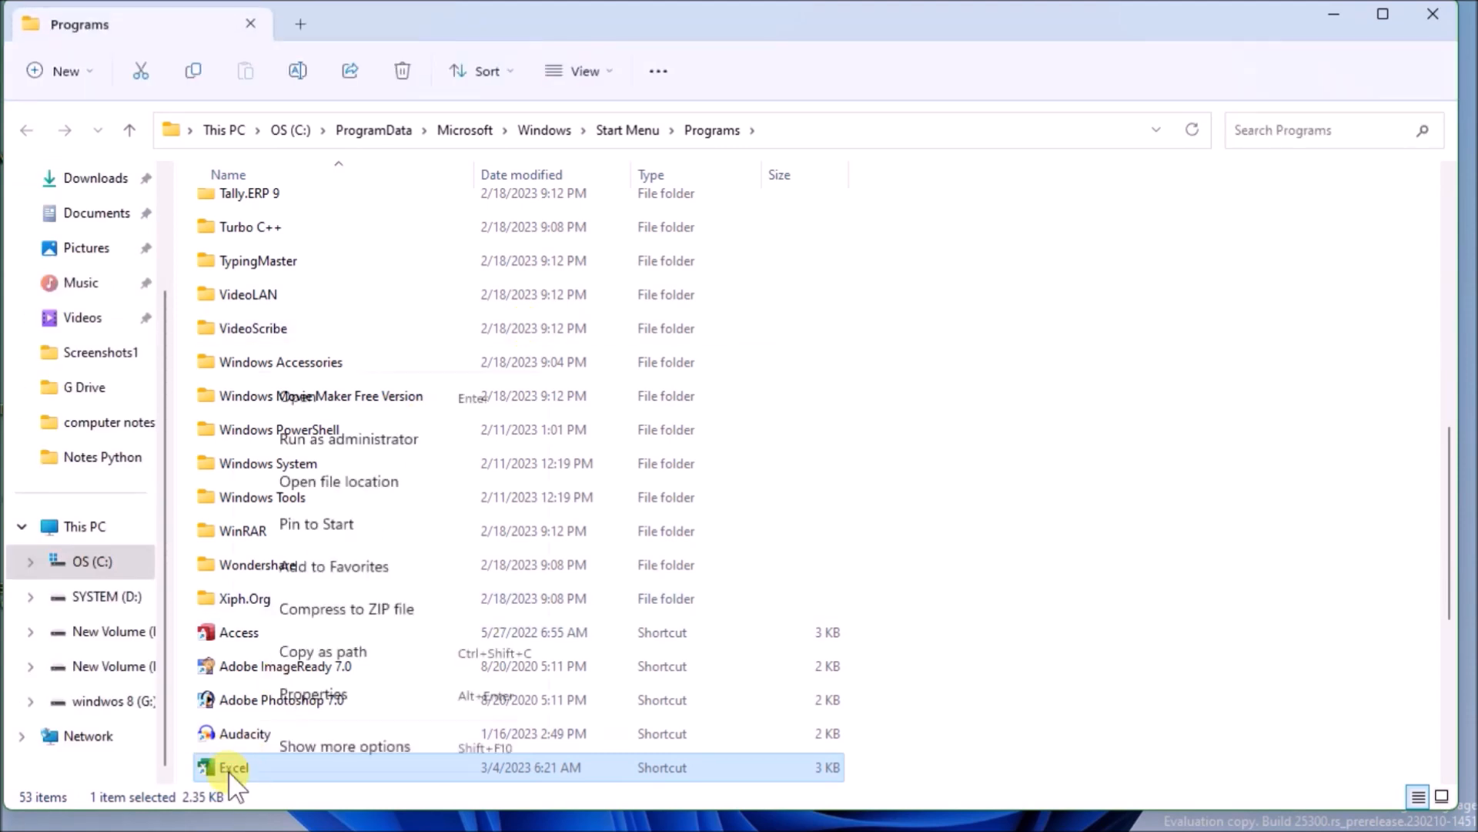
{"action": "left_click", "coordinate": [334, 713]}
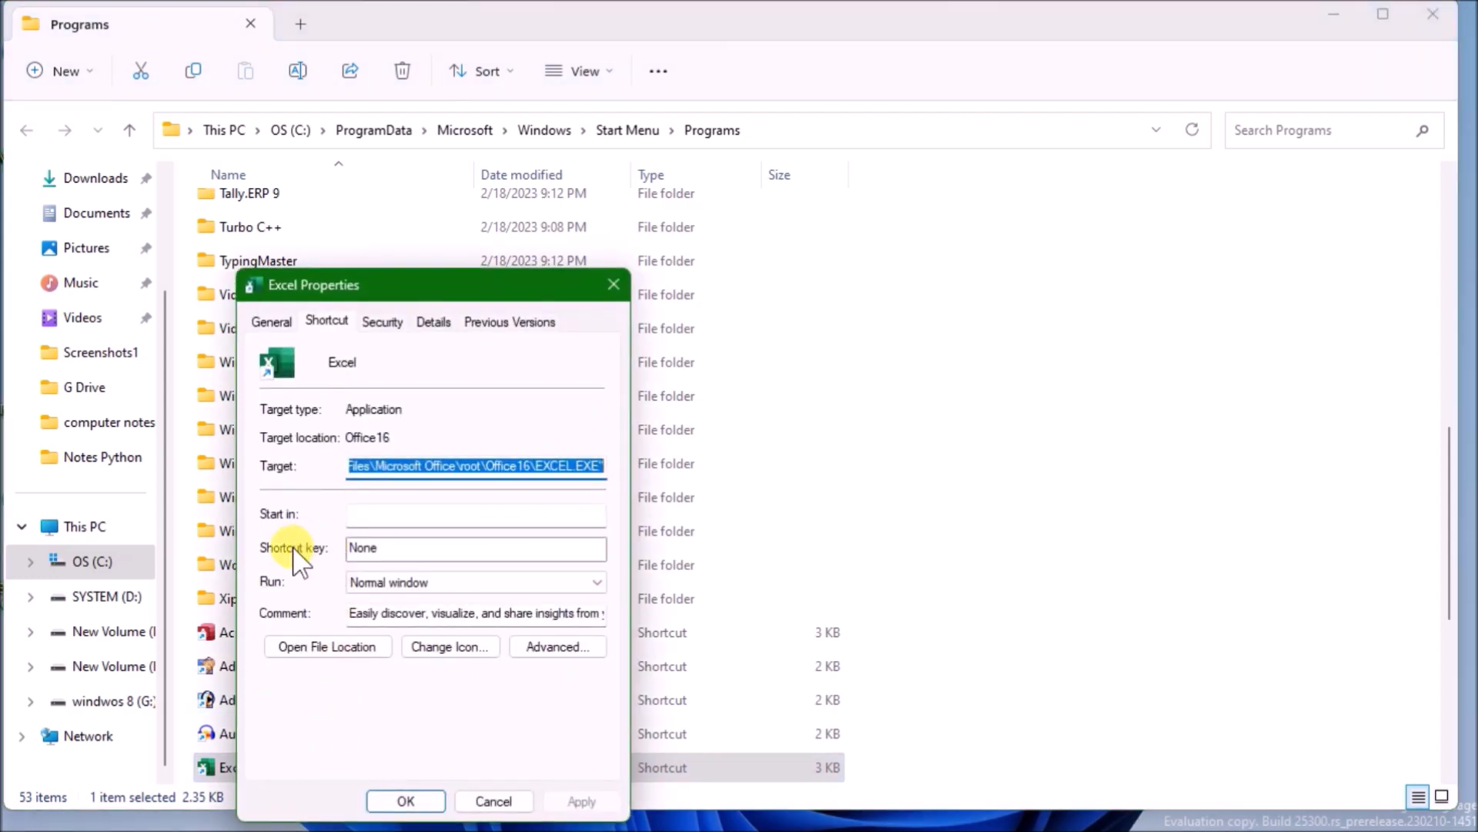
{"action": "left_click", "coordinate": [397, 547]}
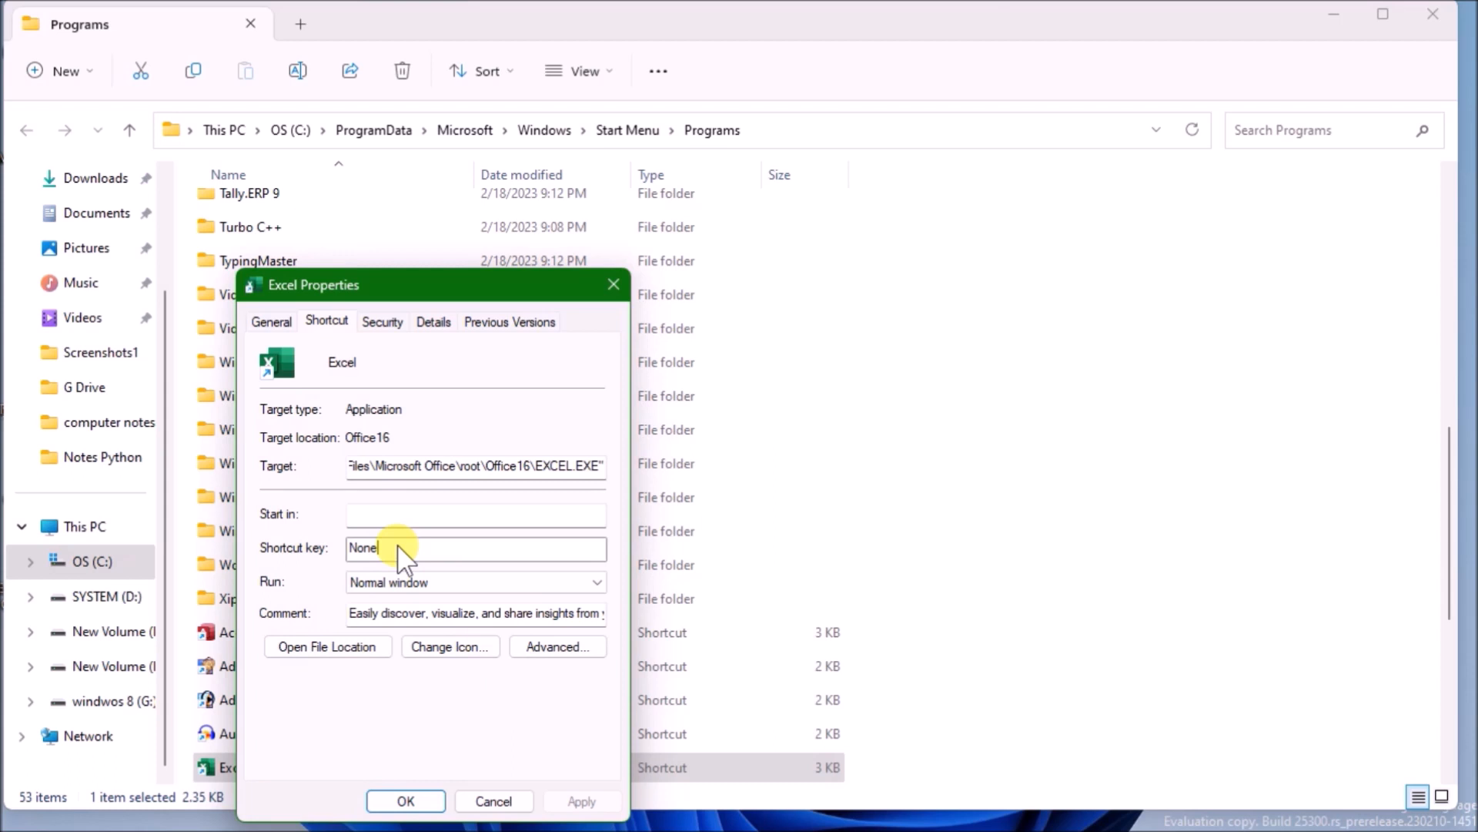
{"action": "key", "text": "e"}
{"action": "left_click", "coordinate": [402, 799]}
{"action": "left_click", "coordinate": [444, 592]}
{"action": "left_click", "coordinate": [406, 800]}
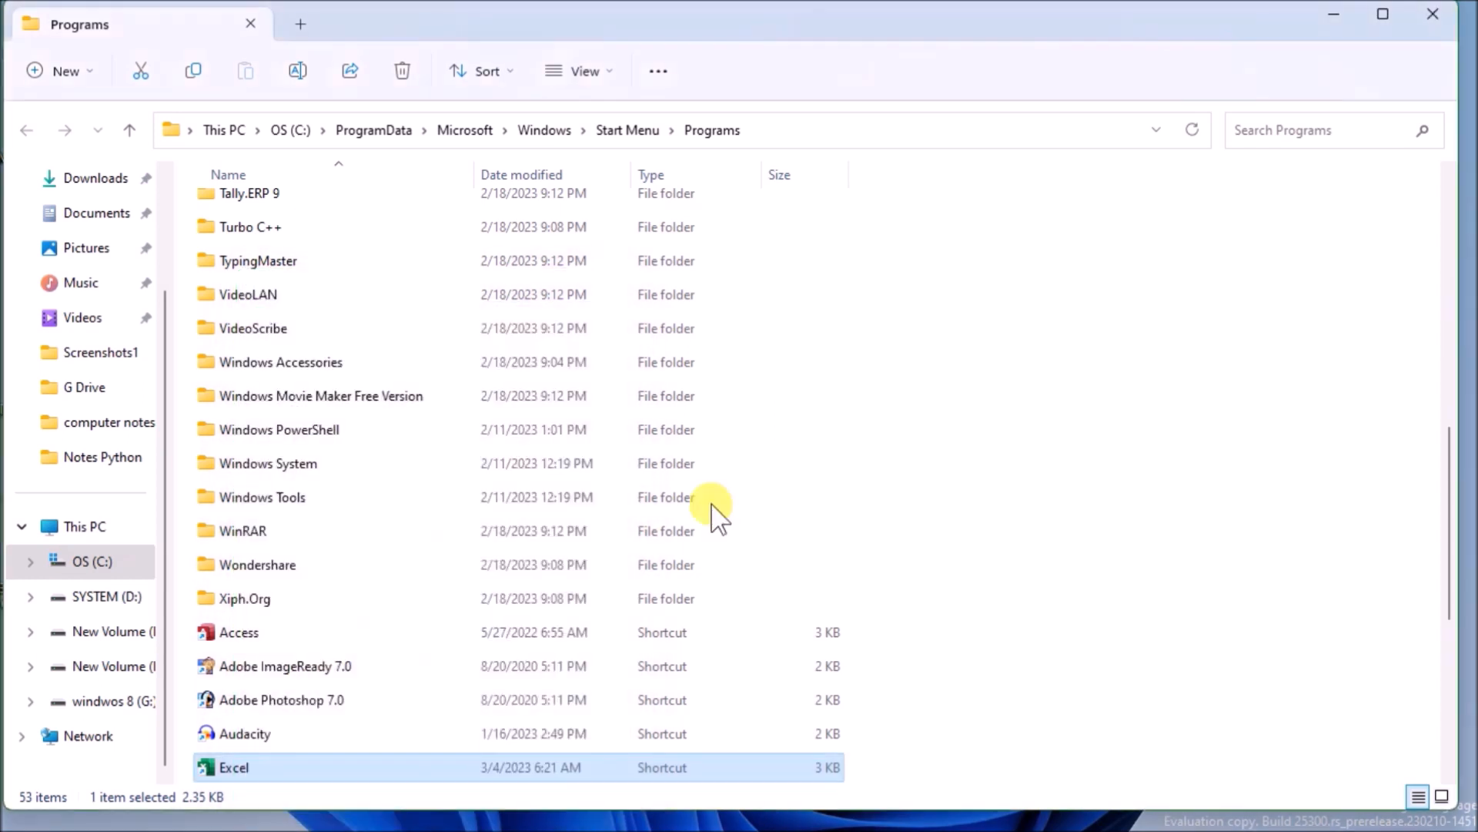
{"action": "left_click", "coordinate": [1424, 24]}
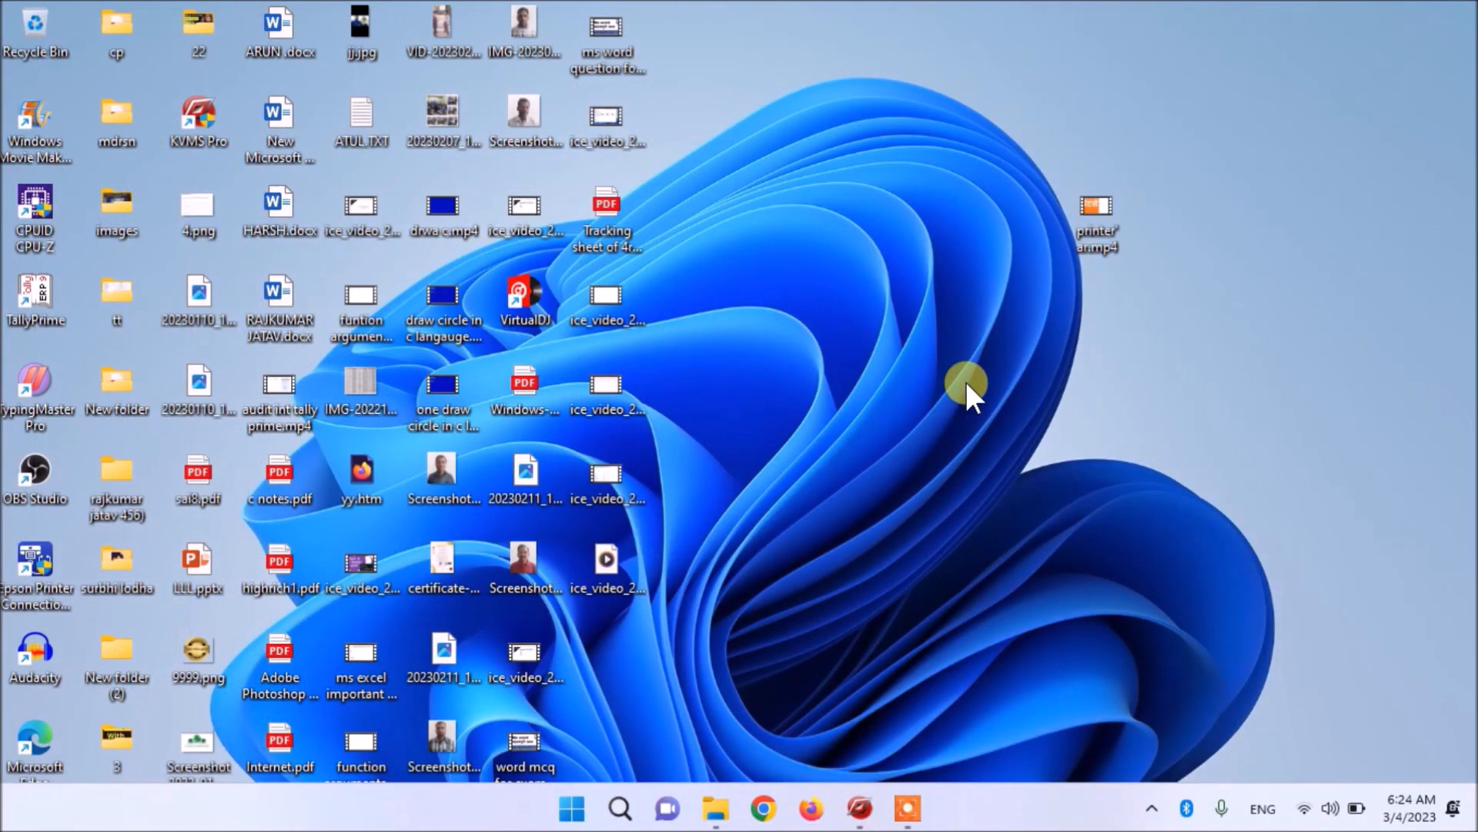
- Launch Excel with Ctrl+Alt+E and reopen data demo.xlsx from the Recent list
{"action": "key", "text": "ctrl+alt+e"}
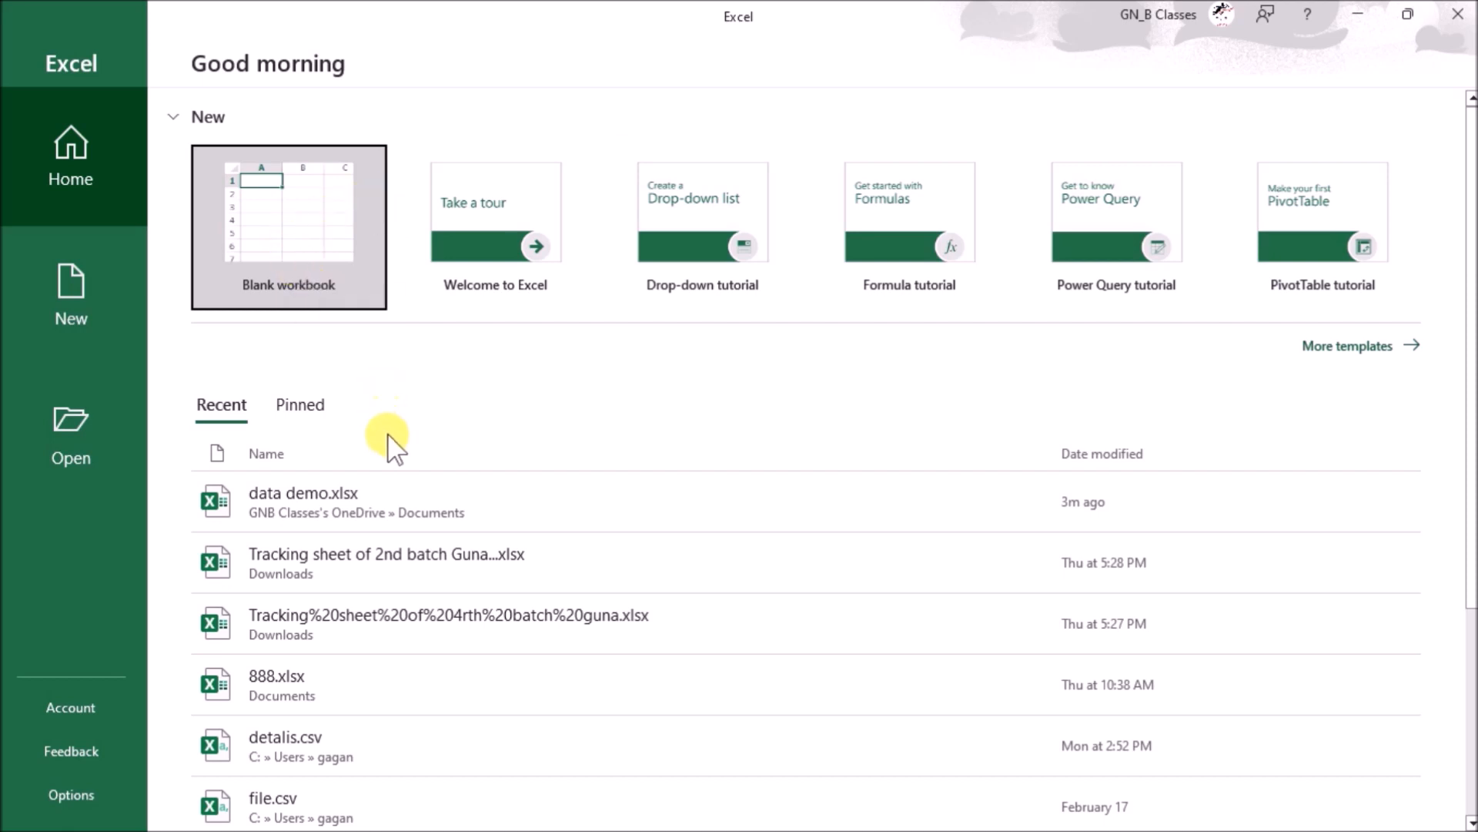
{"action": "left_click", "coordinate": [441, 502]}
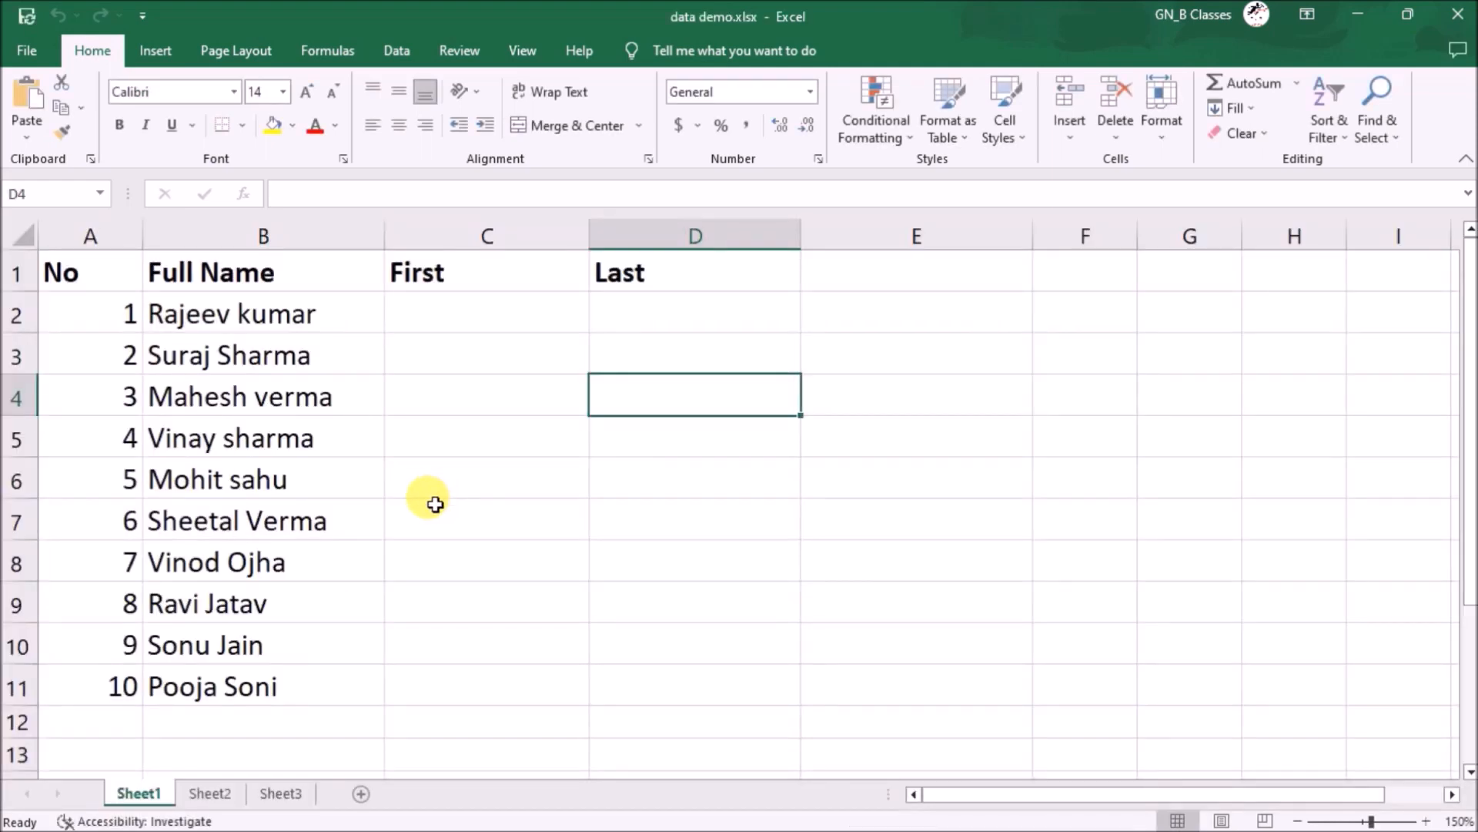
- Go to Sheet2 and inspect the Time and Over Time (Min) values in row 2
{"action": "left_click", "coordinate": [273, 793]}
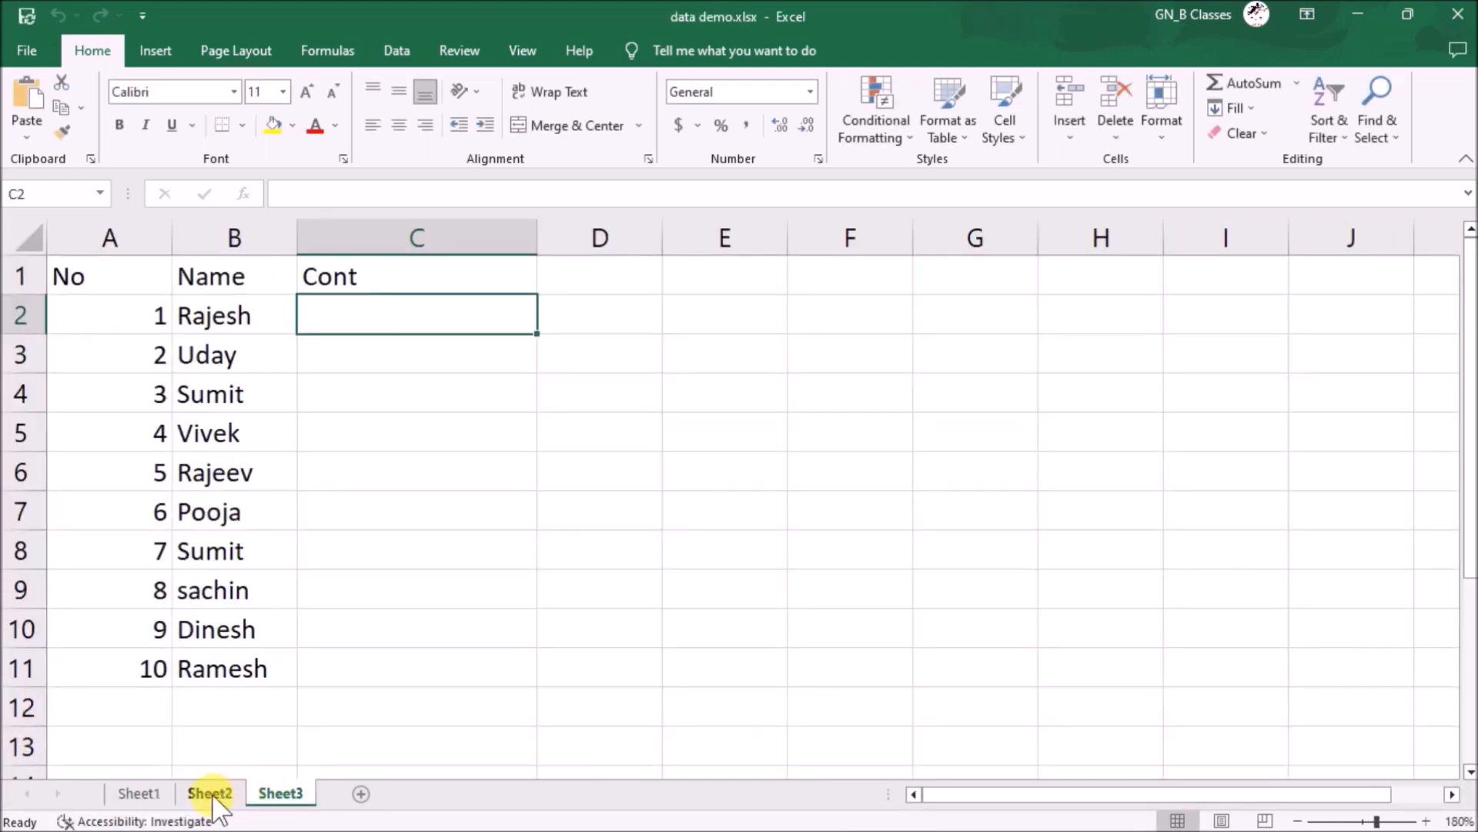
{"action": "left_click", "coordinate": [211, 793]}
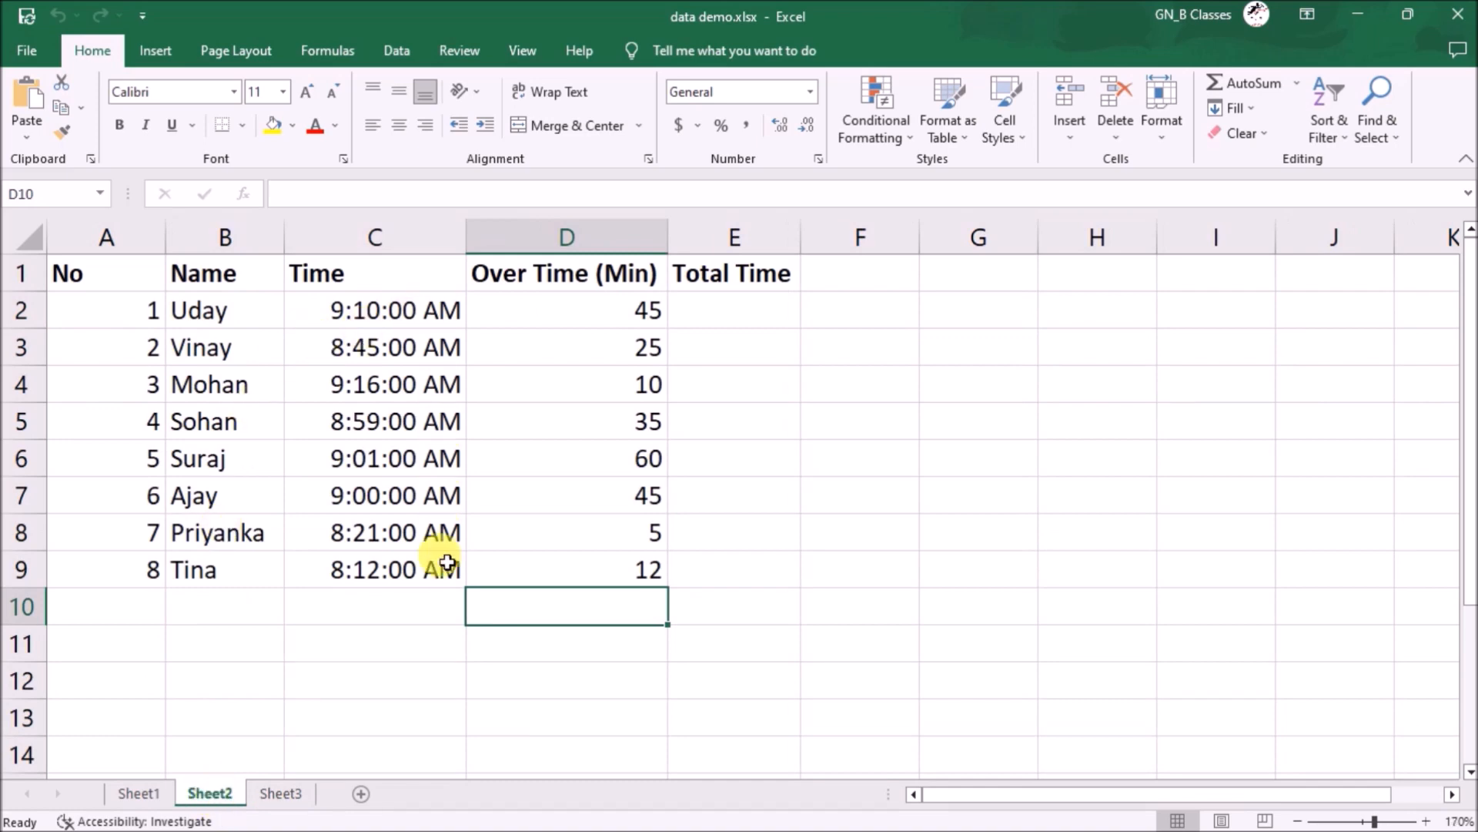
{"action": "left_click", "coordinate": [374, 295]}
{"action": "left_click", "coordinate": [612, 287]}
{"action": "left_click_drag", "start_coordinate": [594, 307], "coordinate": [638, 315]}
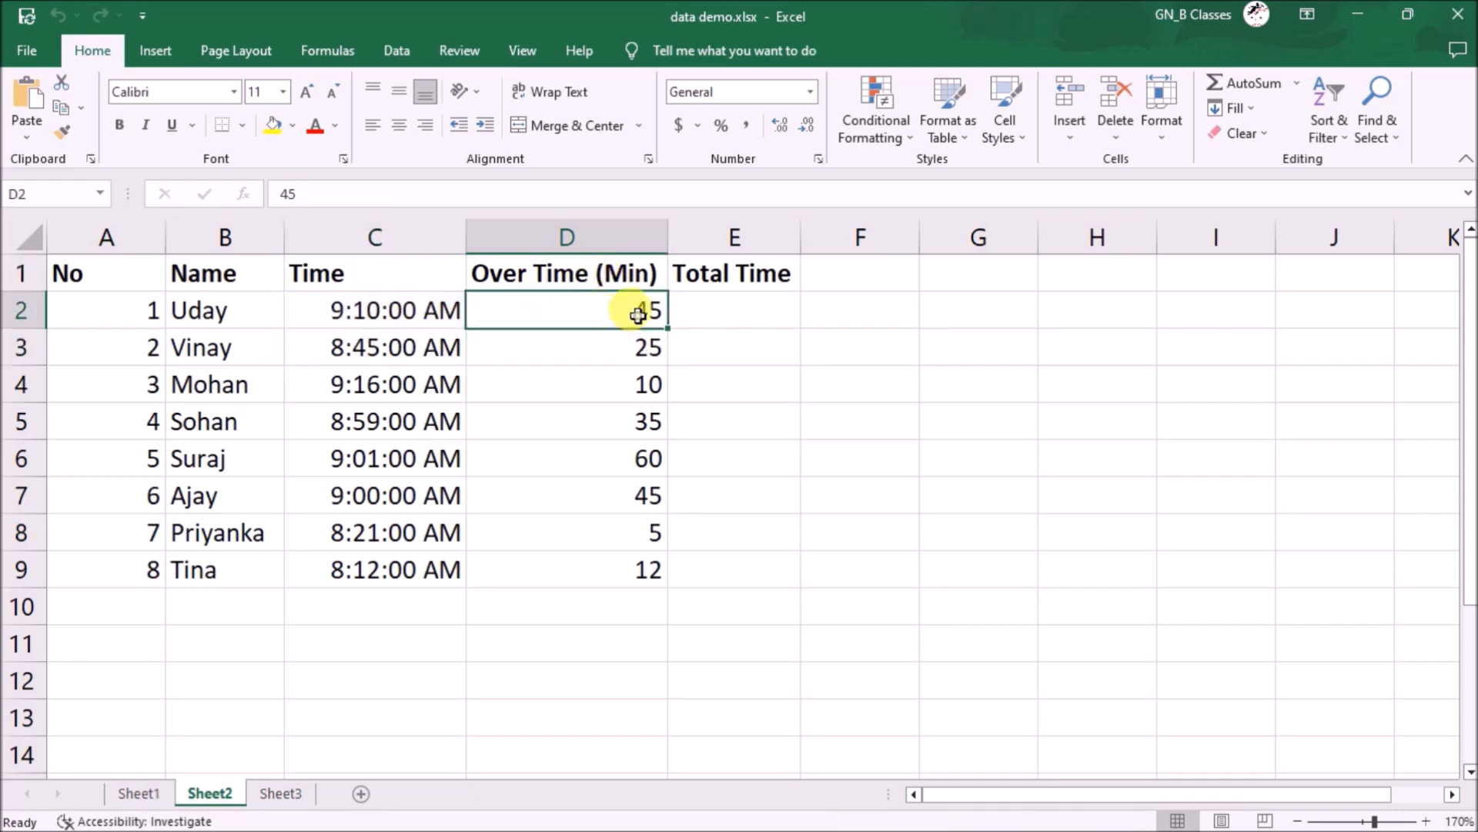
- Enter =C2+D2 in E2 as the Total Time
{"action": "left_click", "coordinate": [712, 315]}
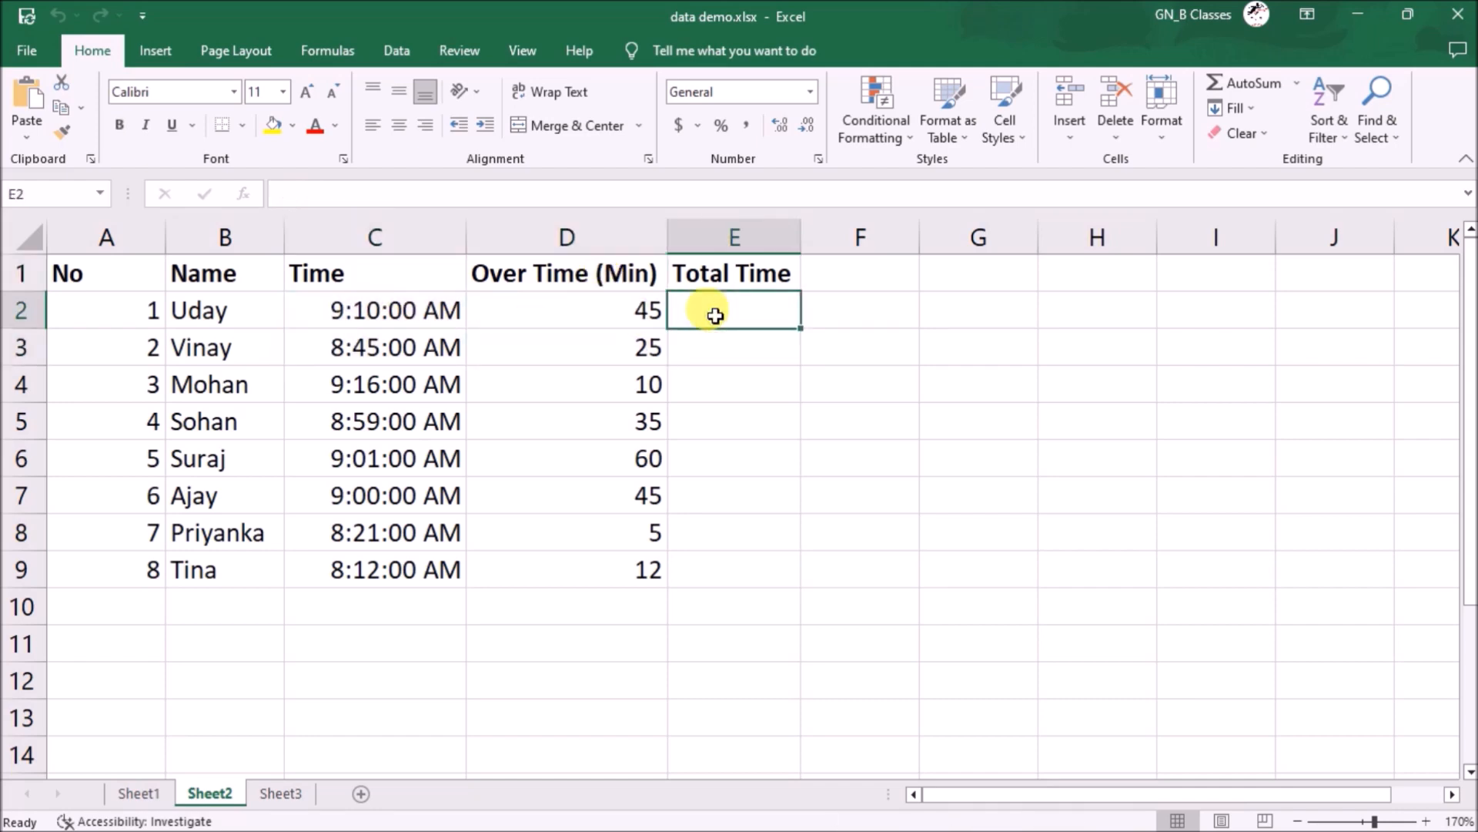
{"action": "type", "text": "="}
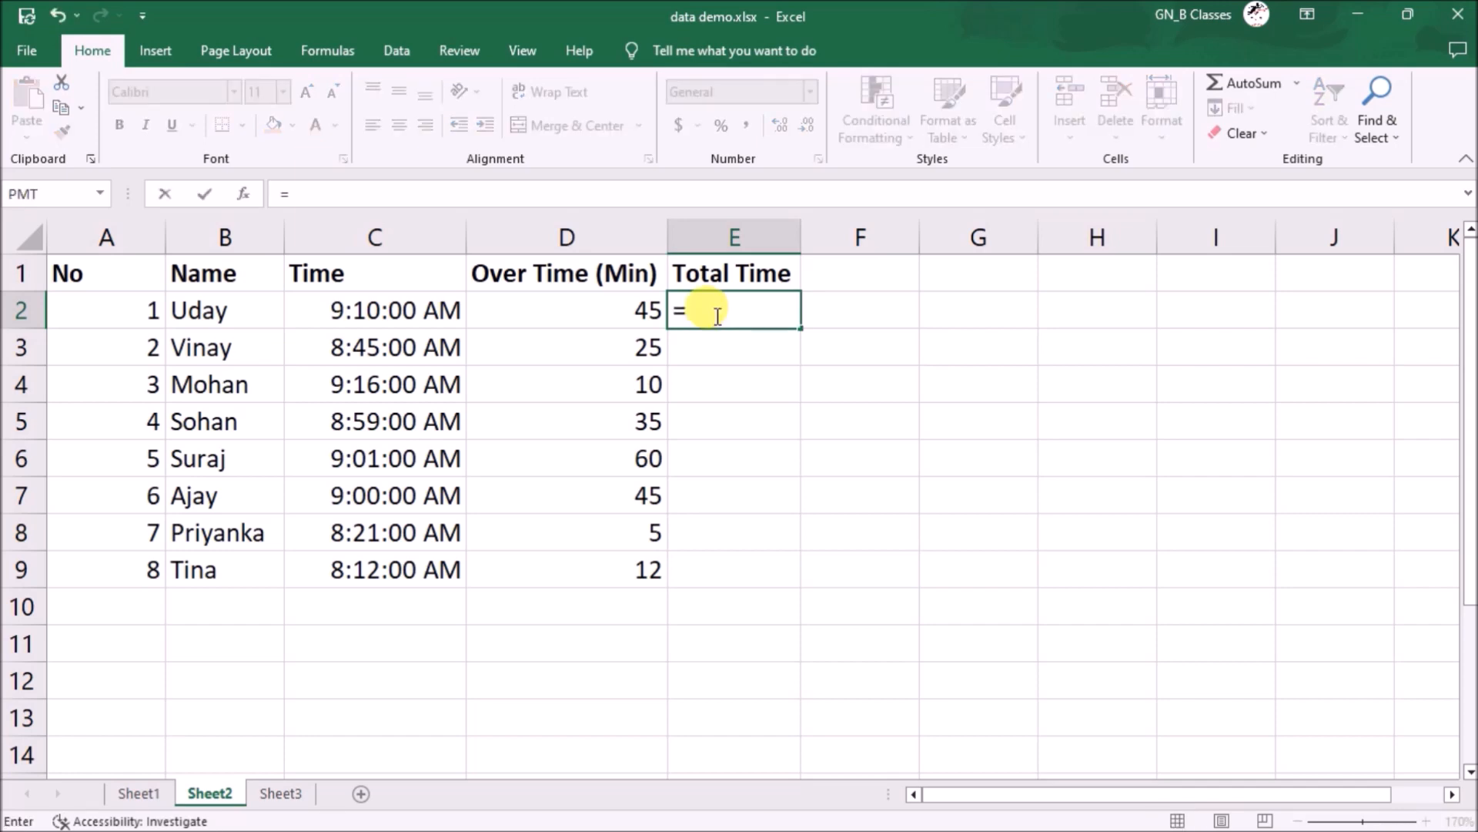
{"action": "left_click", "coordinate": [417, 316]}
{"action": "type", "text": "+"}
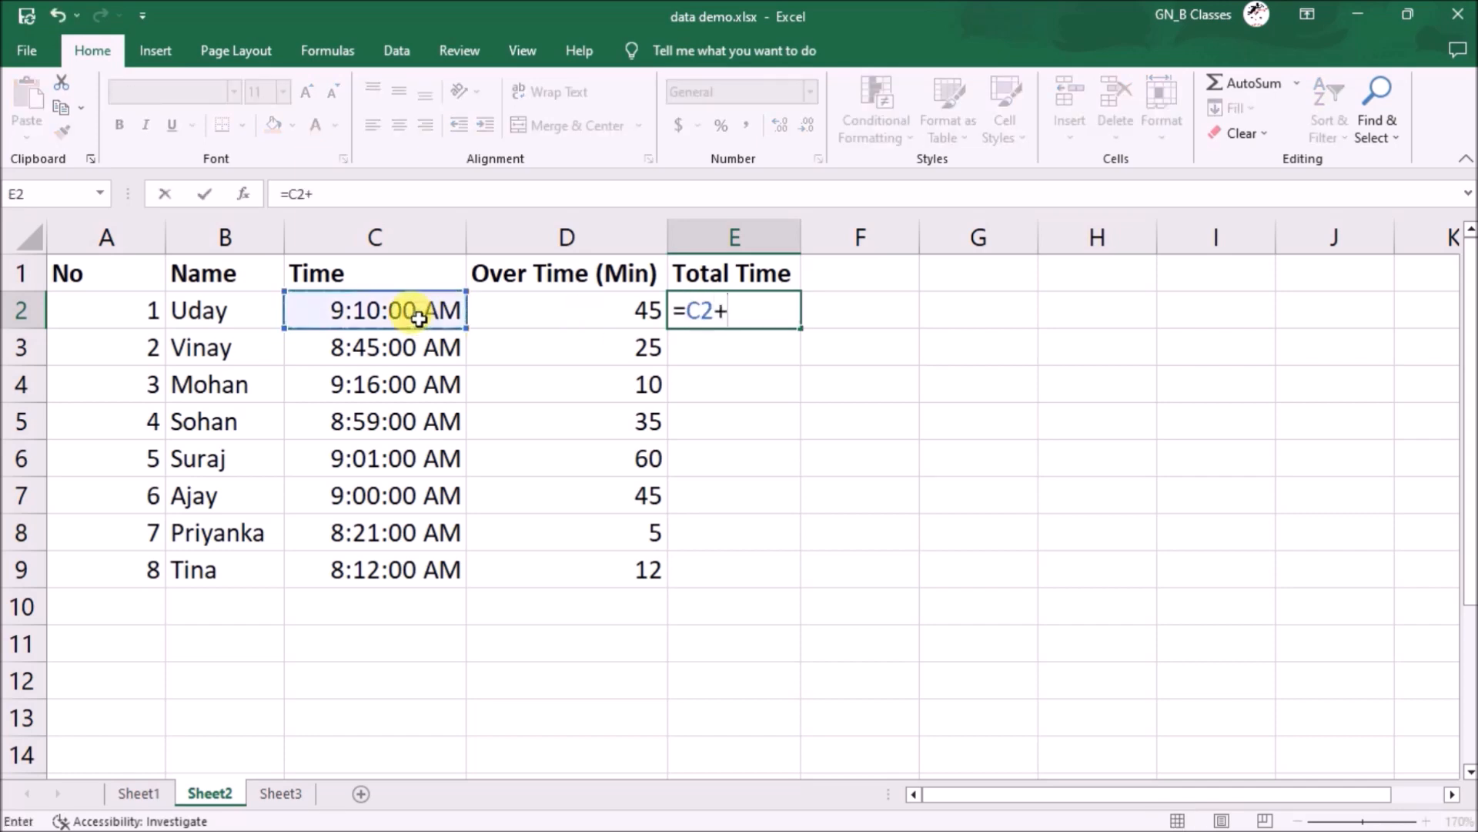
{"action": "left_click", "coordinate": [538, 323]}
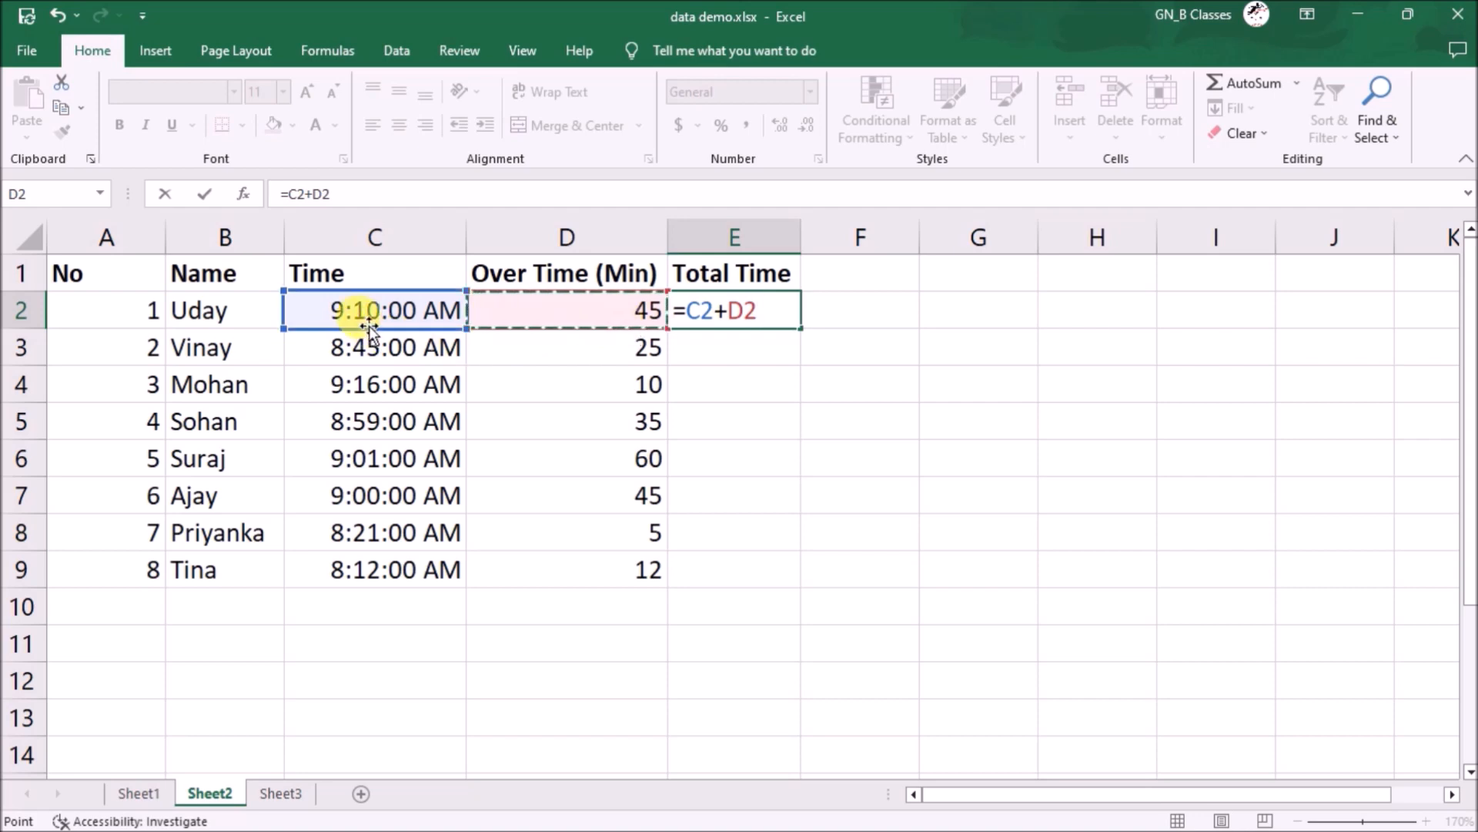
{"action": "key", "text": "Return"}
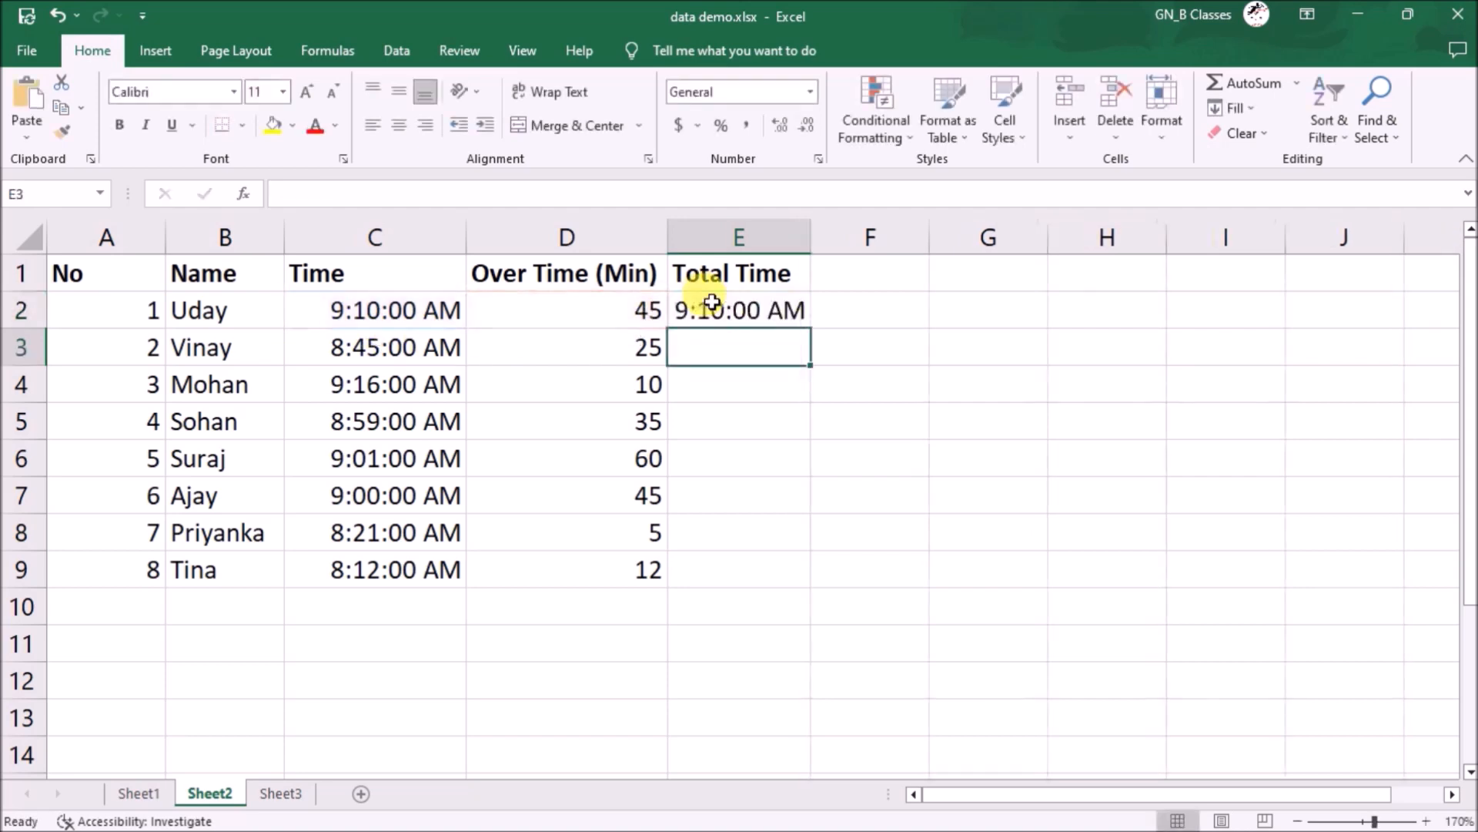
{"action": "left_click", "coordinate": [773, 312]}
- Replace E2 with =C2+TIME(0,D2,0) and fill it down through E9
{"action": "key", "text": "Delete"}
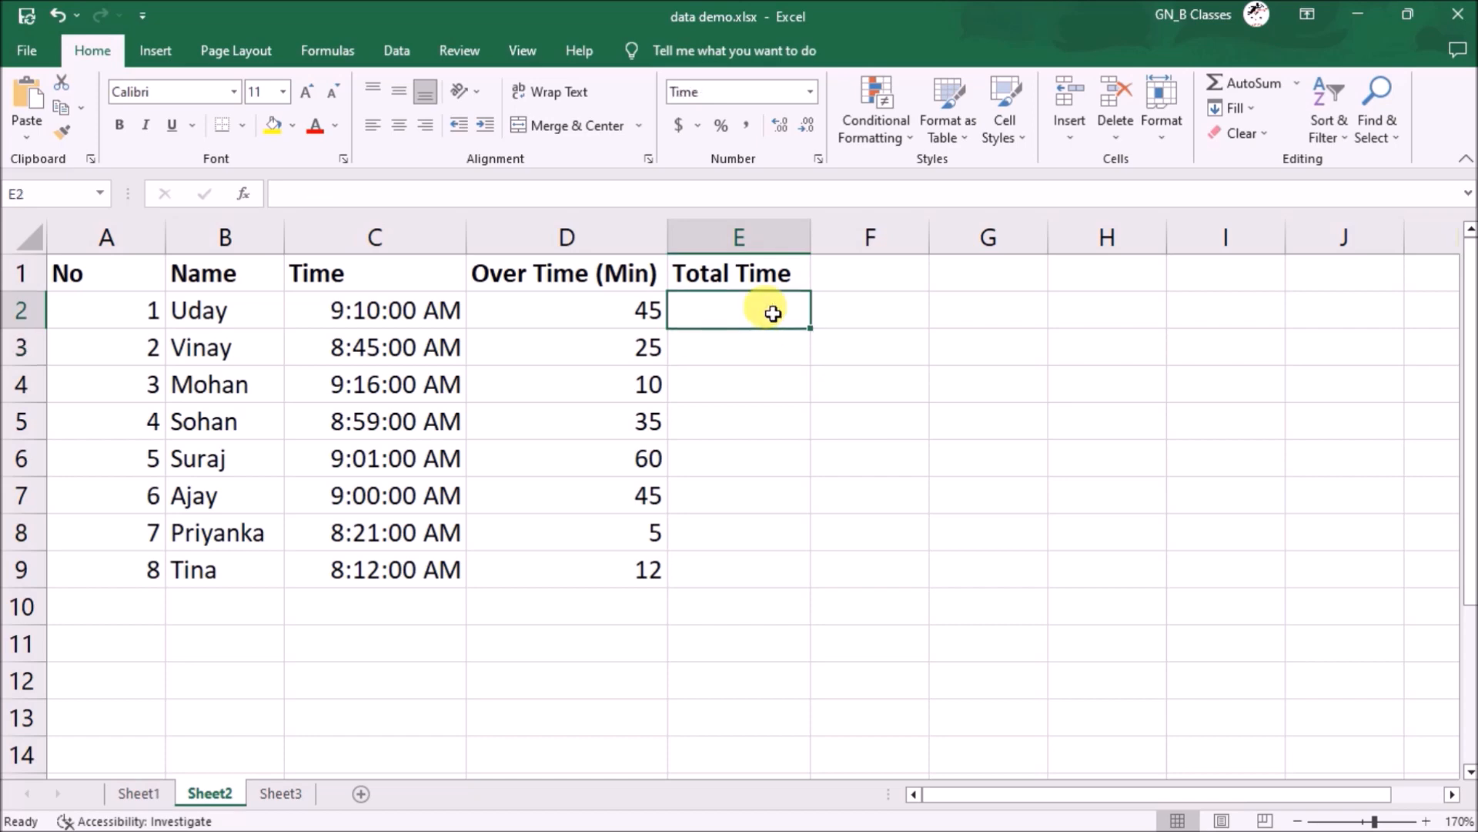
{"action": "type", "text": "=t"}
{"action": "key", "text": "BackSpace"}
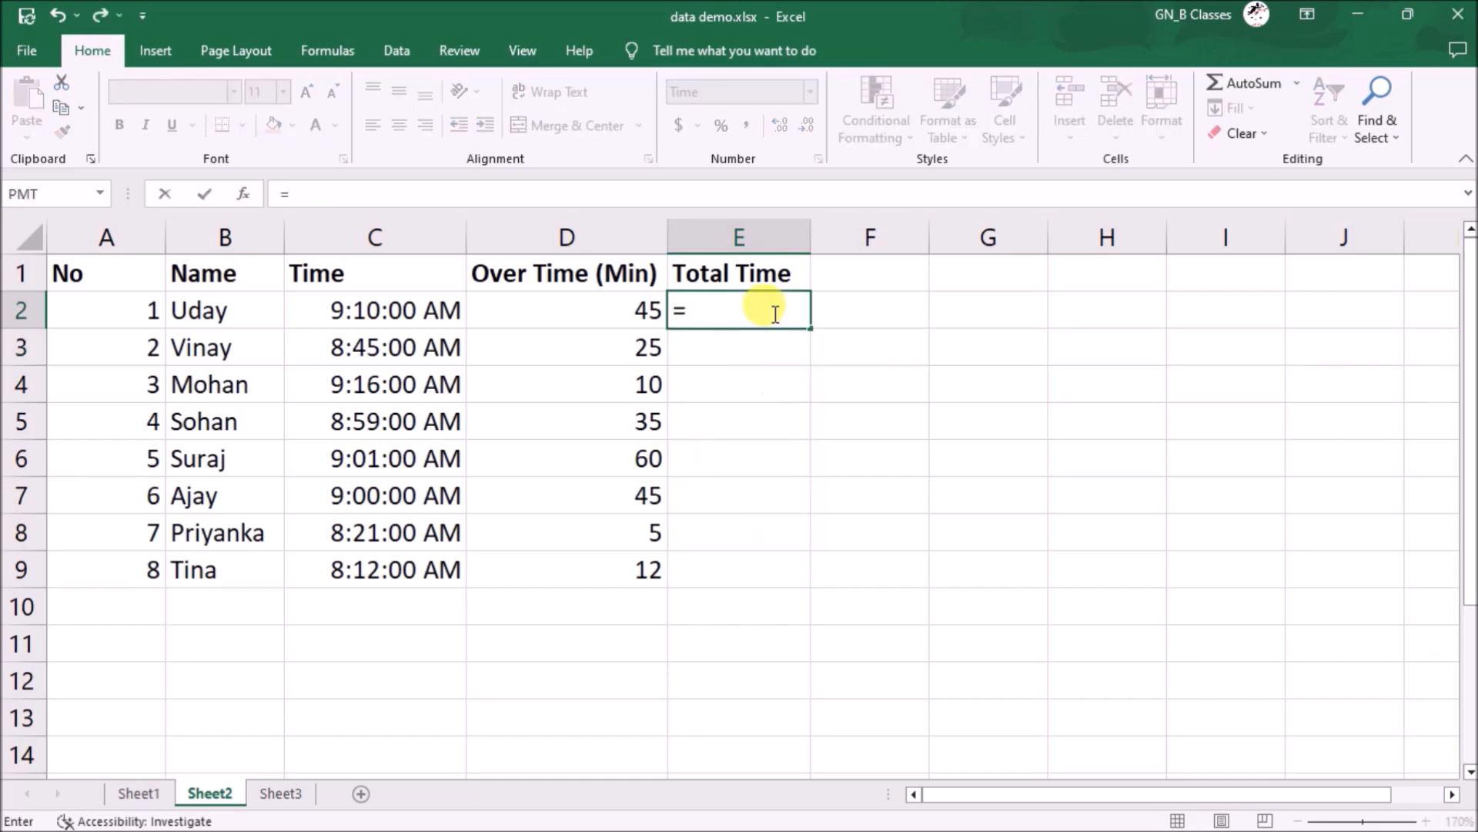
{"action": "left_click", "coordinate": [408, 308]}
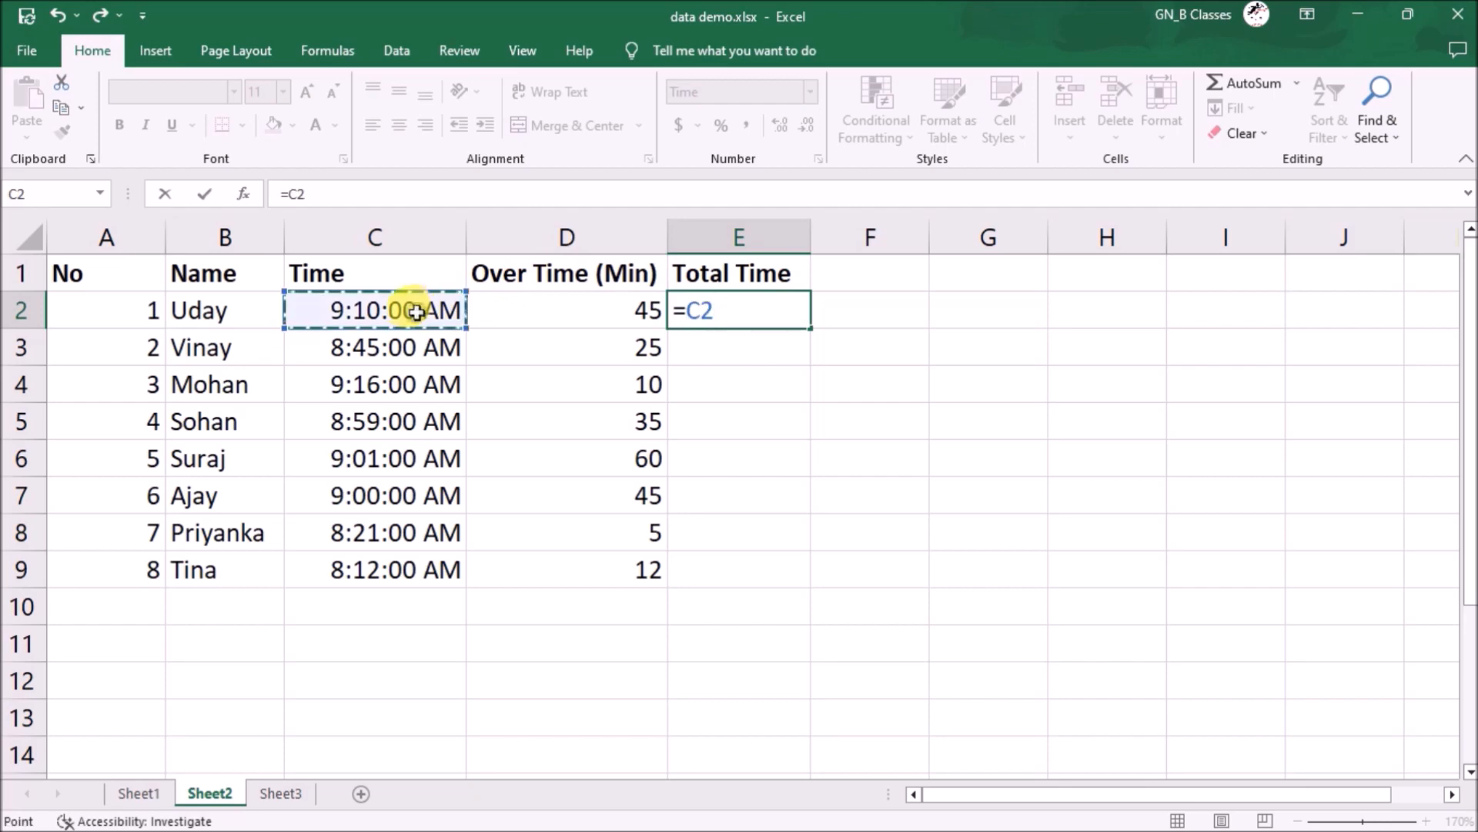
{"action": "type", "text": "+time"}
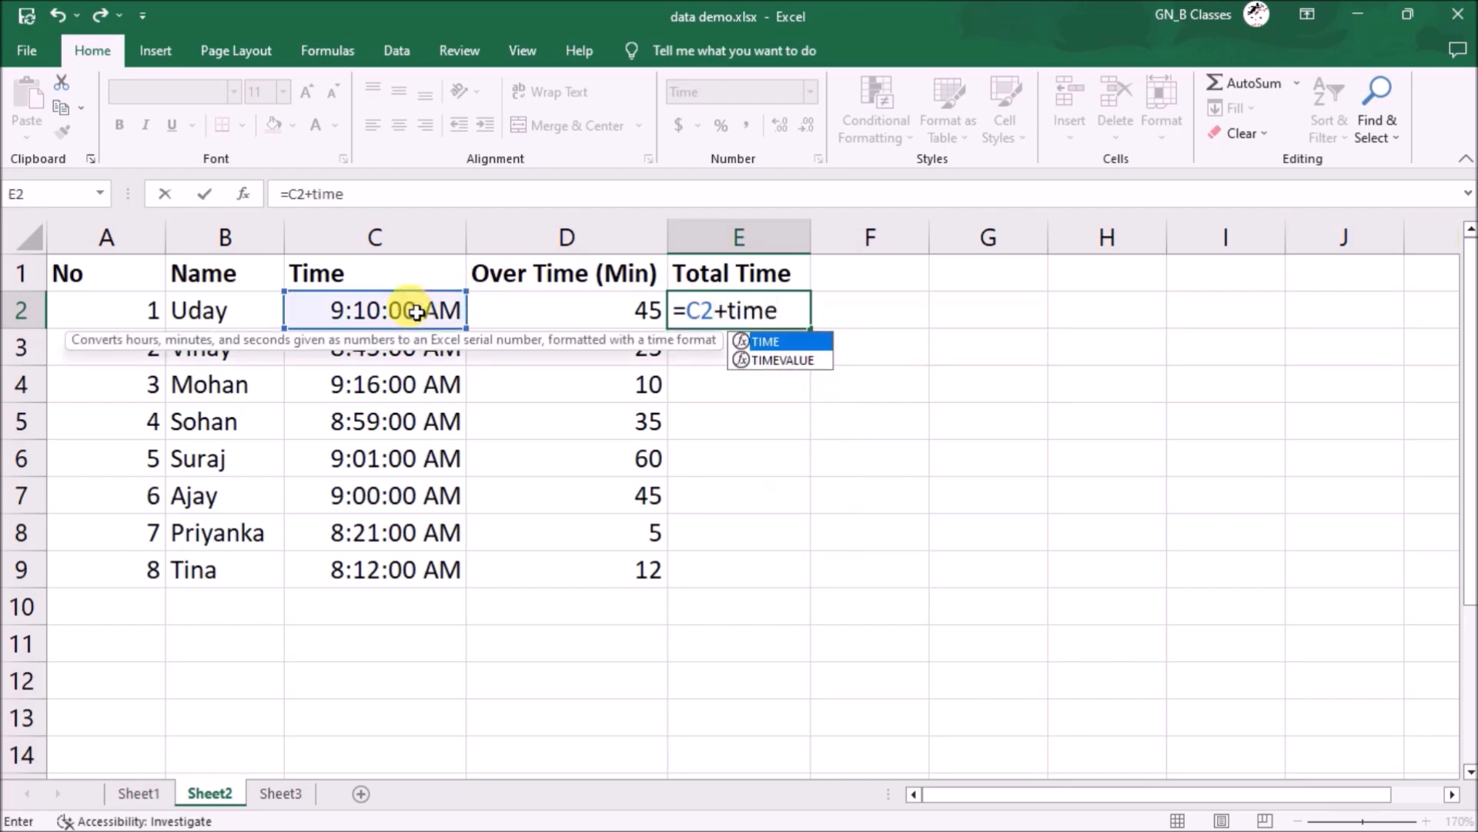
{"action": "type", "text": "("}
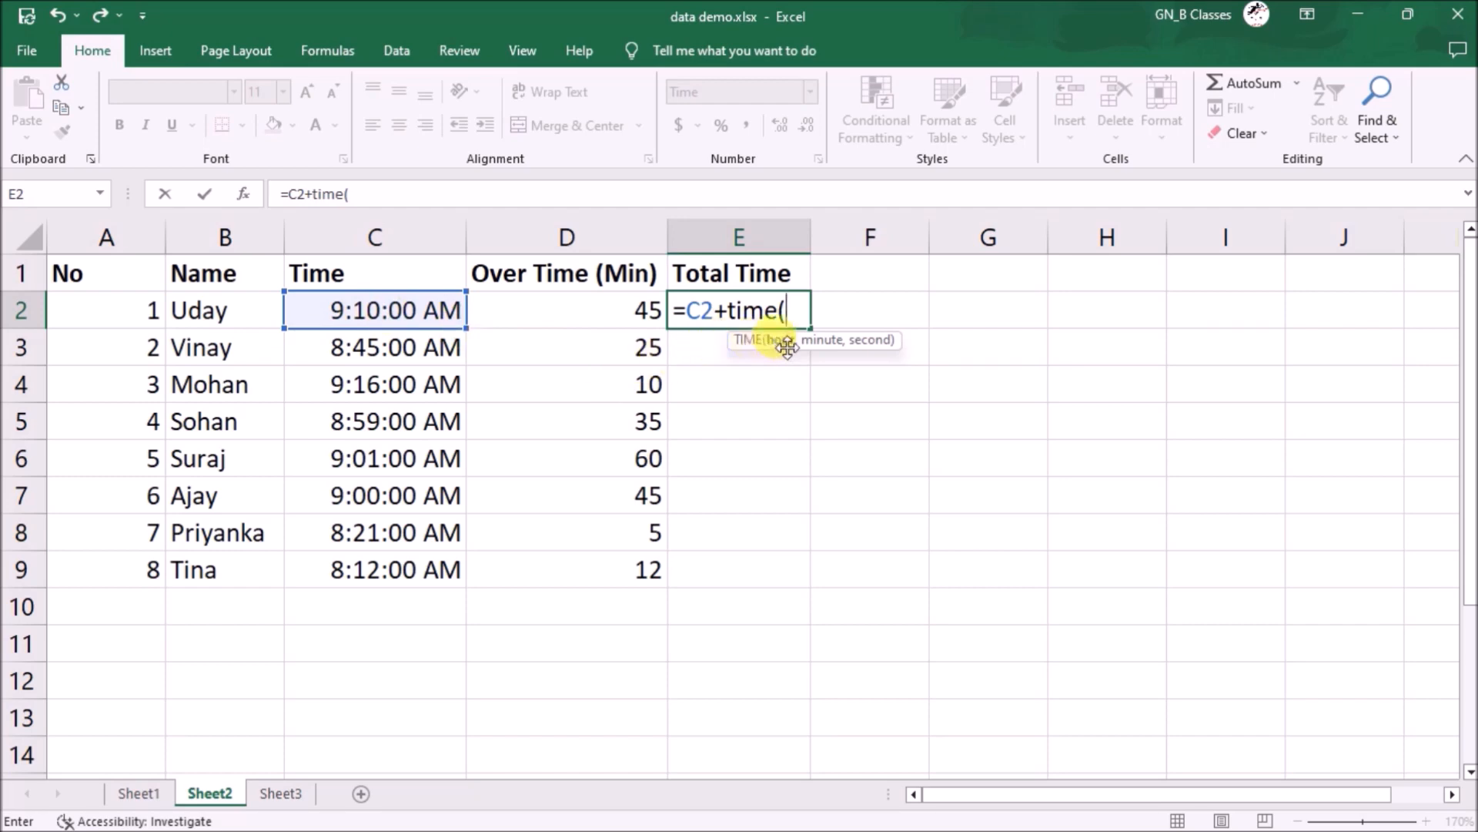
{"action": "type", "text": "0"}
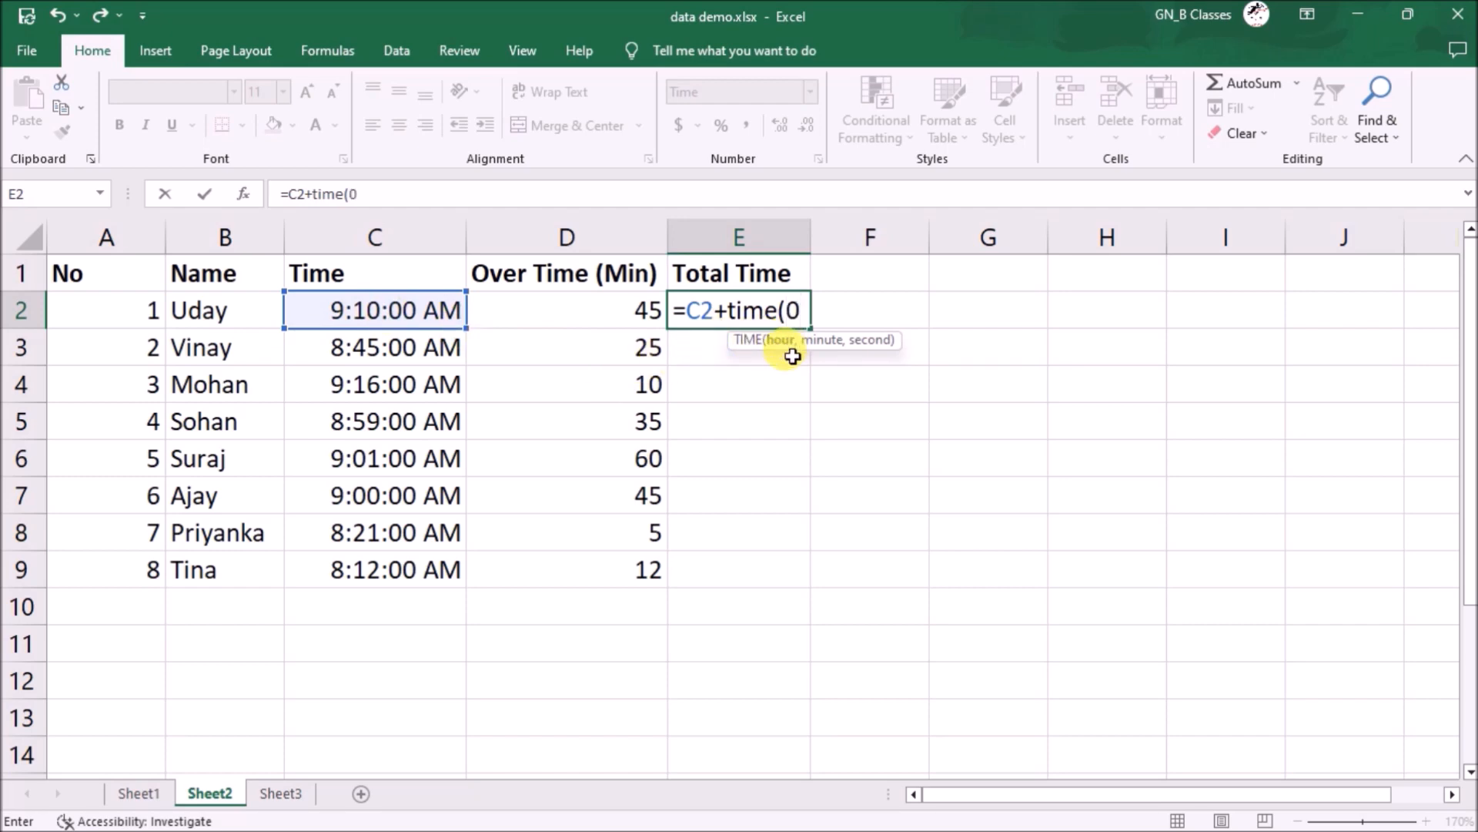
{"action": "type", "text": ","}
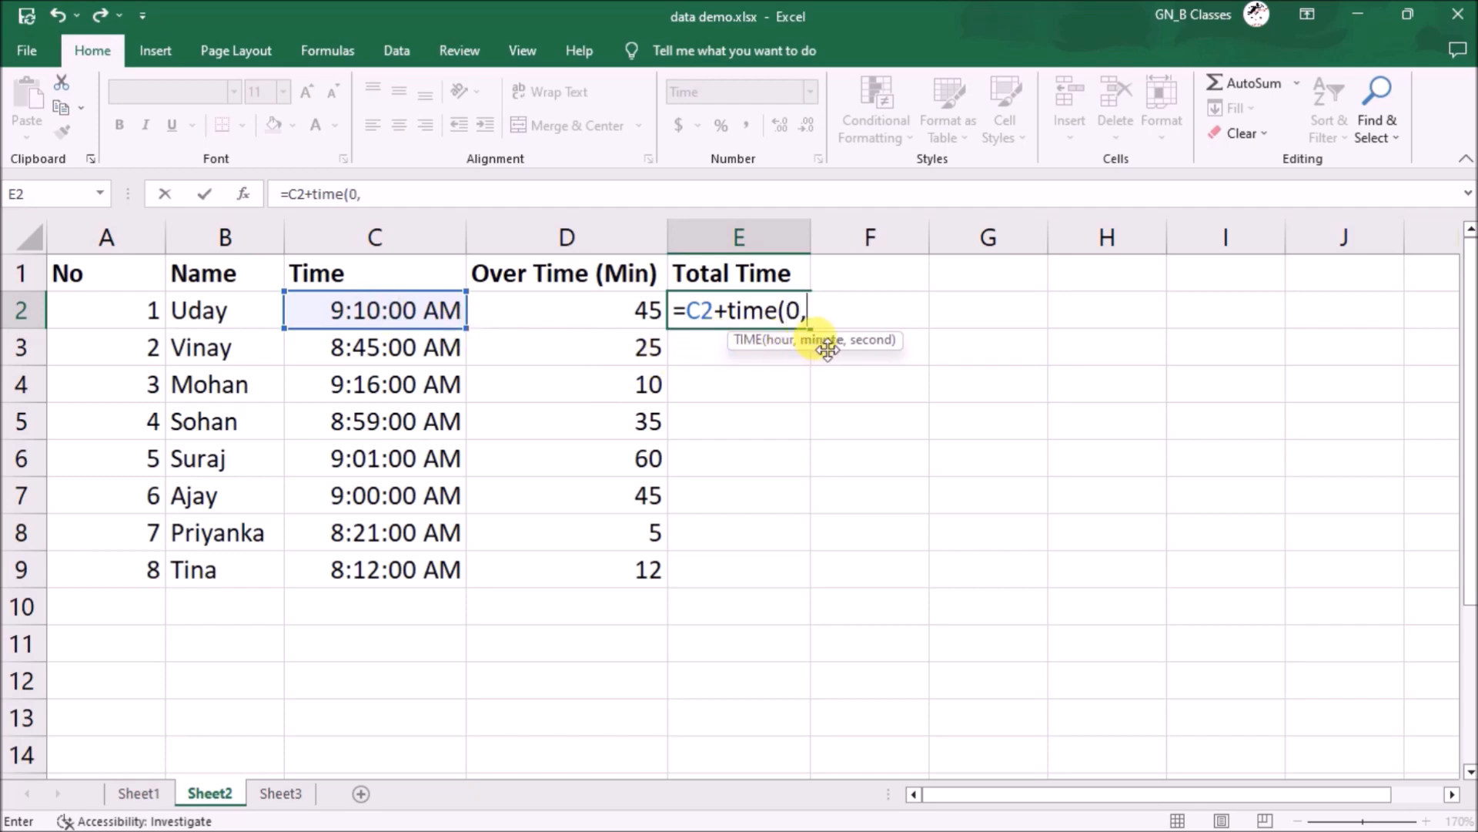
{"action": "left_click", "coordinate": [556, 312]}
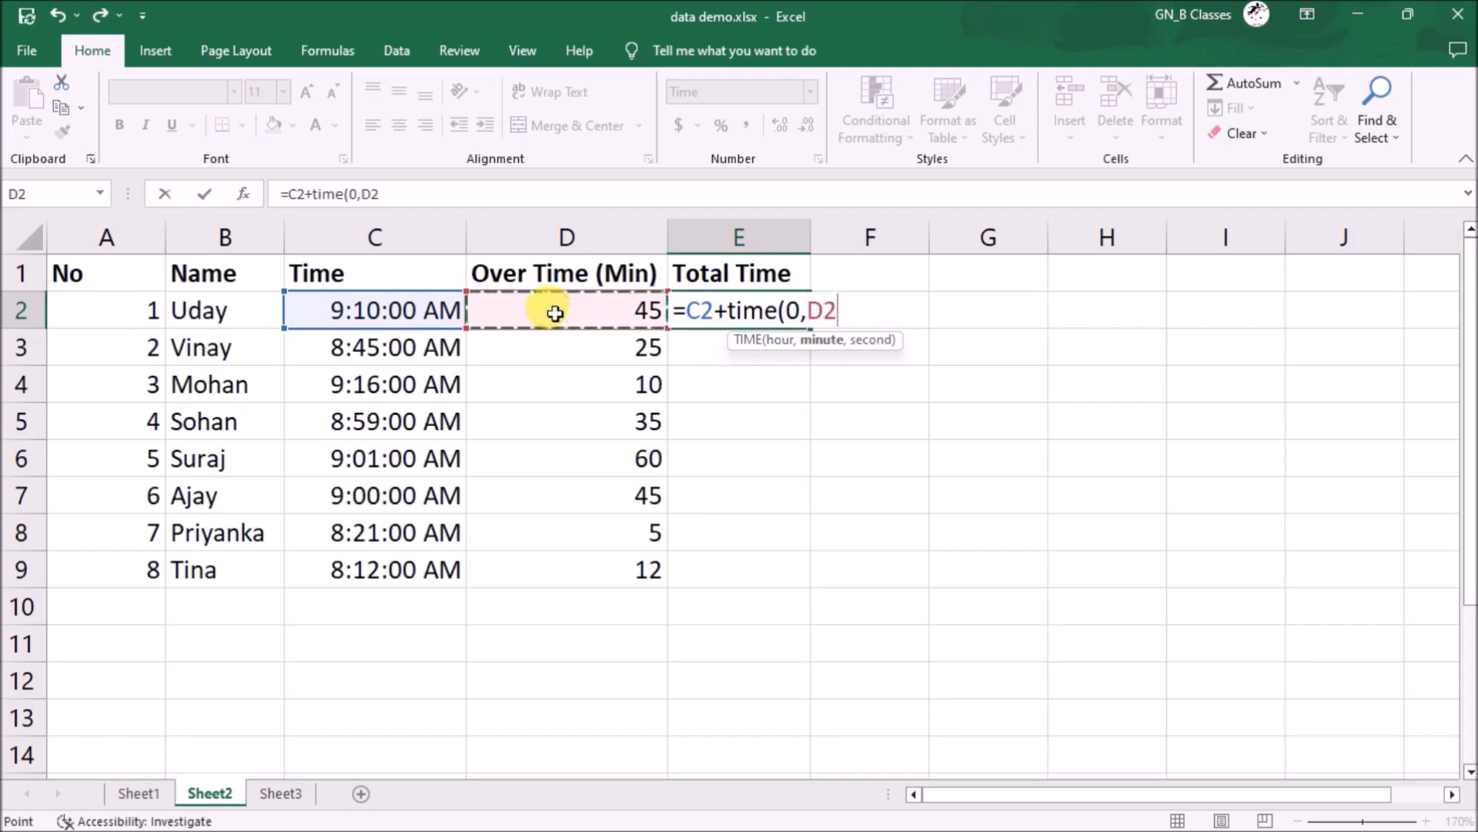
{"action": "type", "text": ",0)"}
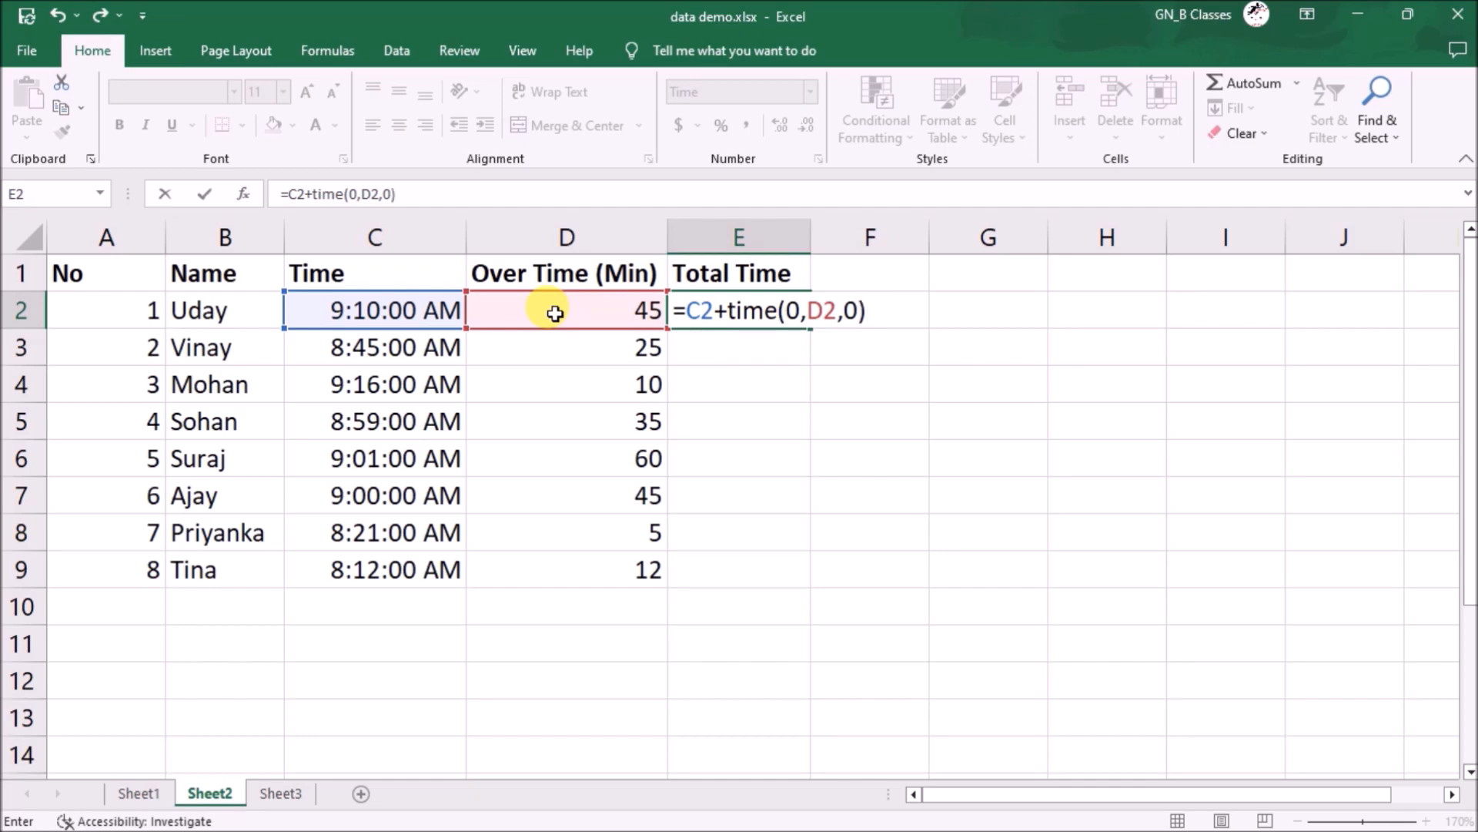
{"action": "key", "text": "Return"}
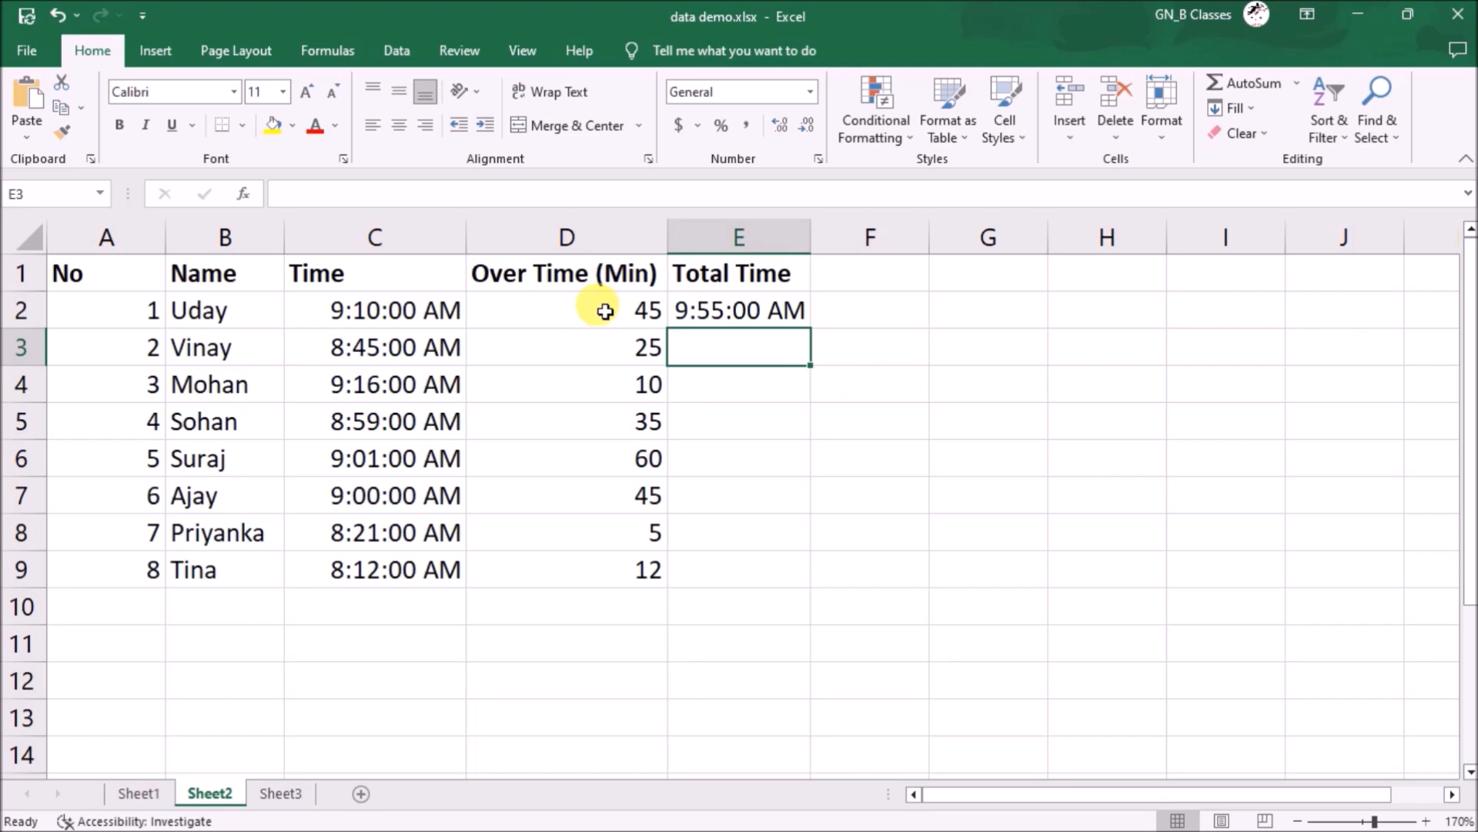
{"action": "left_click", "coordinate": [758, 310]}
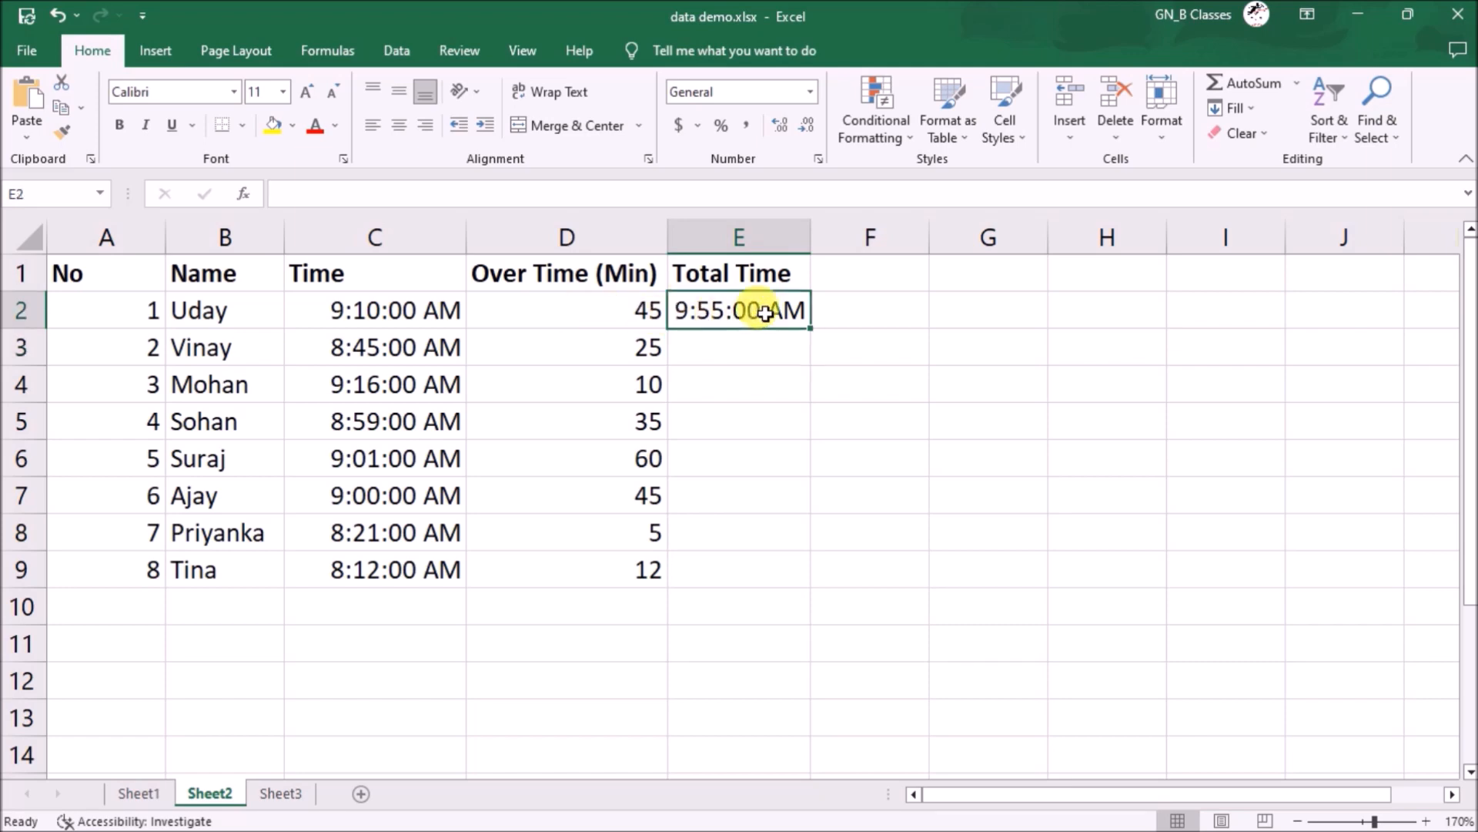
{"action": "double_click", "coordinate": [810, 326]}
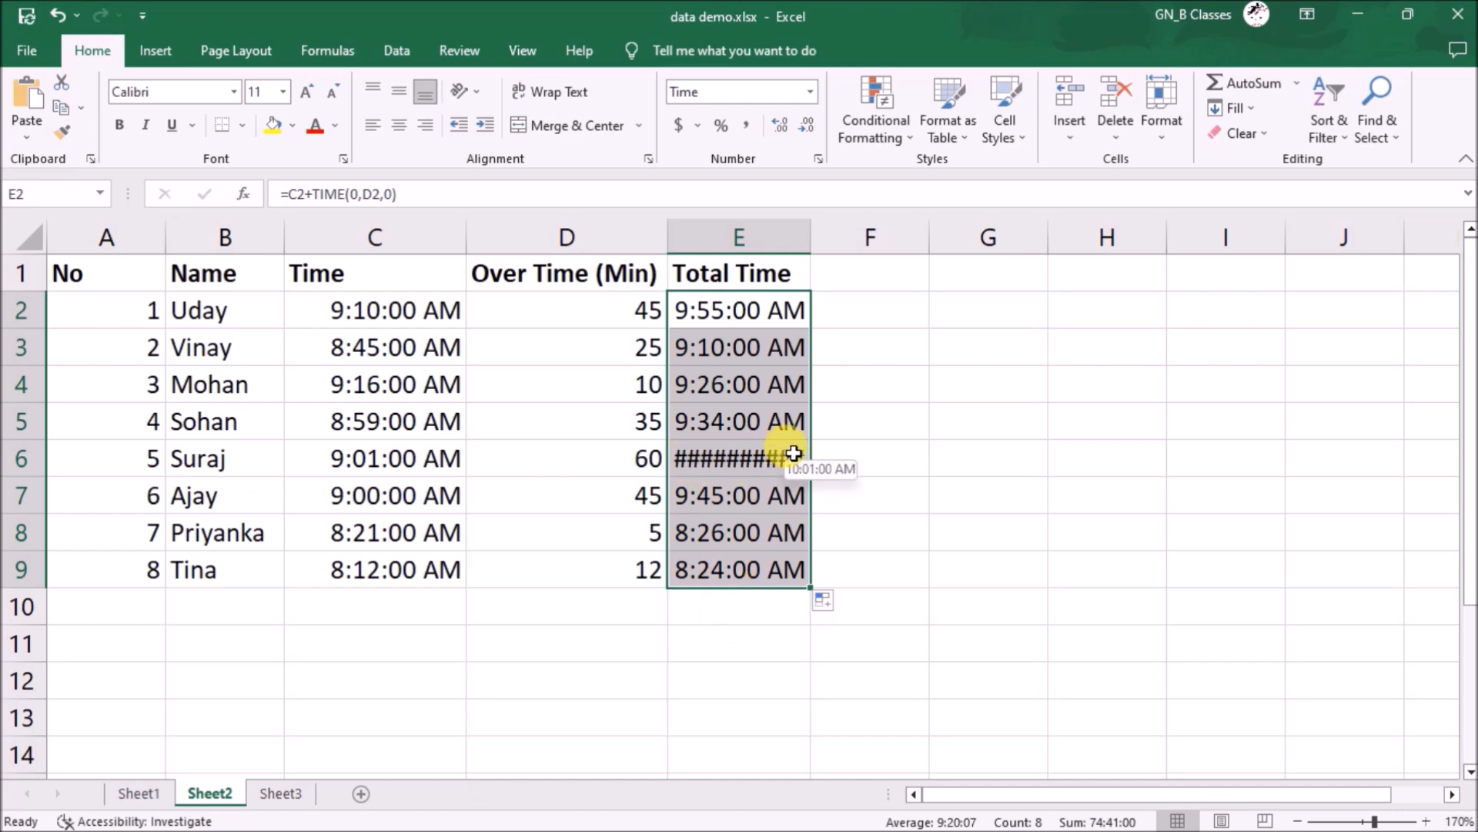
- Autofit column E so E6 shows 10:01:00 AM instead of hashes
{"action": "double_click", "coordinate": [811, 238]}
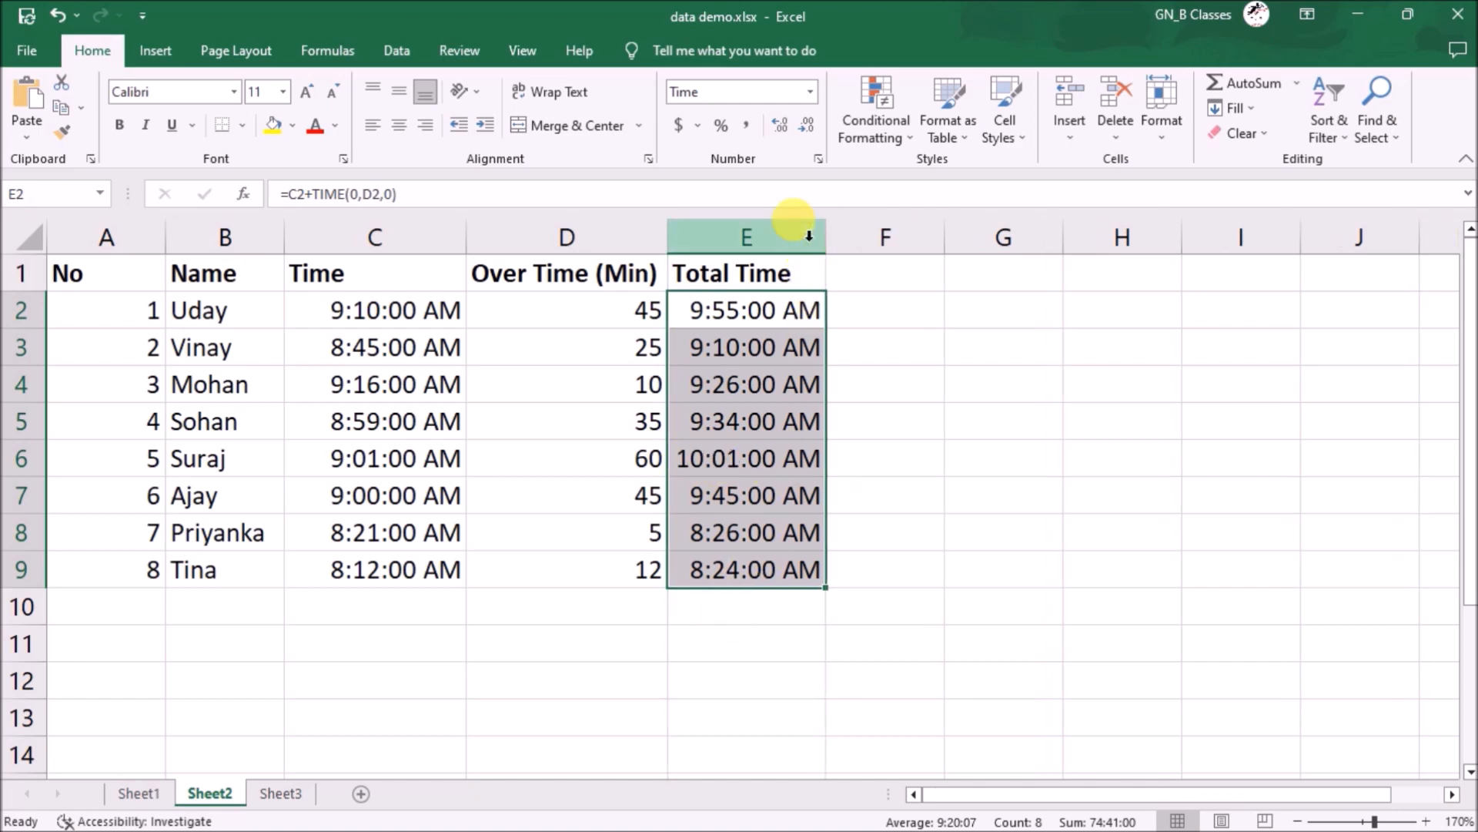
{"action": "left_click", "coordinate": [703, 459]}
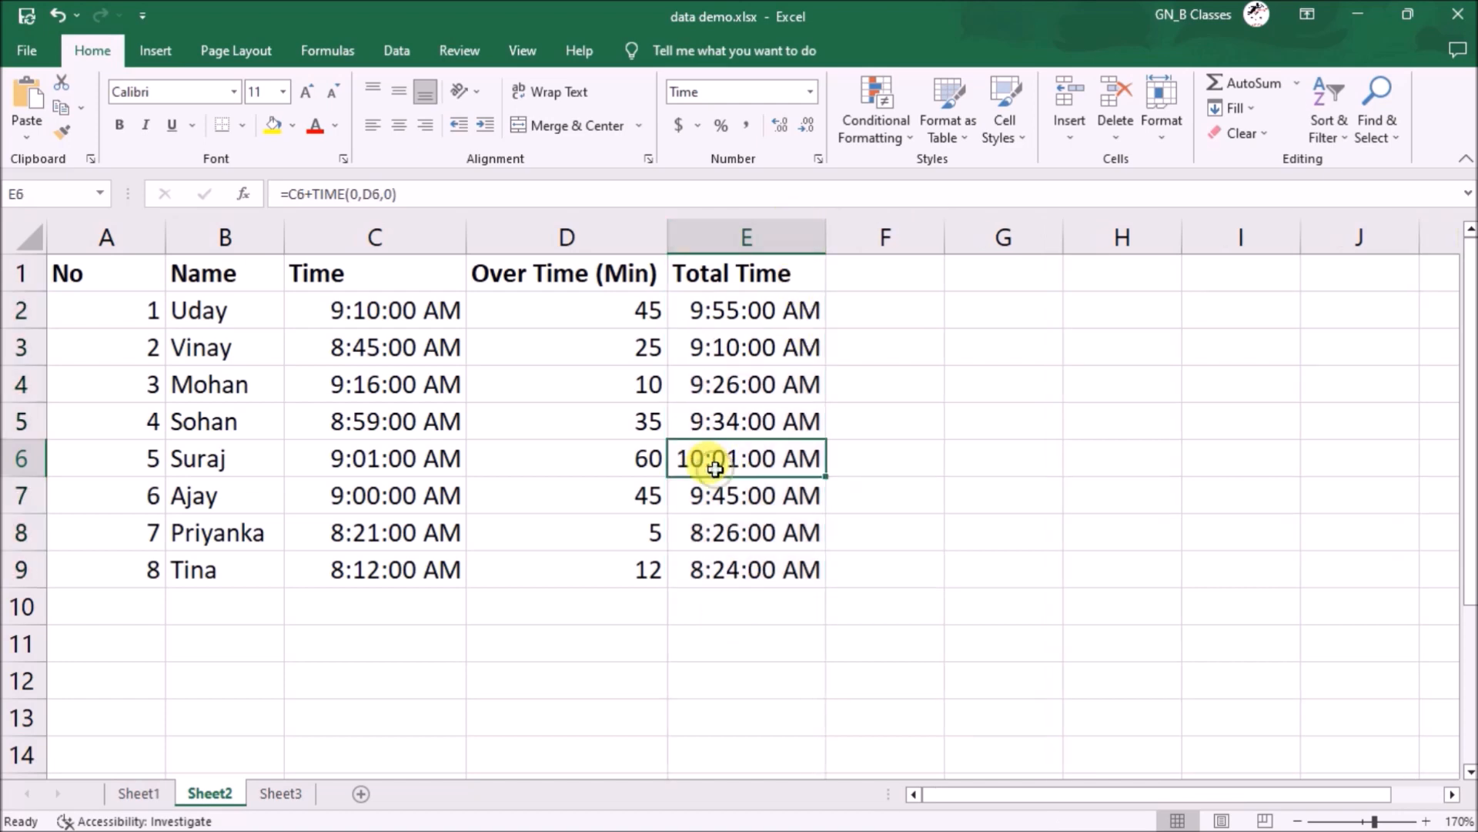
{"action": "left_click", "coordinate": [383, 462]}
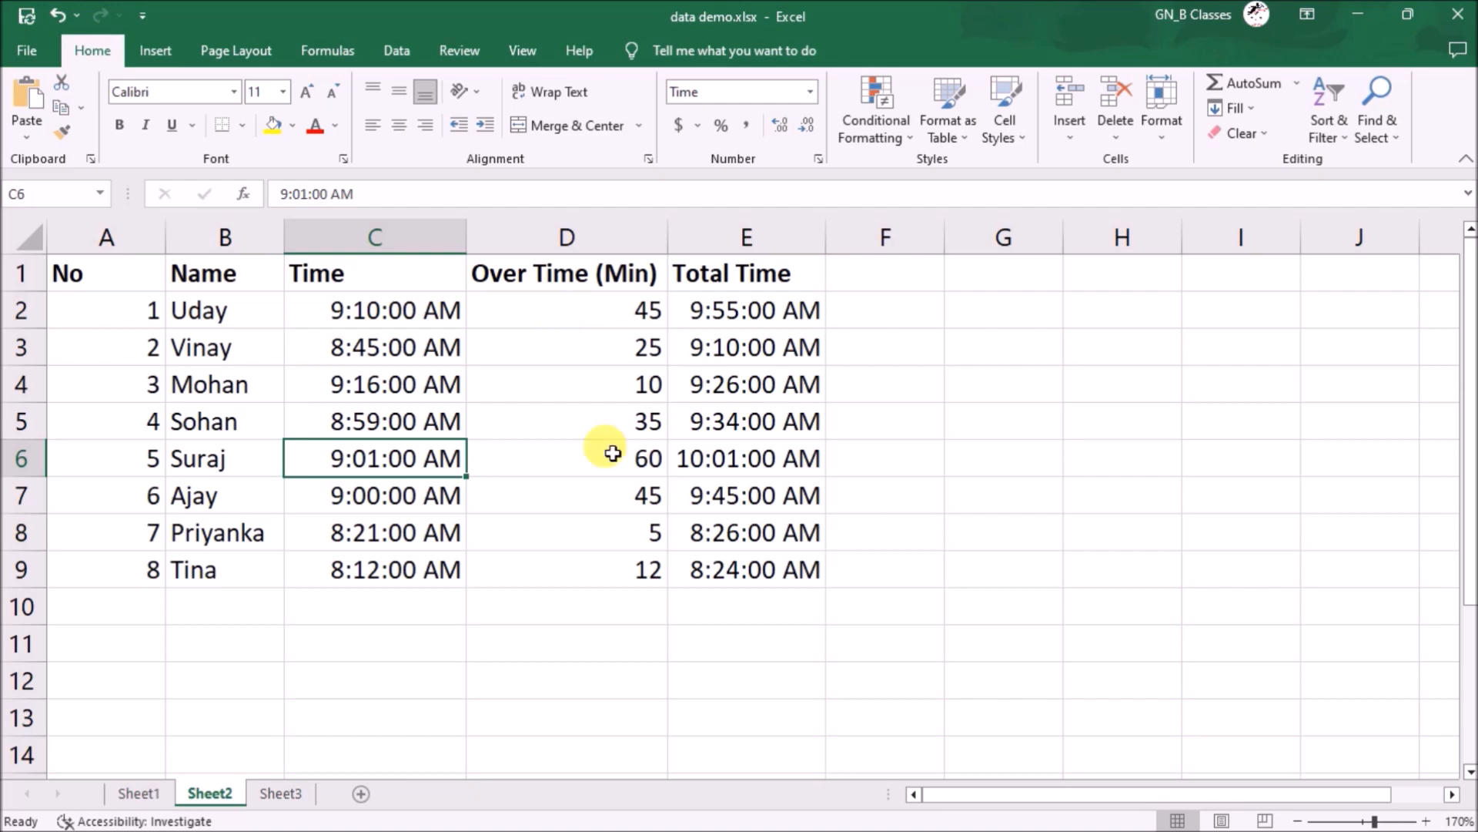
- Inspect the Total Time formulas in E3 and E5 without changing them
{"action": "left_click", "coordinate": [787, 339]}
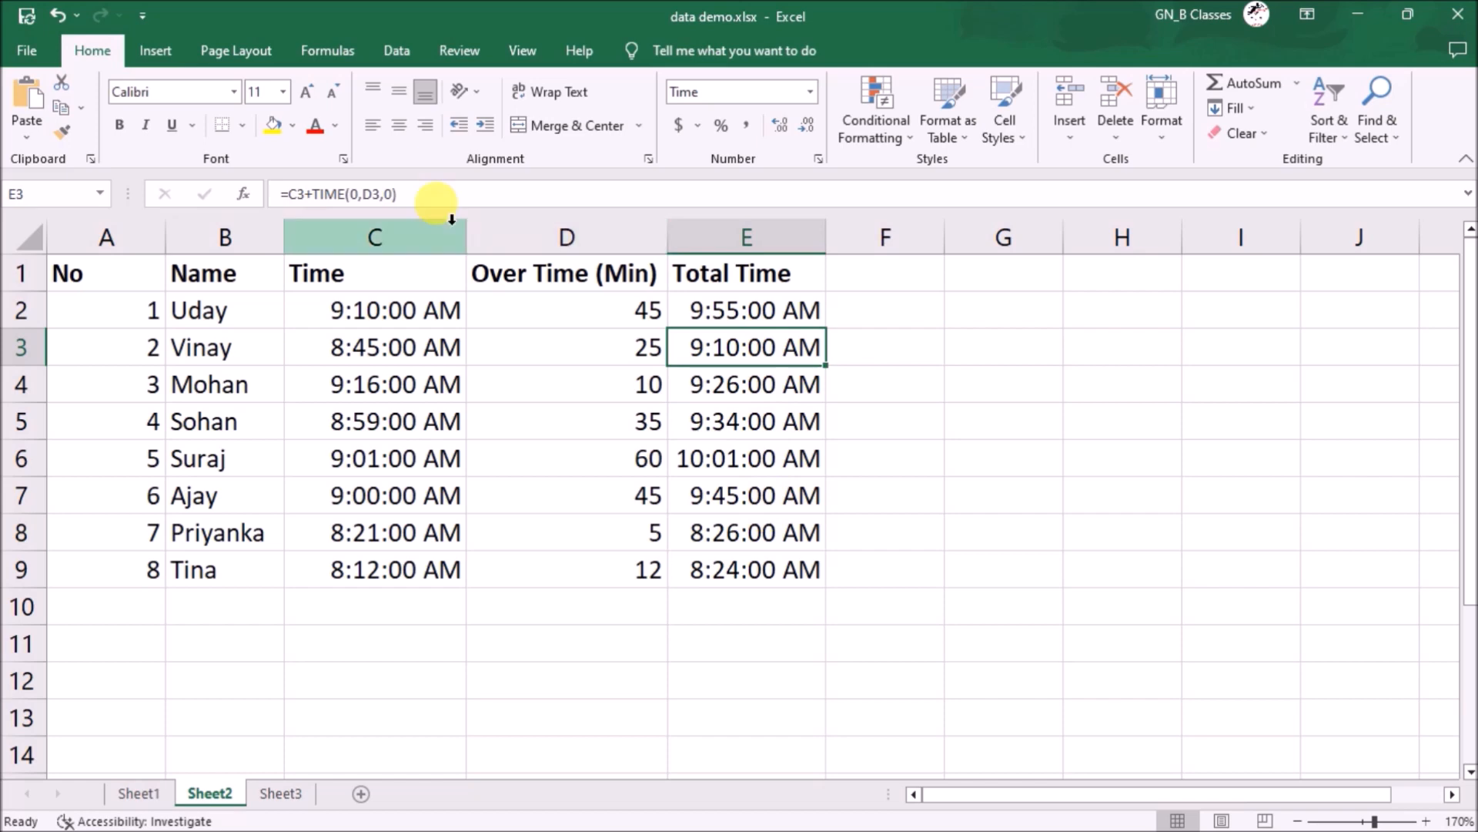
{"action": "left_click", "coordinate": [417, 197]}
{"action": "key", "text": "shift+Home"}
{"action": "key", "text": "ctrl+c"}
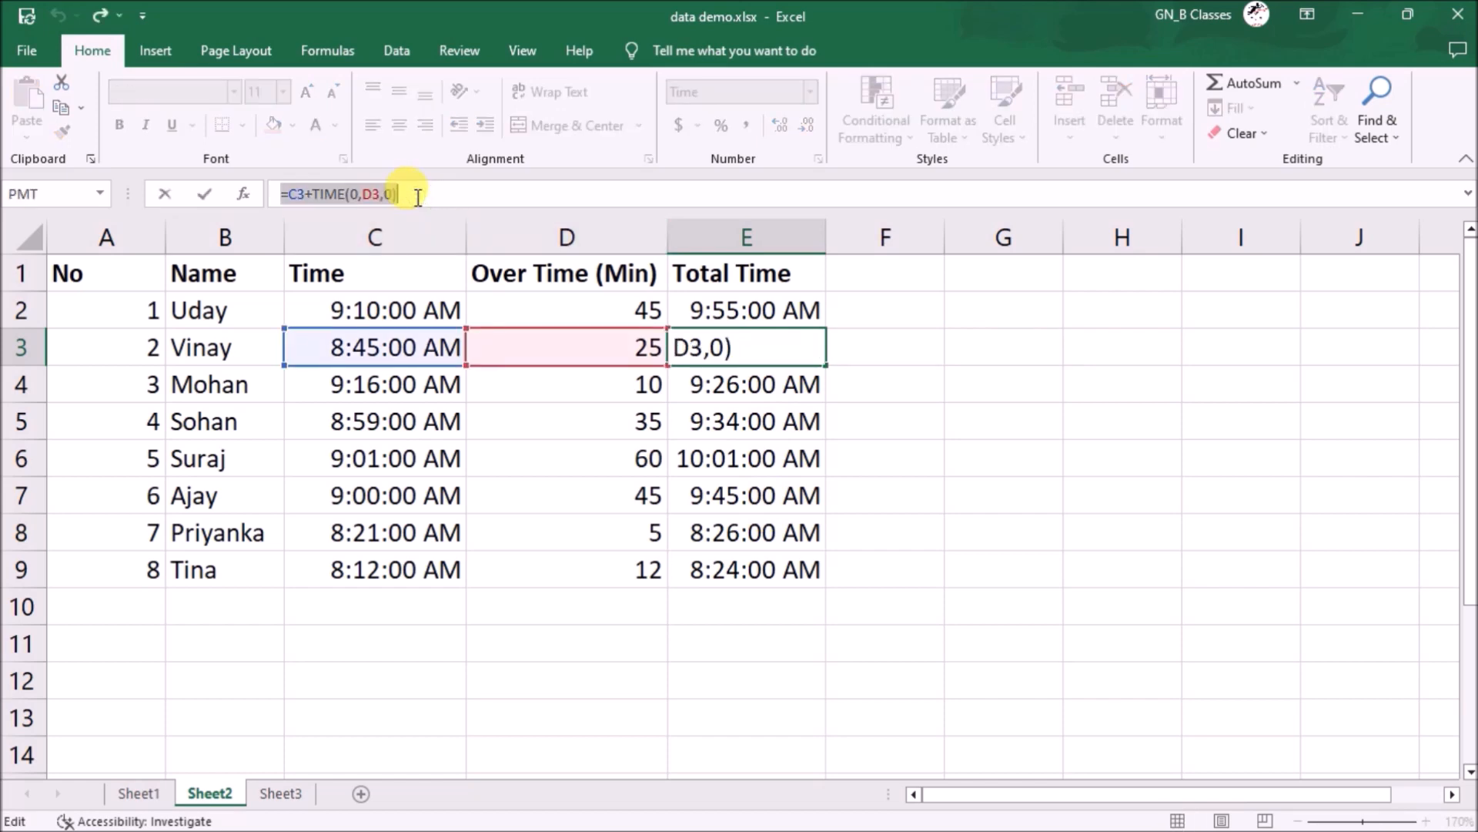
{"action": "key", "text": "Escape"}
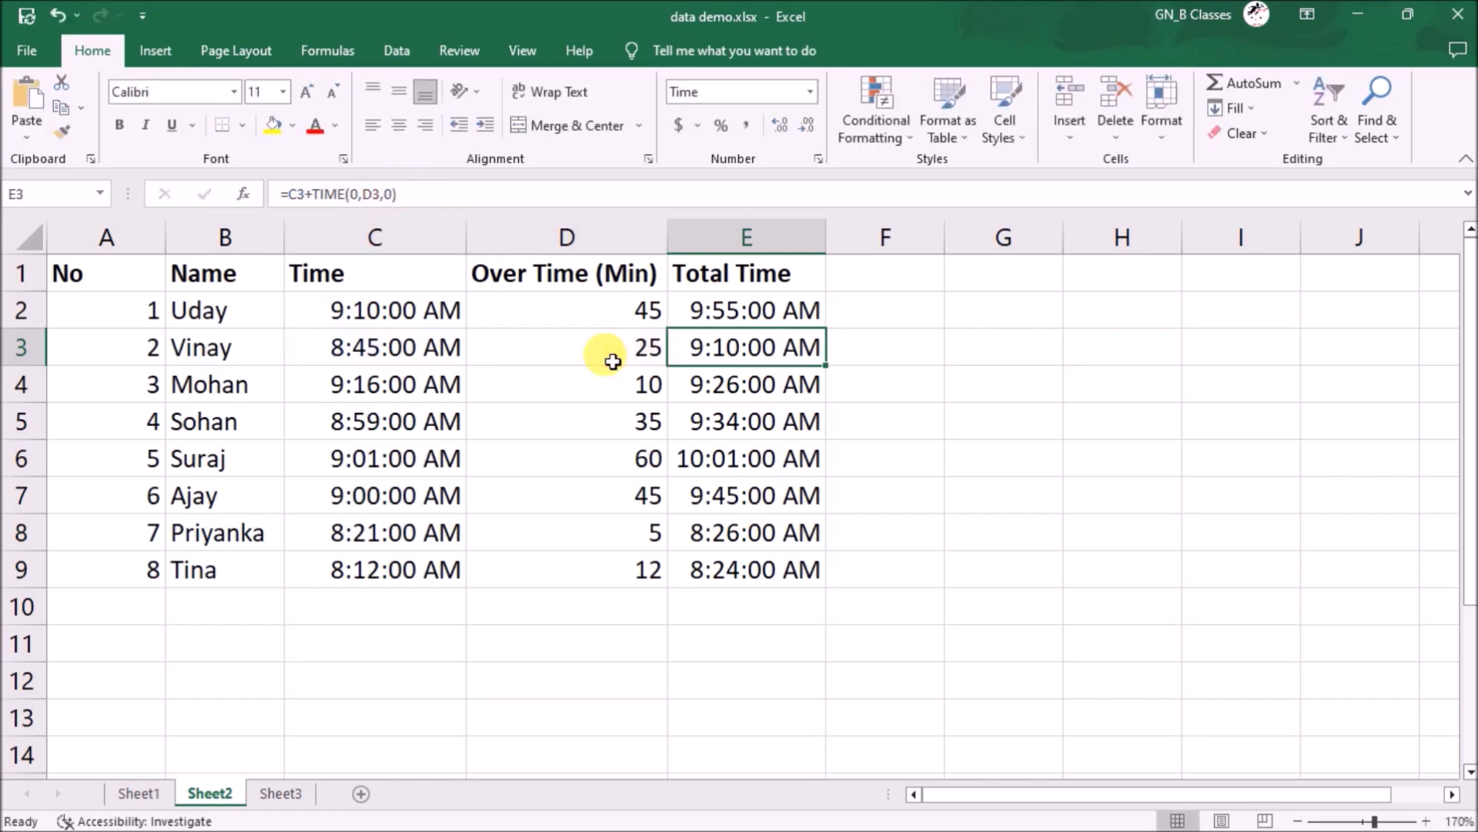
{"action": "left_click", "coordinate": [770, 428]}
{"action": "left_click", "coordinate": [765, 315]}
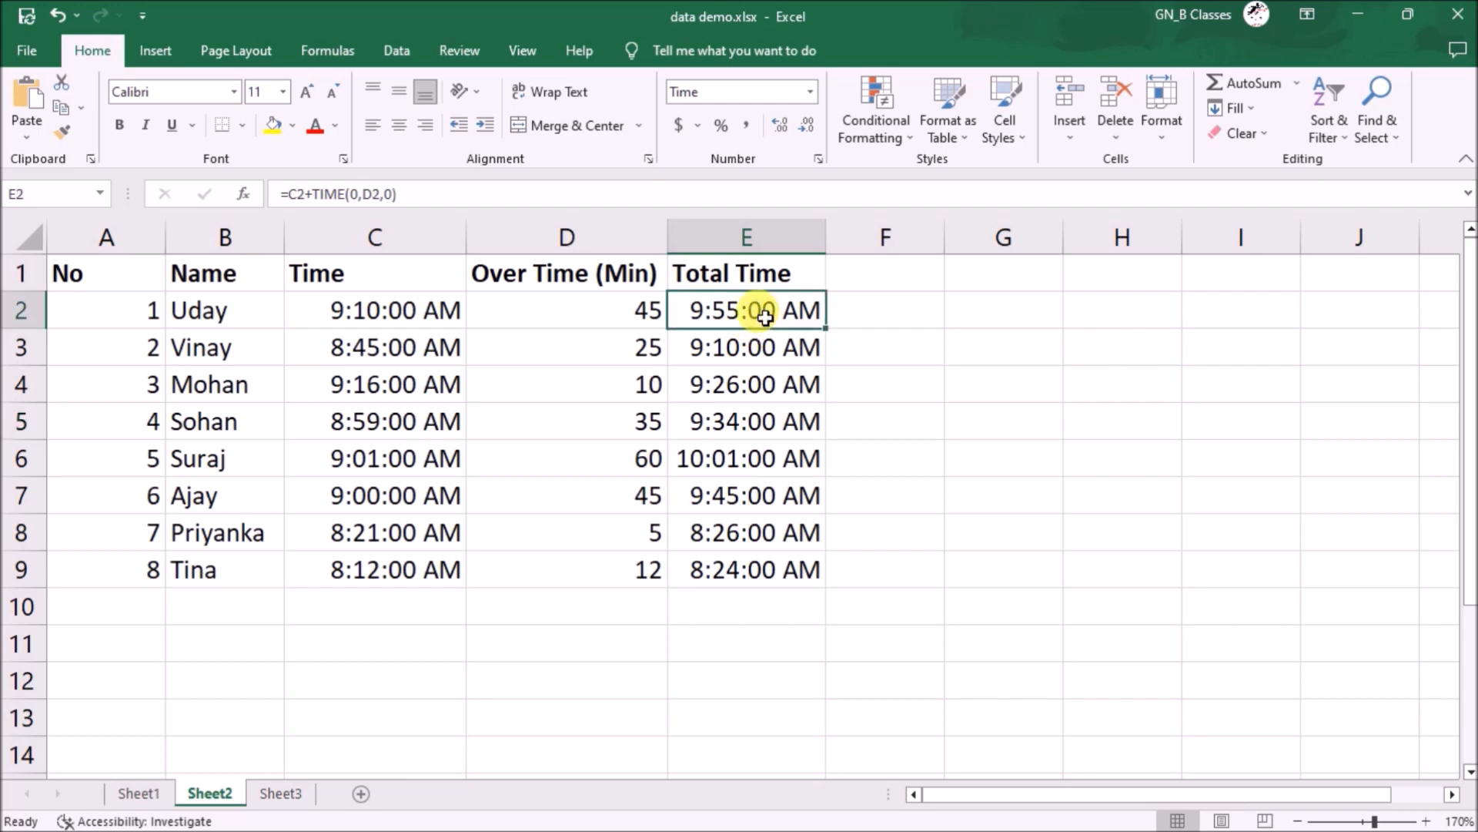
- Add a comment to E2 containing the formula =C3+TIME(0,D3,0)
{"action": "key", "text": "shift+F2"}
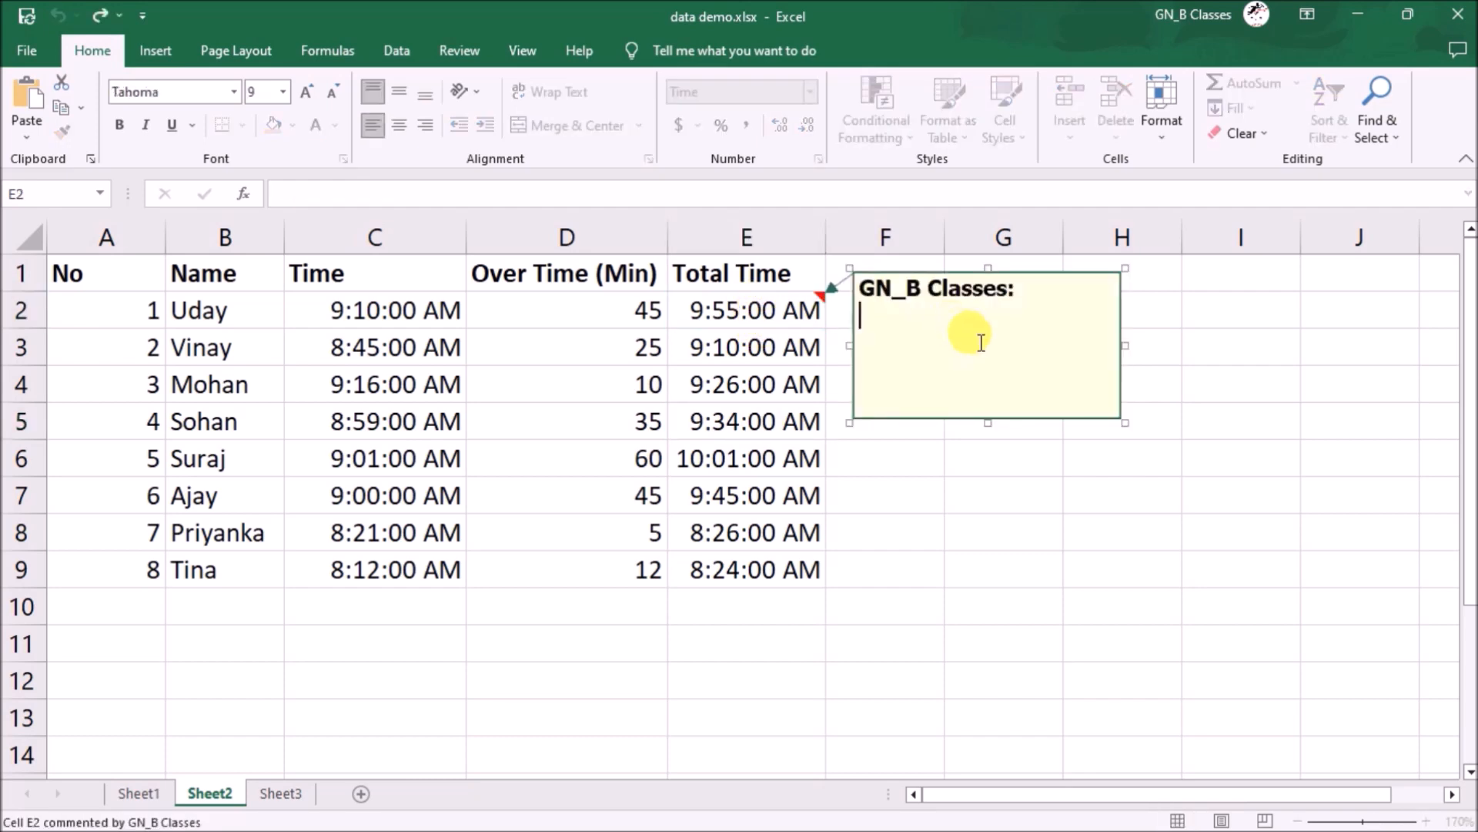
{"action": "key", "text": "ctrl+v"}
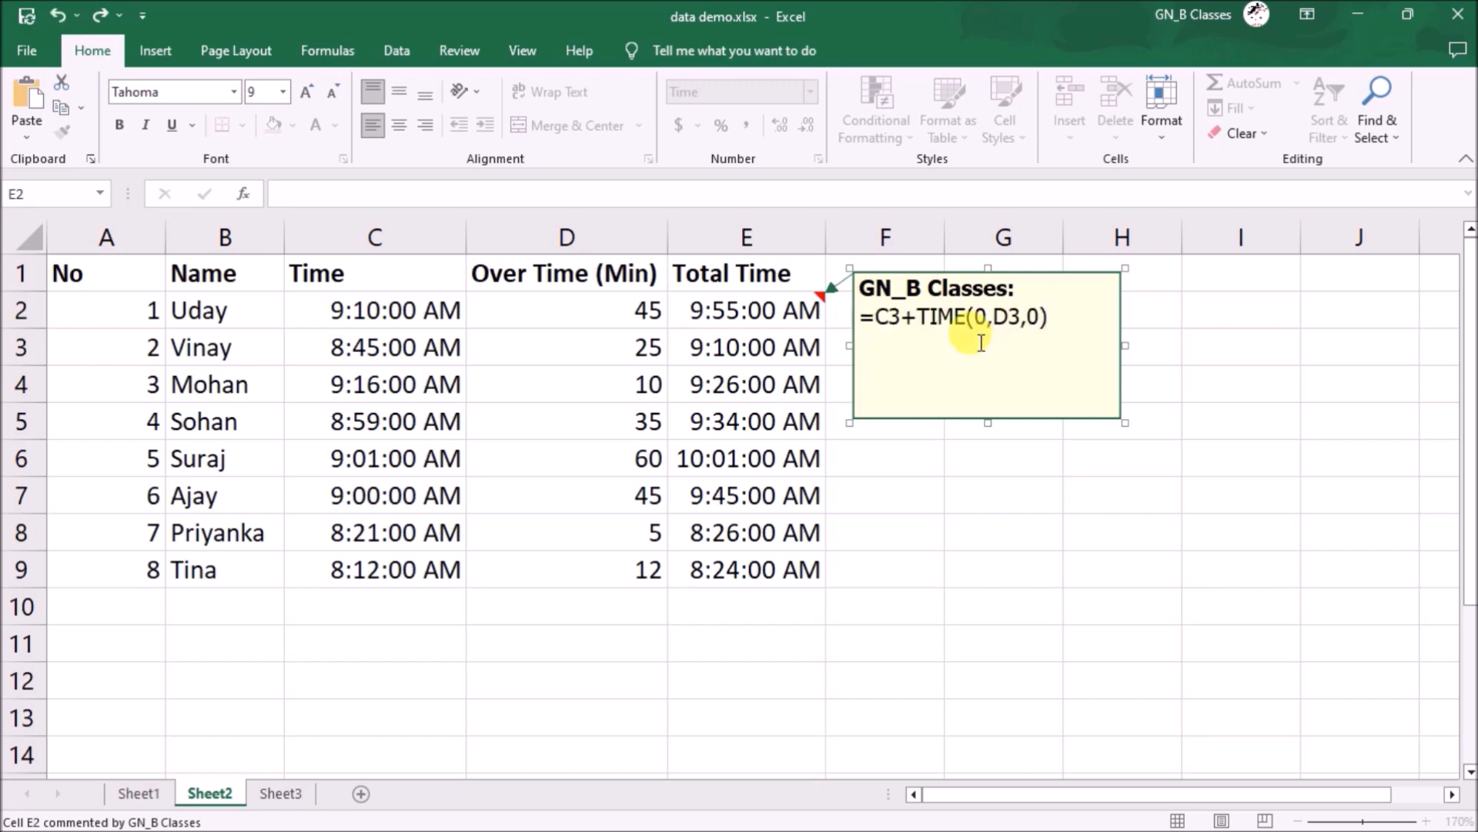
{"action": "left_click", "coordinate": [935, 514]}
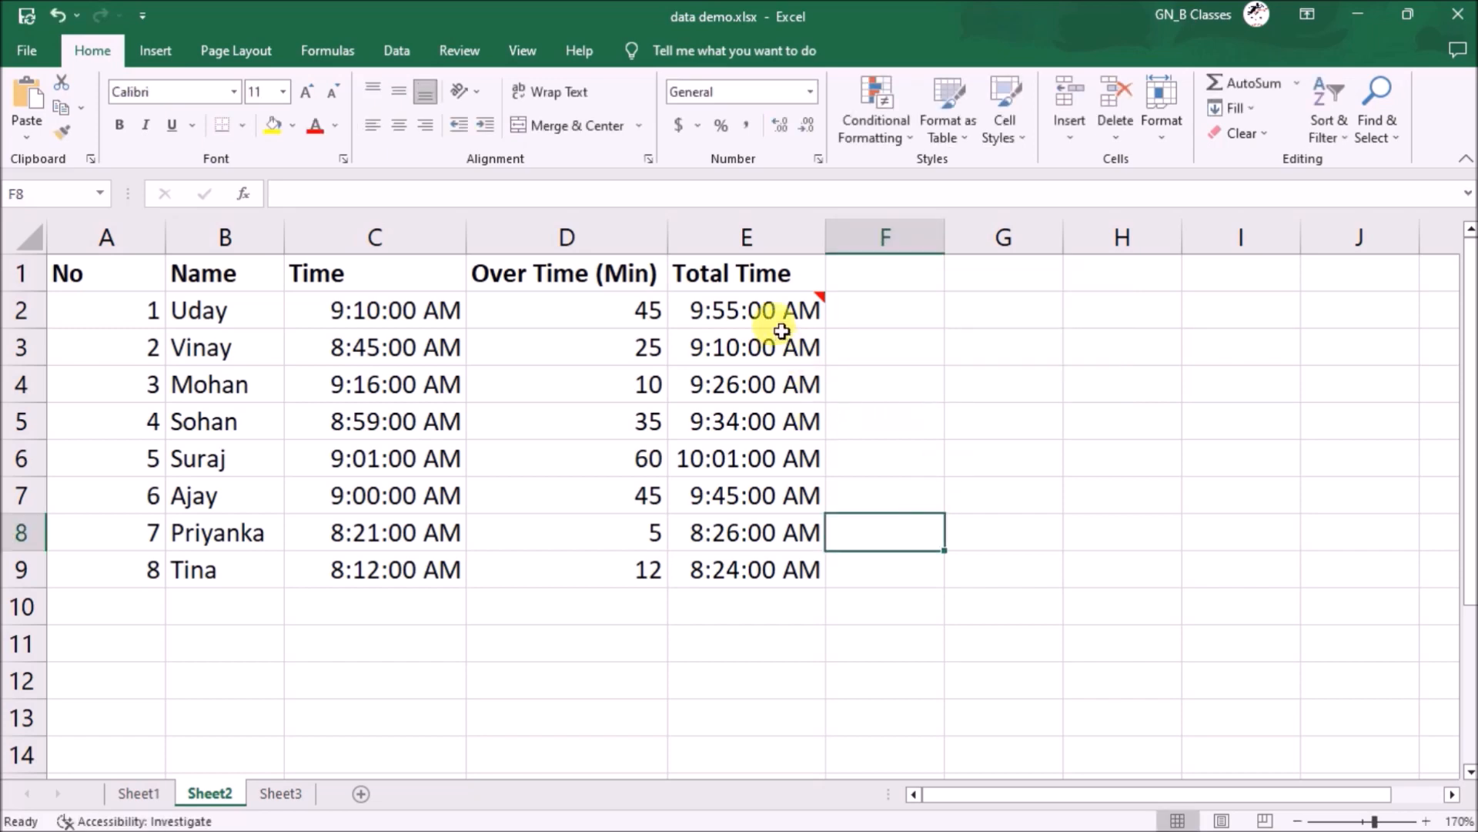
{"action": "mouse_move", "coordinate": [775, 305]}
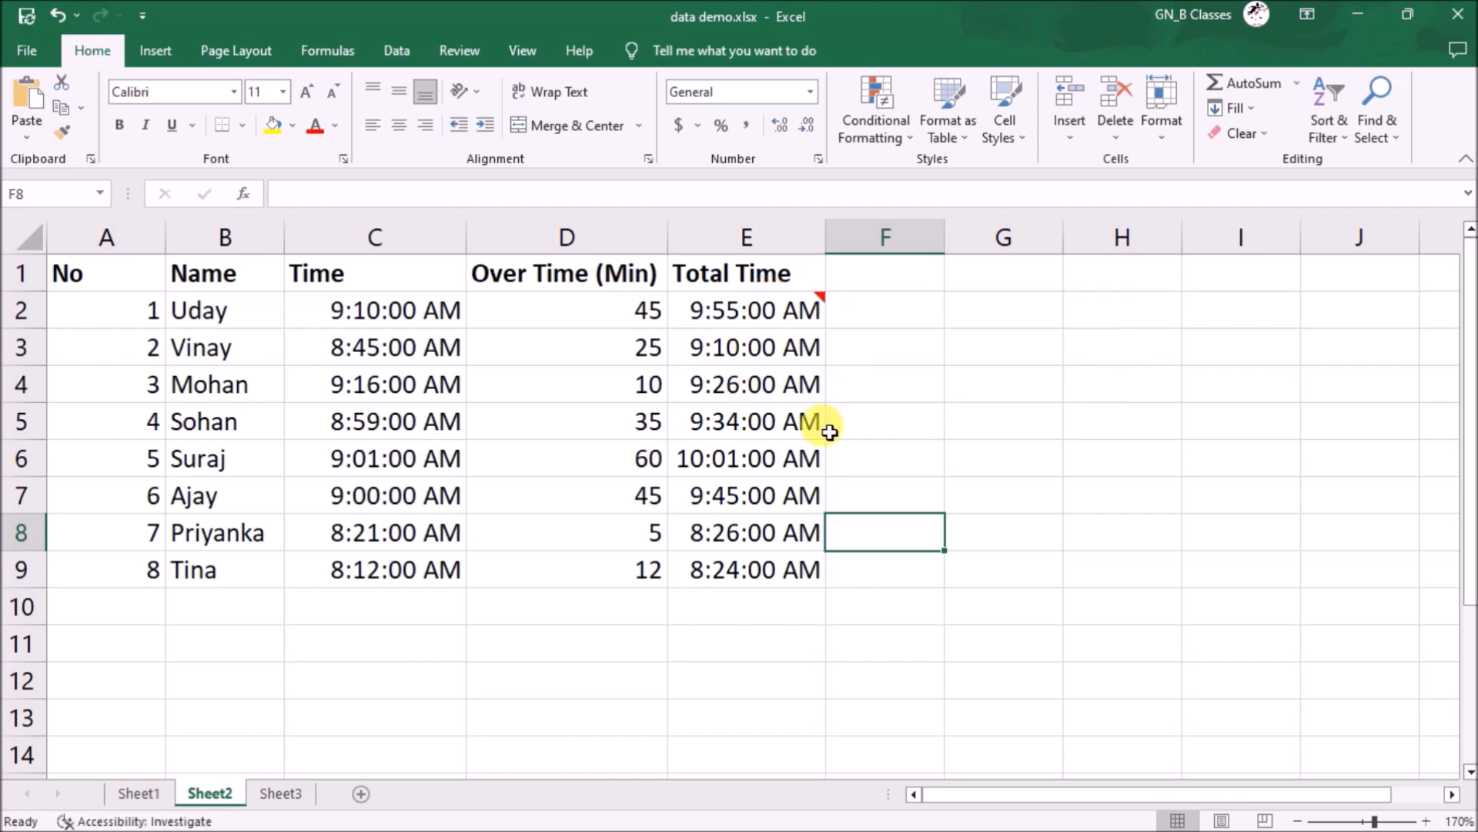
- Add a comment reading 'overtime' to D9
{"action": "left_click", "coordinate": [601, 556]}
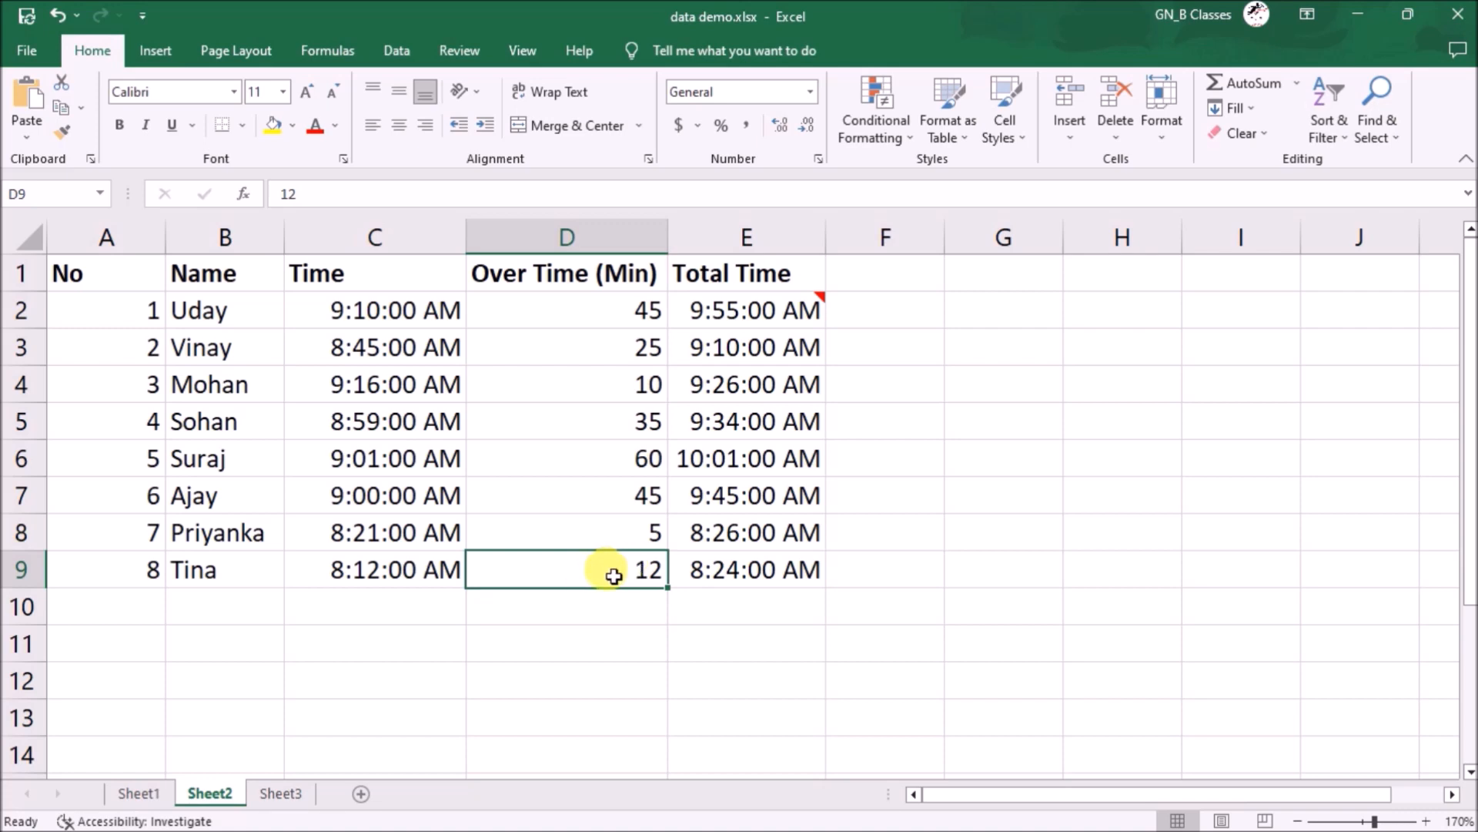
{"action": "key", "text": "shift+F2"}
{"action": "type", "text": "overtime"}
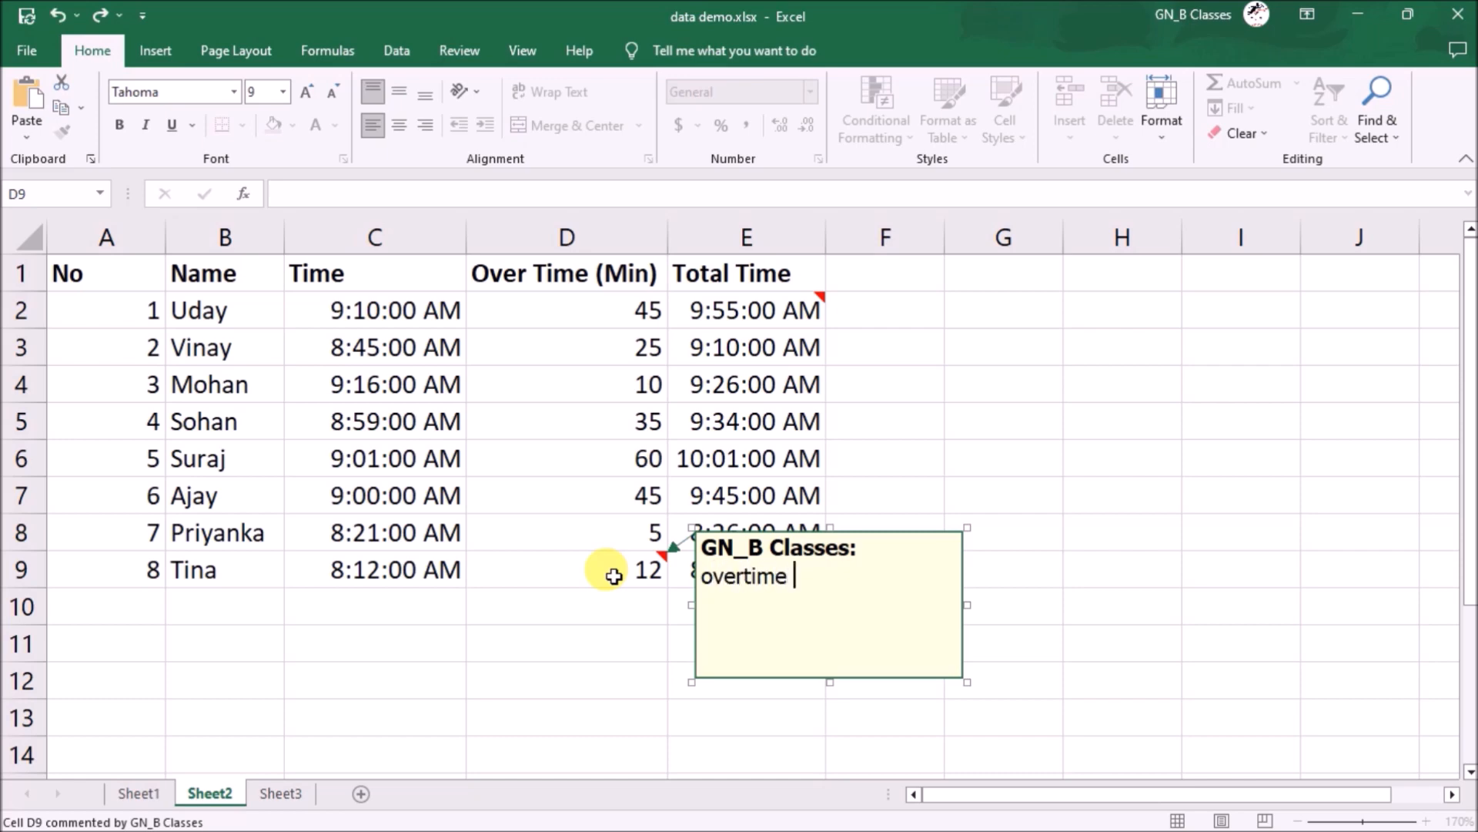
{"action": "left_click", "coordinate": [603, 670]}
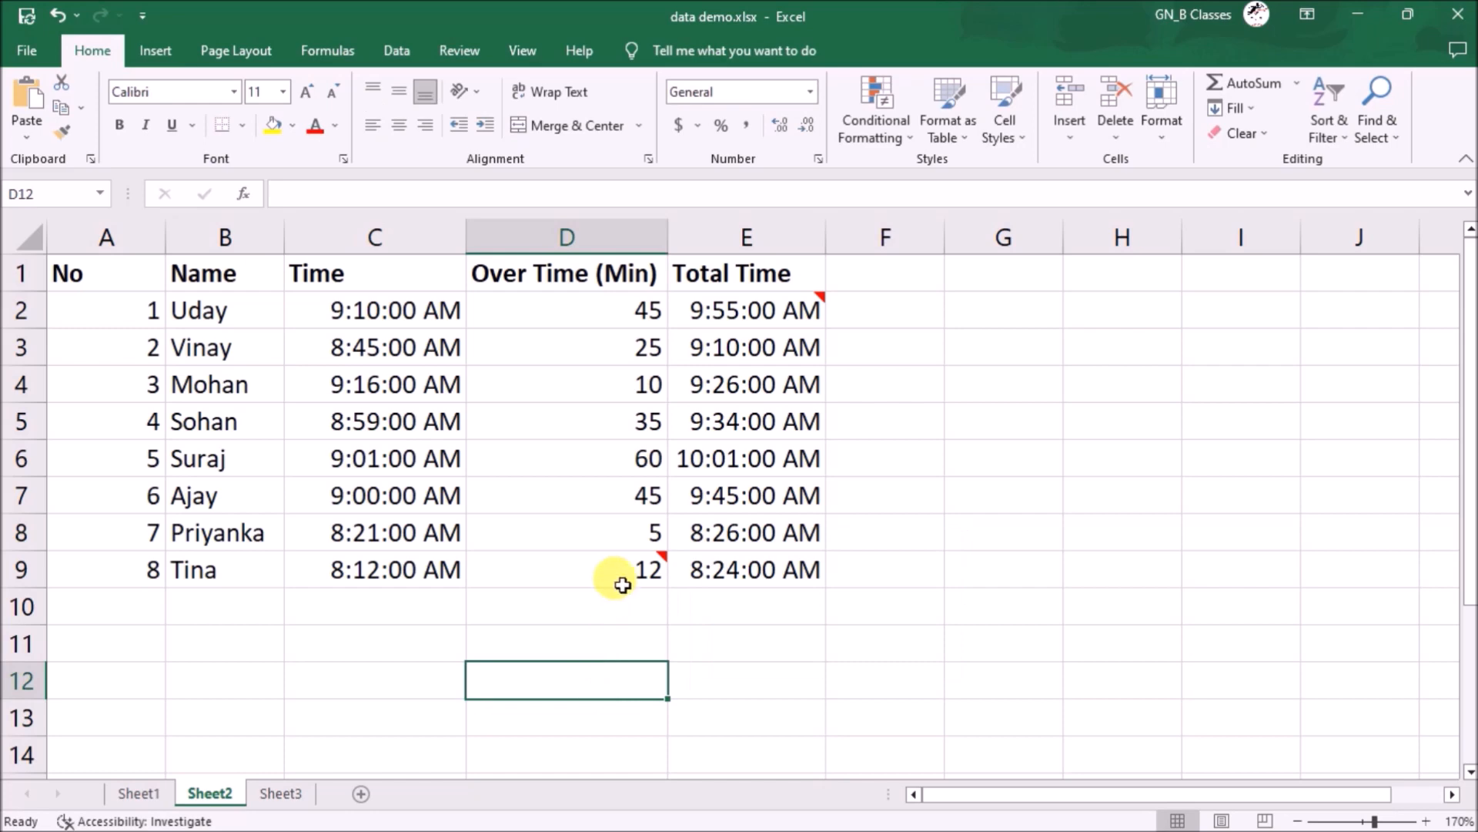
{"action": "mouse_move", "coordinate": [625, 556]}
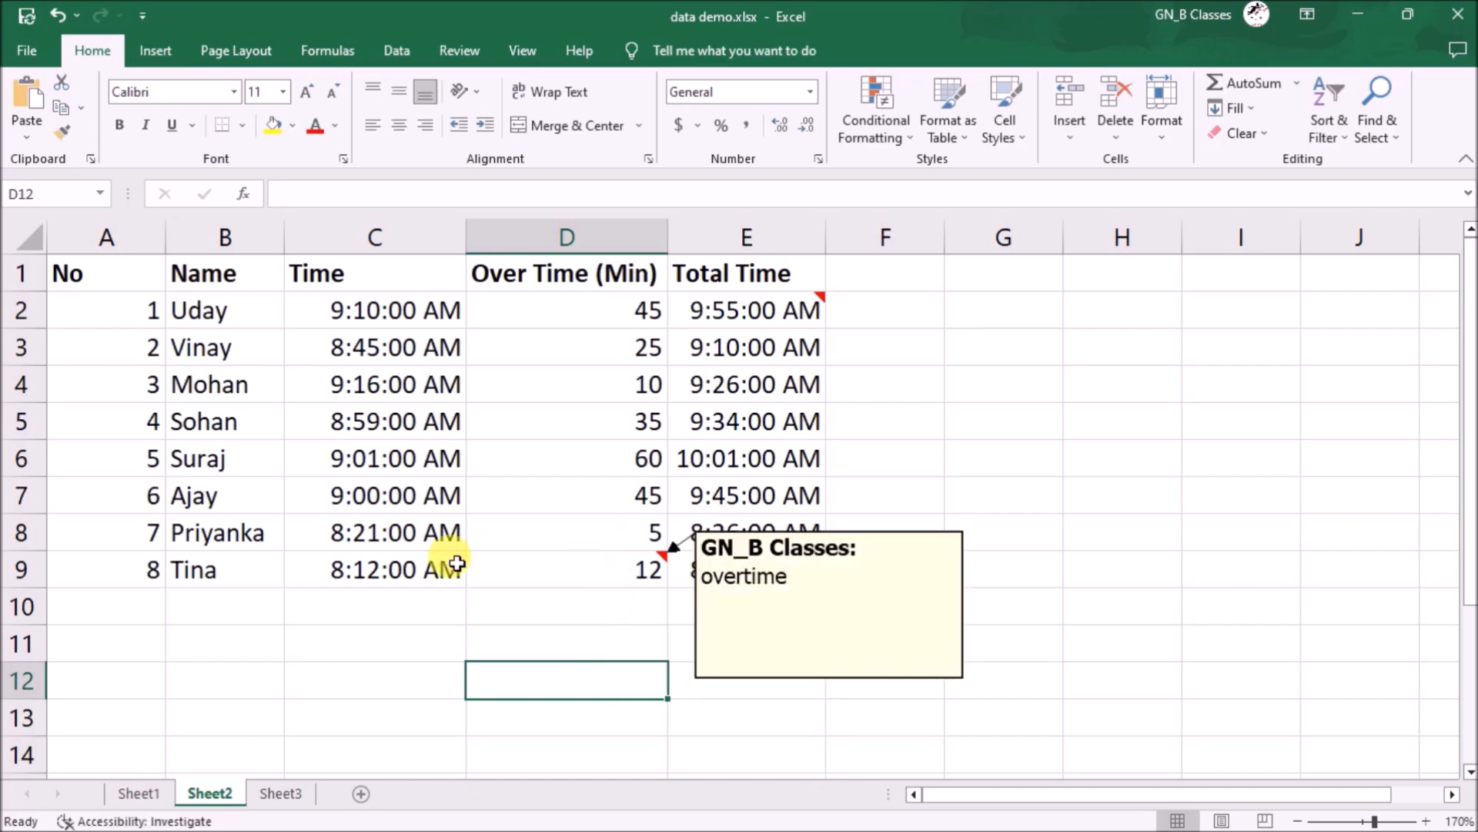
{"action": "left_click", "coordinate": [559, 571]}
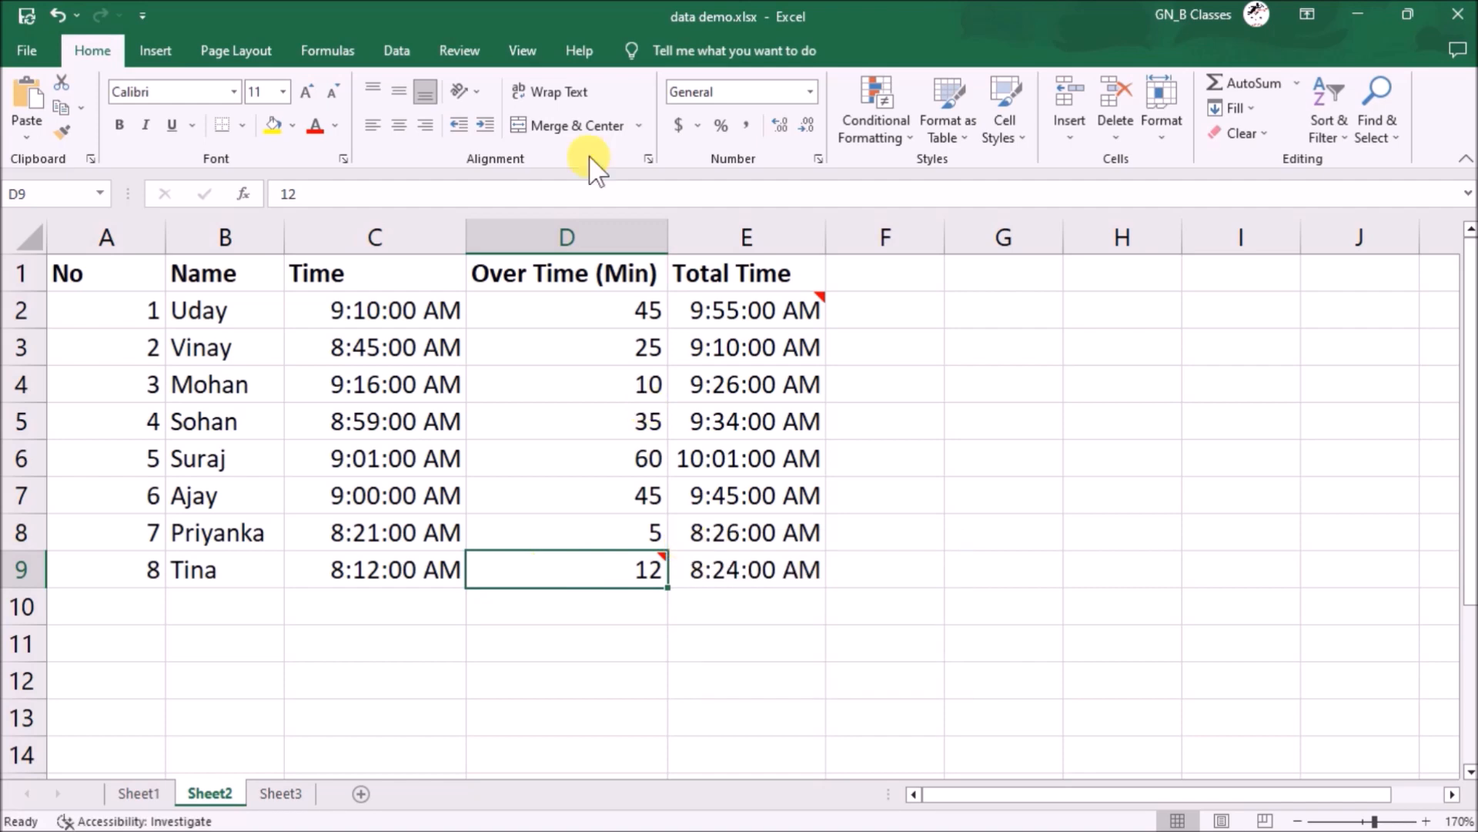
- Delete the D9 and E2 comments from the Review tab, then return to Sheet1
{"action": "left_click", "coordinate": [460, 54]}
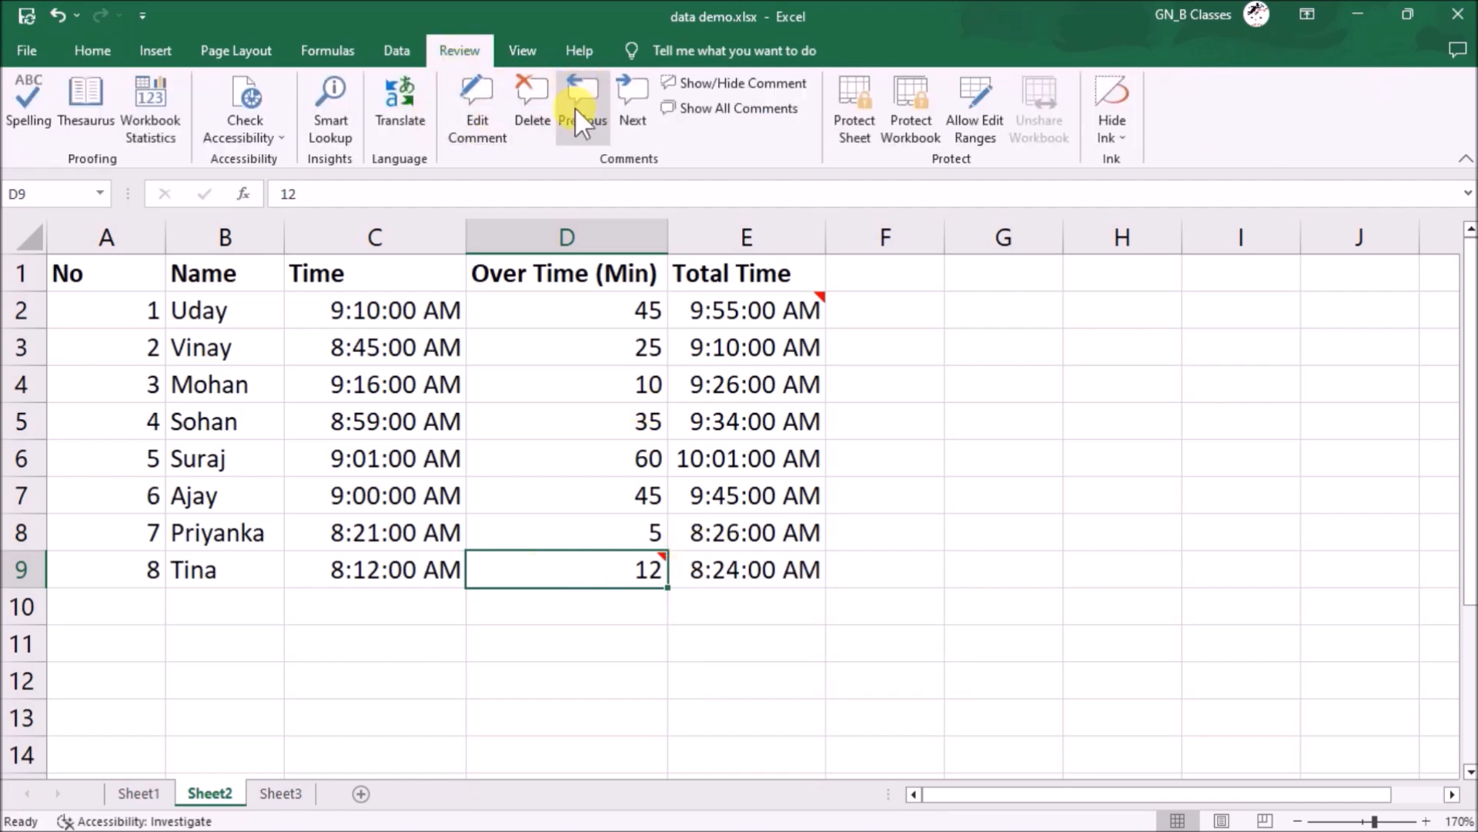
{"action": "left_click", "coordinate": [544, 123]}
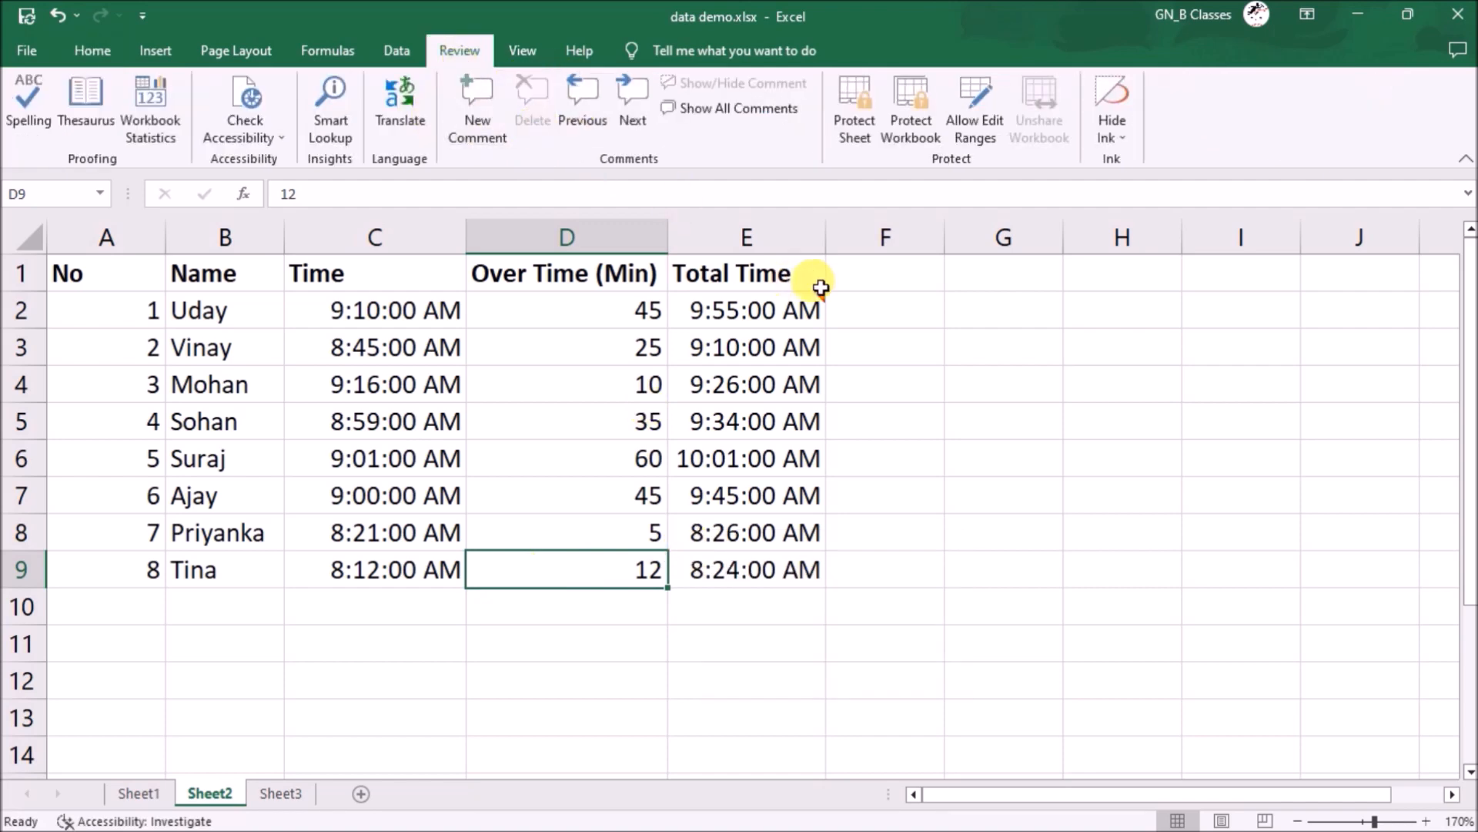
{"action": "left_click", "coordinate": [811, 312]}
{"action": "left_click", "coordinate": [530, 113]}
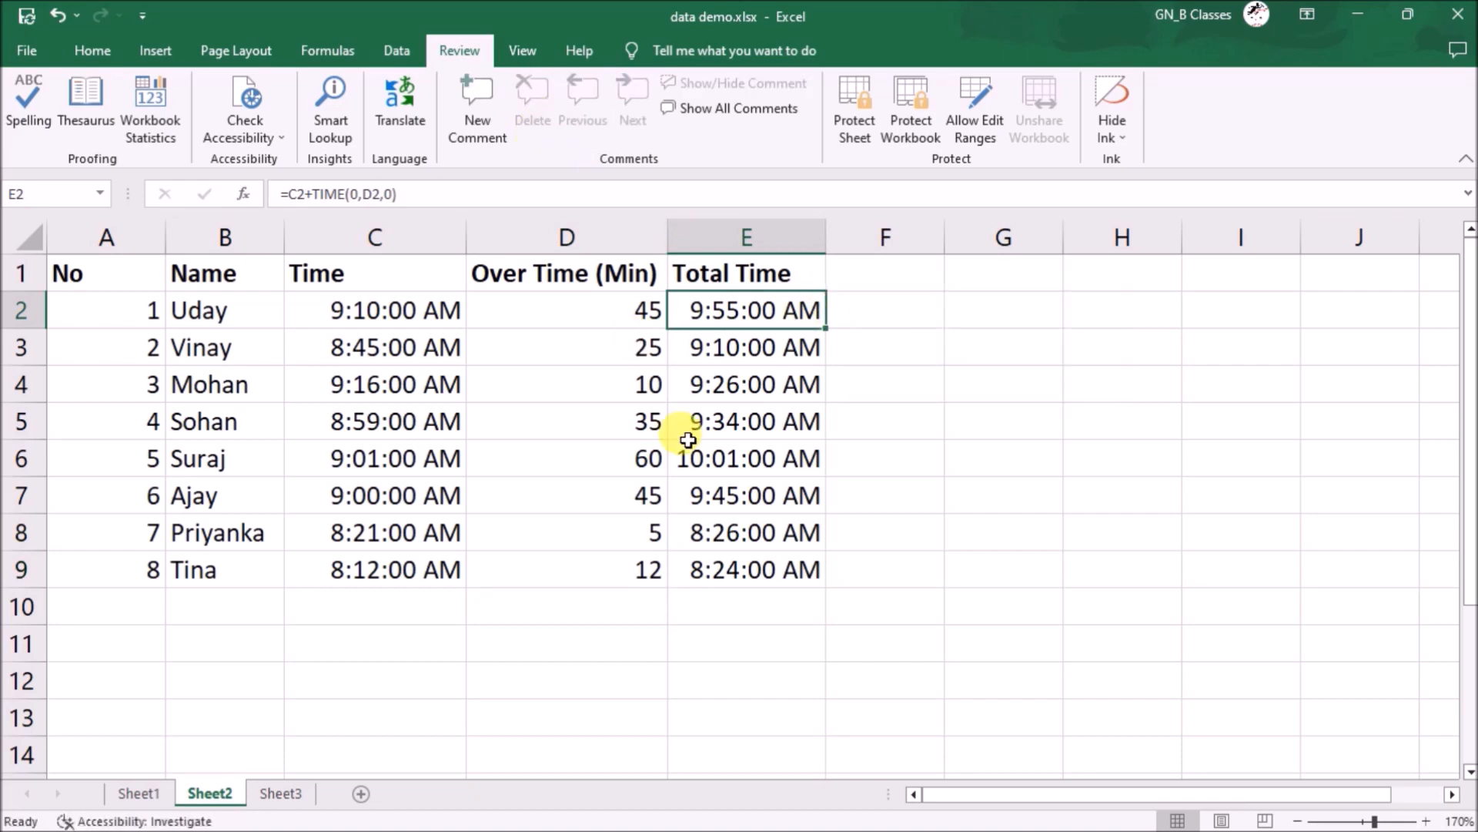
{"action": "left_click", "coordinate": [162, 792]}
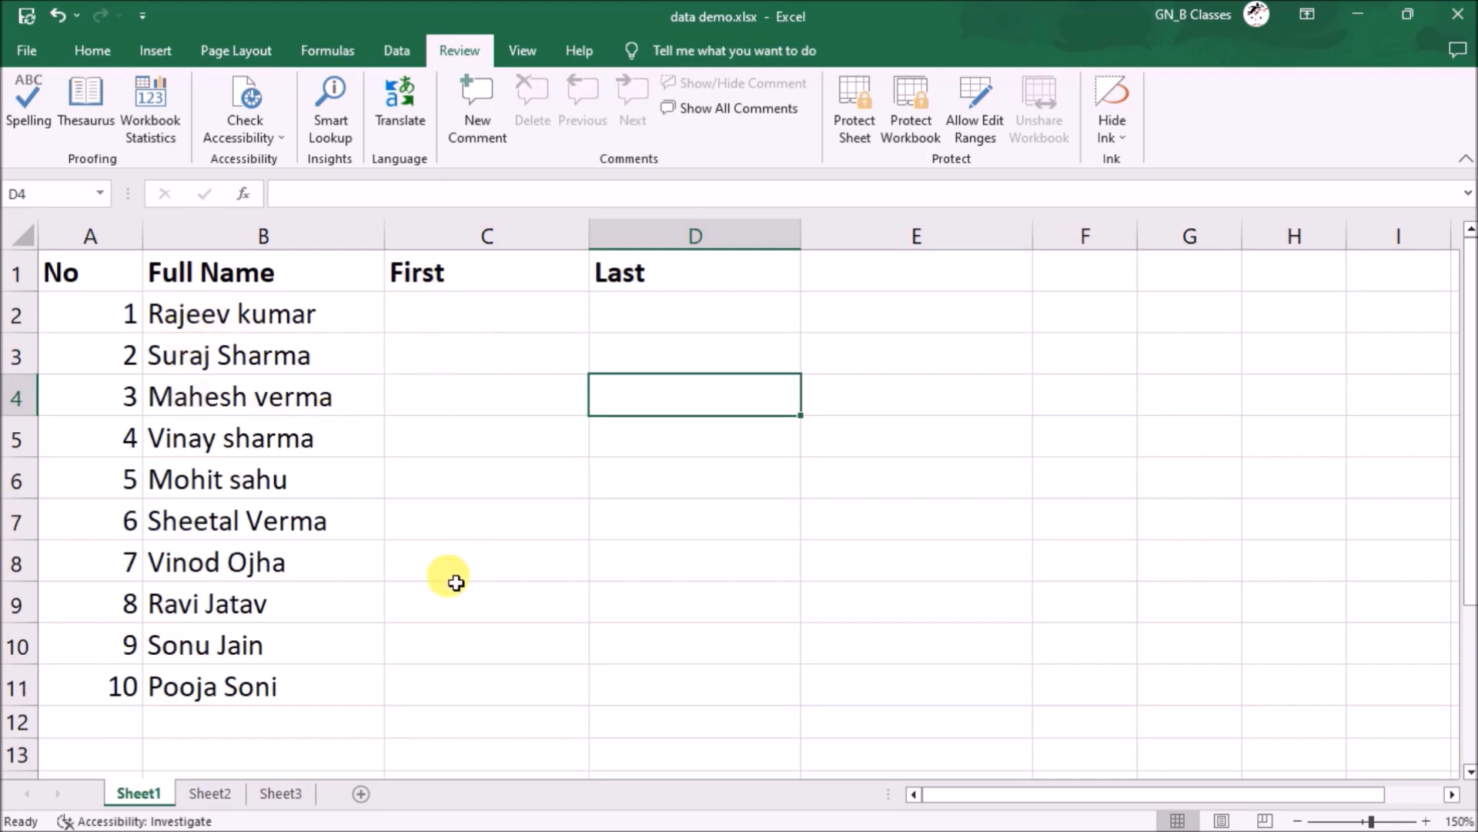
- Enter the first person's first name in C2 and Flash Fill the remaining first names
{"action": "left_click", "coordinate": [488, 312]}
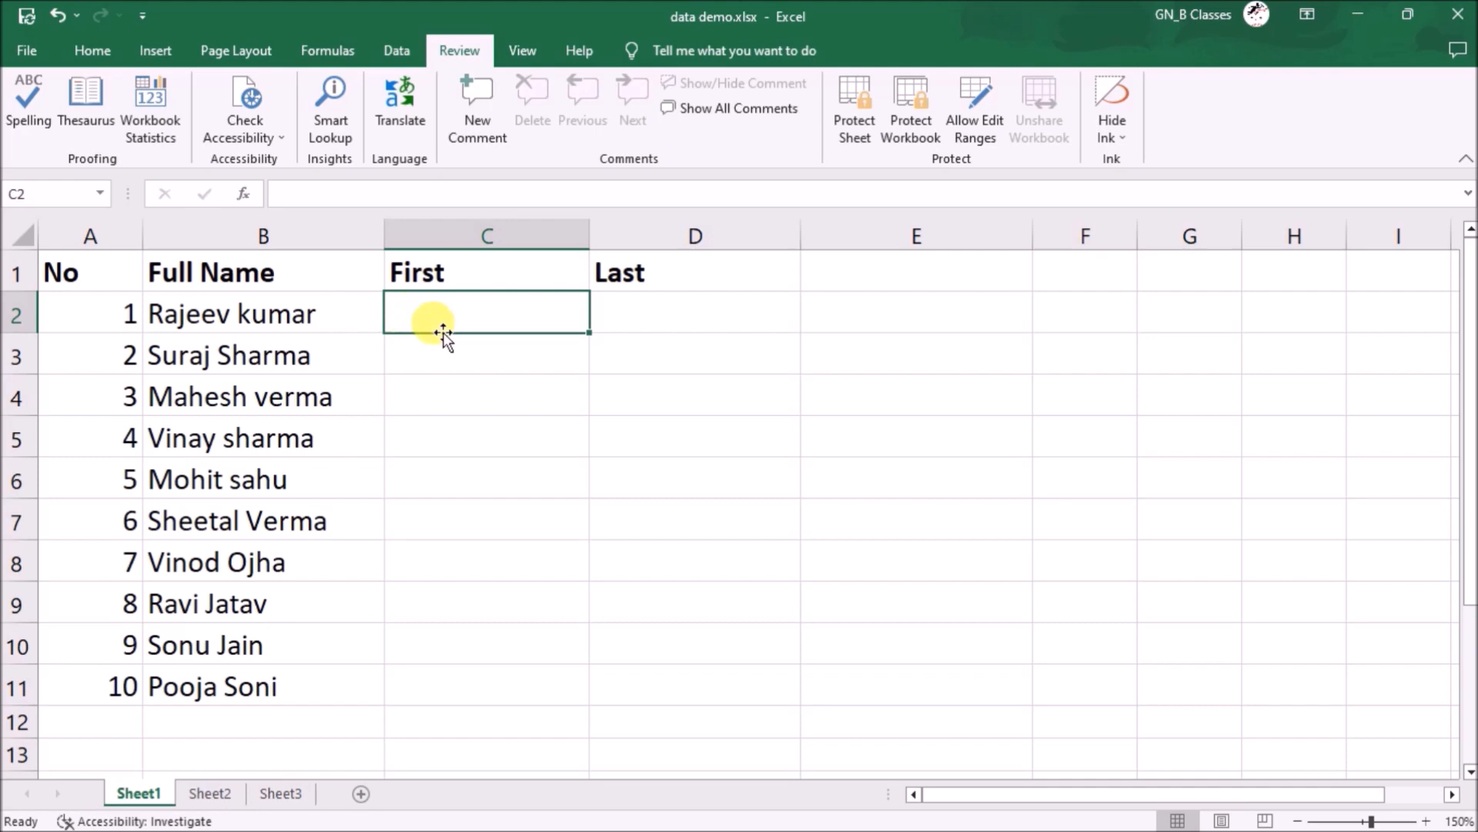
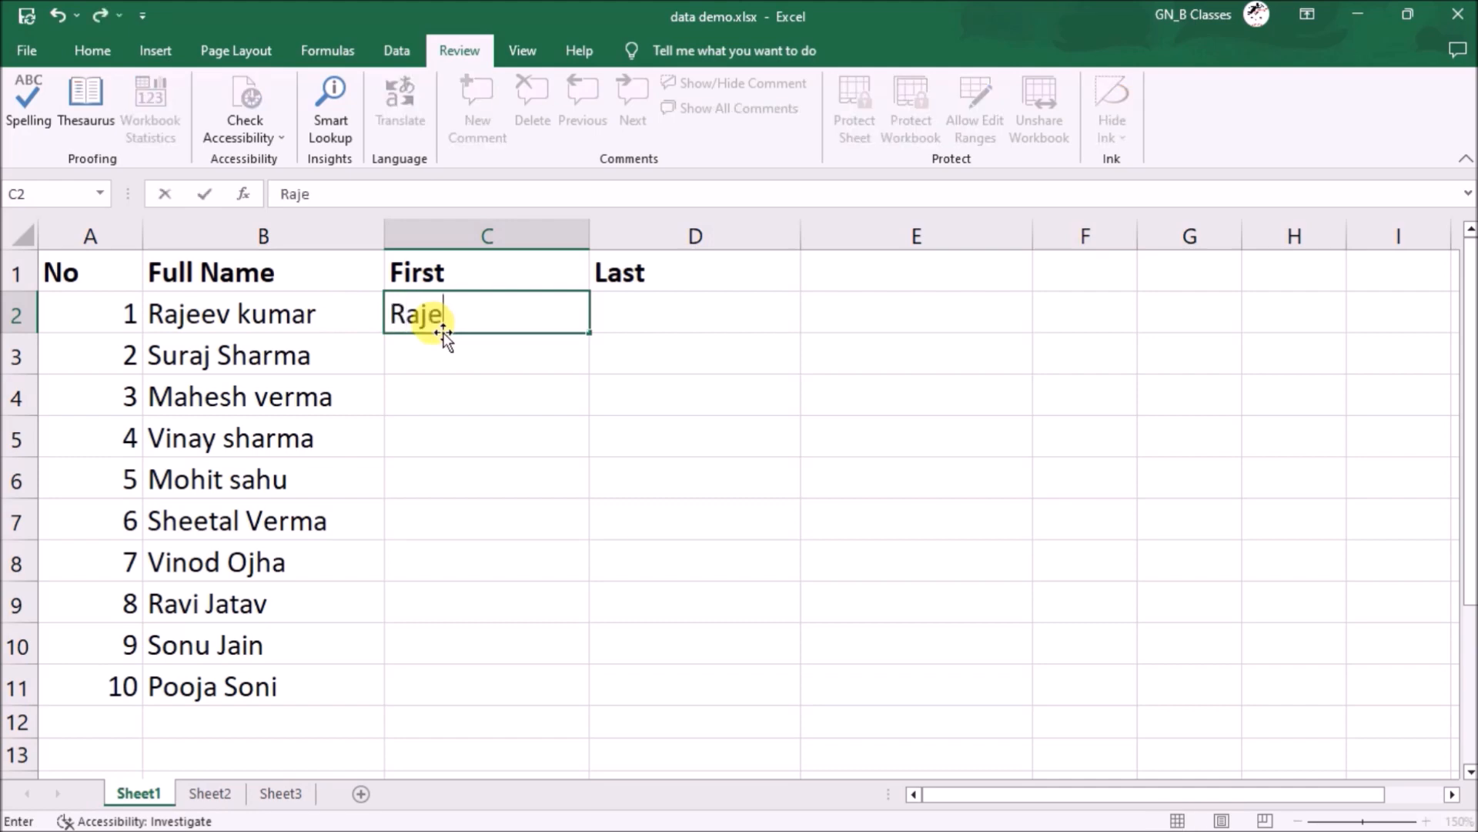
{"action": "key", "text": "Return"}
{"action": "key", "text": "Up"}
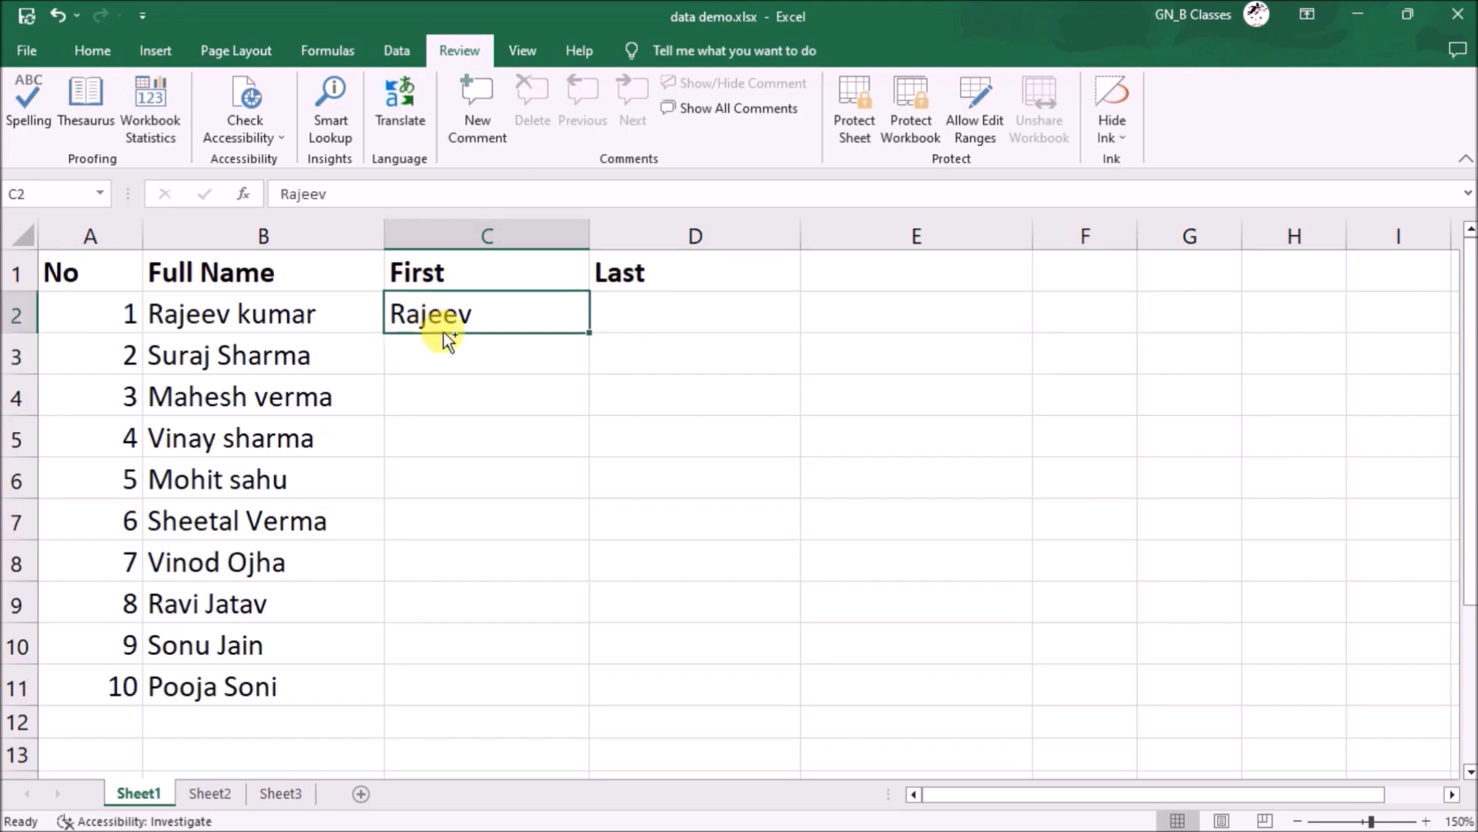
{"action": "key", "text": "ctrl+e"}
- Enter the first person's surname in D2 and Flash Fill the rest of the Last column
{"action": "left_click", "coordinate": [670, 314]}
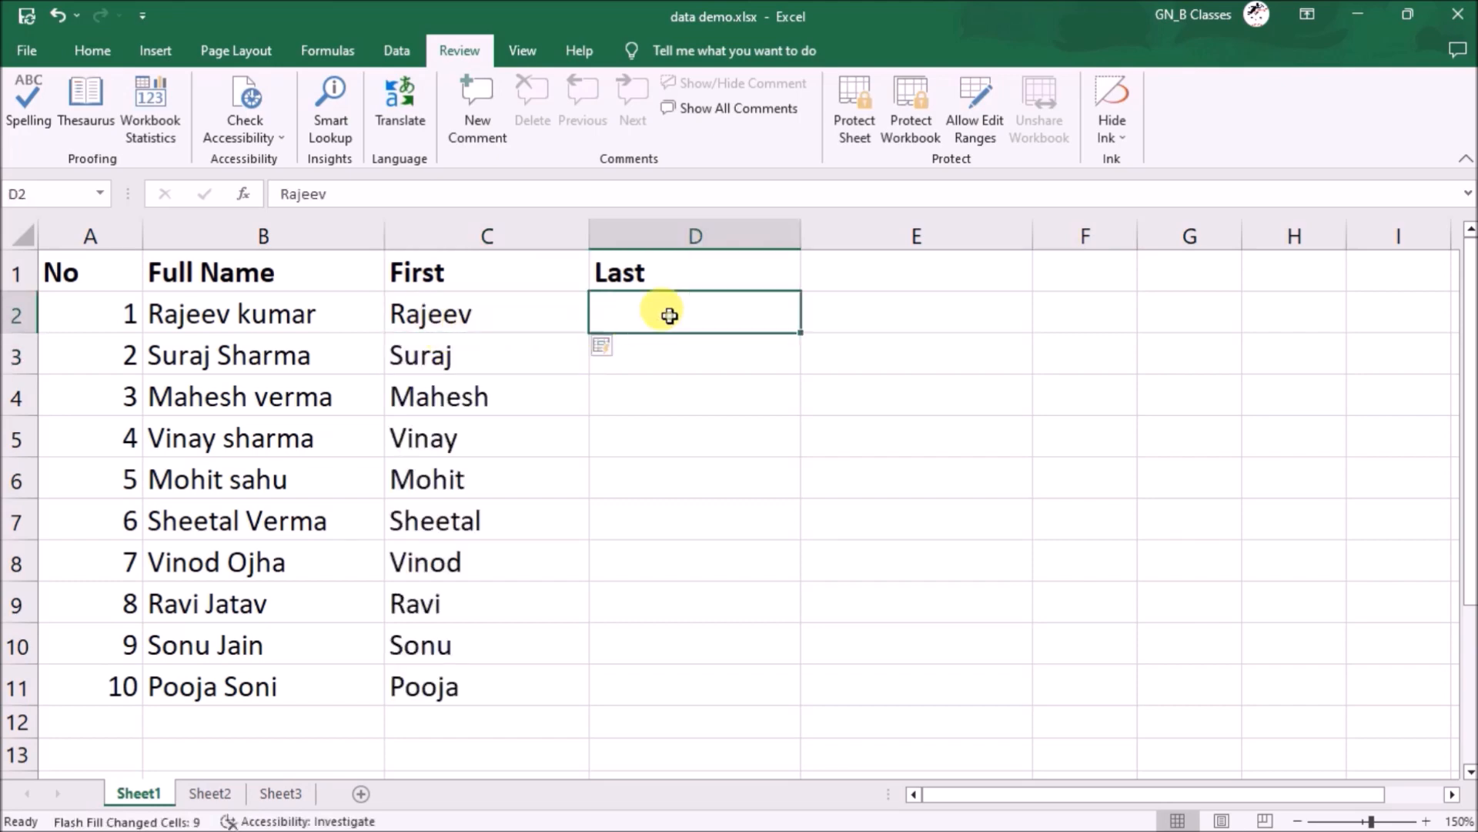
{"action": "key", "text": "Return"}
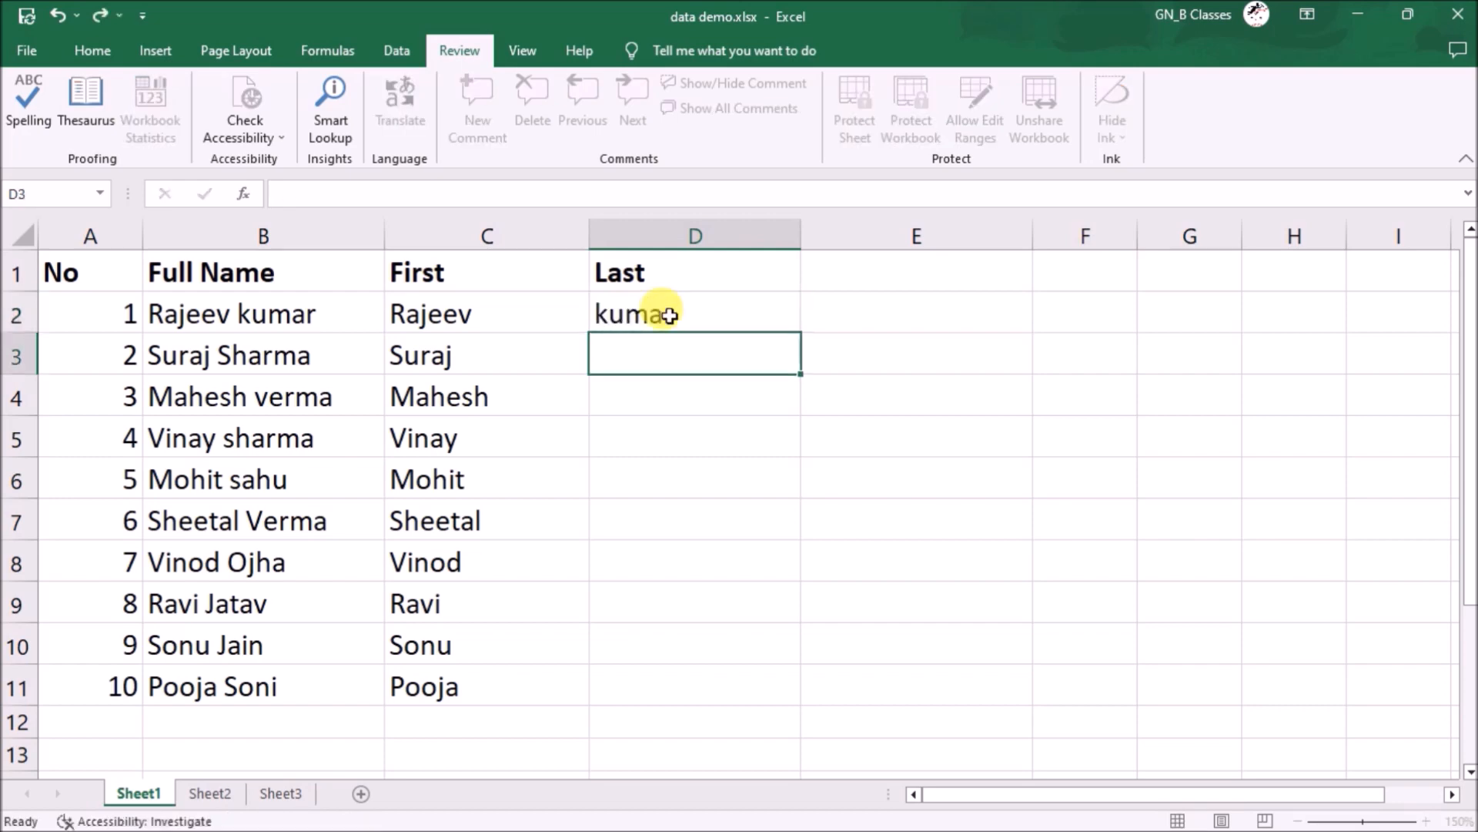
{"action": "key", "text": "Up"}
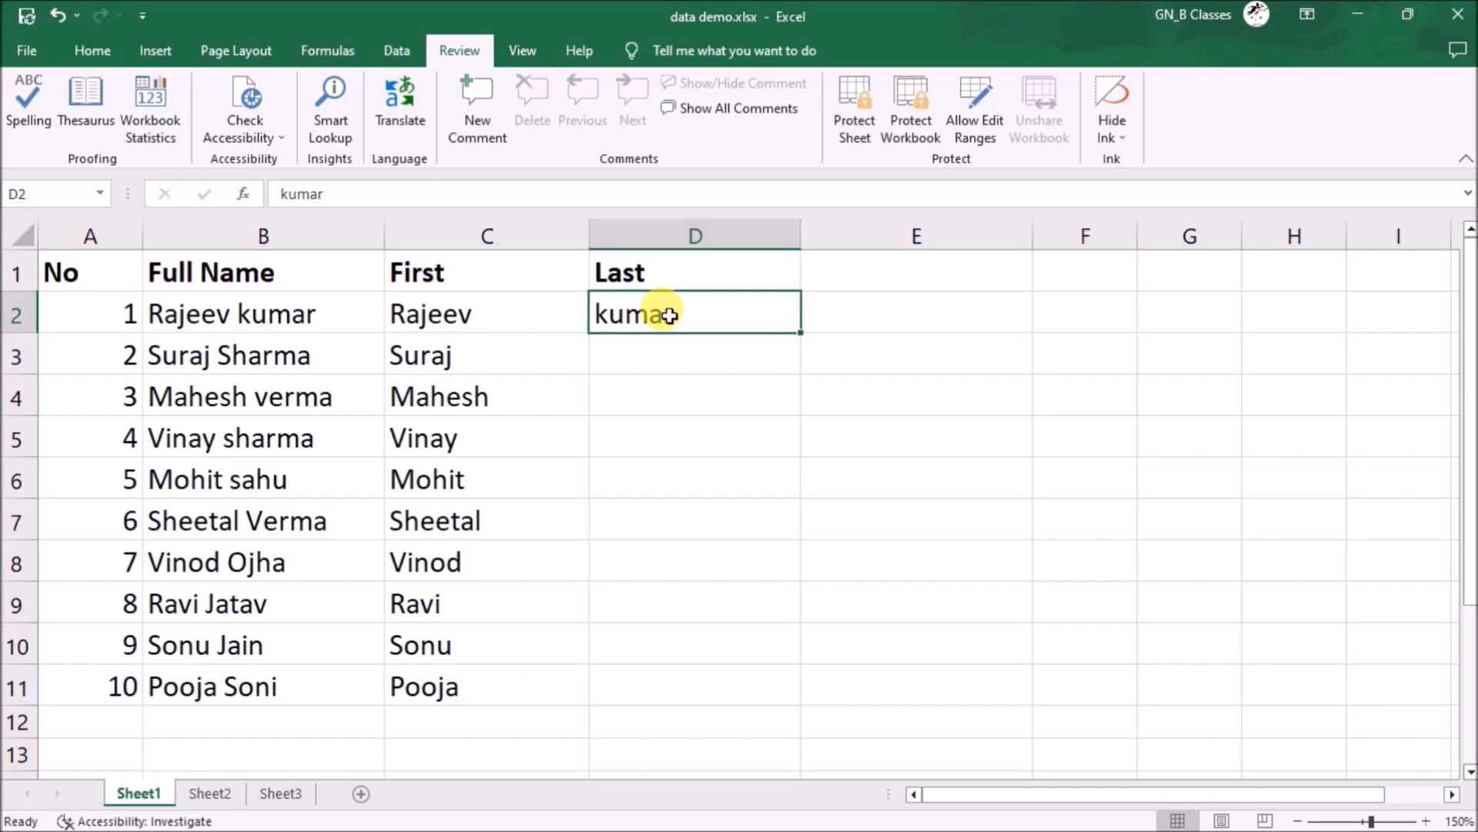
{"action": "key", "text": "ctrl+e"}
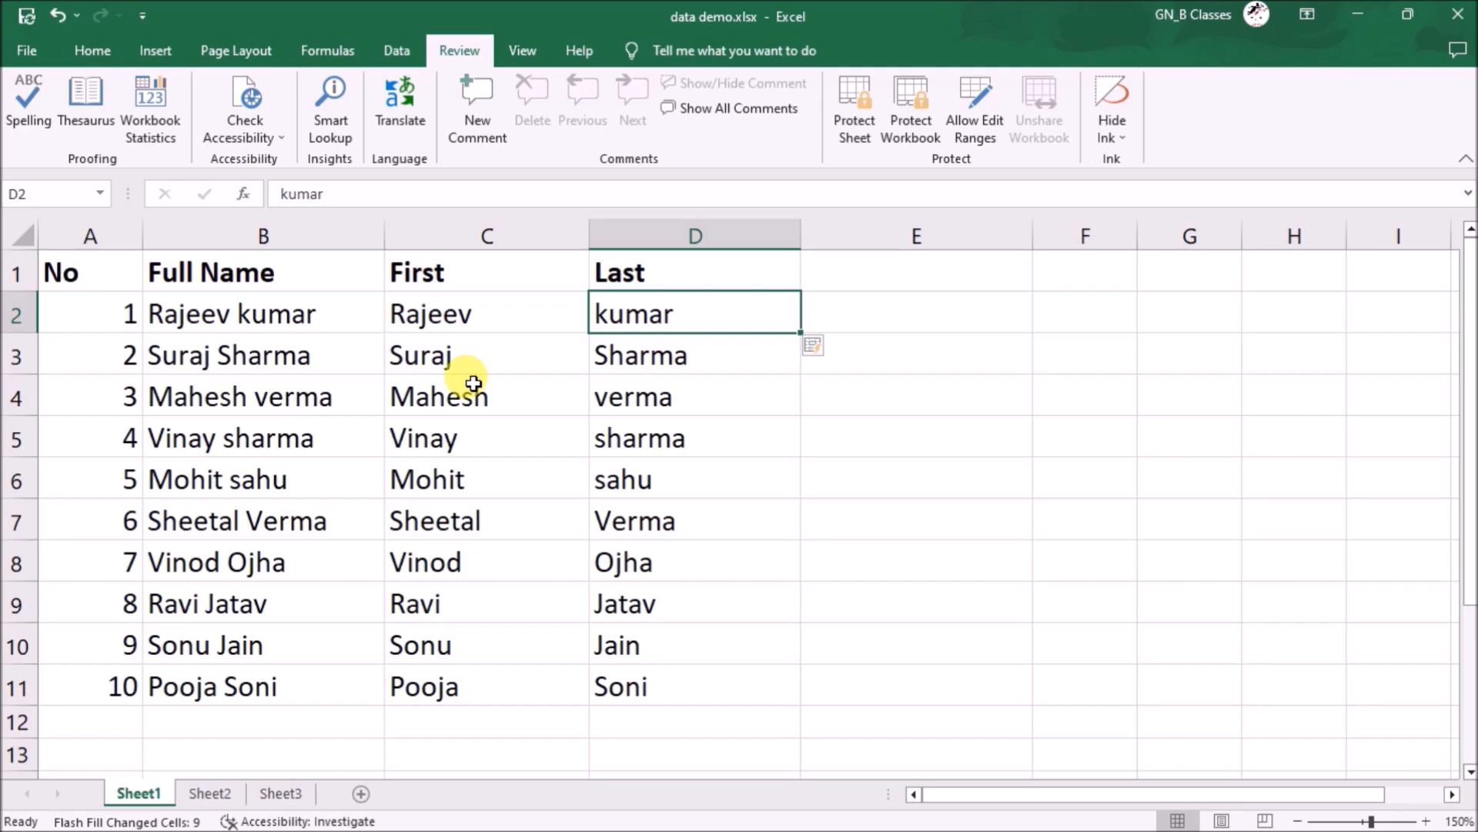
- Copy the ten name rows A2:D11 and paste them starting at row 12
{"action": "left_click_drag", "start_coordinate": [126, 313], "coordinate": [600, 683]}
{"action": "key", "text": "ctrl+c"}
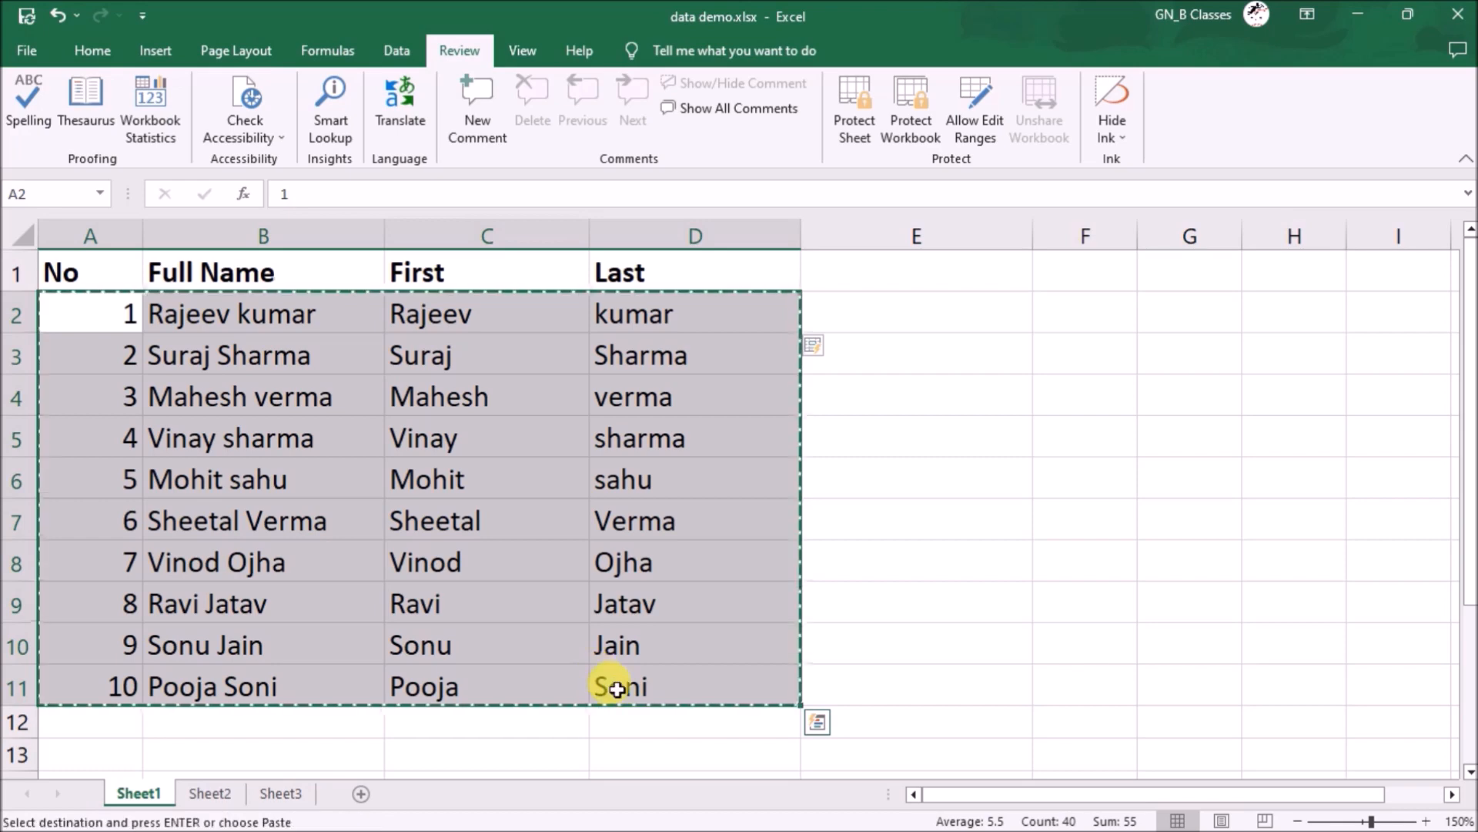
{"action": "left_click", "coordinate": [136, 733]}
{"action": "key", "text": "ctrl+v"}
- Check the pasted copy below the list and bring up the View ribbon
{"action": "left_click", "coordinate": [367, 579]}
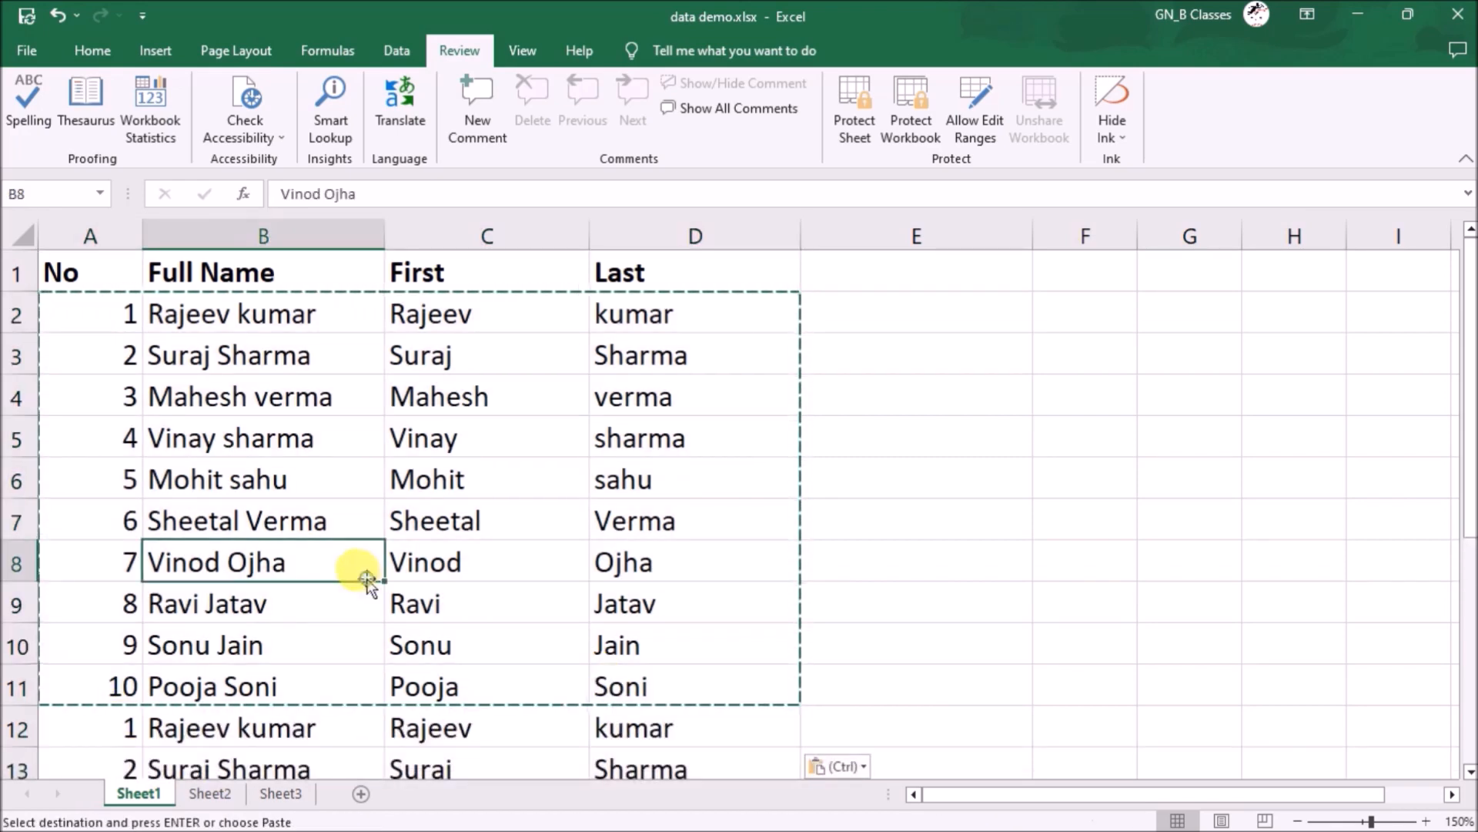
{"action": "scroll", "coordinate": [594, 598], "scroll_direction": "down", "scroll_amount": 1}
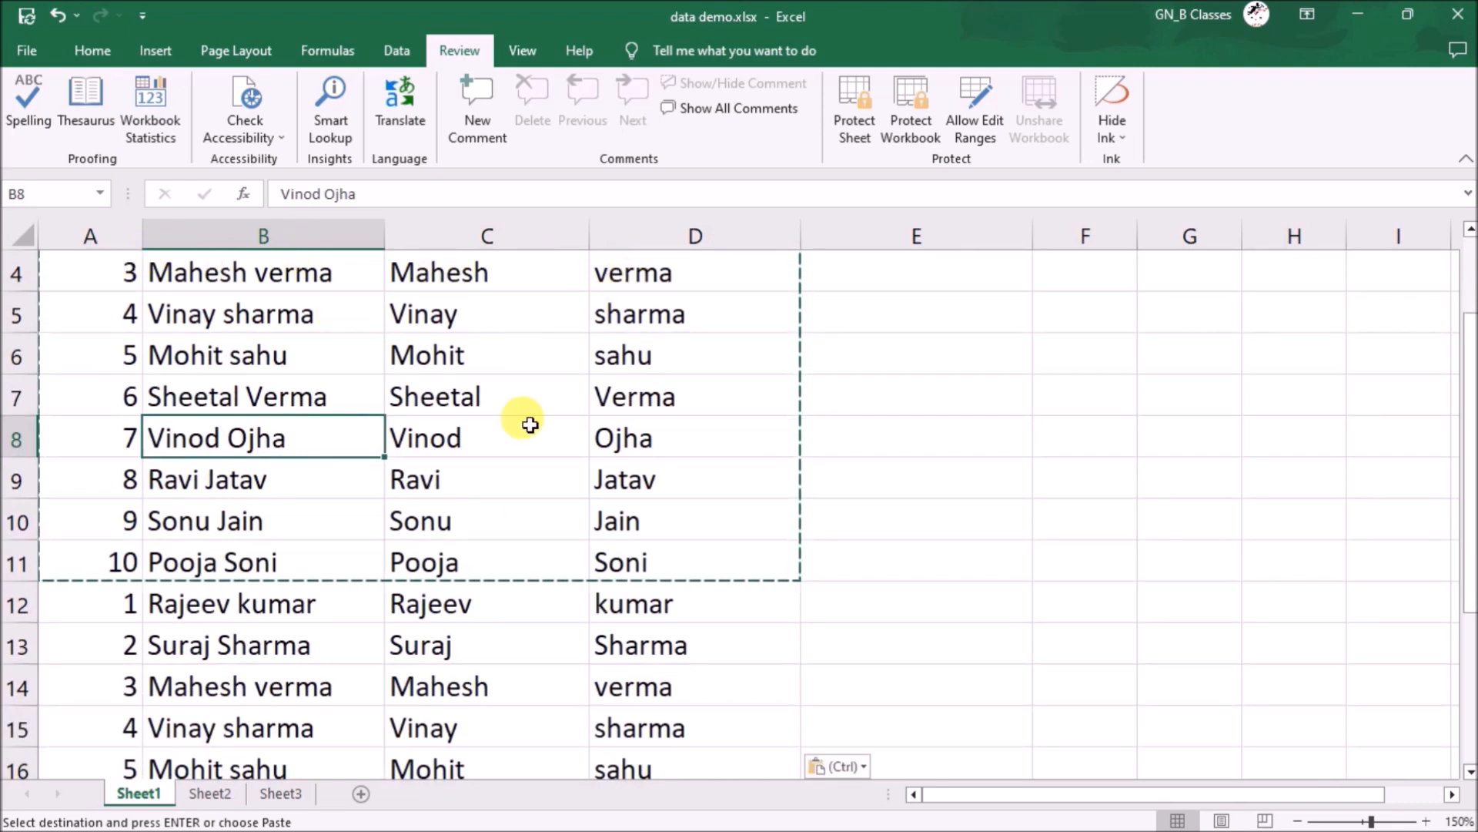
{"action": "scroll", "coordinate": [522, 422], "scroll_direction": "down", "scroll_amount": 1}
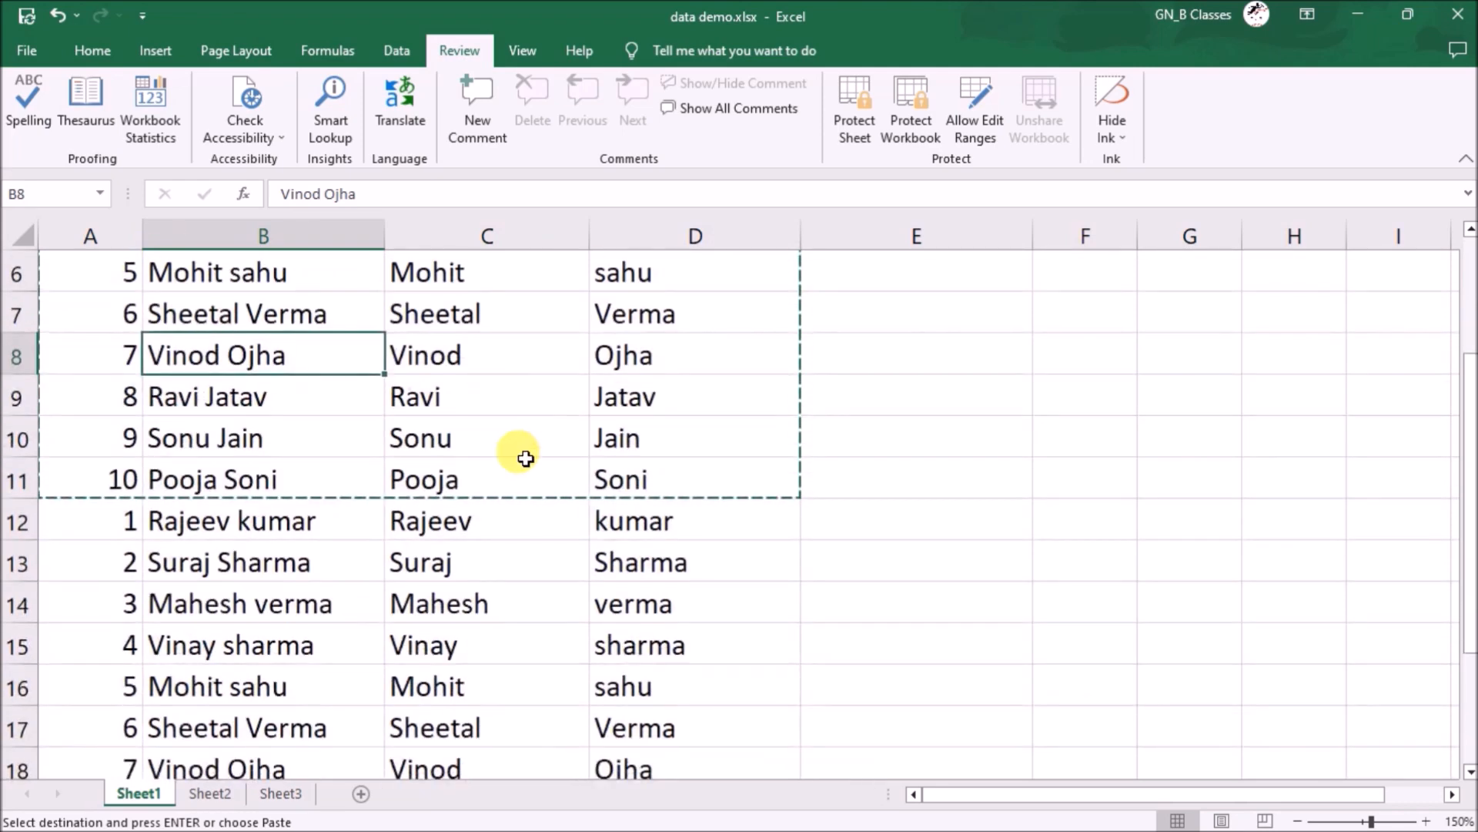
{"action": "left_click", "coordinate": [460, 729]}
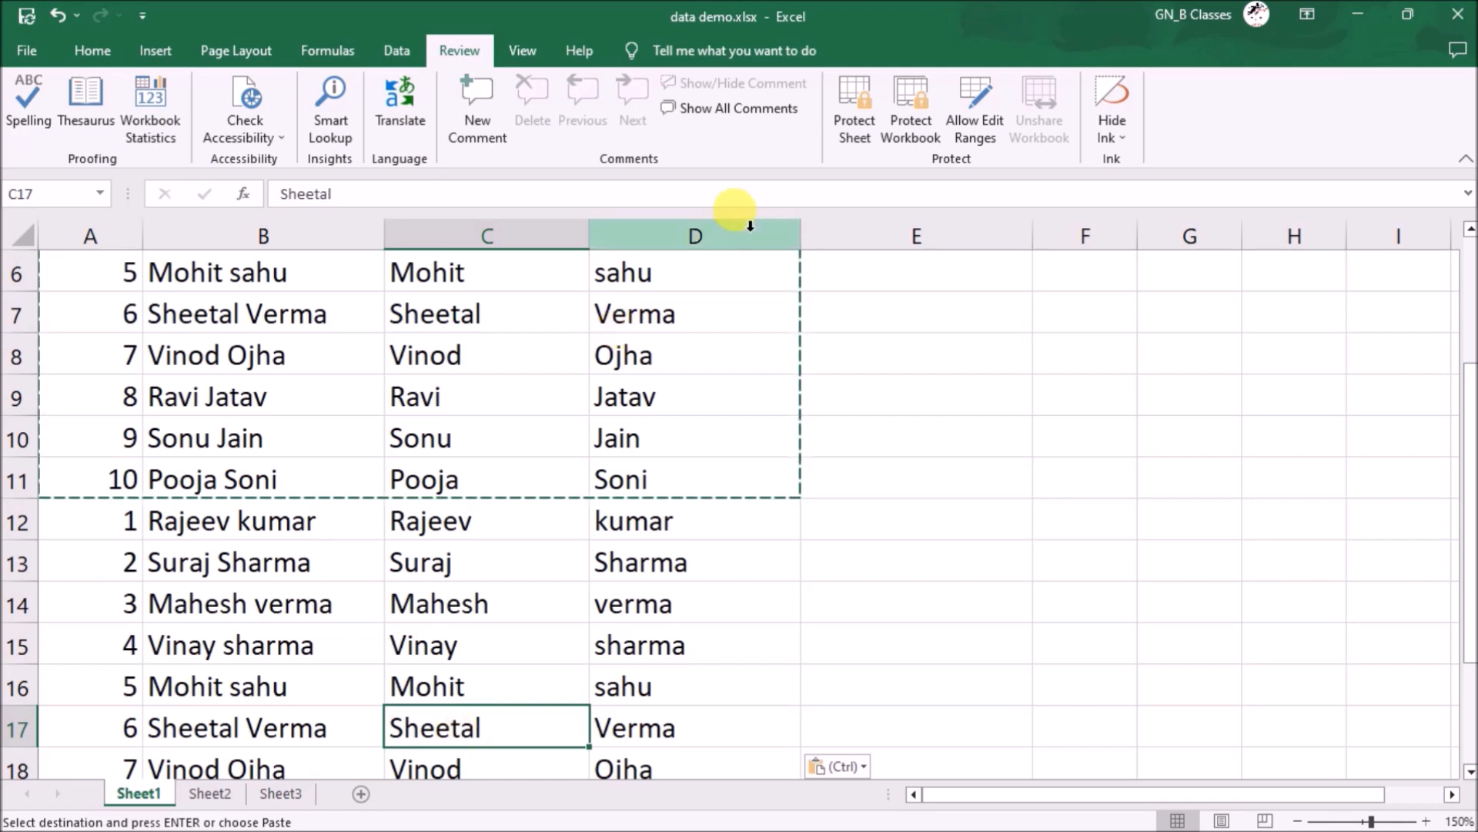
{"action": "scroll", "coordinate": [392, 429], "scroll_direction": "up", "scroll_amount": 2}
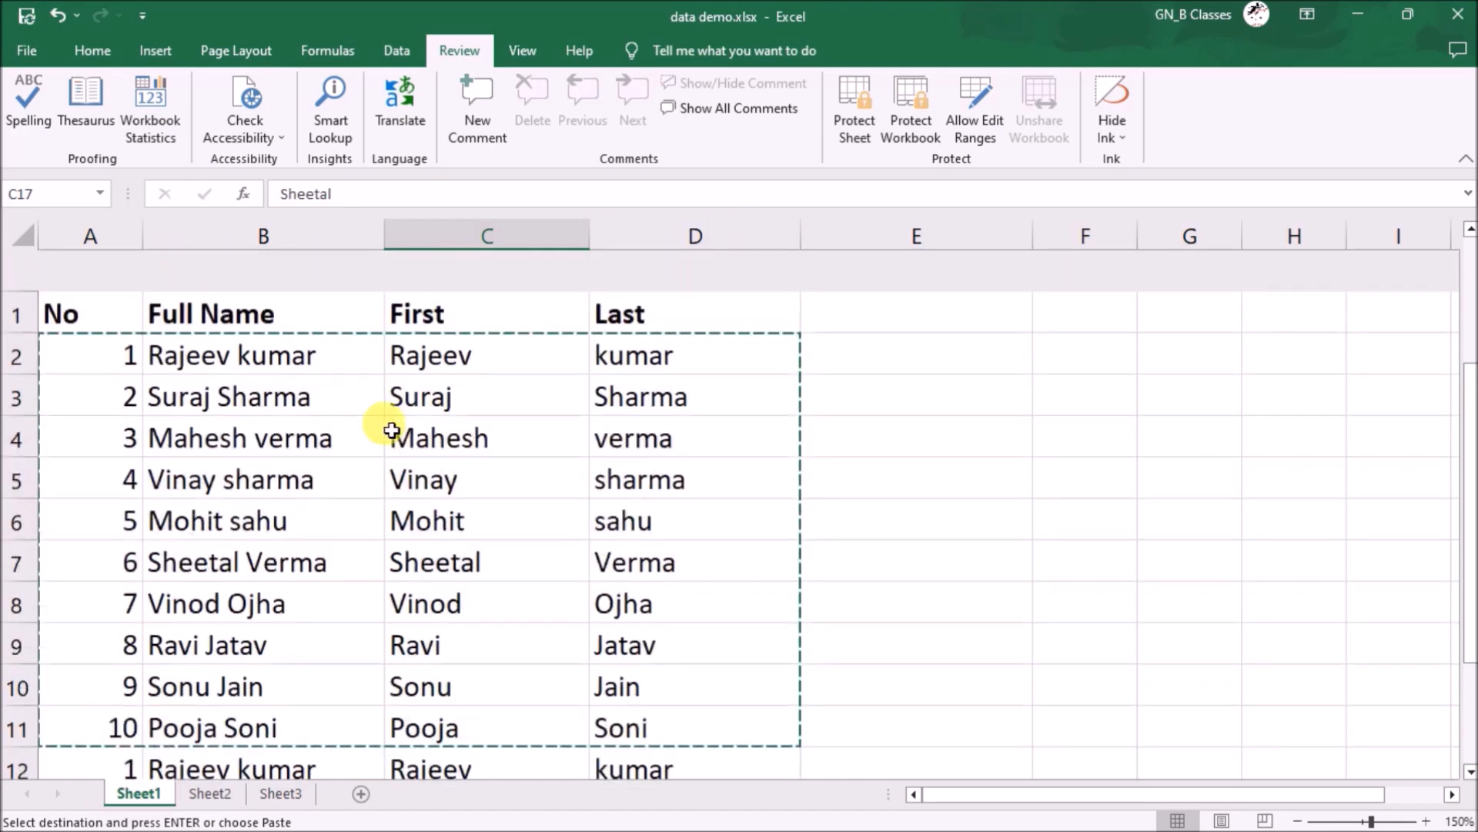
{"action": "left_click", "coordinate": [521, 49]}
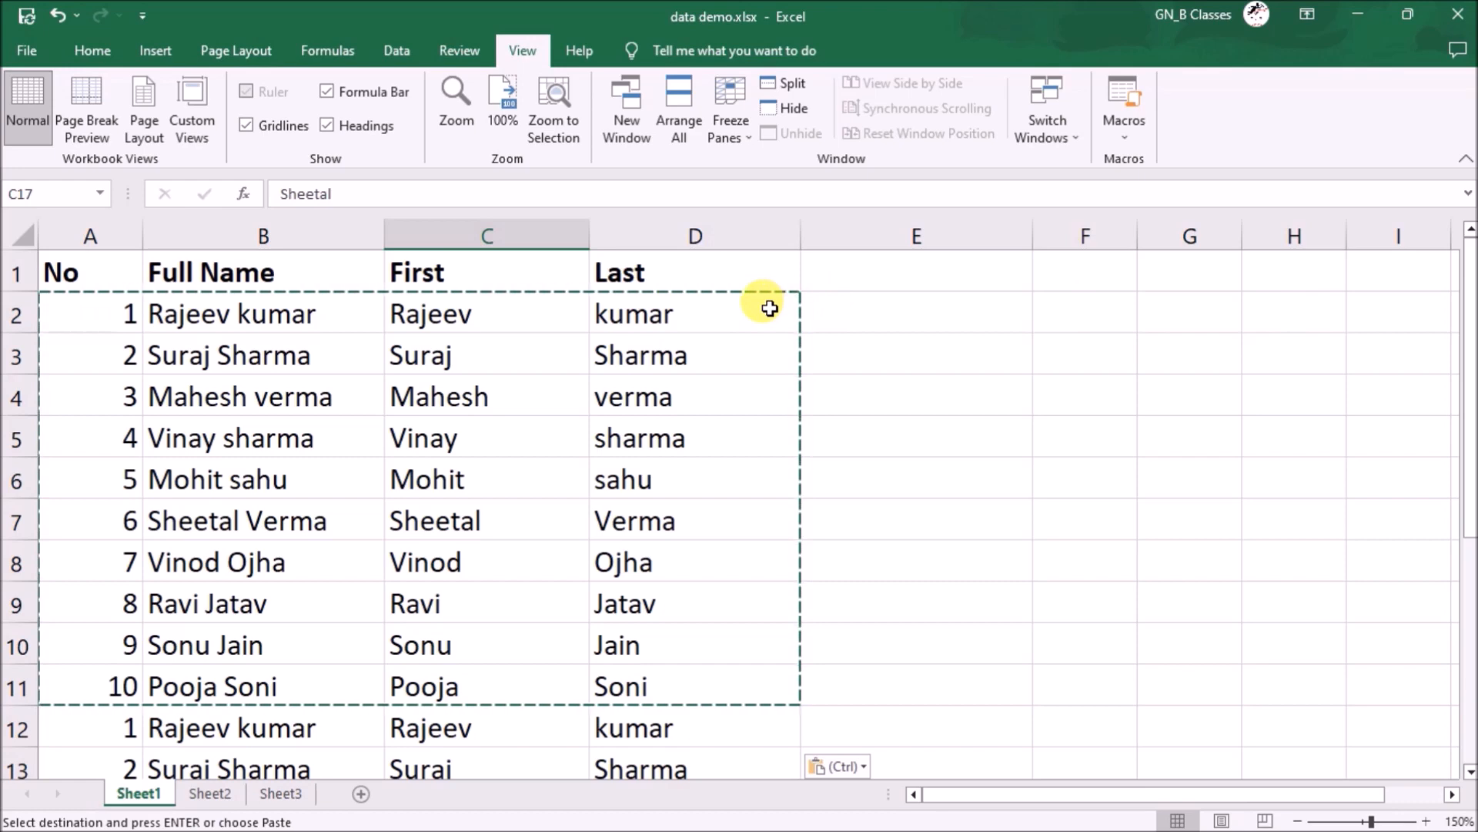
{"action": "left_click", "coordinate": [729, 123]}
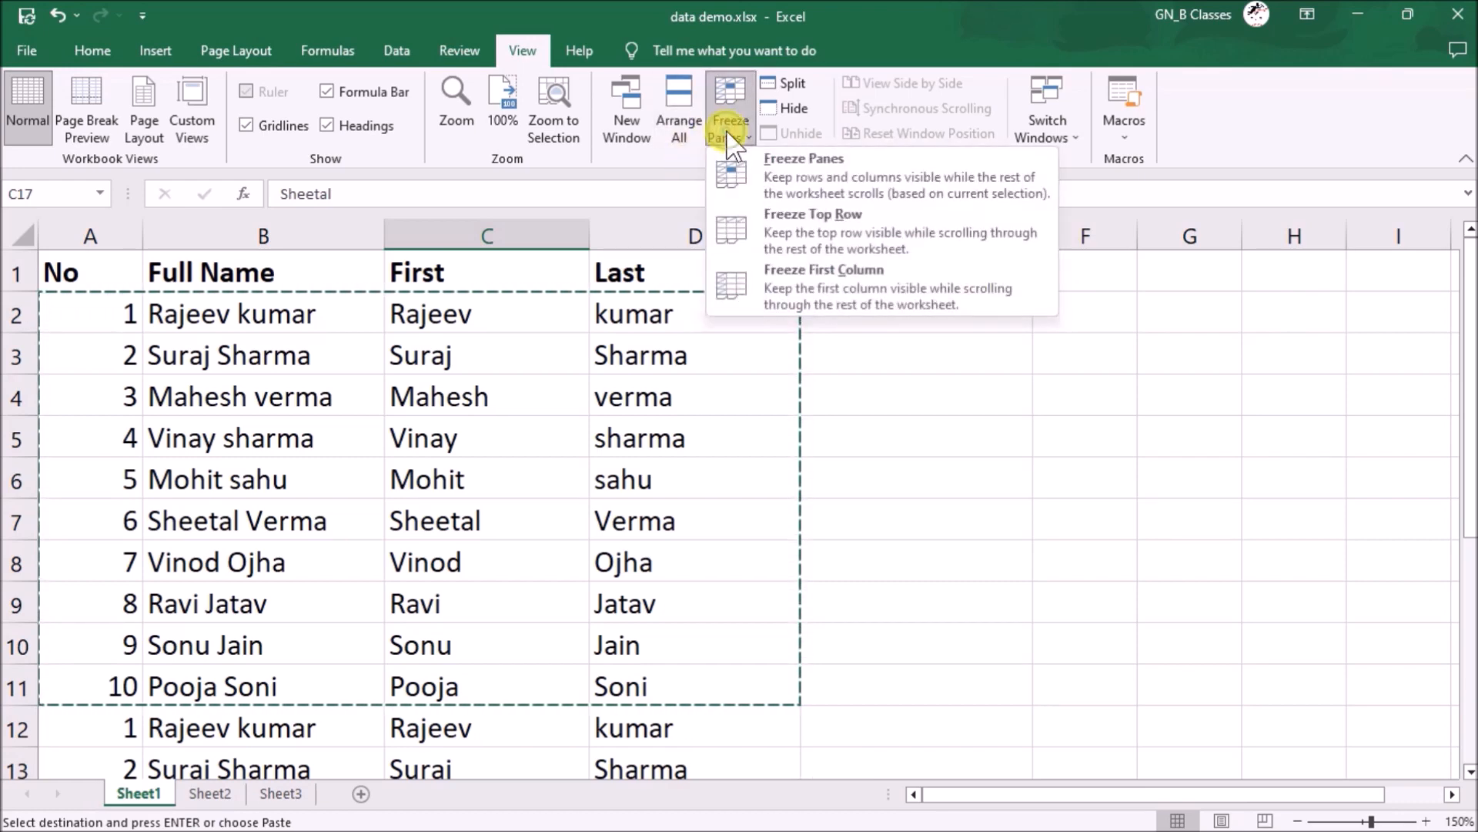
{"action": "left_click", "coordinate": [778, 179]}
{"action": "scroll", "coordinate": [595, 501], "scroll_direction": "down", "scroll_amount": 5}
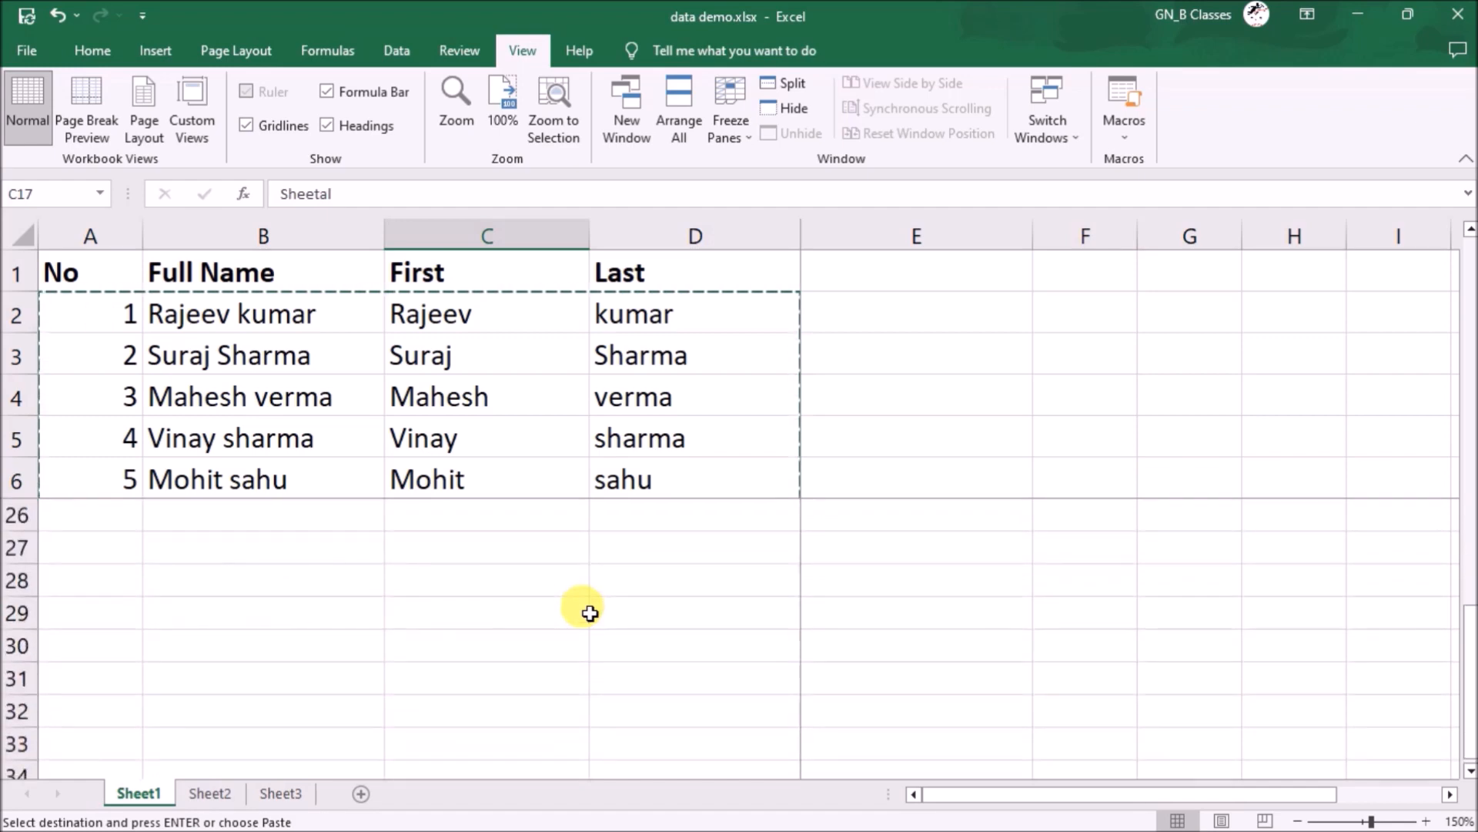
{"action": "scroll", "coordinate": [581, 605], "scroll_direction": "up", "scroll_amount": 6}
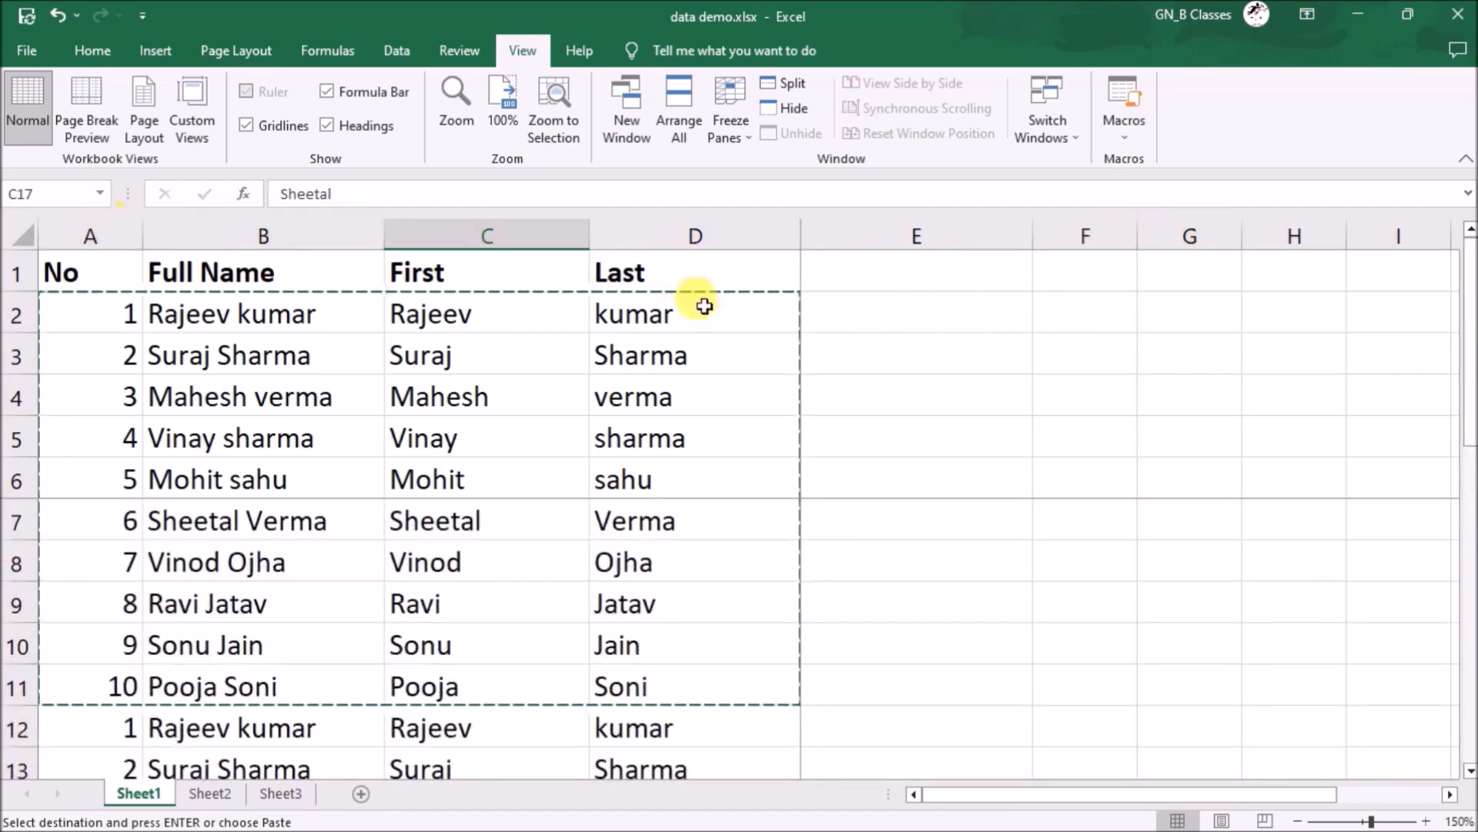
{"action": "key", "text": "ctrl+z"}
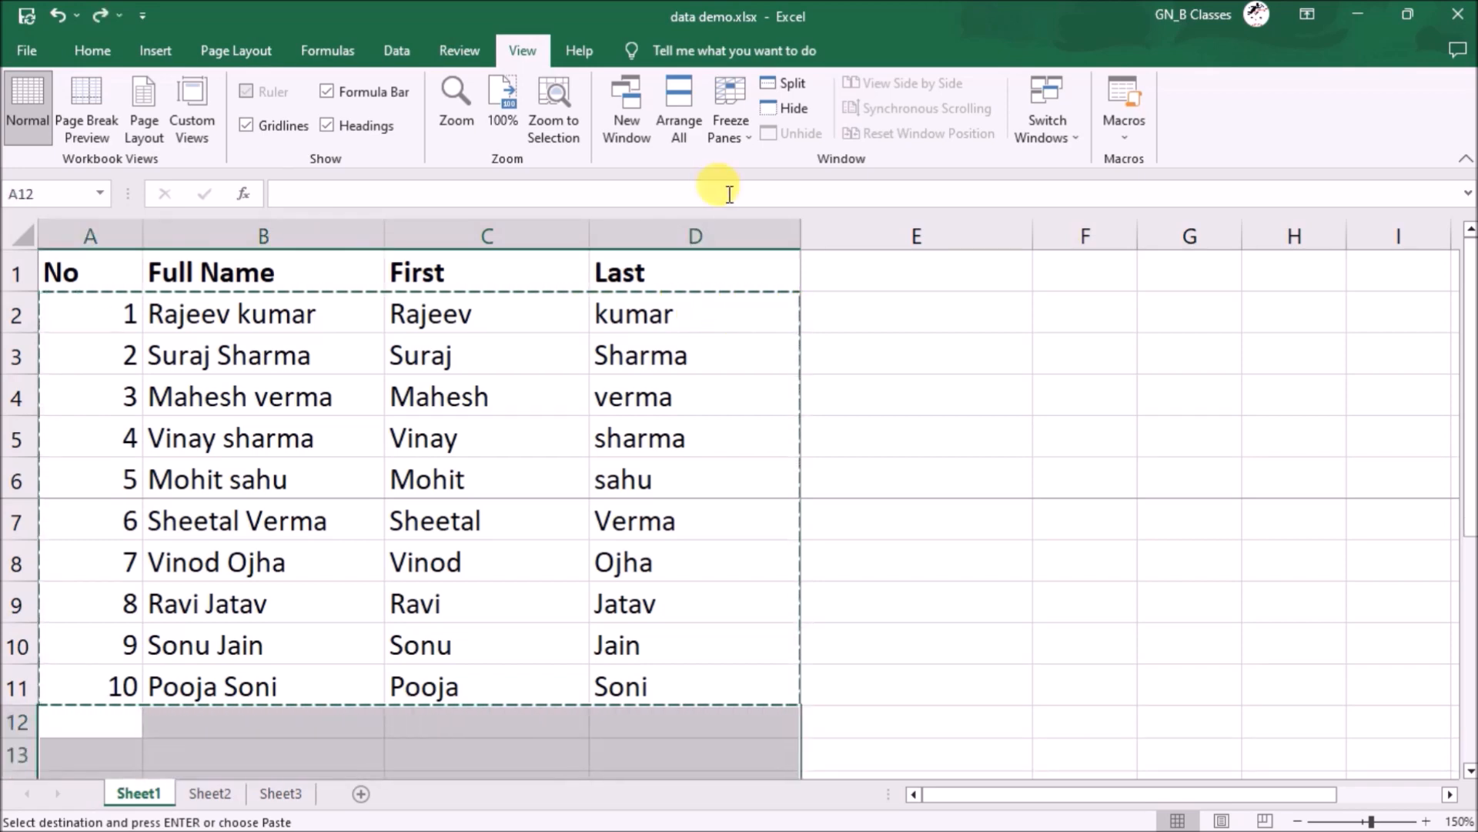
{"action": "key", "text": "ctrl+y"}
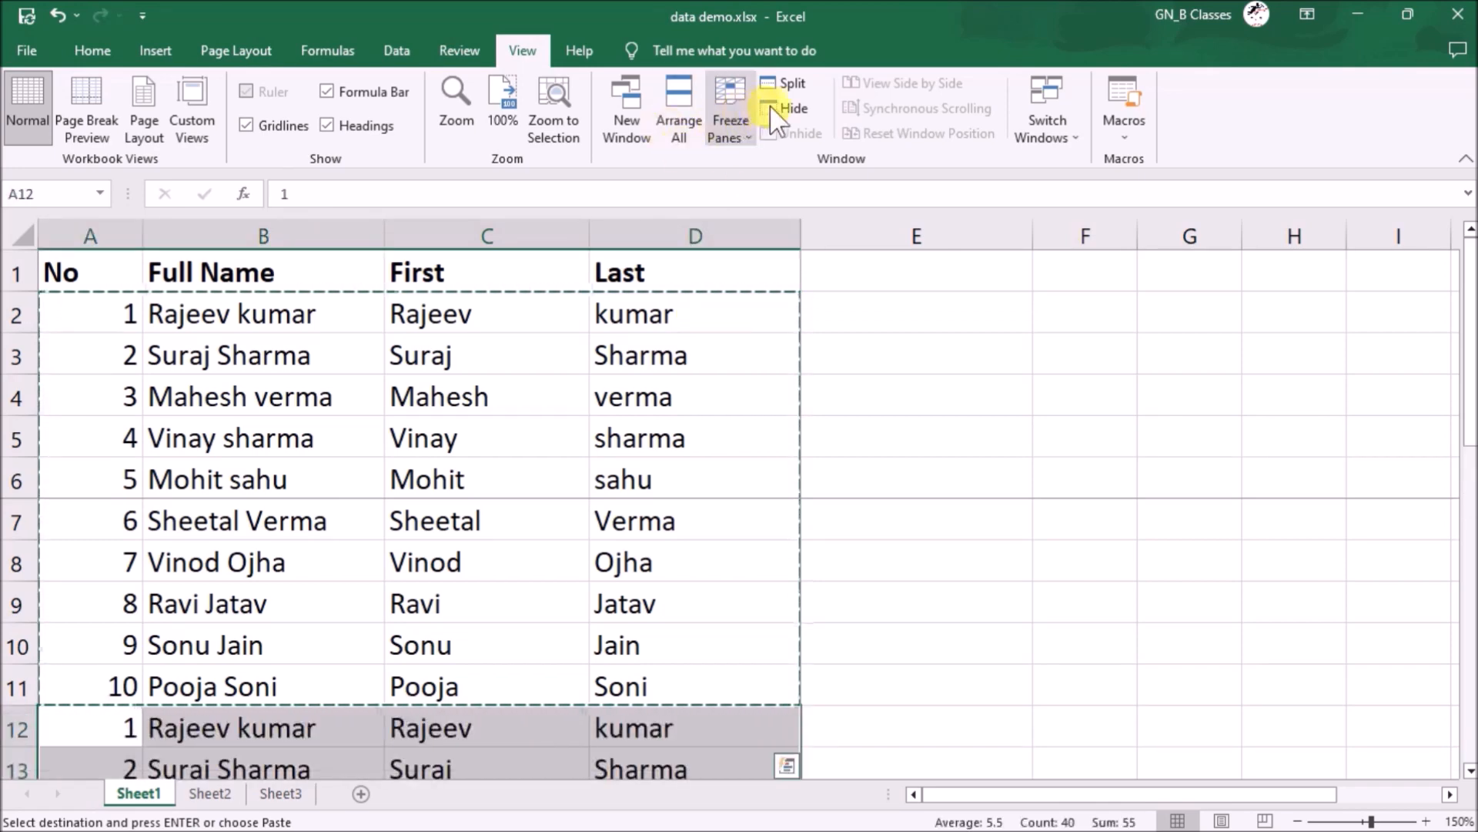
{"action": "left_click", "coordinate": [729, 125]}
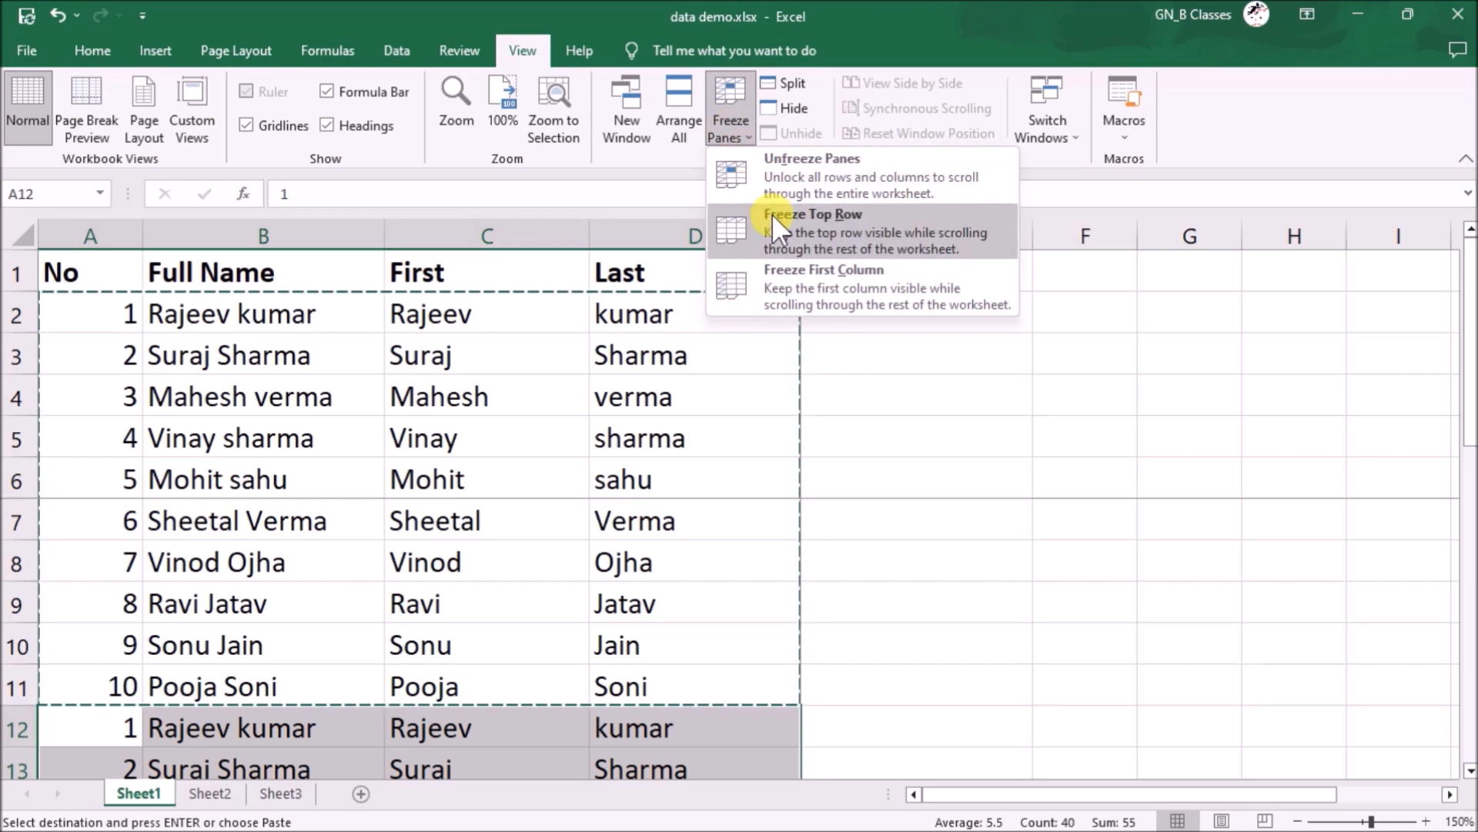
{"action": "left_click", "coordinate": [790, 177]}
{"action": "left_click", "coordinate": [818, 316]}
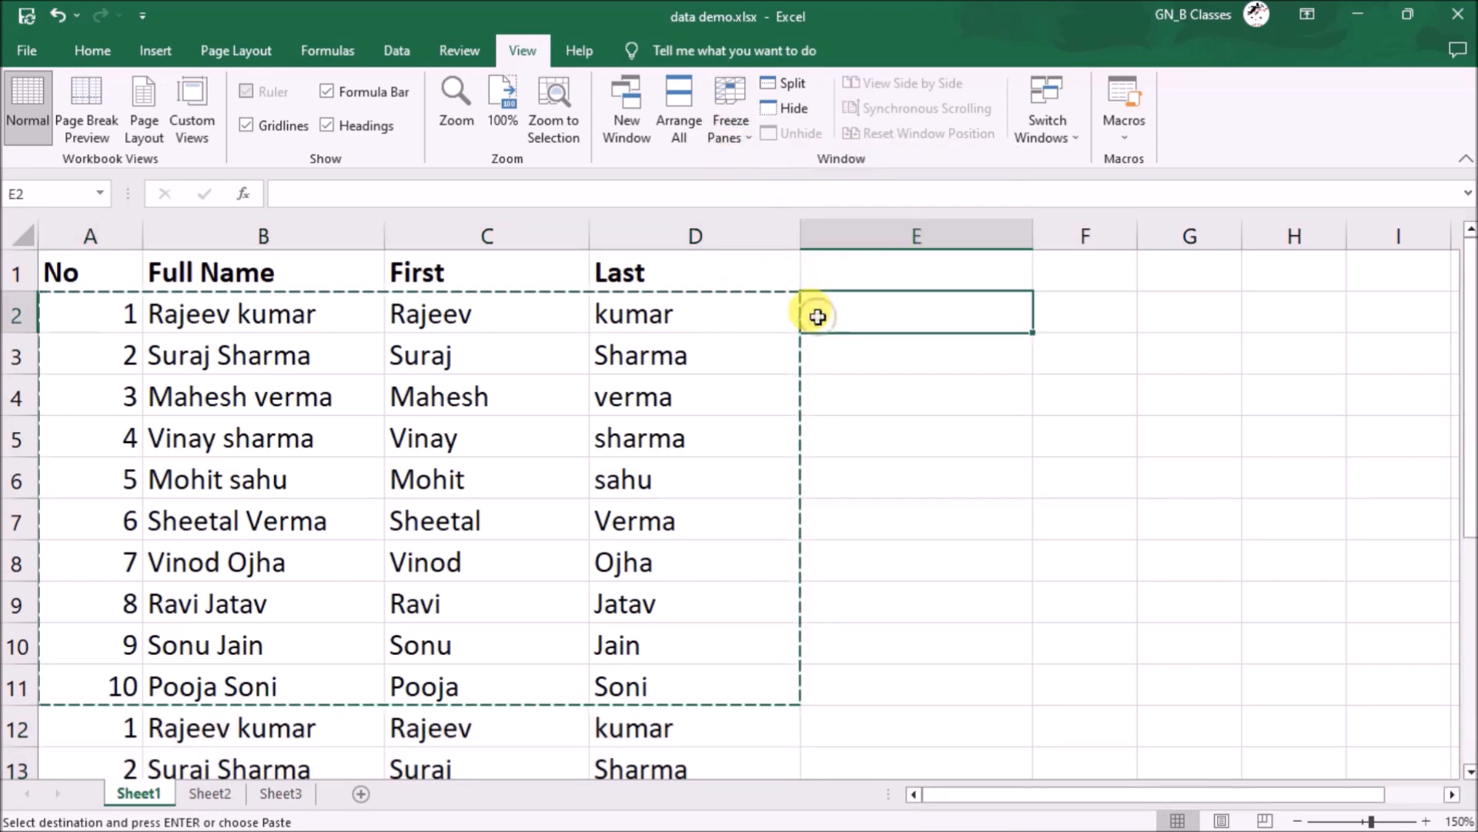
{"action": "left_click", "coordinate": [730, 137]}
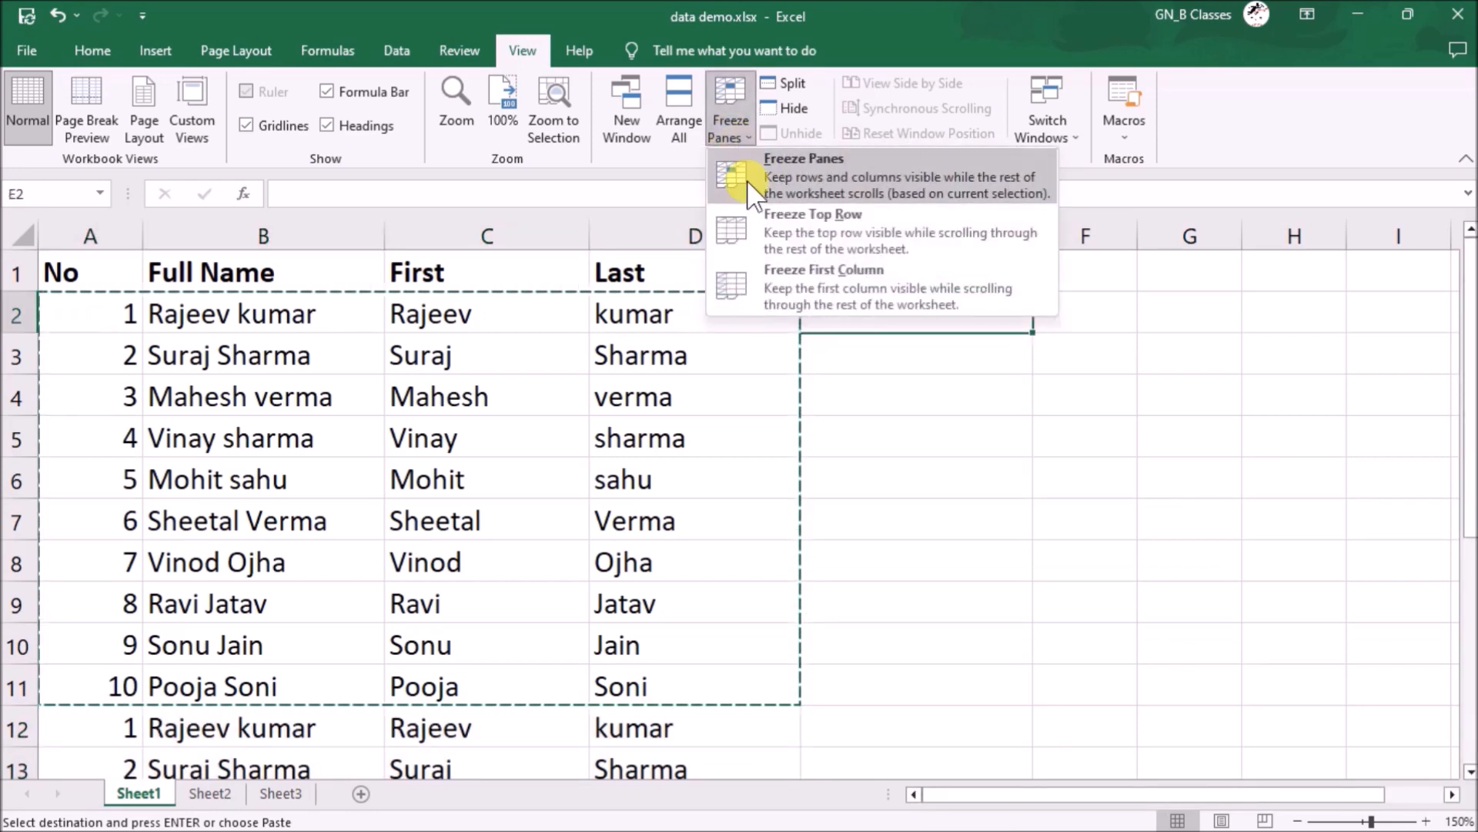
{"action": "left_click", "coordinate": [767, 174]}
{"action": "scroll", "coordinate": [685, 485], "scroll_direction": "down", "scroll_amount": 2}
{"action": "scroll", "coordinate": [682, 484], "scroll_direction": "down", "scroll_amount": 2}
{"action": "scroll", "coordinate": [677, 481], "scroll_direction": "up", "scroll_amount": 3}
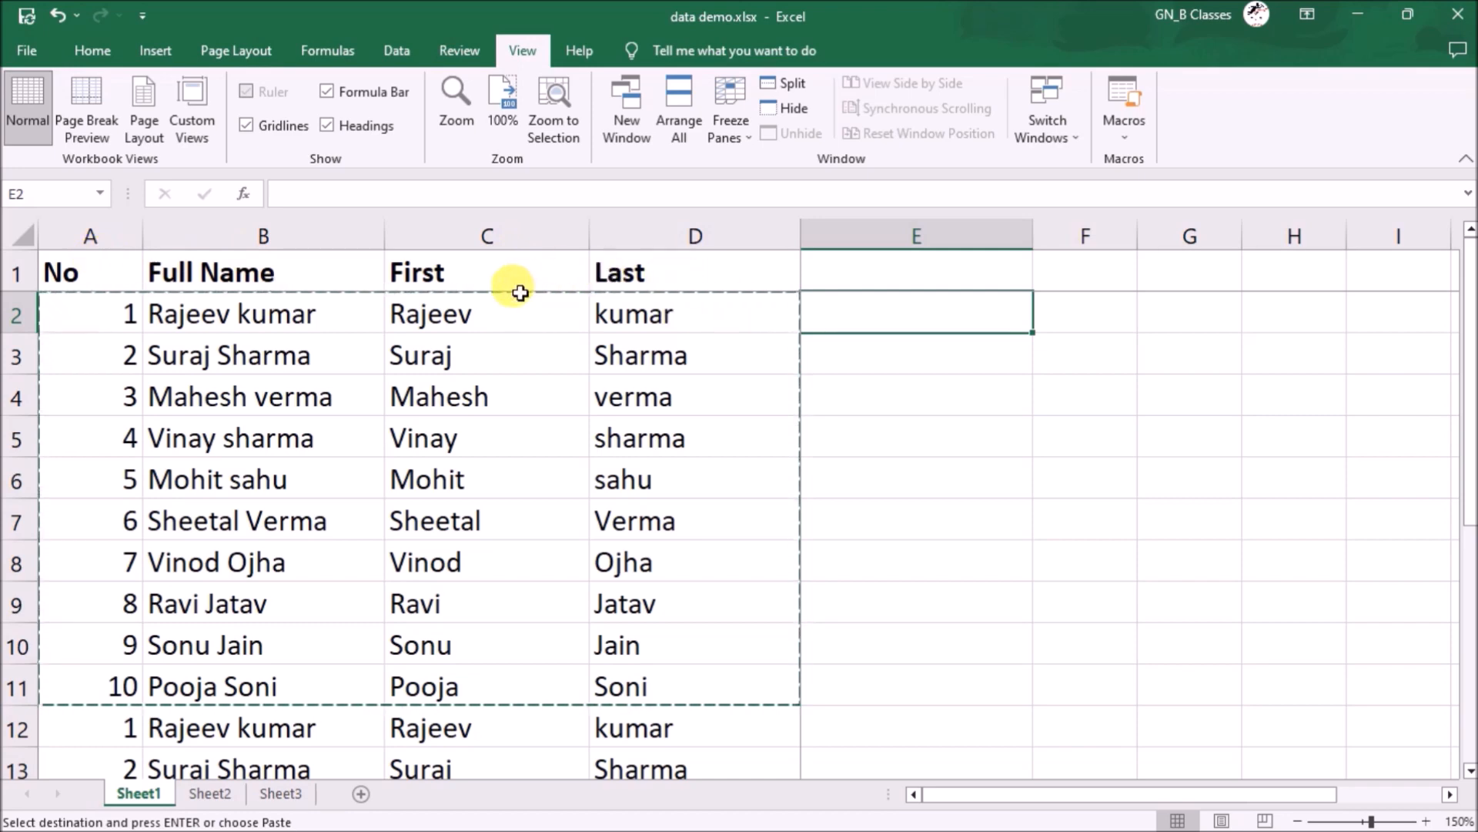
{"action": "left_click", "coordinate": [731, 116]}
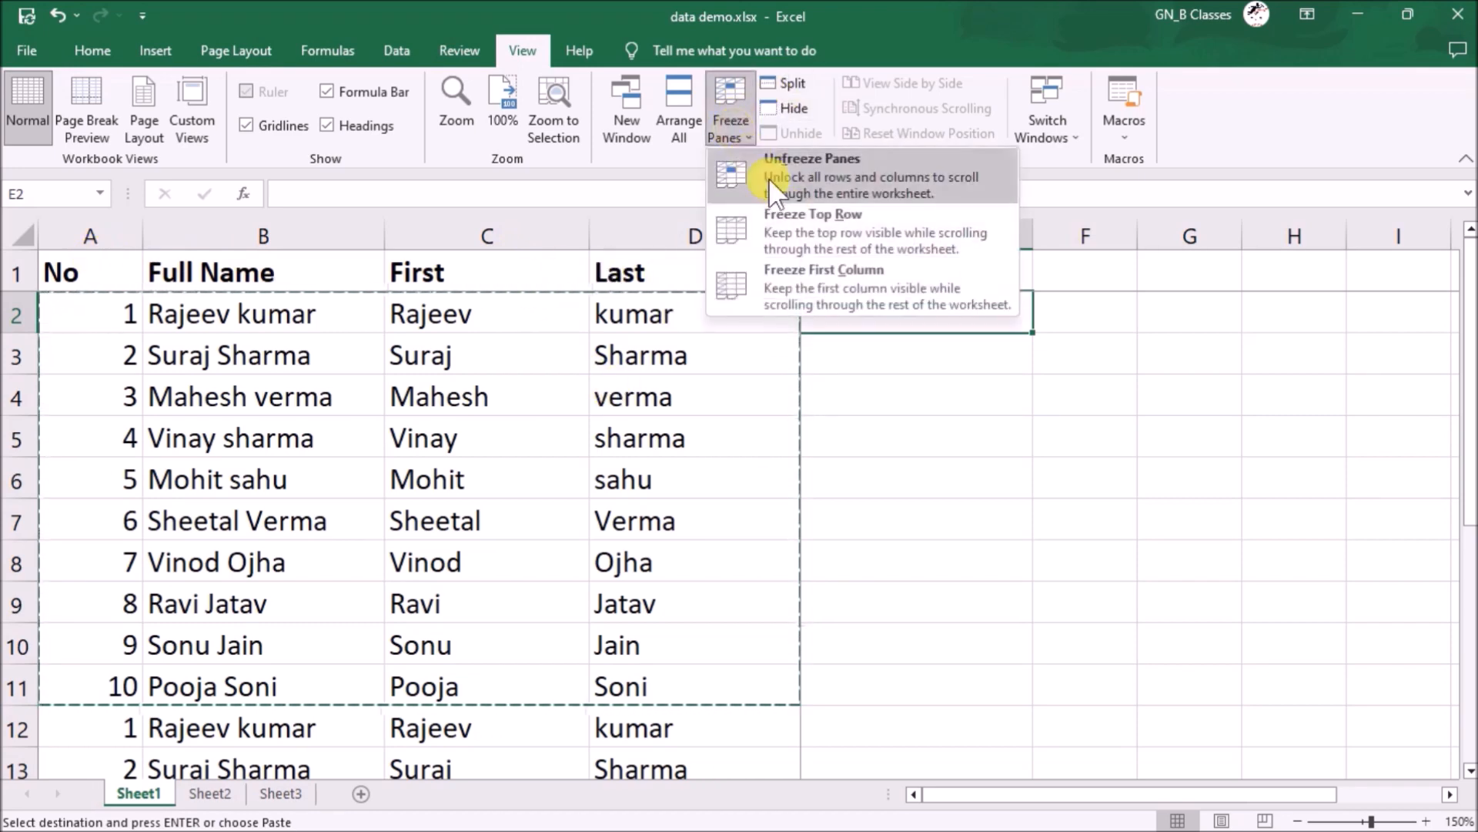
{"action": "left_click", "coordinate": [866, 185]}
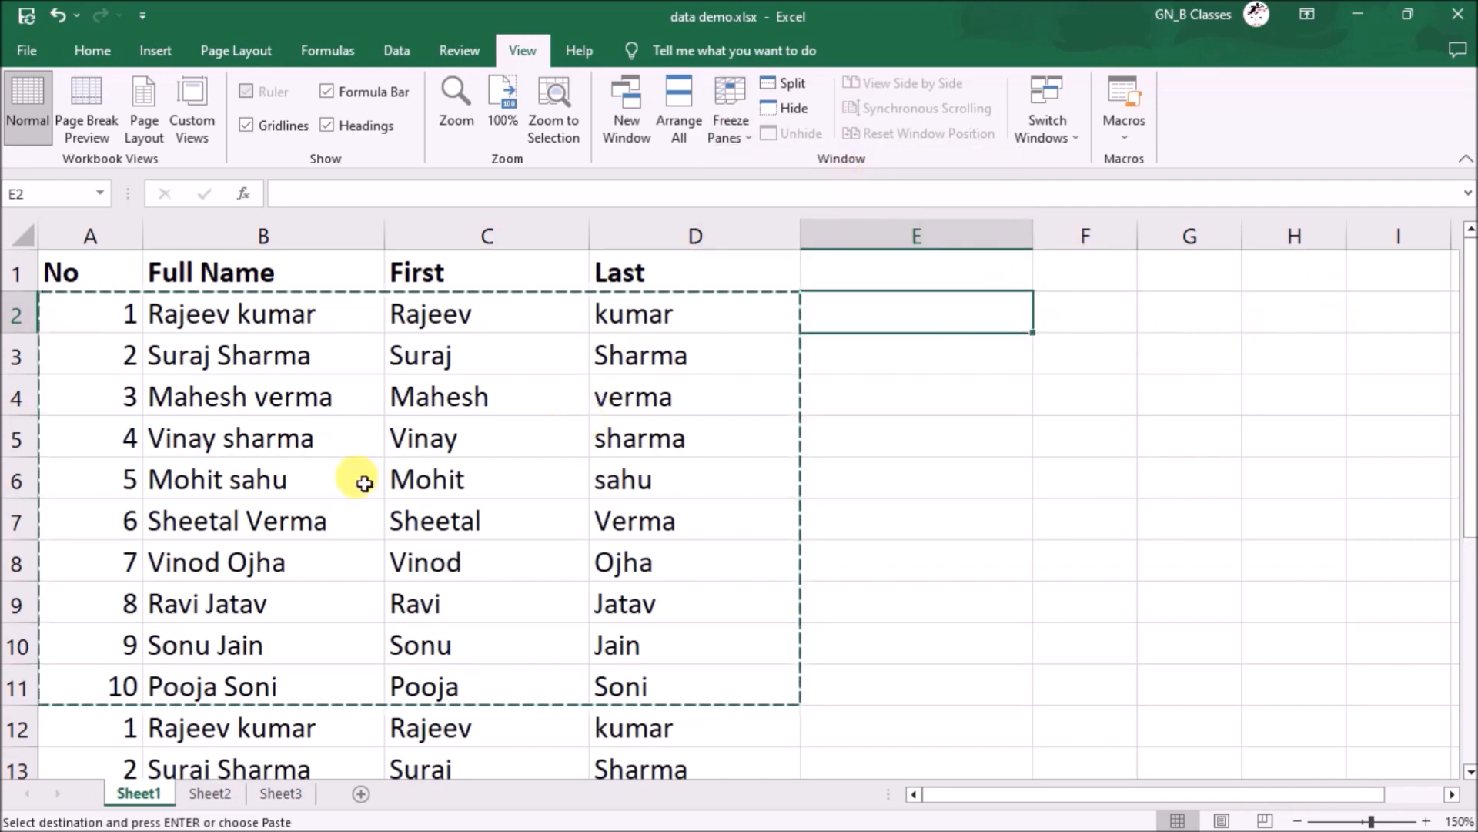
{"action": "left_click", "coordinate": [111, 287]}
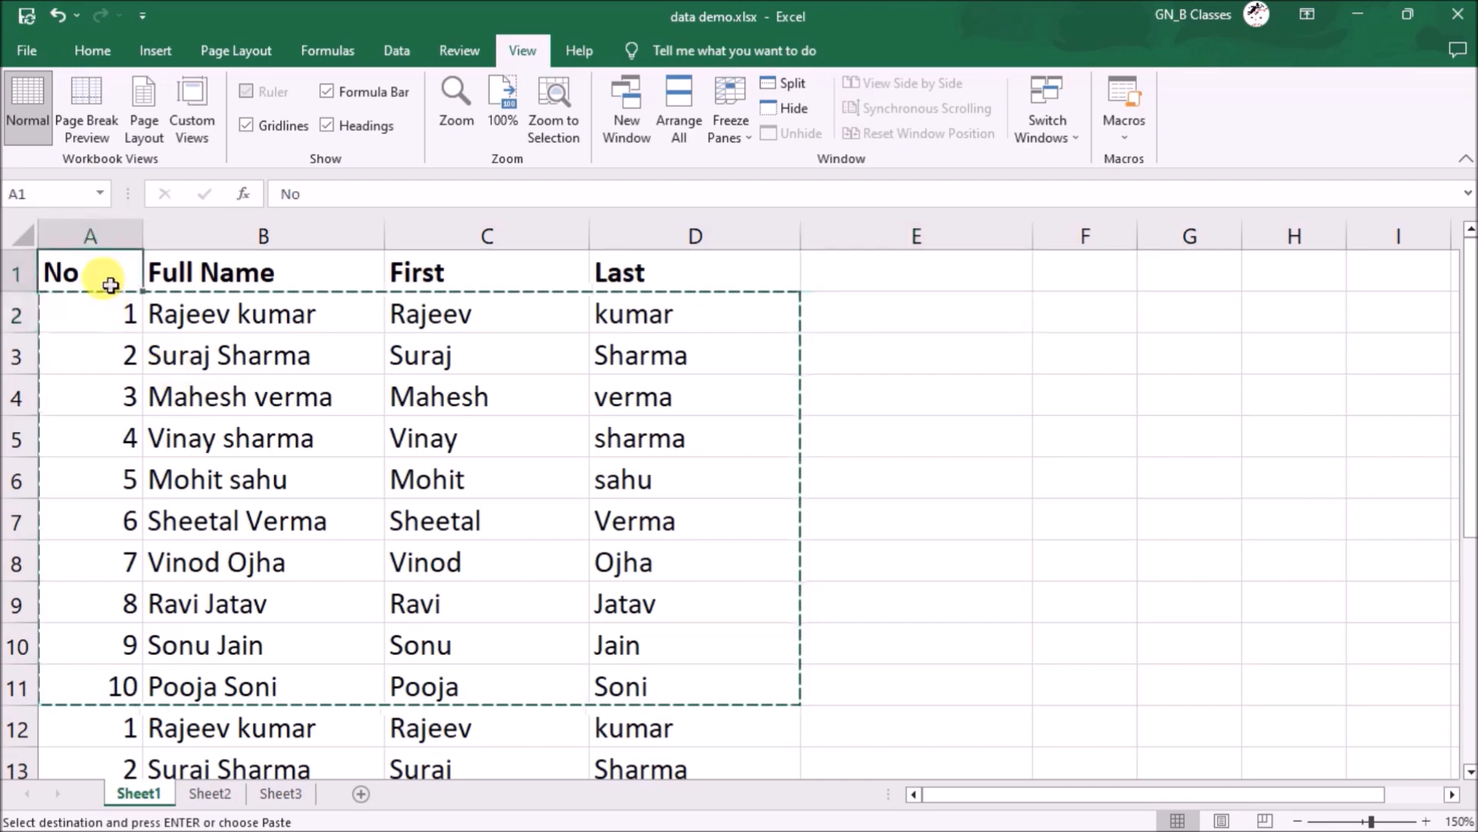
{"action": "scroll", "coordinate": [476, 632], "scroll_direction": "down", "scroll_amount": 2}
{"action": "scroll", "coordinate": [479, 634], "scroll_direction": "up", "scroll_amount": 1}
{"action": "scroll", "coordinate": [161, 346], "scroll_direction": "up", "scroll_amount": 1}
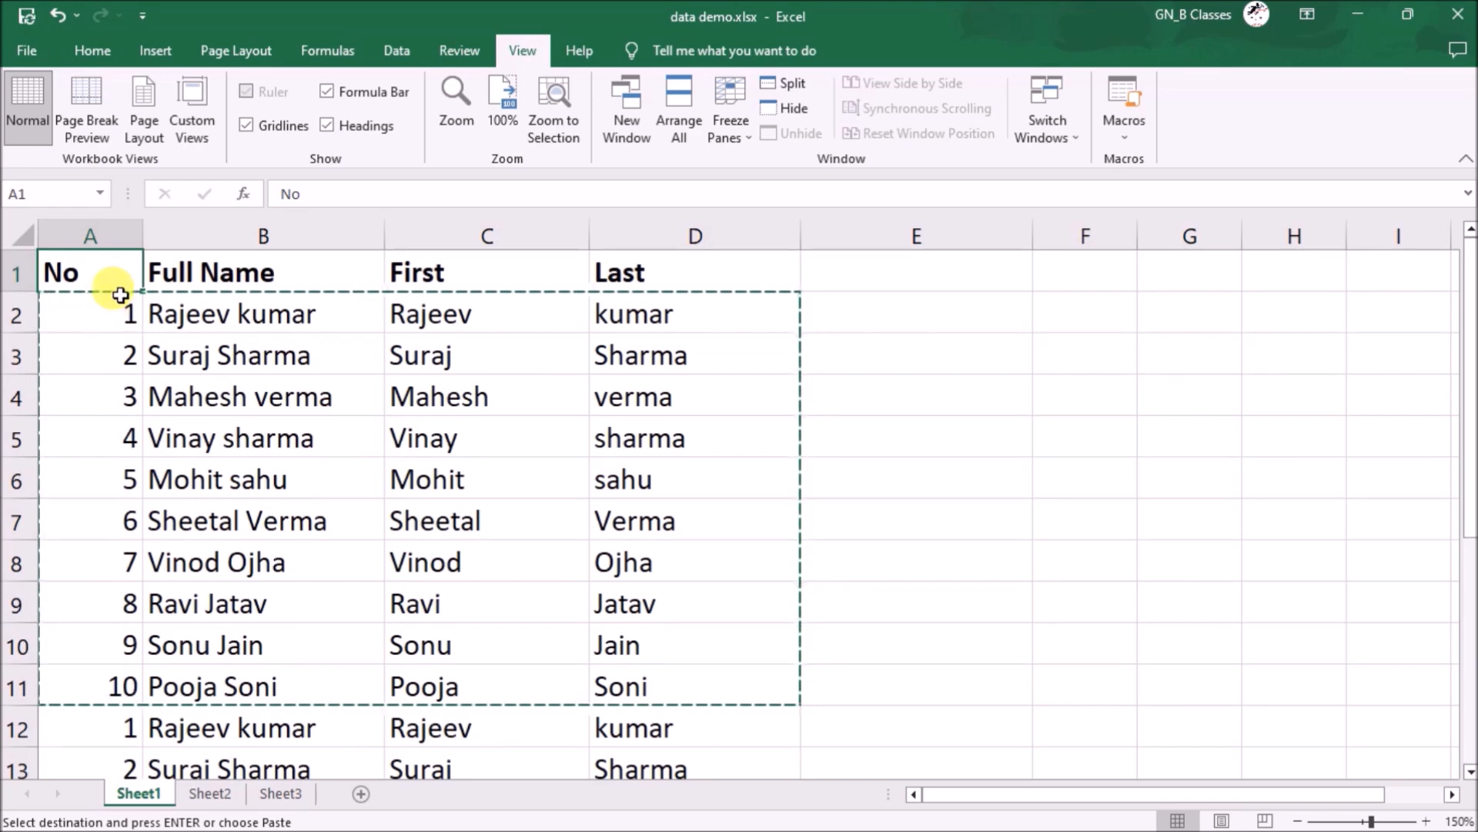
- Convert A1:D21 into an Excel table with headers using Insert > Table
{"action": "left_click", "coordinate": [150, 53]}
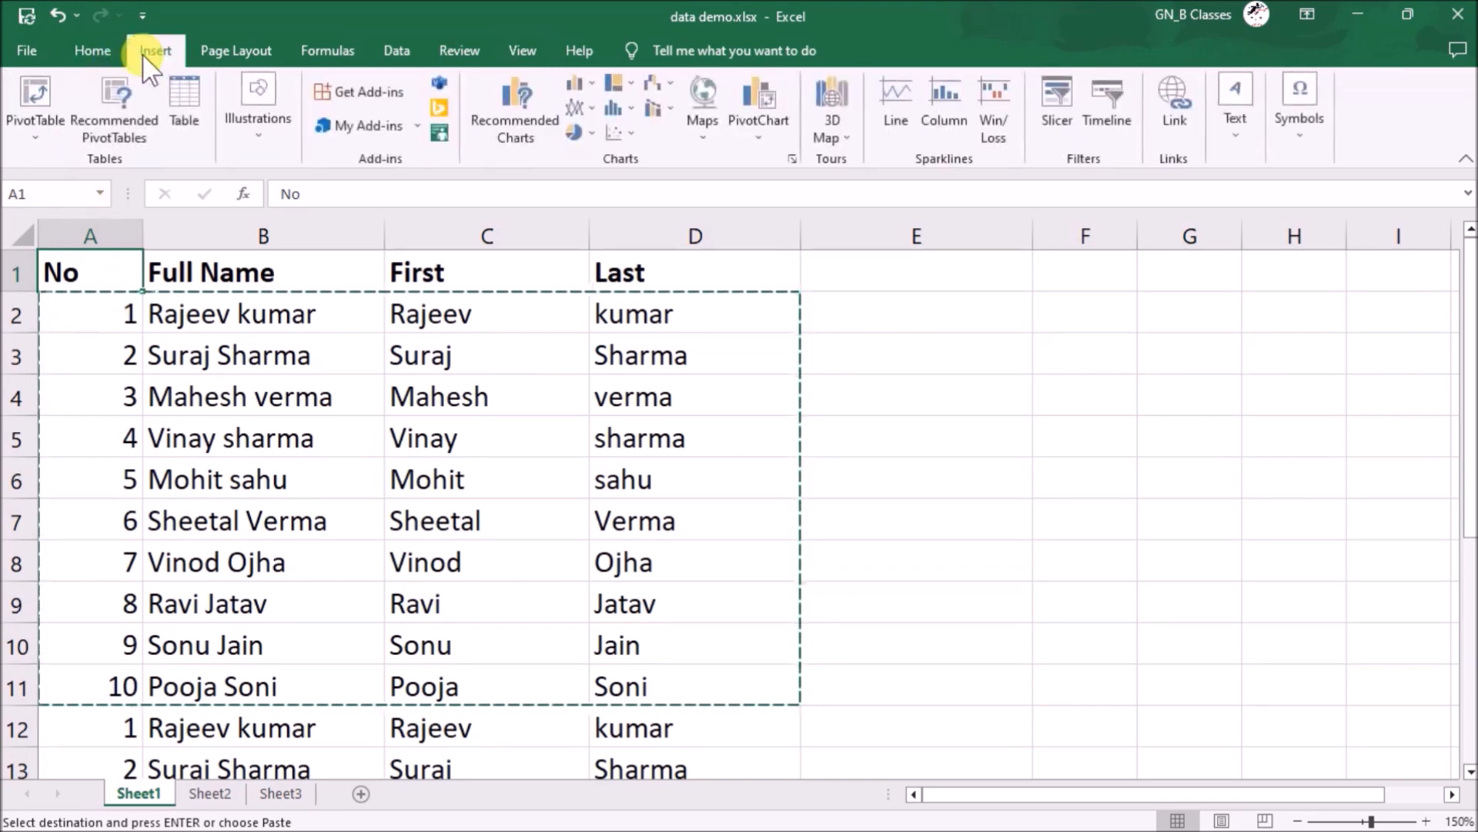
{"action": "left_click", "coordinate": [192, 110]}
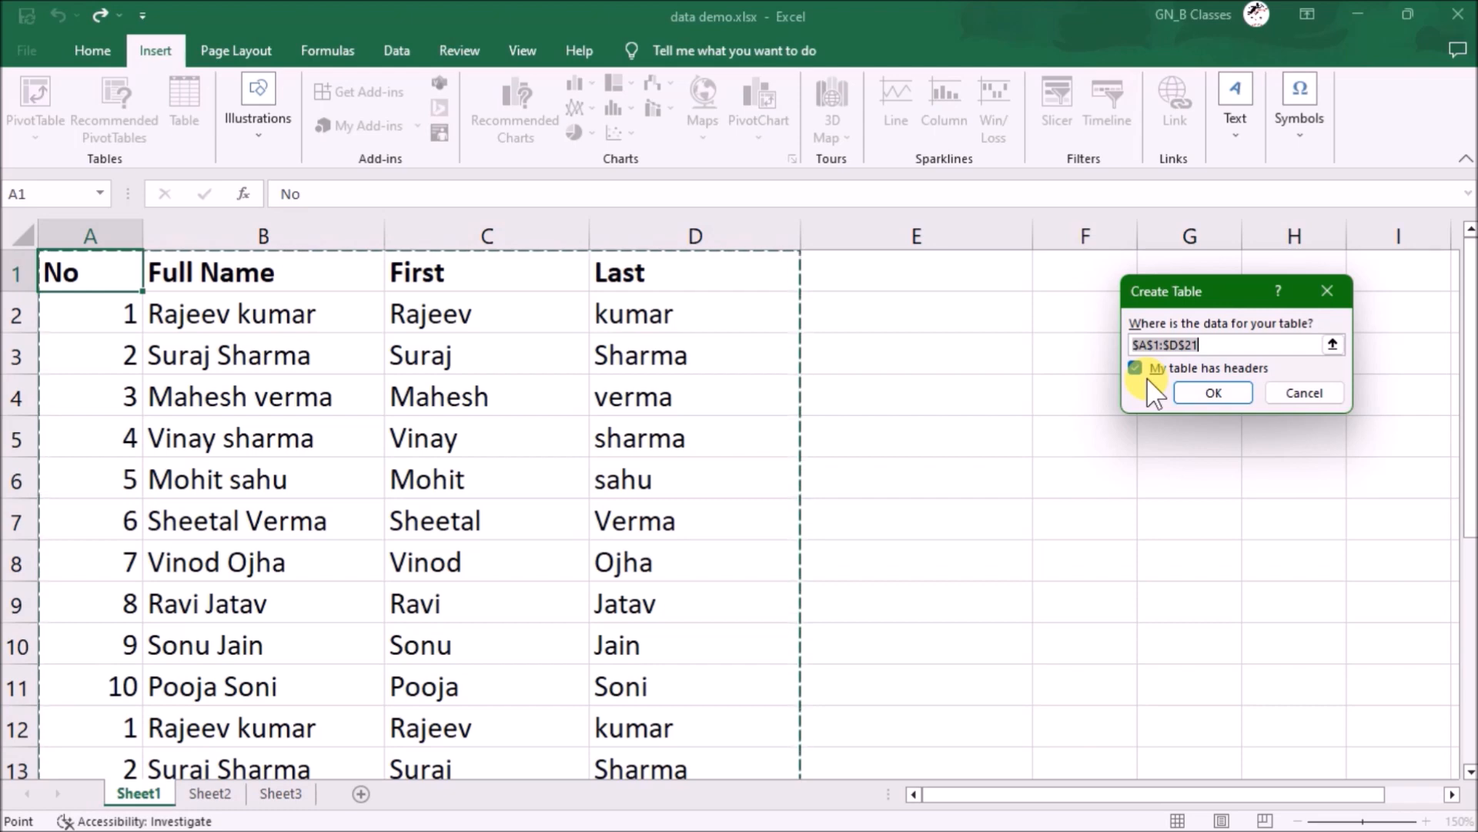
{"action": "left_click", "coordinate": [1204, 398]}
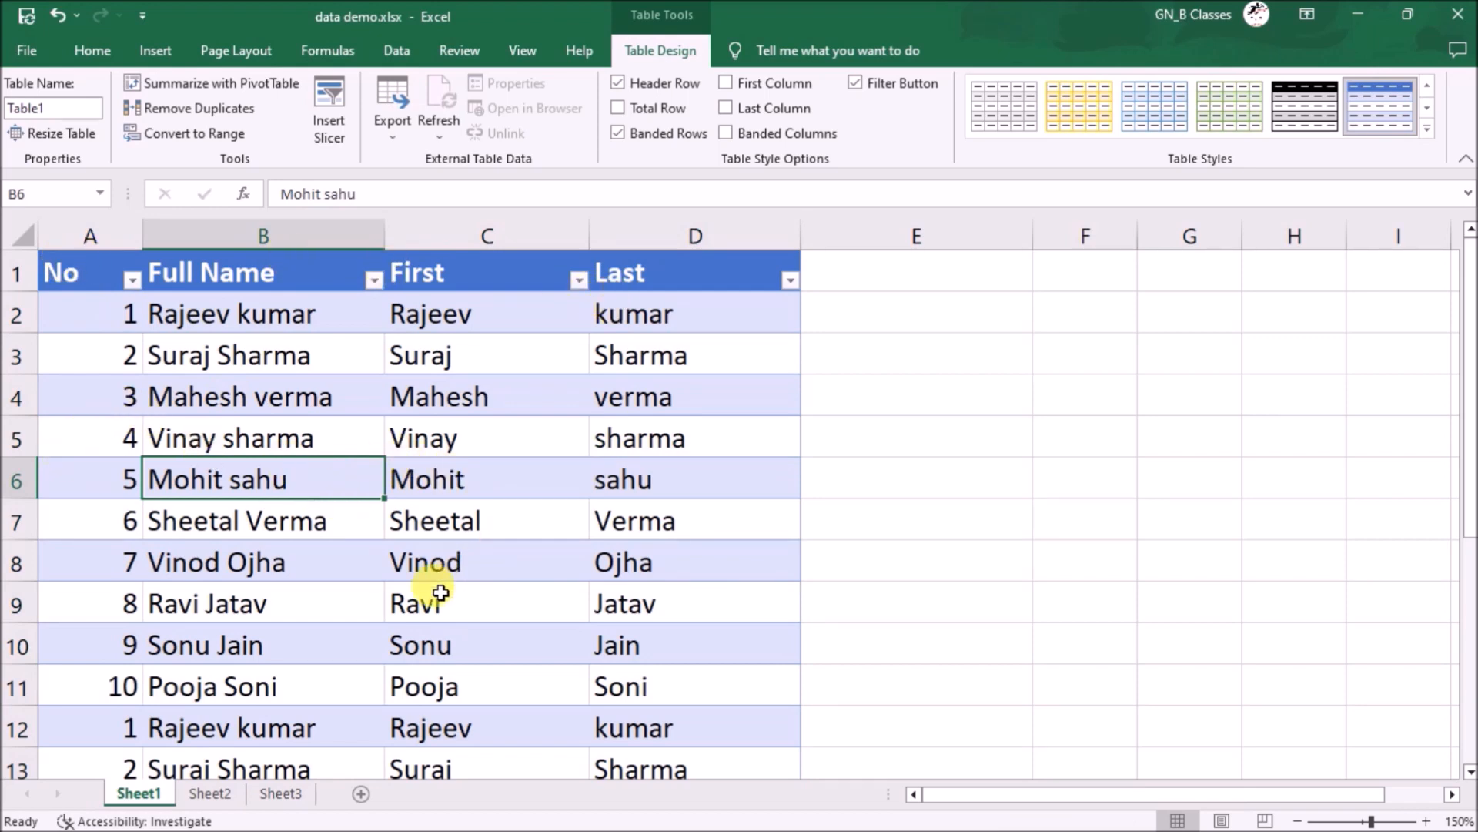
{"action": "scroll", "coordinate": [441, 591], "scroll_direction": "down", "scroll_amount": 2}
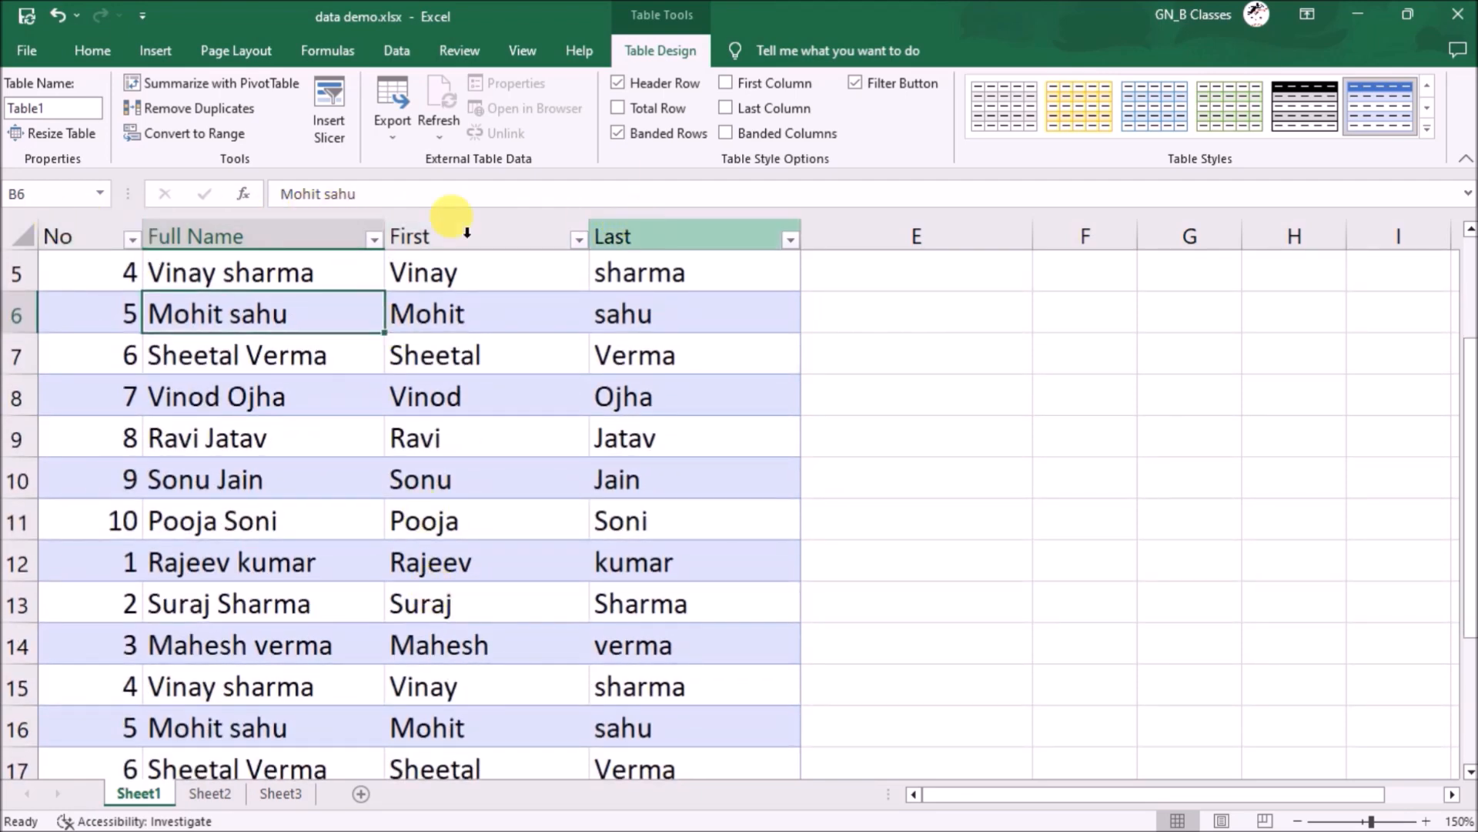
{"action": "scroll", "coordinate": [304, 472], "scroll_direction": "down", "scroll_amount": 4}
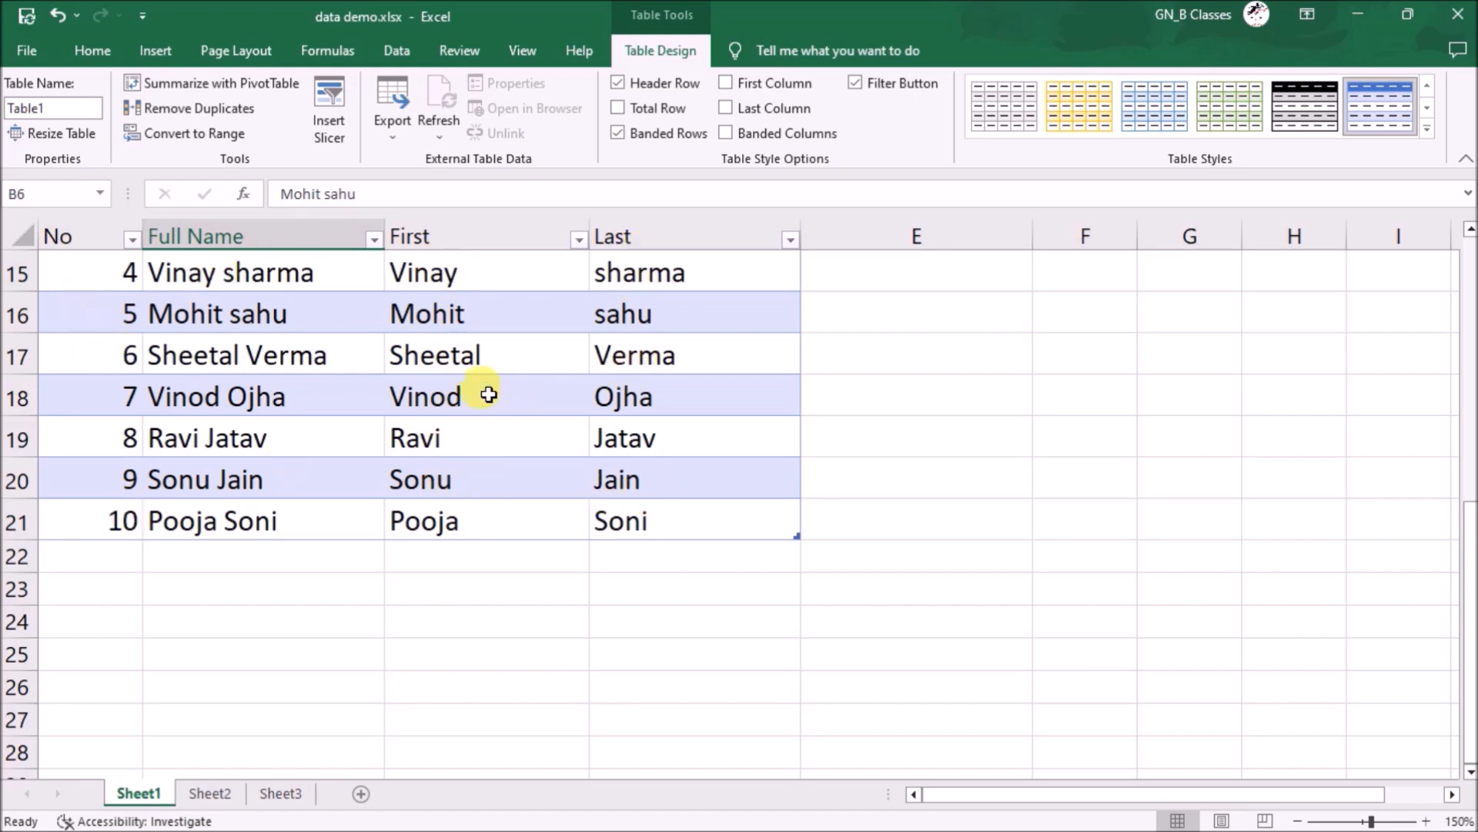
{"action": "scroll", "coordinate": [487, 388], "scroll_direction": "up", "scroll_amount": 5}
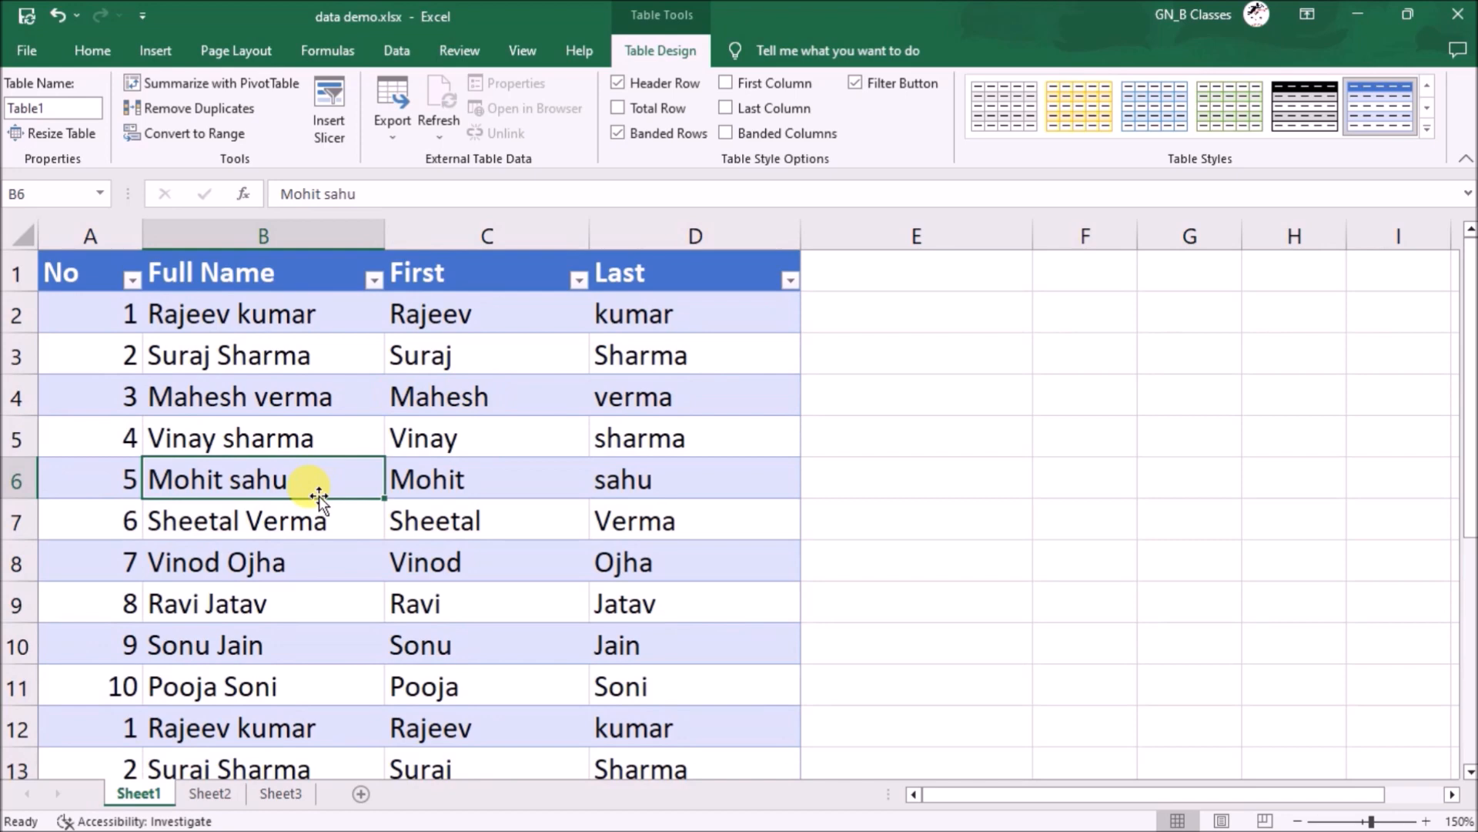
{"action": "scroll", "coordinate": [319, 496], "scroll_direction": "down", "scroll_amount": 1}
{"action": "scroll", "coordinate": [312, 442], "scroll_direction": "down", "scroll_amount": 1}
{"action": "scroll", "coordinate": [314, 488], "scroll_direction": "up", "scroll_amount": 3}
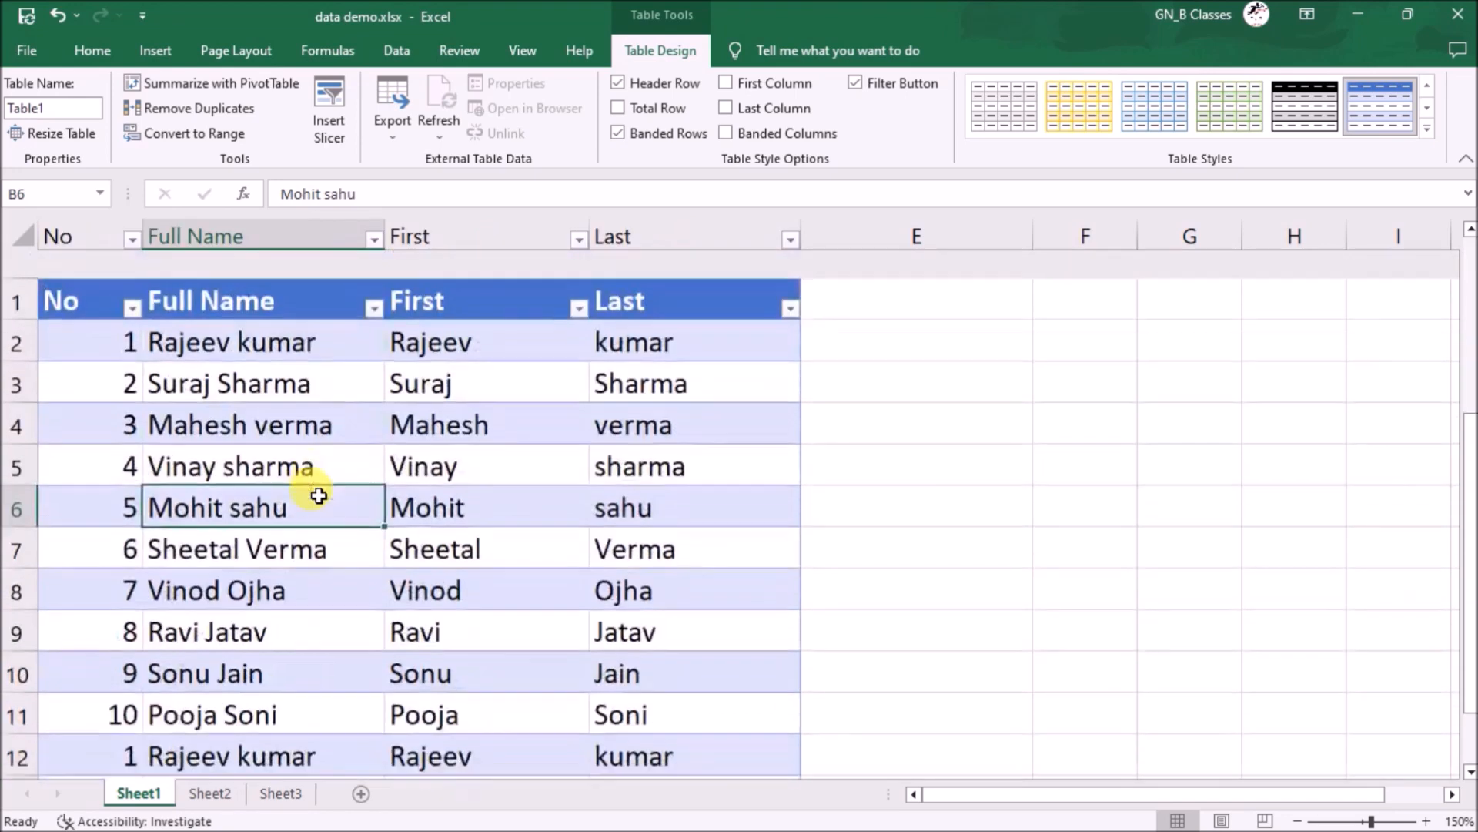
{"action": "scroll", "coordinate": [393, 516], "scroll_direction": "down", "scroll_amount": 1}
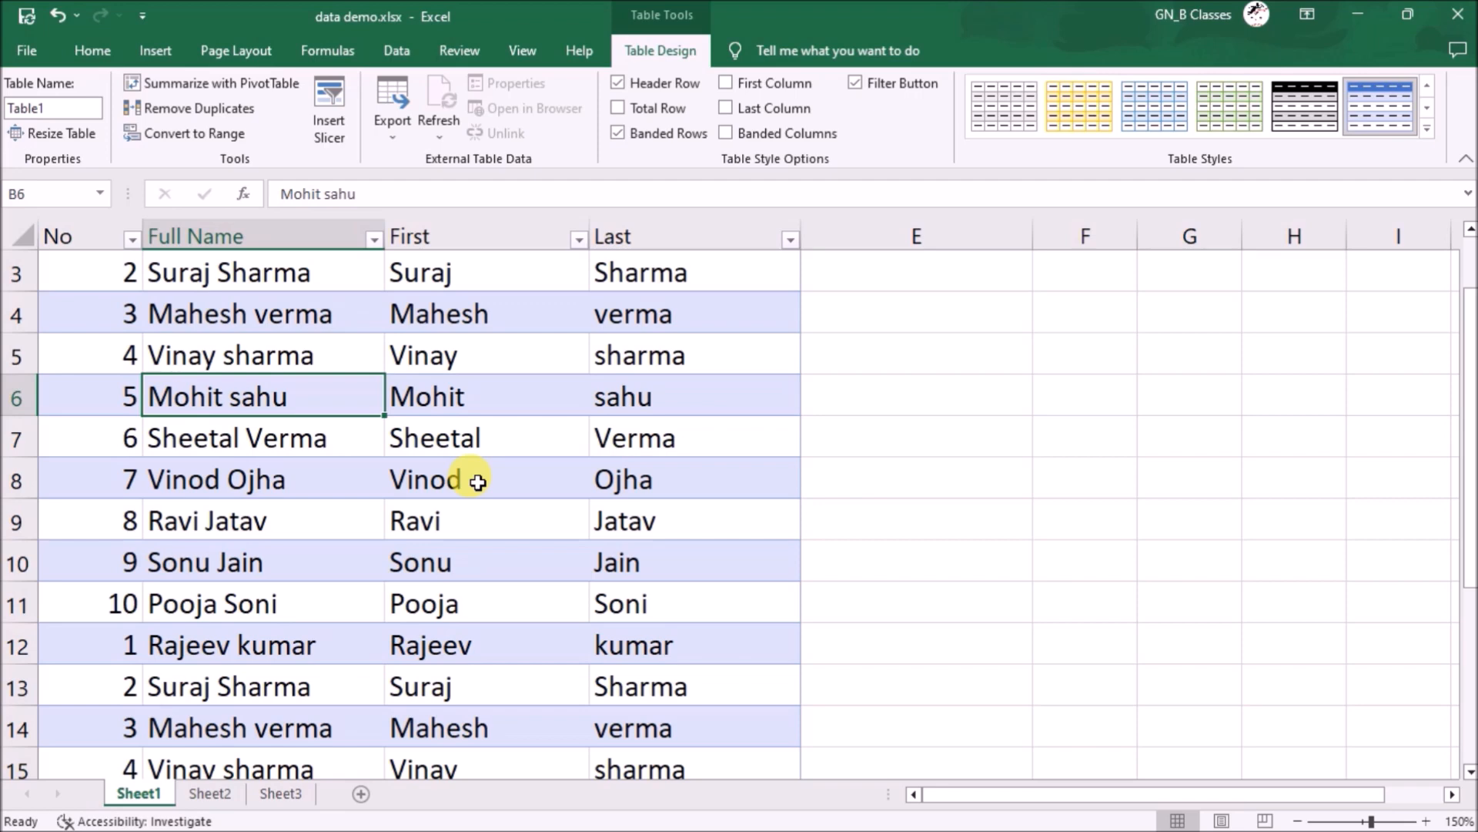
{"action": "scroll", "coordinate": [677, 443], "scroll_direction": "up", "scroll_amount": 1}
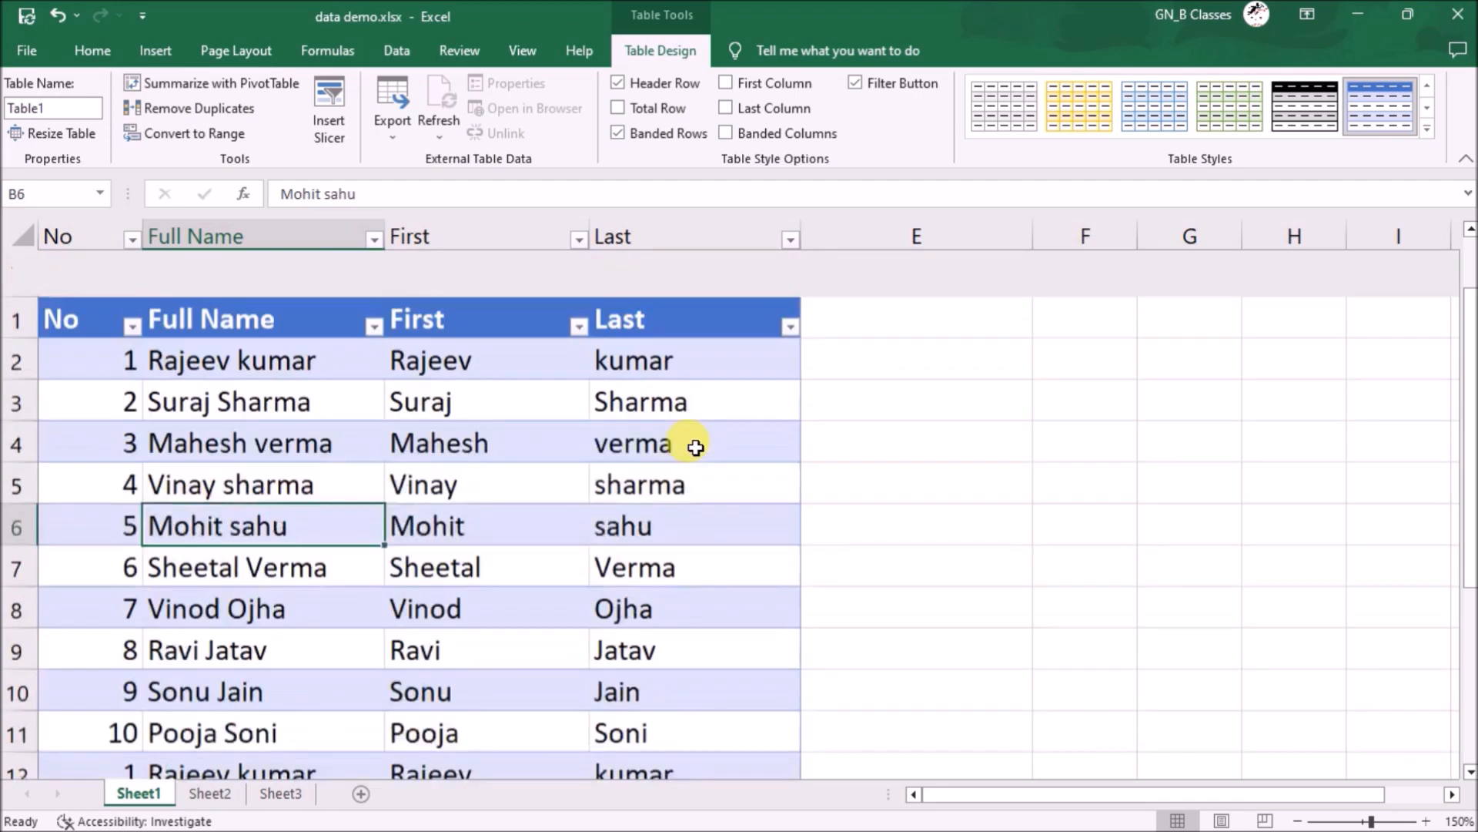
{"action": "key", "text": "ctrl+a"}
{"action": "key", "text": "ctrl+c"}
{"action": "key", "text": "ctrl+z"}
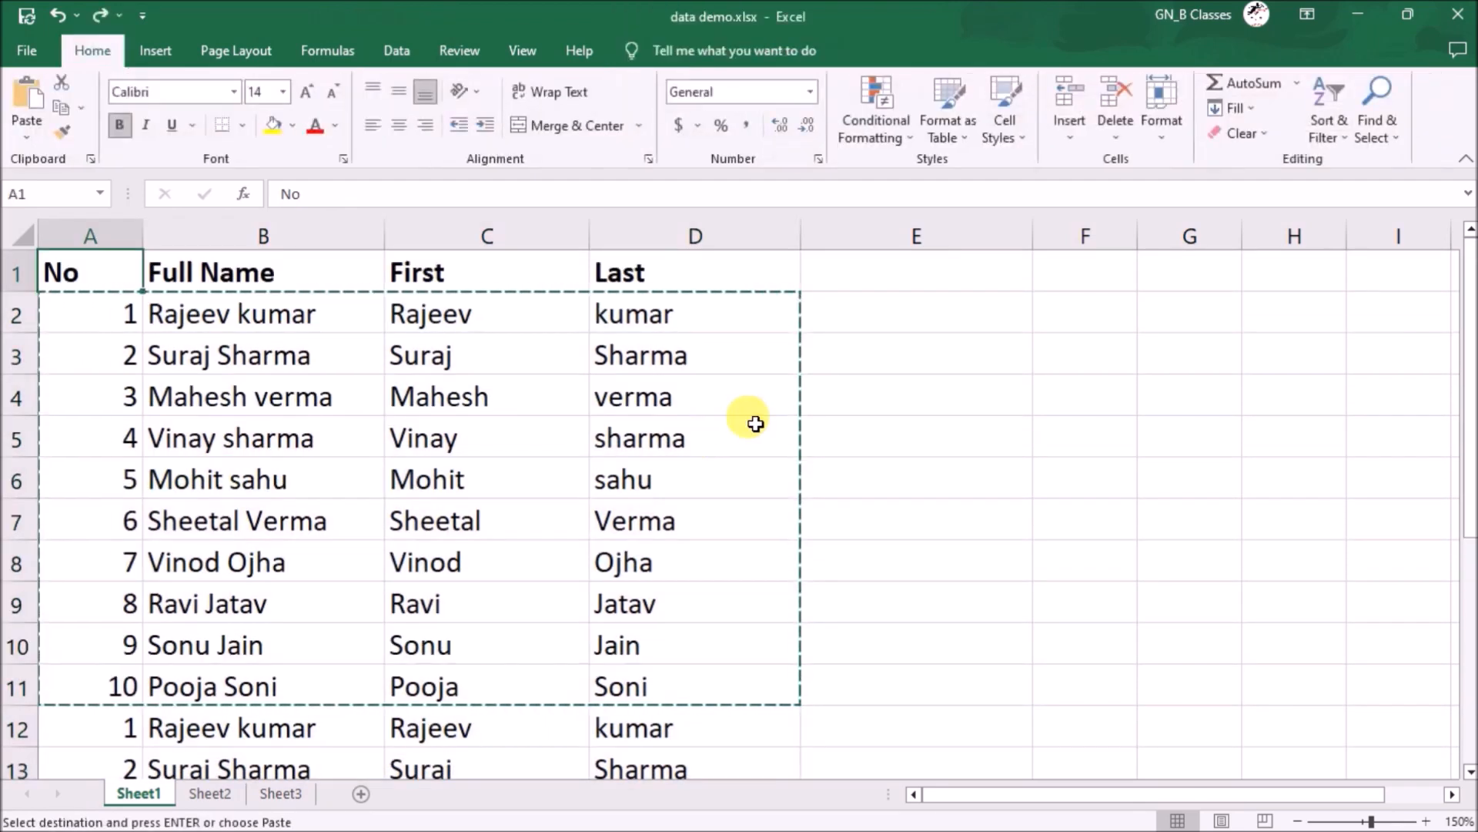
{"action": "left_click_drag", "start_coordinate": [106, 320], "coordinate": [121, 355]}
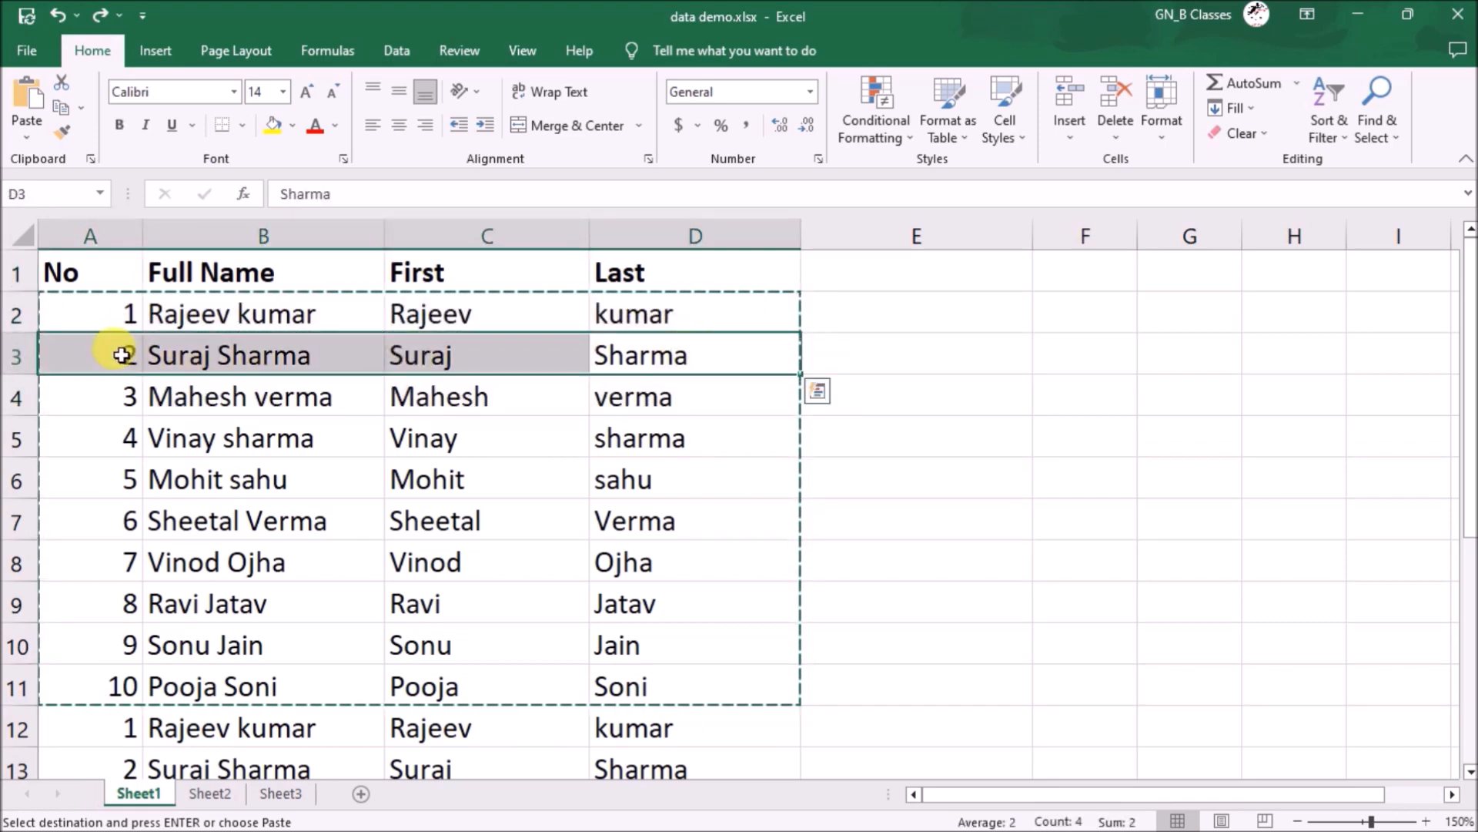
{"action": "left_click", "coordinate": [508, 478]}
{"action": "left_click", "coordinate": [726, 349]}
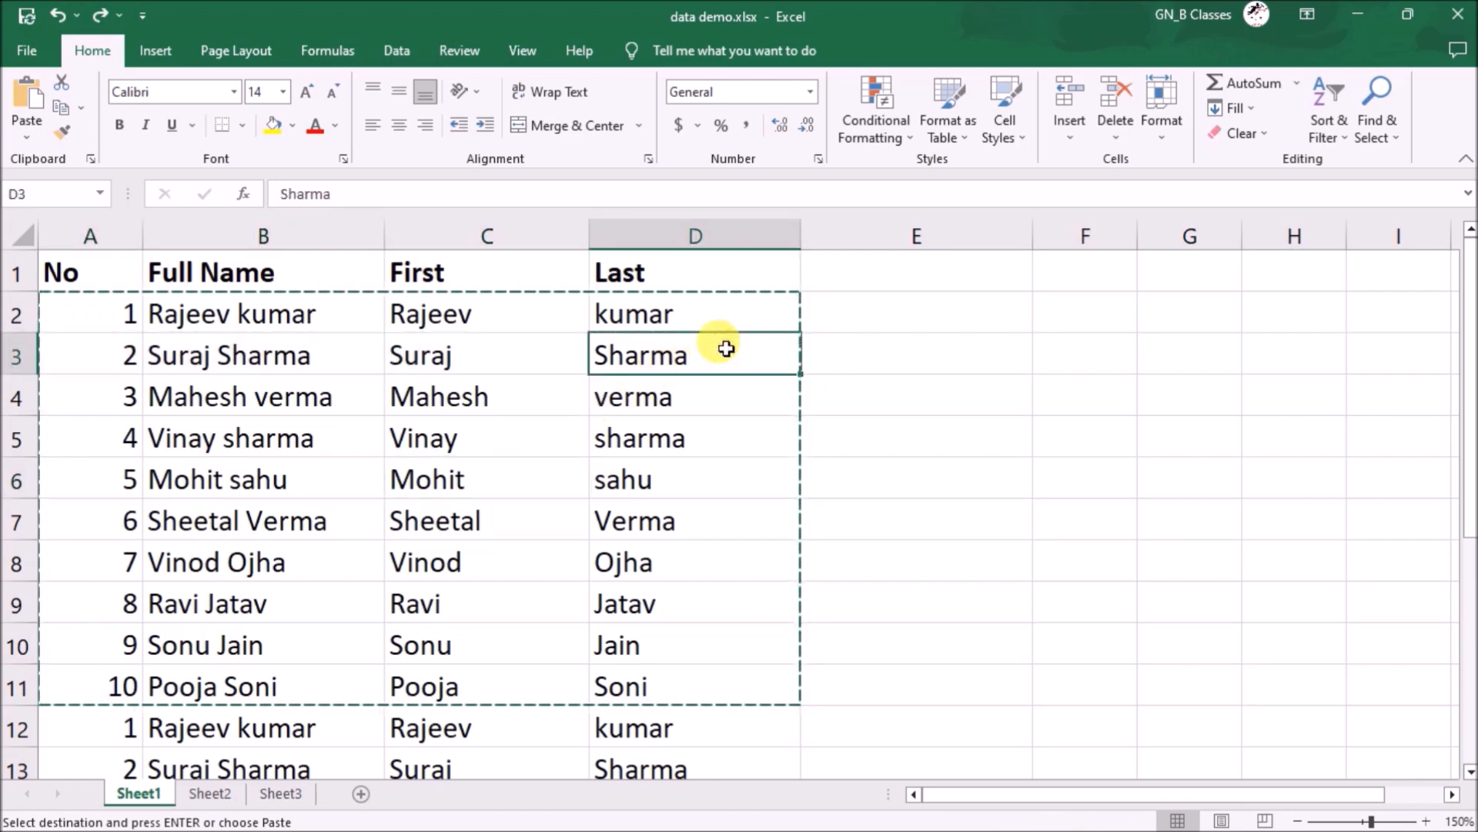
{"action": "key", "text": "ctrl+v"}
{"action": "left_click", "coordinate": [751, 484]}
{"action": "key", "text": "Escape"}
{"action": "left_click", "coordinate": [704, 346]}
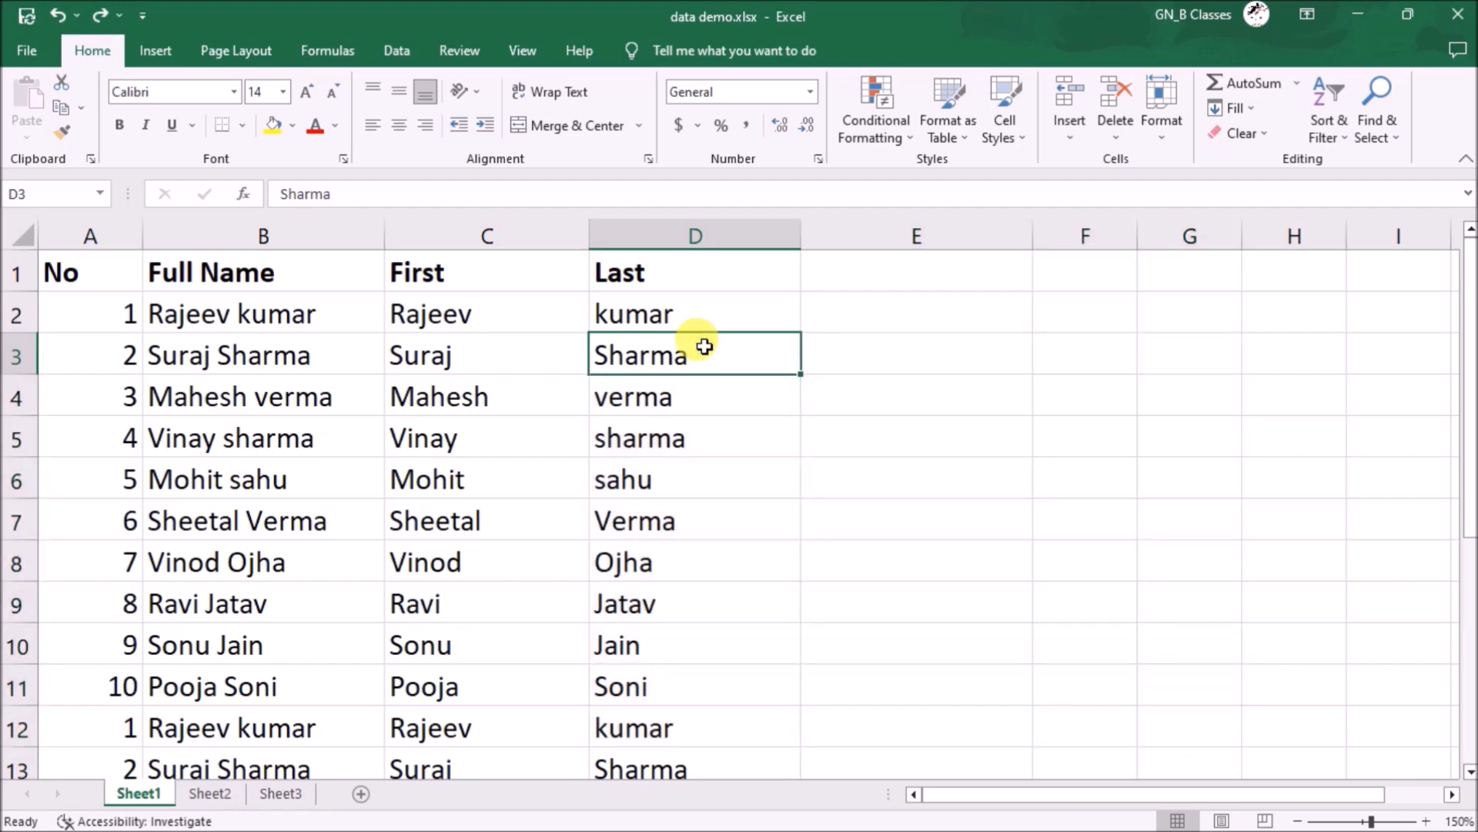
{"action": "key", "text": "ctrl+shift+plus"}
{"action": "left_click", "coordinate": [1232, 366]}
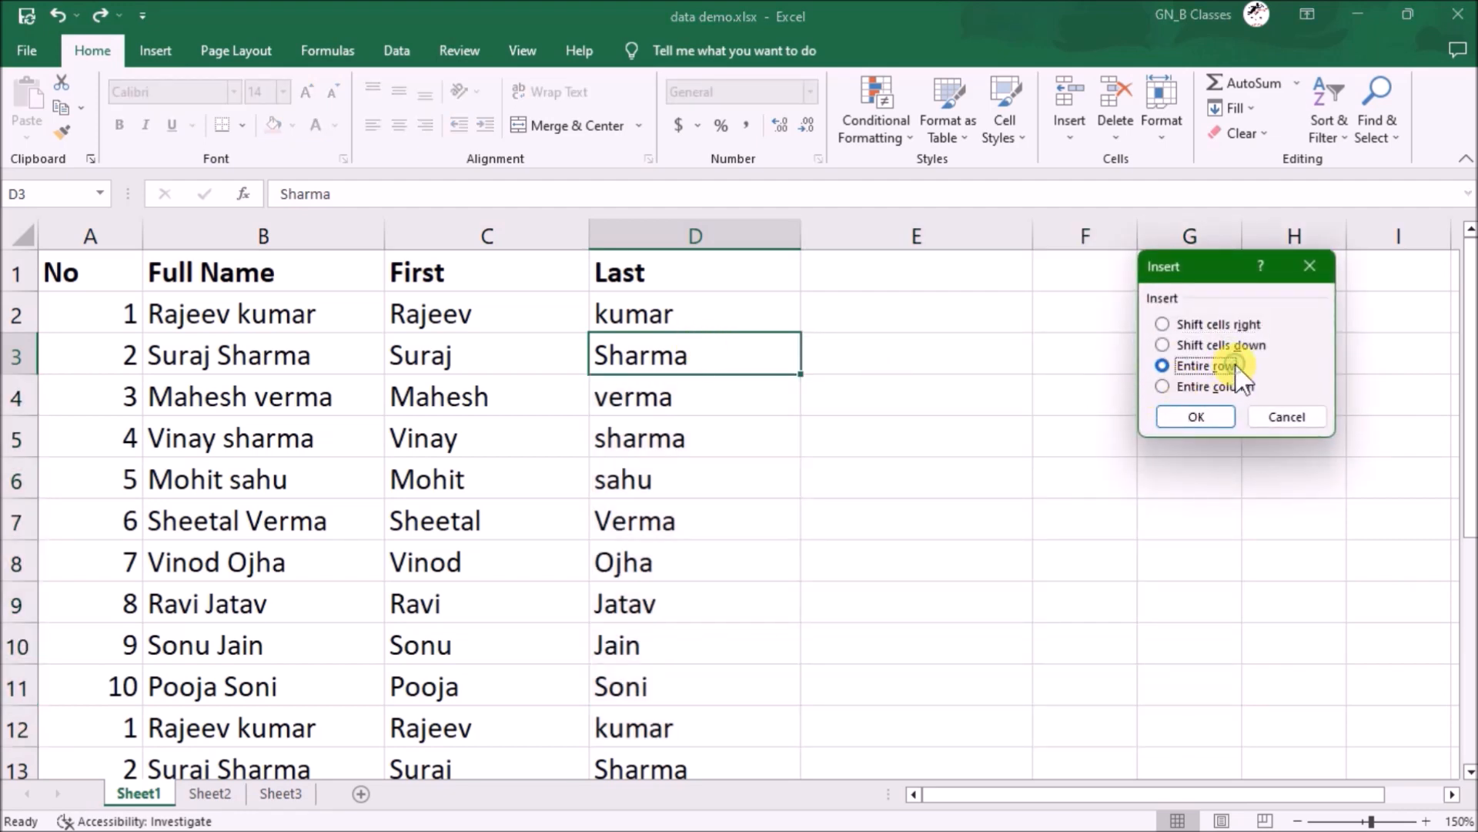
{"action": "left_click", "coordinate": [1195, 412]}
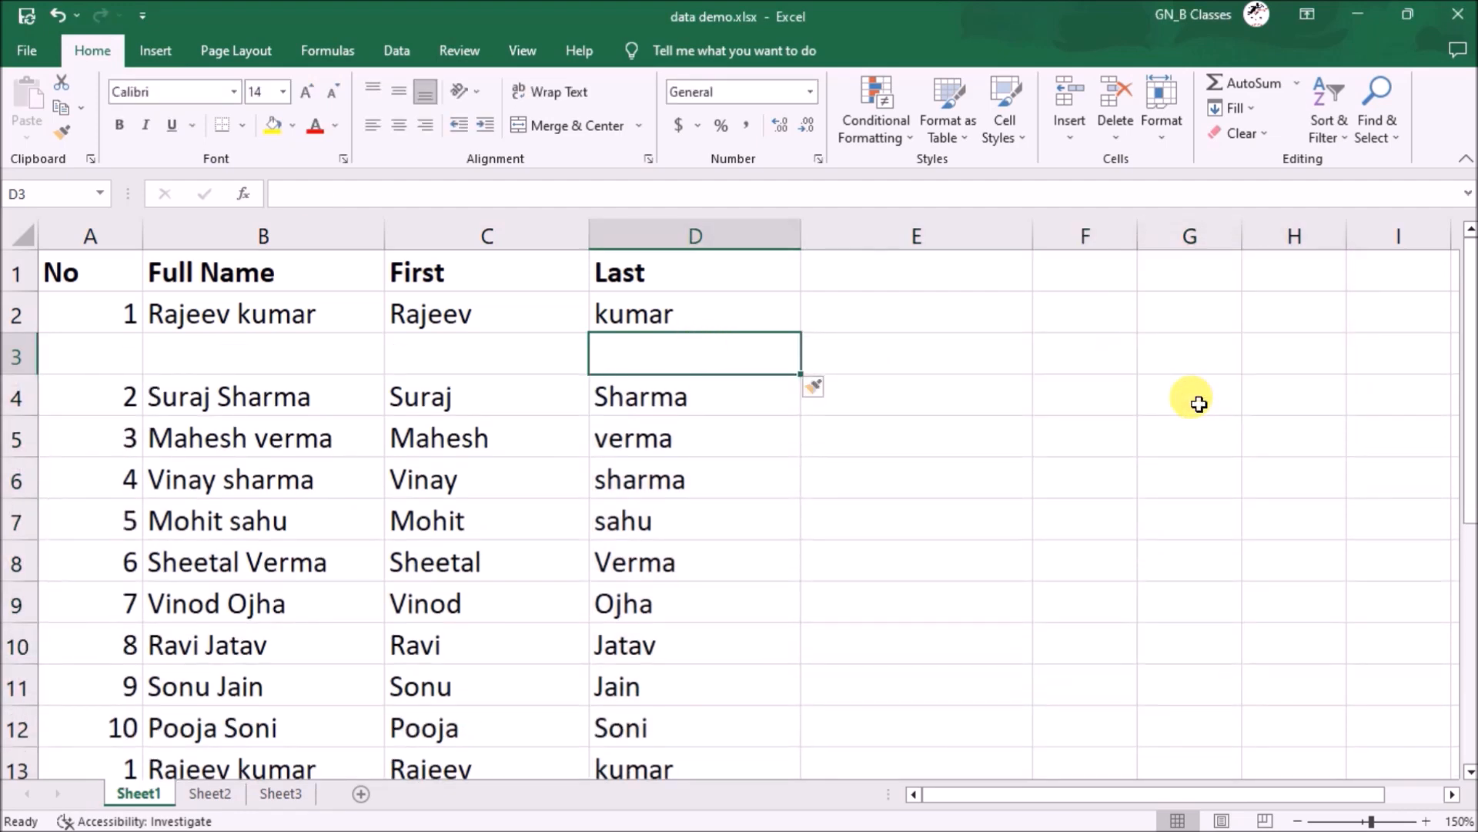
{"action": "key", "text": "ctrl+z"}
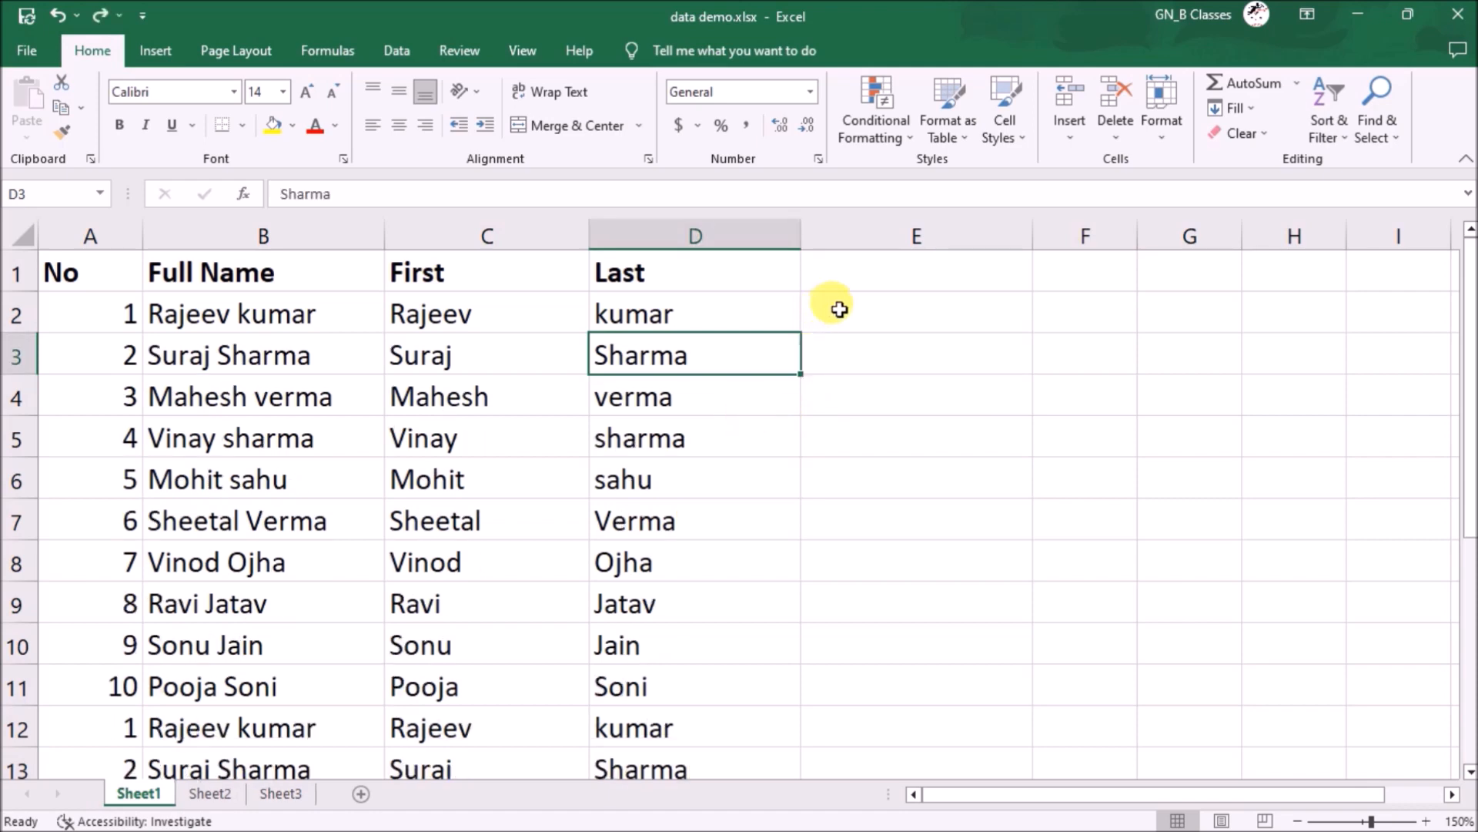
{"action": "left_click", "coordinate": [864, 283]}
- Head column E 'no' and fill the series 1 to 20 down E2:E21
{"action": "type", "text": "no"}
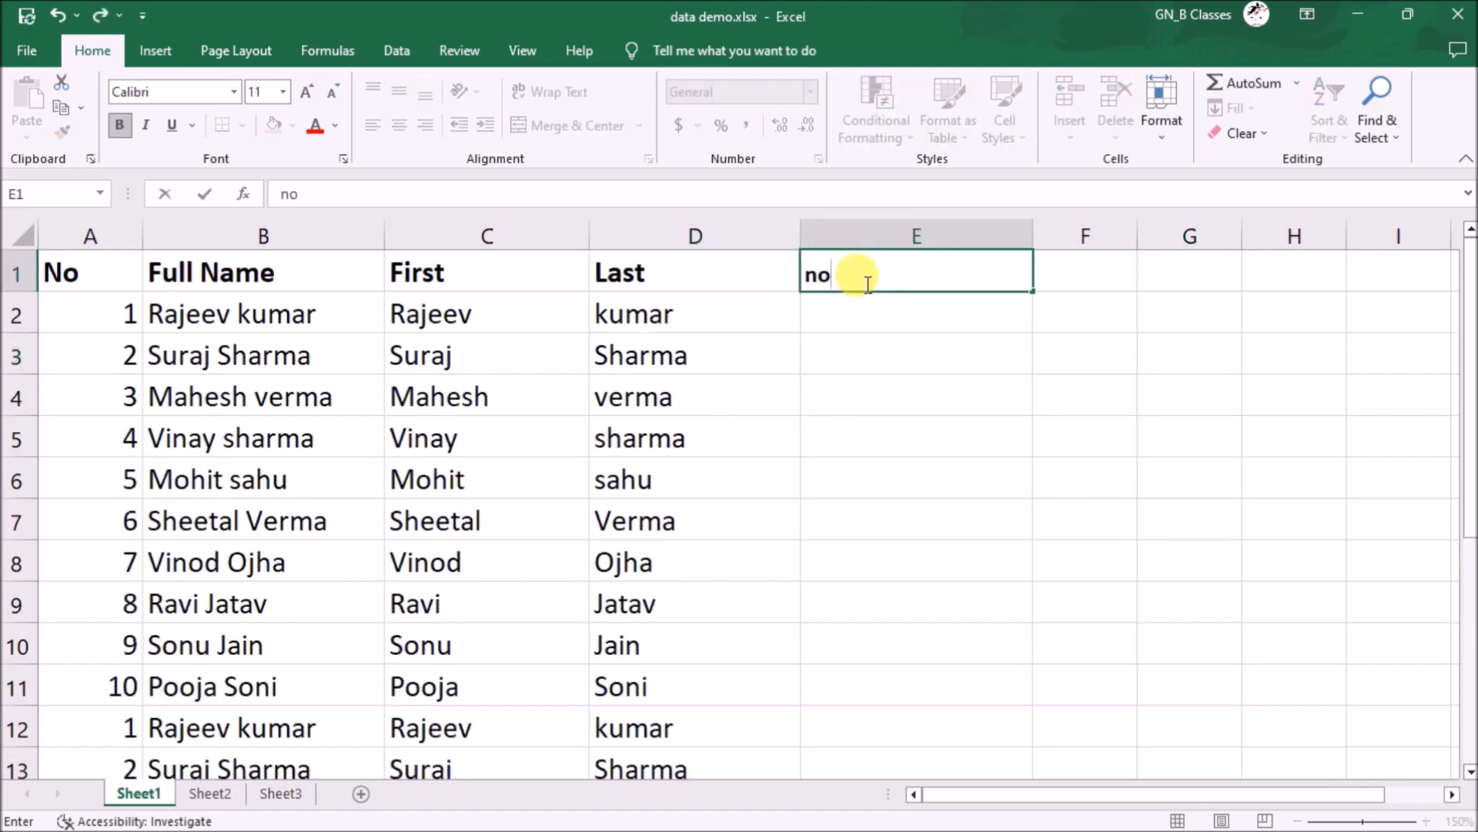
{"action": "key", "text": "Return"}
{"action": "type", "text": "1"}
{"action": "key", "text": "Return"}
{"action": "type", "text": "2"}
{"action": "key", "text": "Return"}
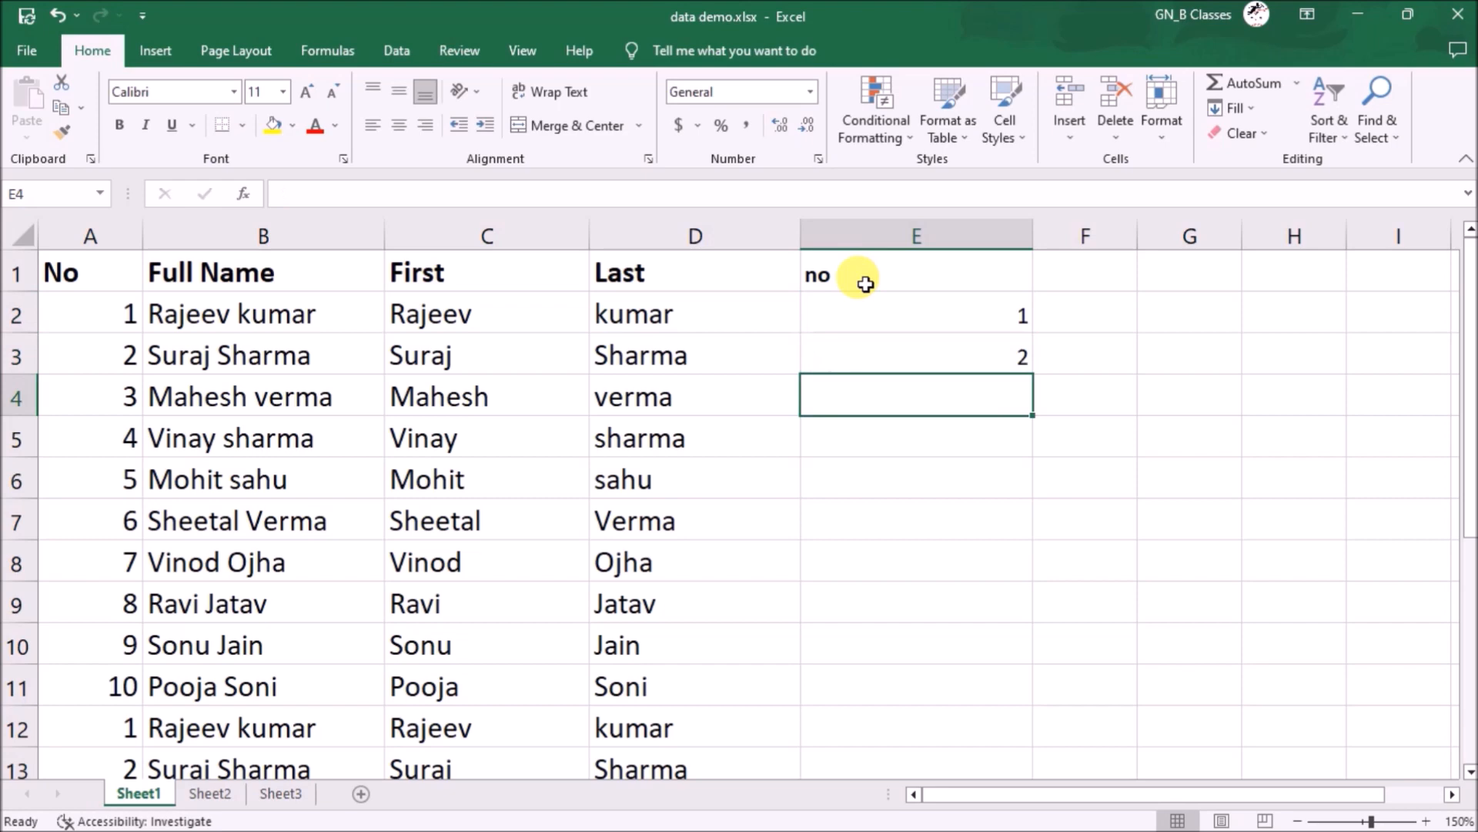
{"action": "left_click_drag", "start_coordinate": [904, 310], "coordinate": [921, 347]}
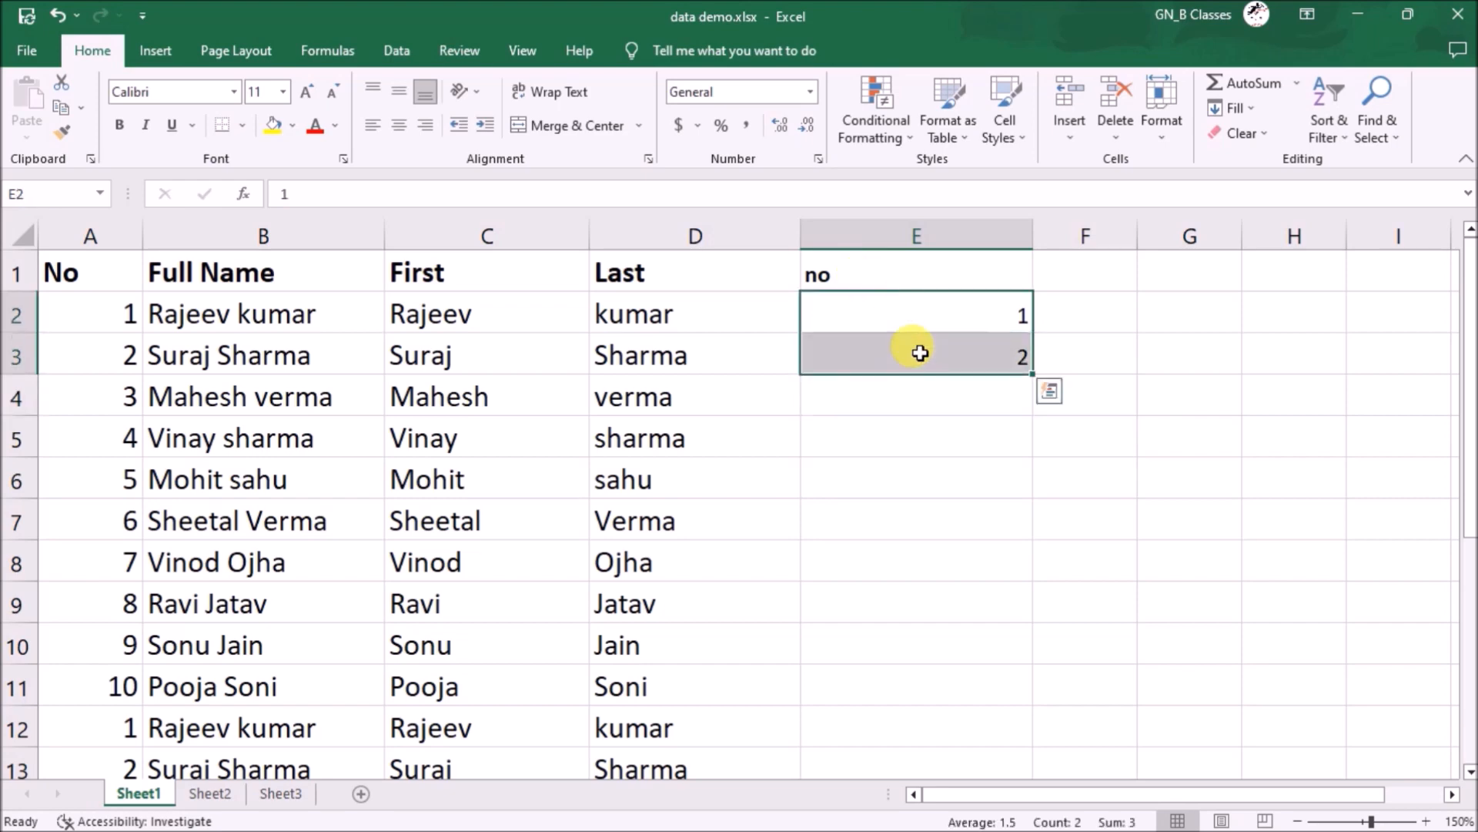
{"action": "double_click", "coordinate": [1033, 376]}
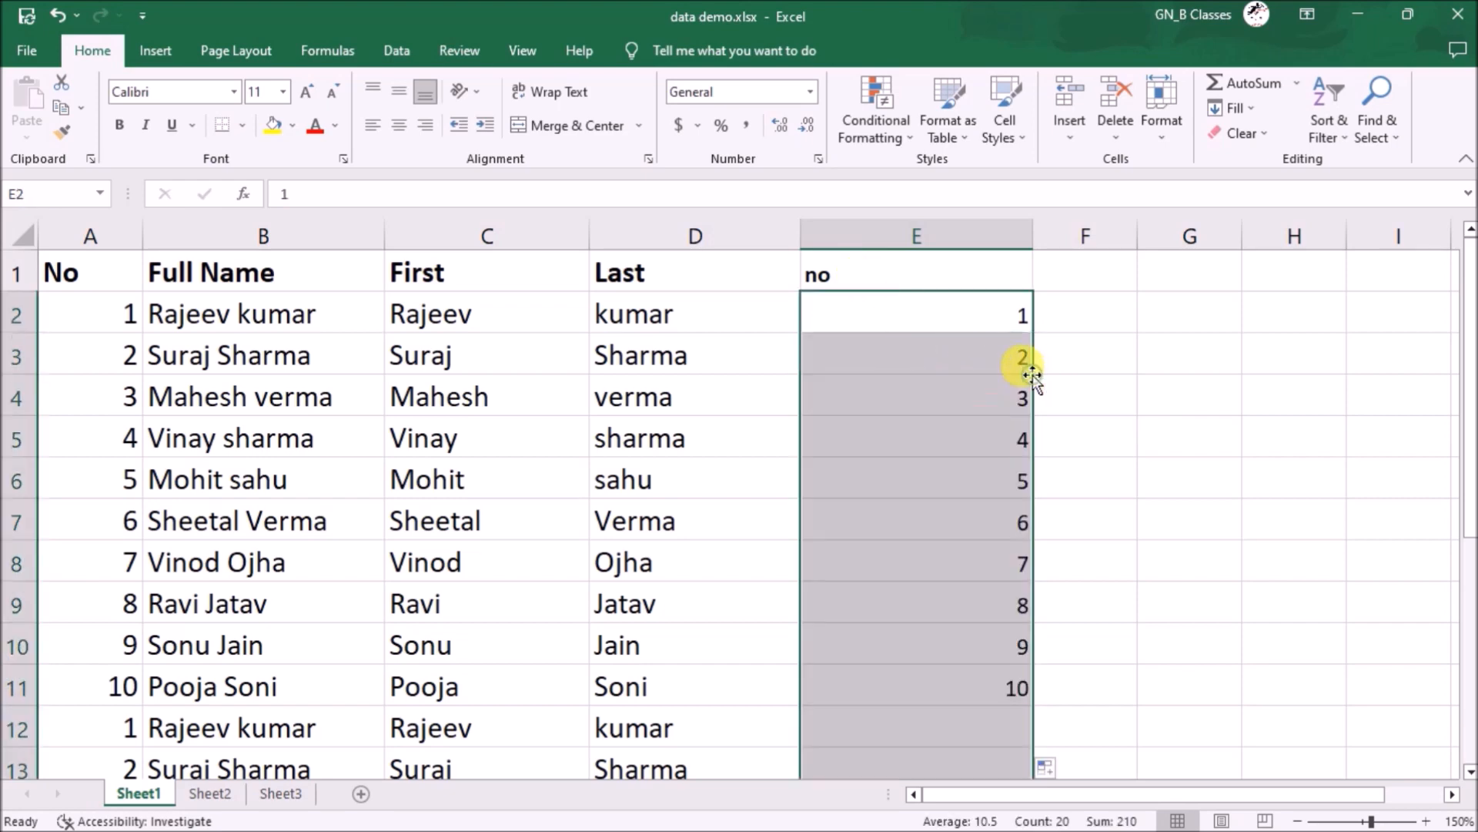
- Copy the 1–20 series and paste it again into E22:E41
{"action": "scroll", "coordinate": [1032, 375], "scroll_direction": "down", "scroll_amount": 5}
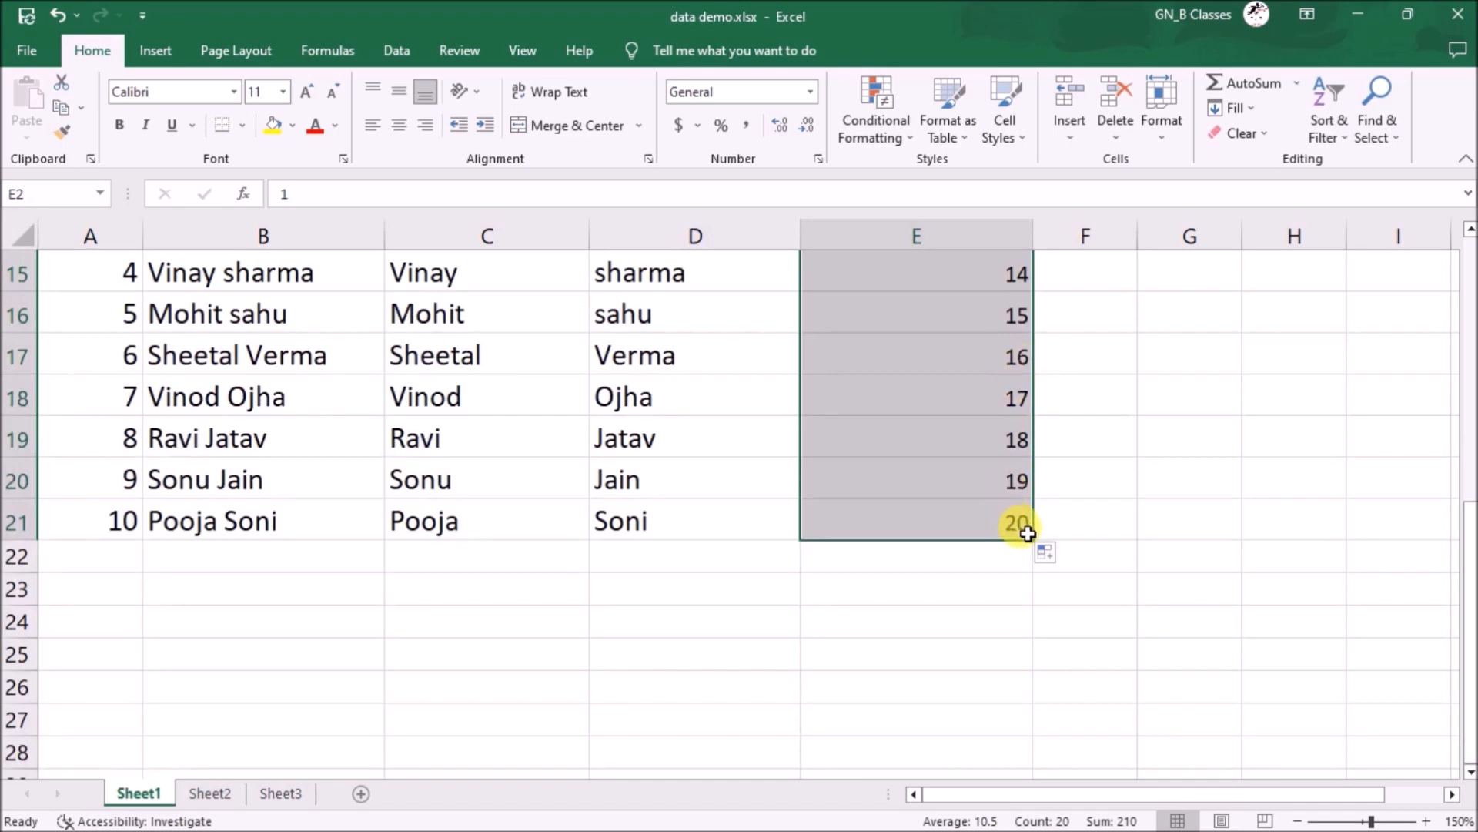
{"action": "key", "text": "ctrl+c"}
{"action": "left_click", "coordinate": [976, 563]}
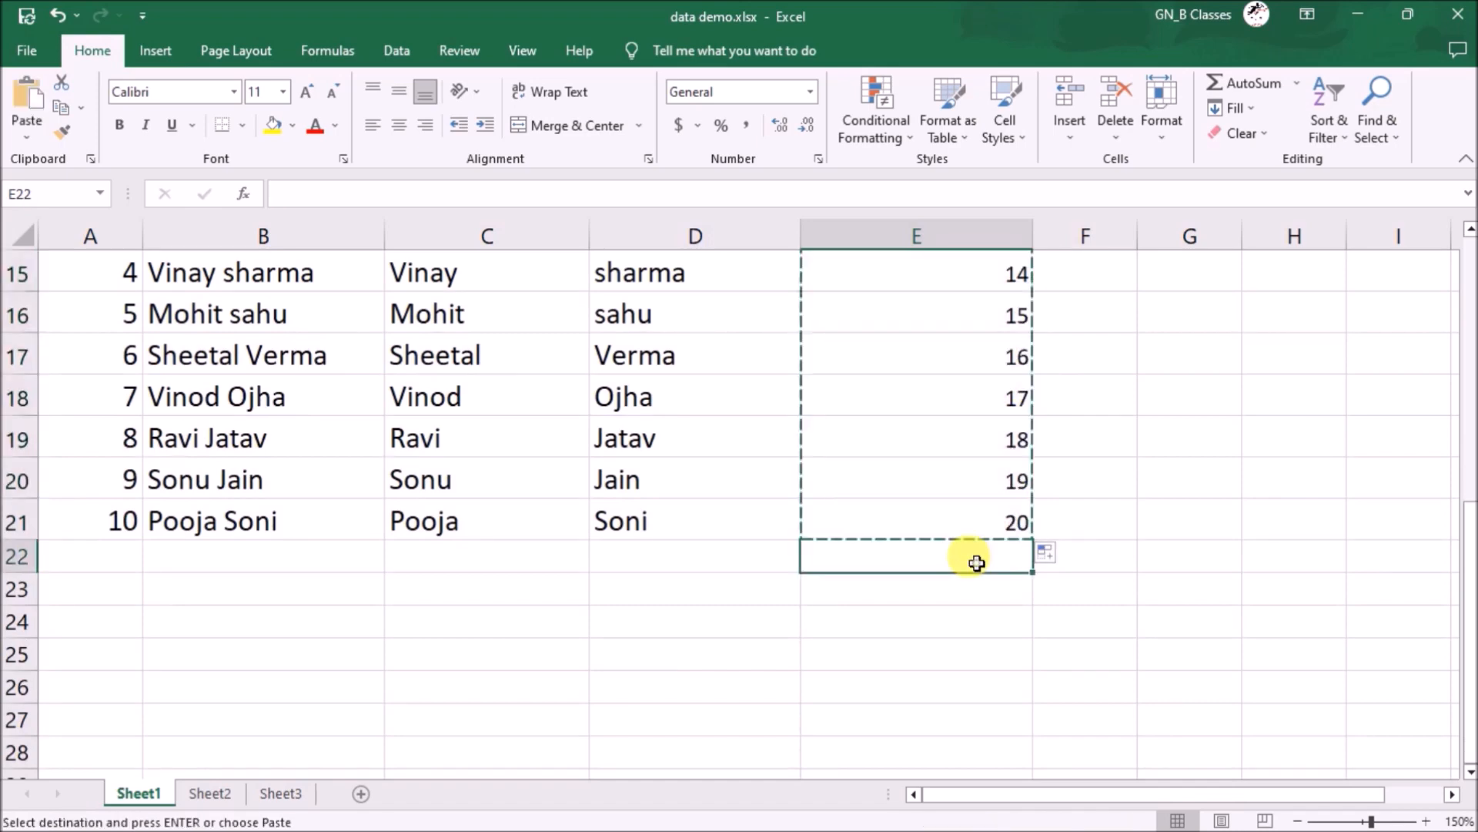
{"action": "key", "text": "ctrl+v"}
{"action": "scroll", "coordinate": [1089, 501], "scroll_direction": "up", "scroll_amount": 4}
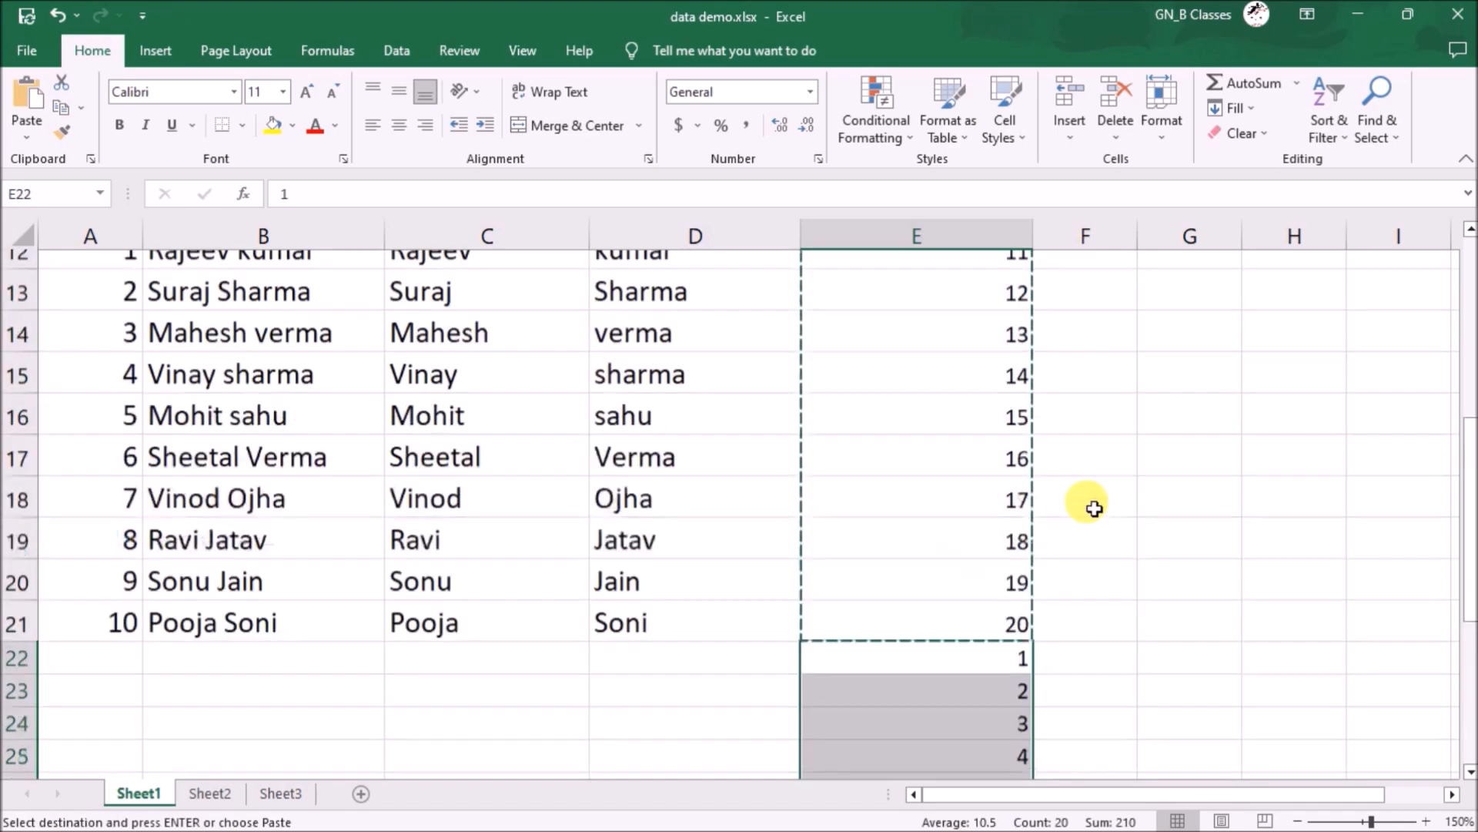
{"action": "scroll", "coordinate": [1016, 348], "scroll_direction": "down", "scroll_amount": 5}
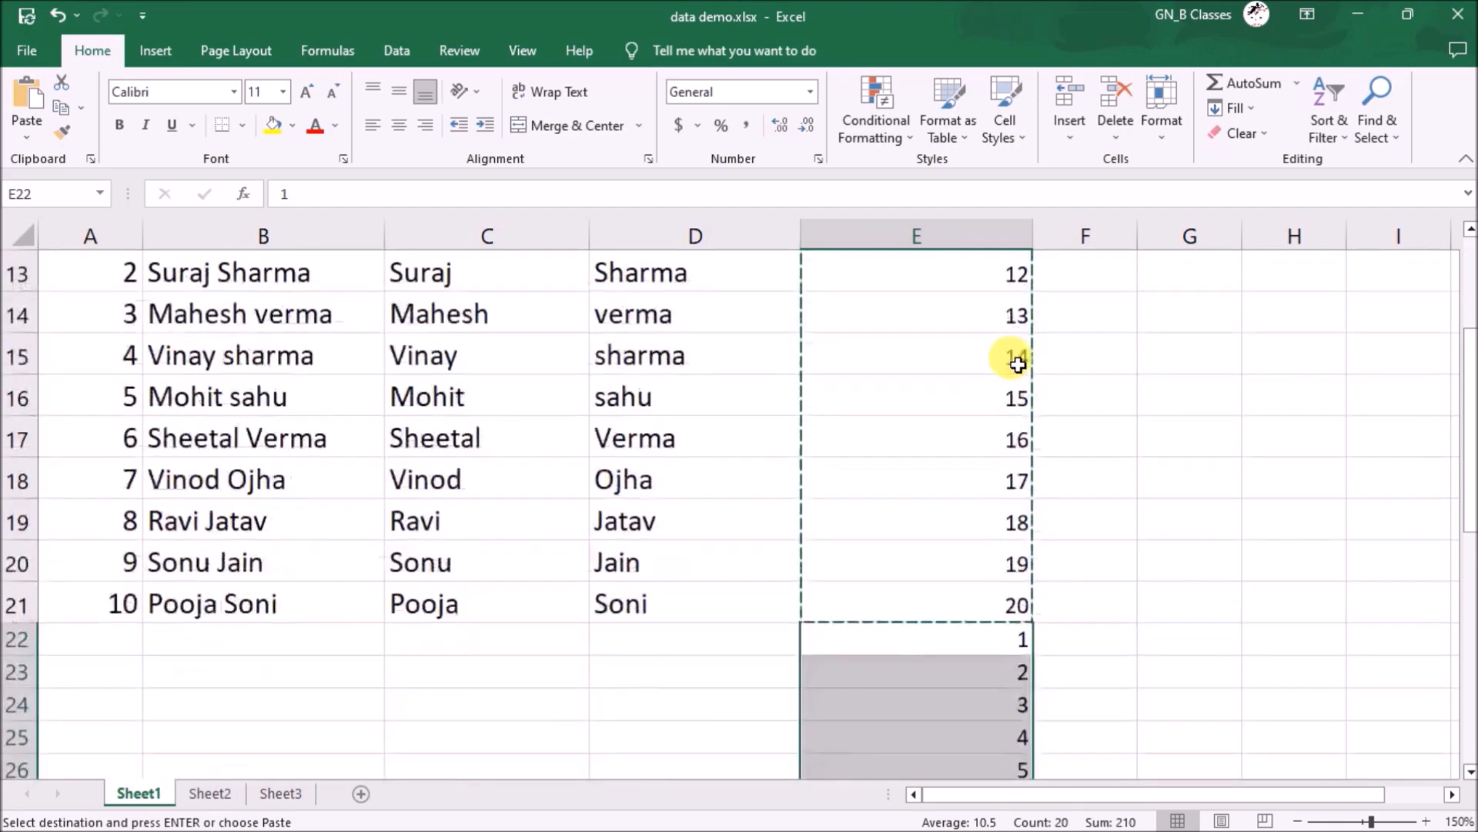
{"action": "scroll", "coordinate": [1017, 365], "scroll_direction": "down", "scroll_amount": 5}
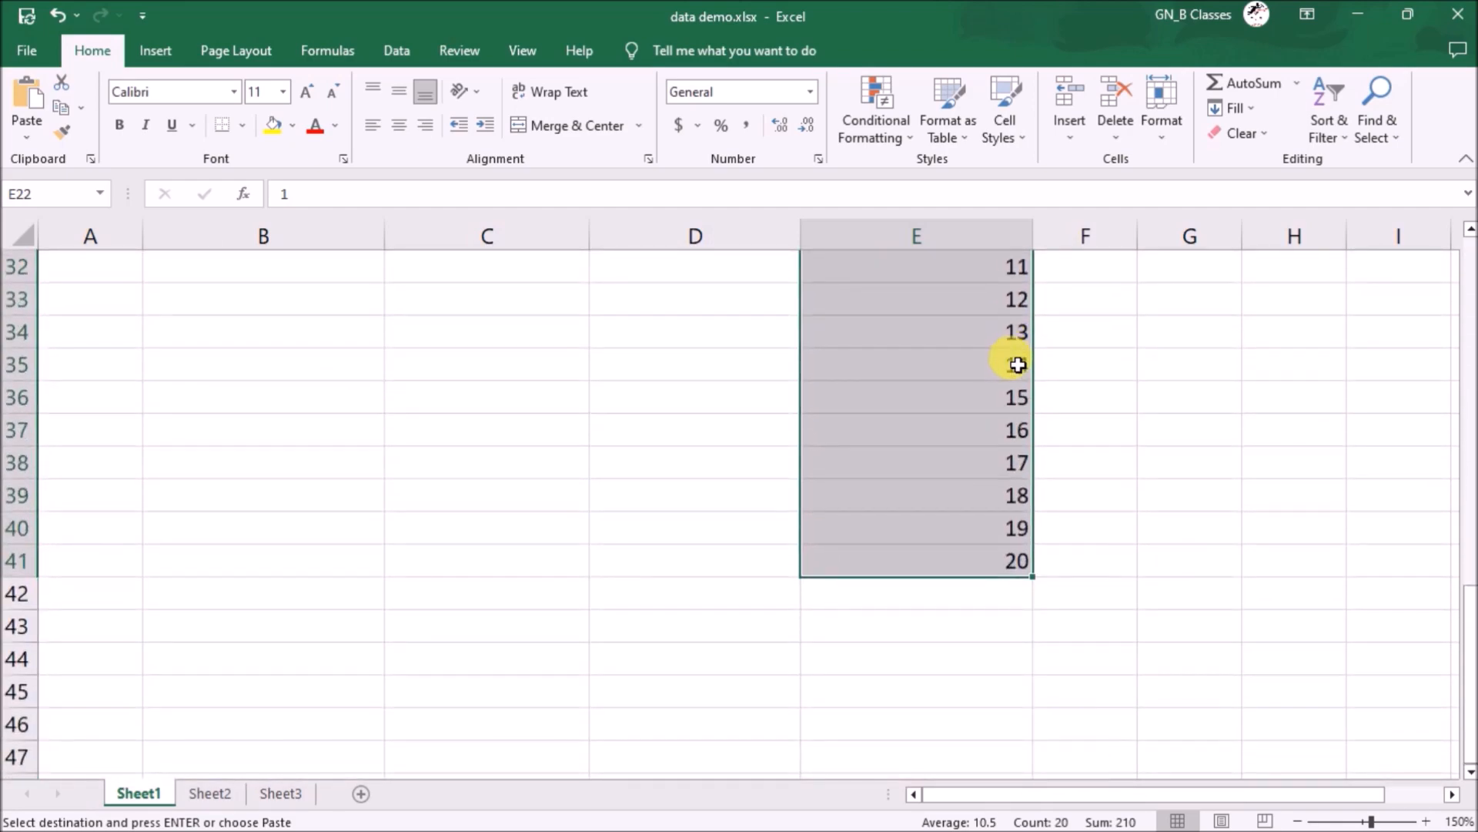
{"action": "scroll", "coordinate": [1016, 364], "scroll_direction": "up", "scroll_amount": 10}
{"action": "left_click", "coordinate": [955, 223]}
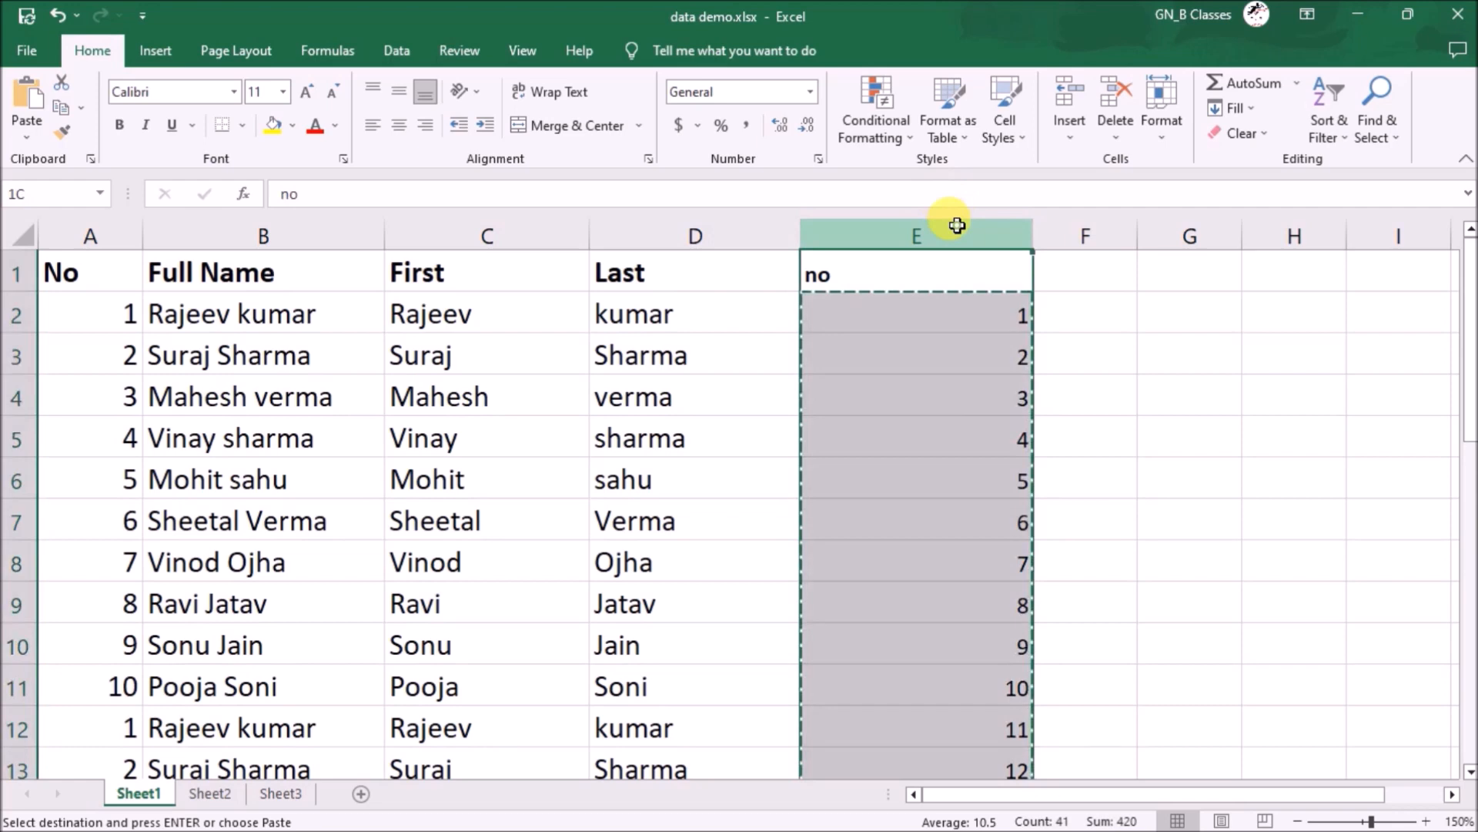
- Sort by column E smallest to largest, expanding the selection to the name data
{"action": "left_click", "coordinate": [1257, 110]}
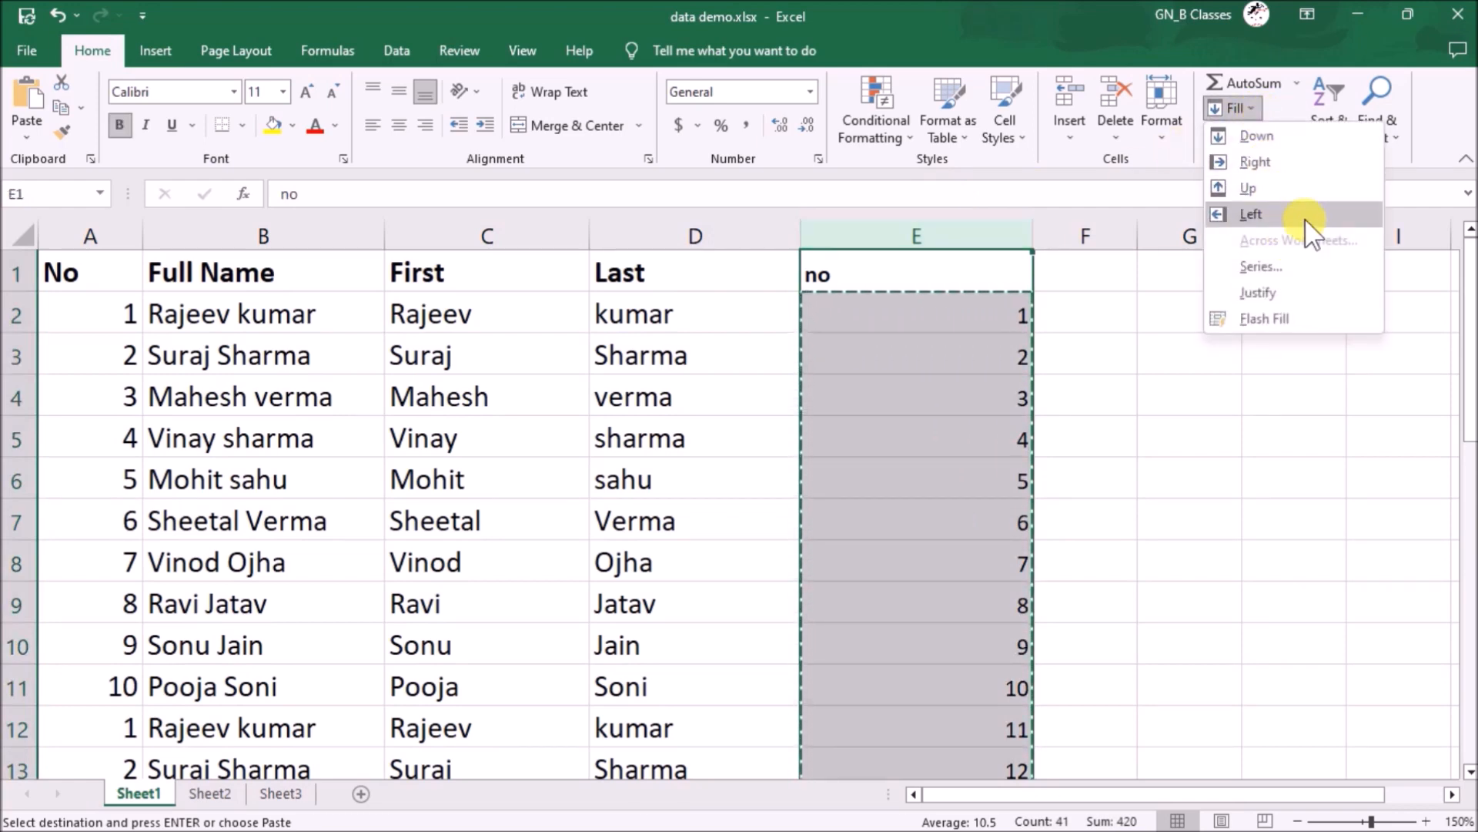
{"action": "left_click", "coordinate": [1236, 108]}
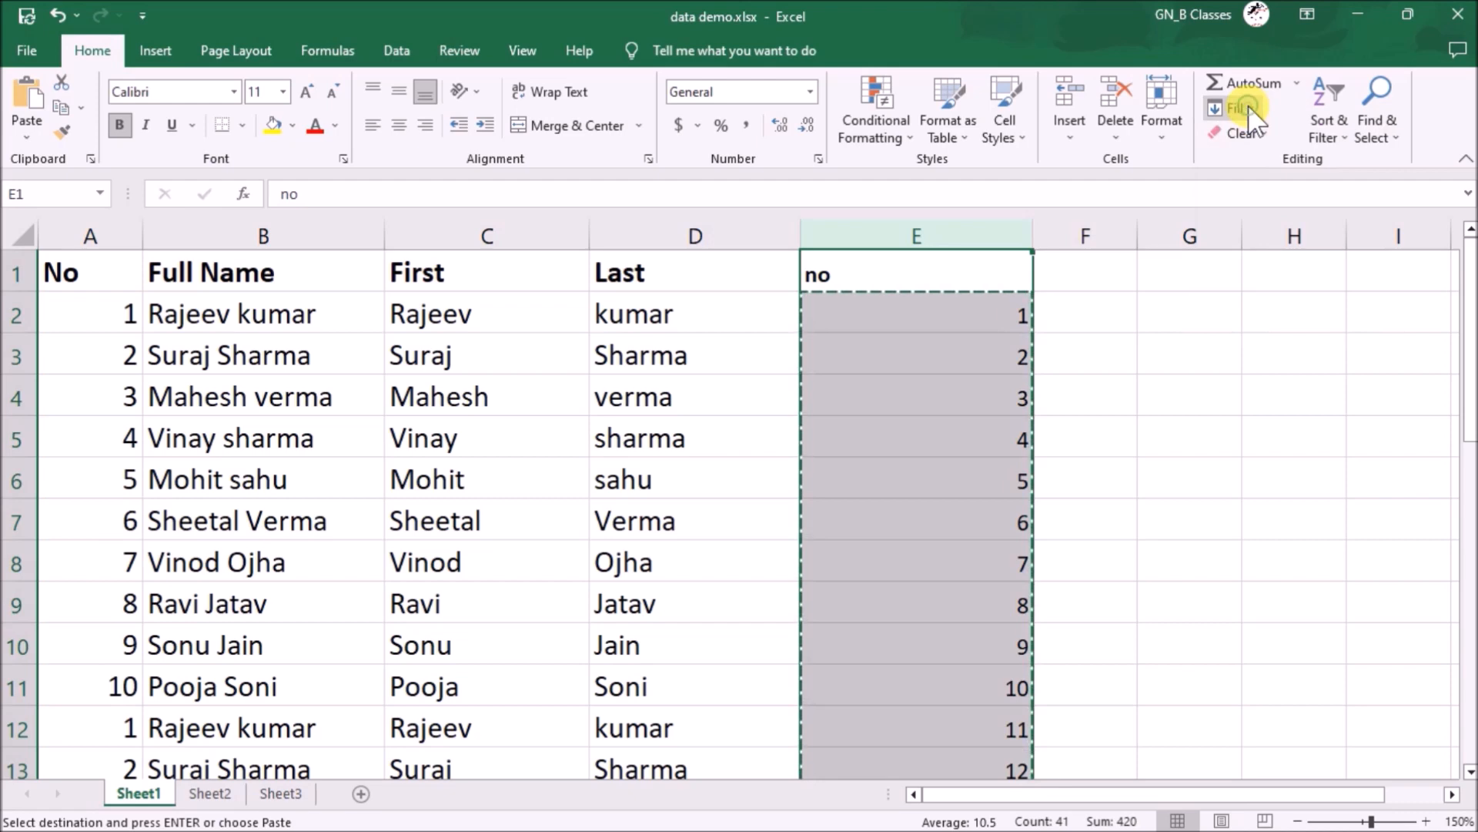
{"action": "left_click", "coordinate": [1322, 117]}
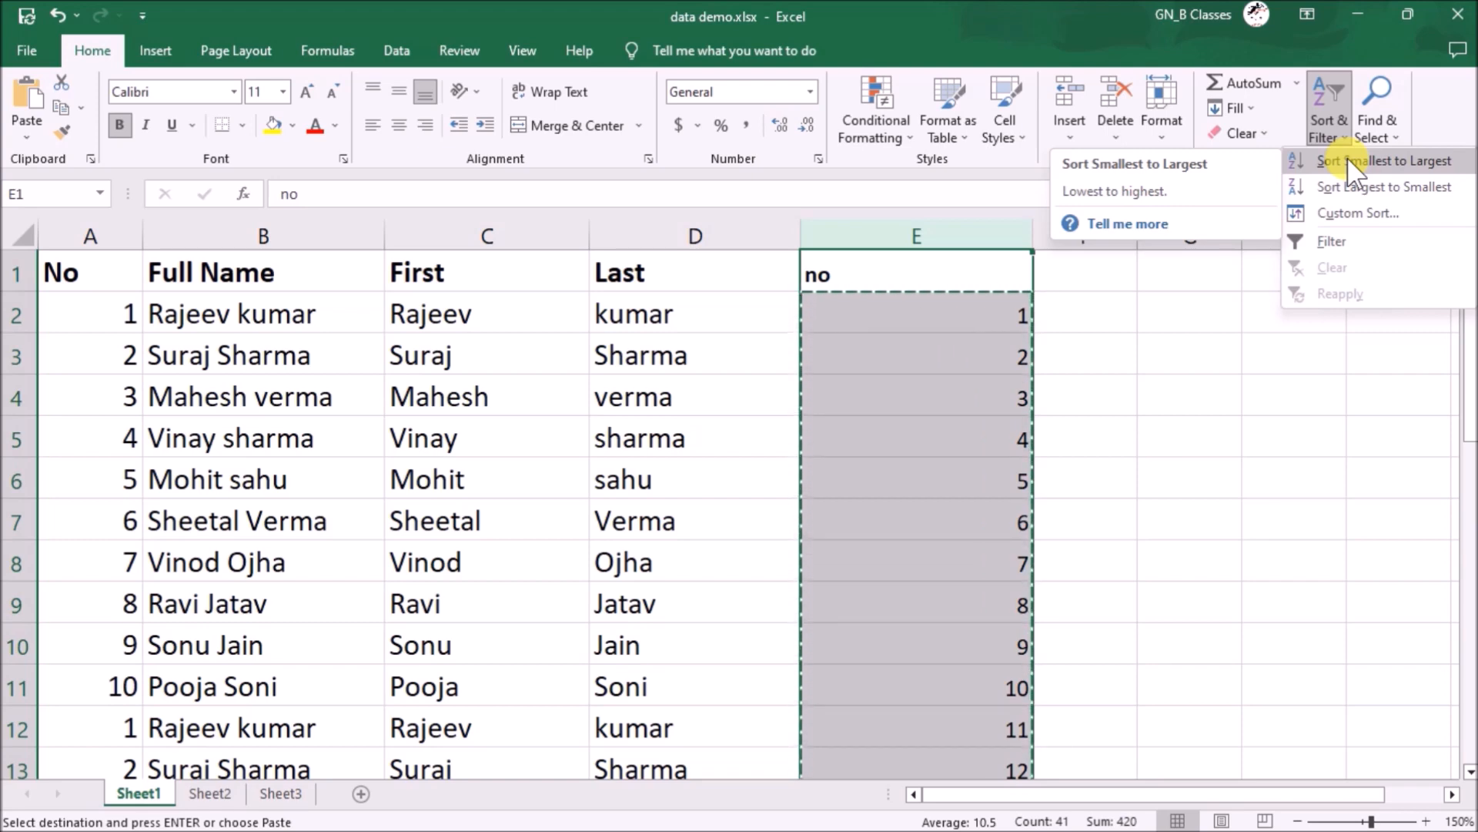
{"action": "left_click", "coordinate": [1347, 160]}
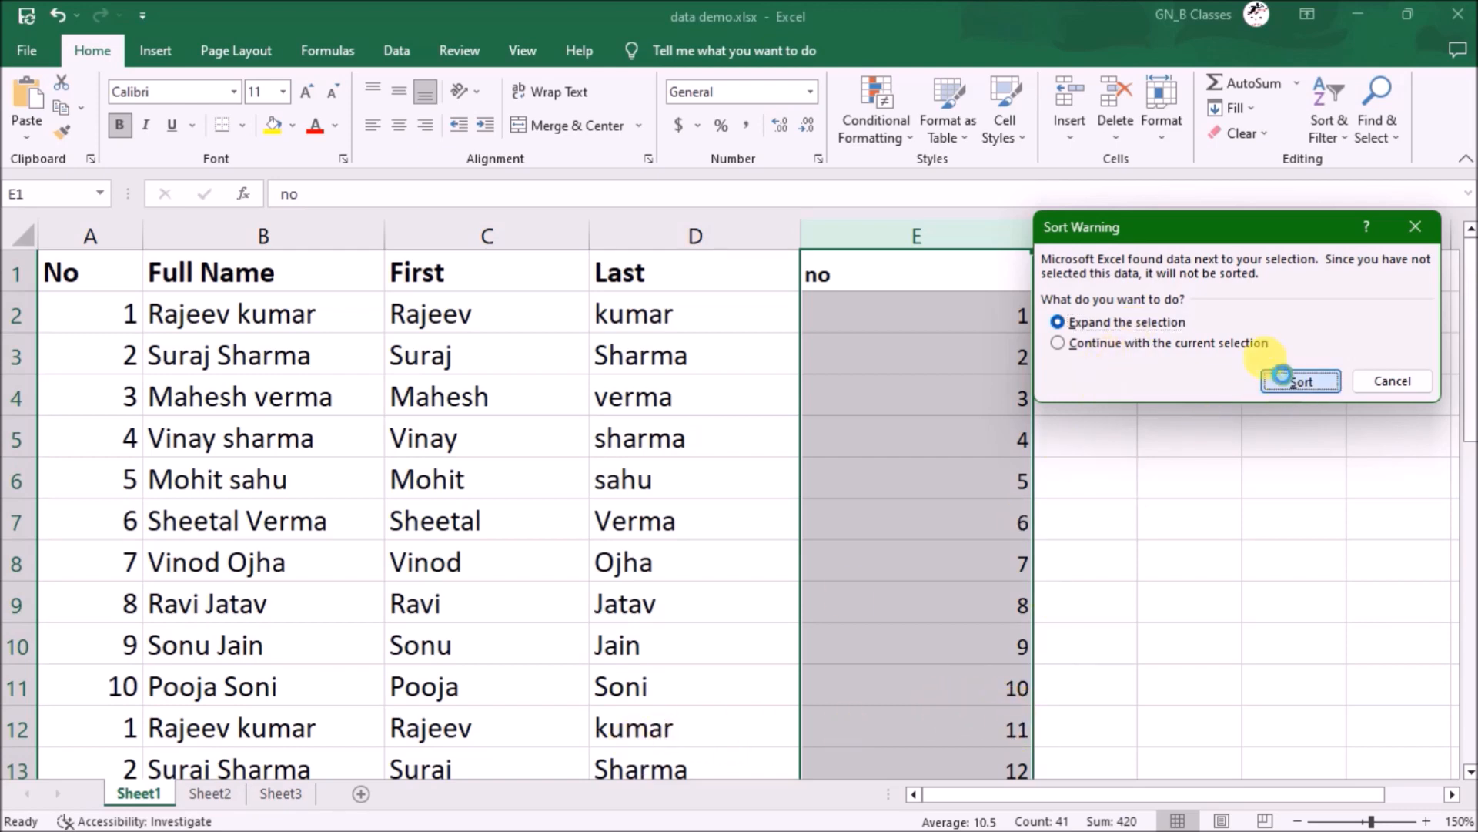
{"action": "left_click", "coordinate": [1282, 375]}
{"action": "left_click", "coordinate": [804, 380]}
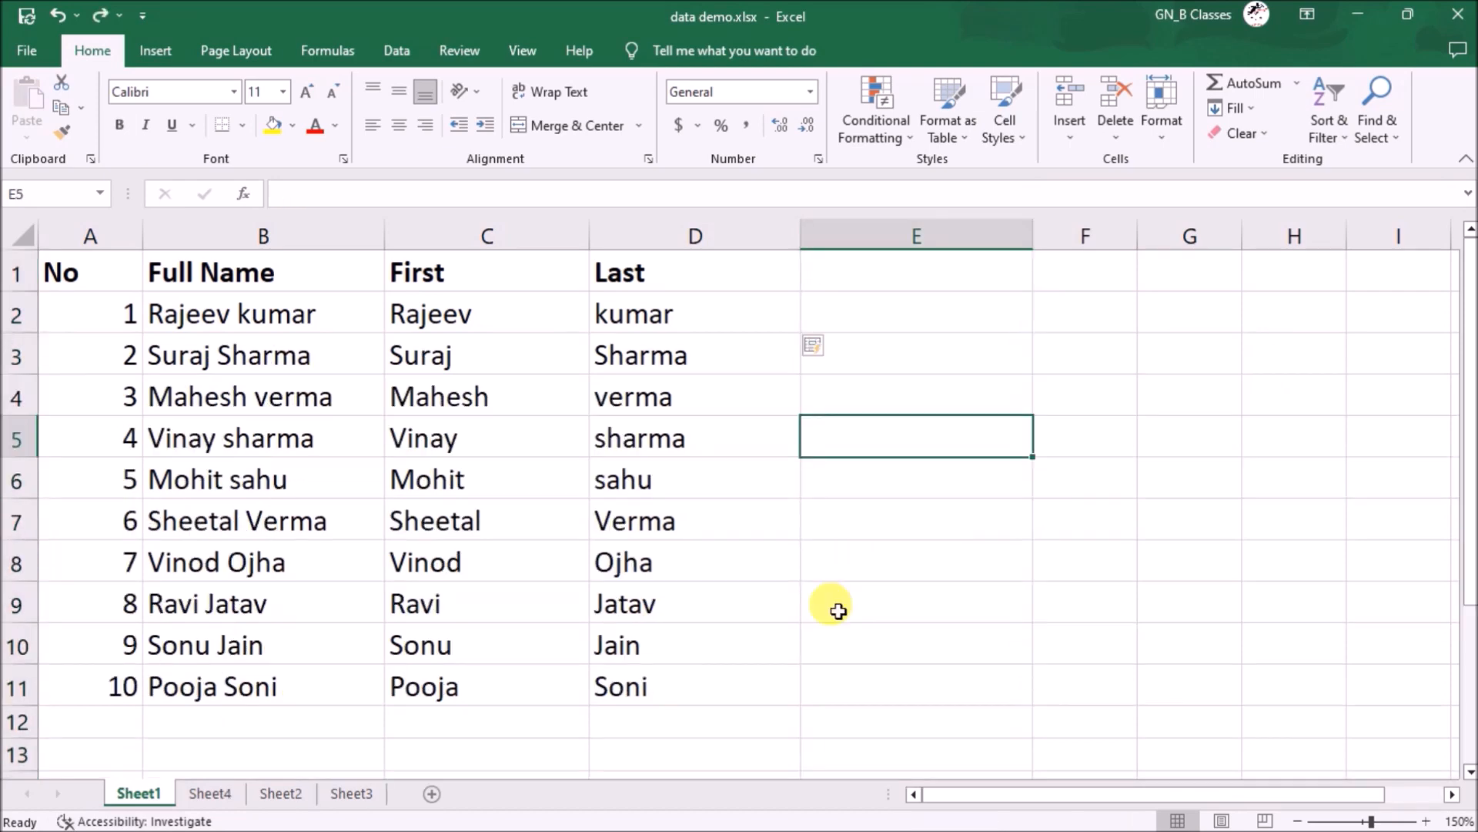
- Select and copy the name table A1:D11
{"action": "left_click", "coordinate": [900, 470]}
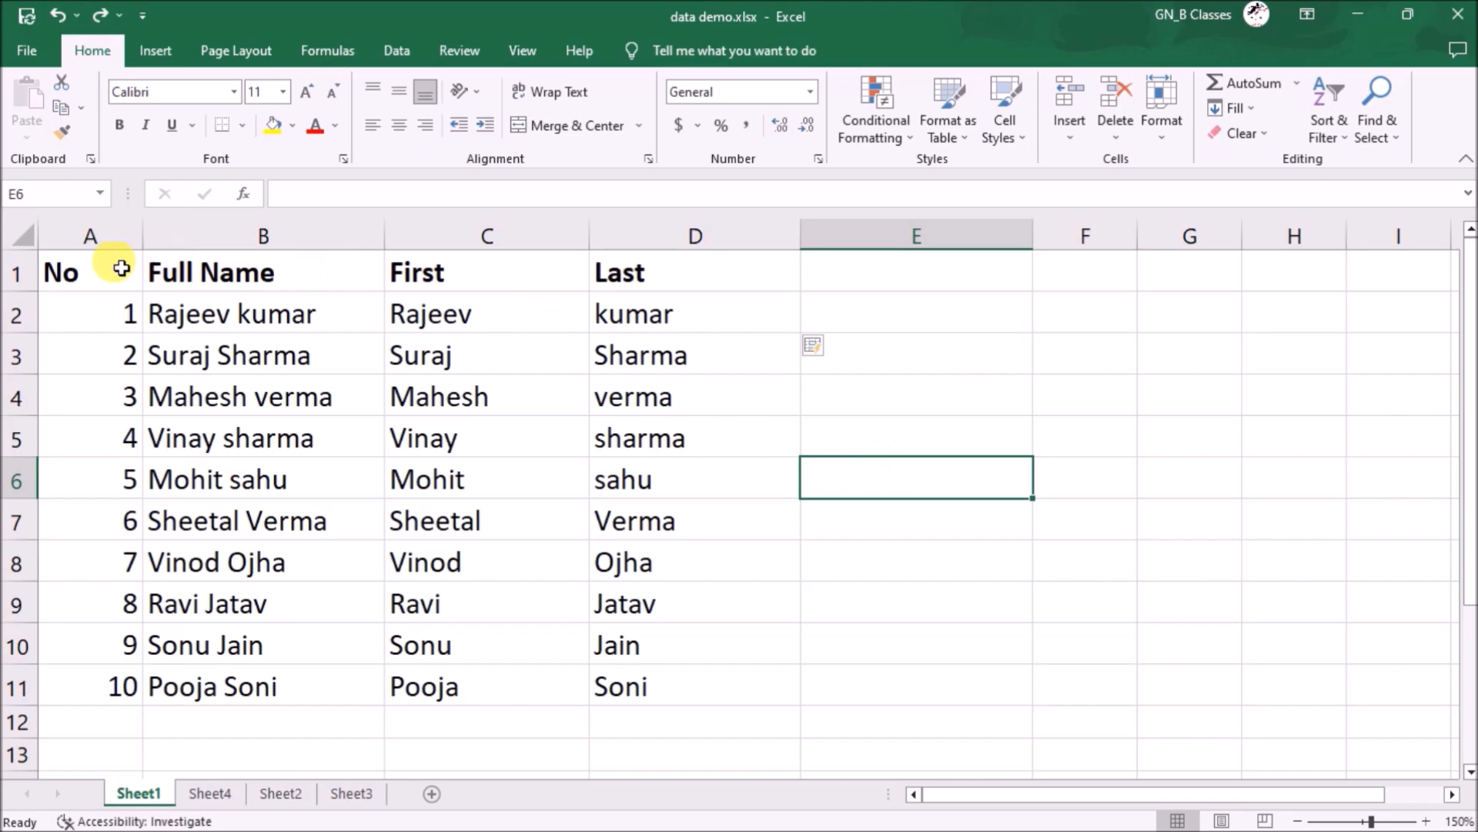
{"action": "left_click_drag", "start_coordinate": [116, 264], "coordinate": [703, 688]}
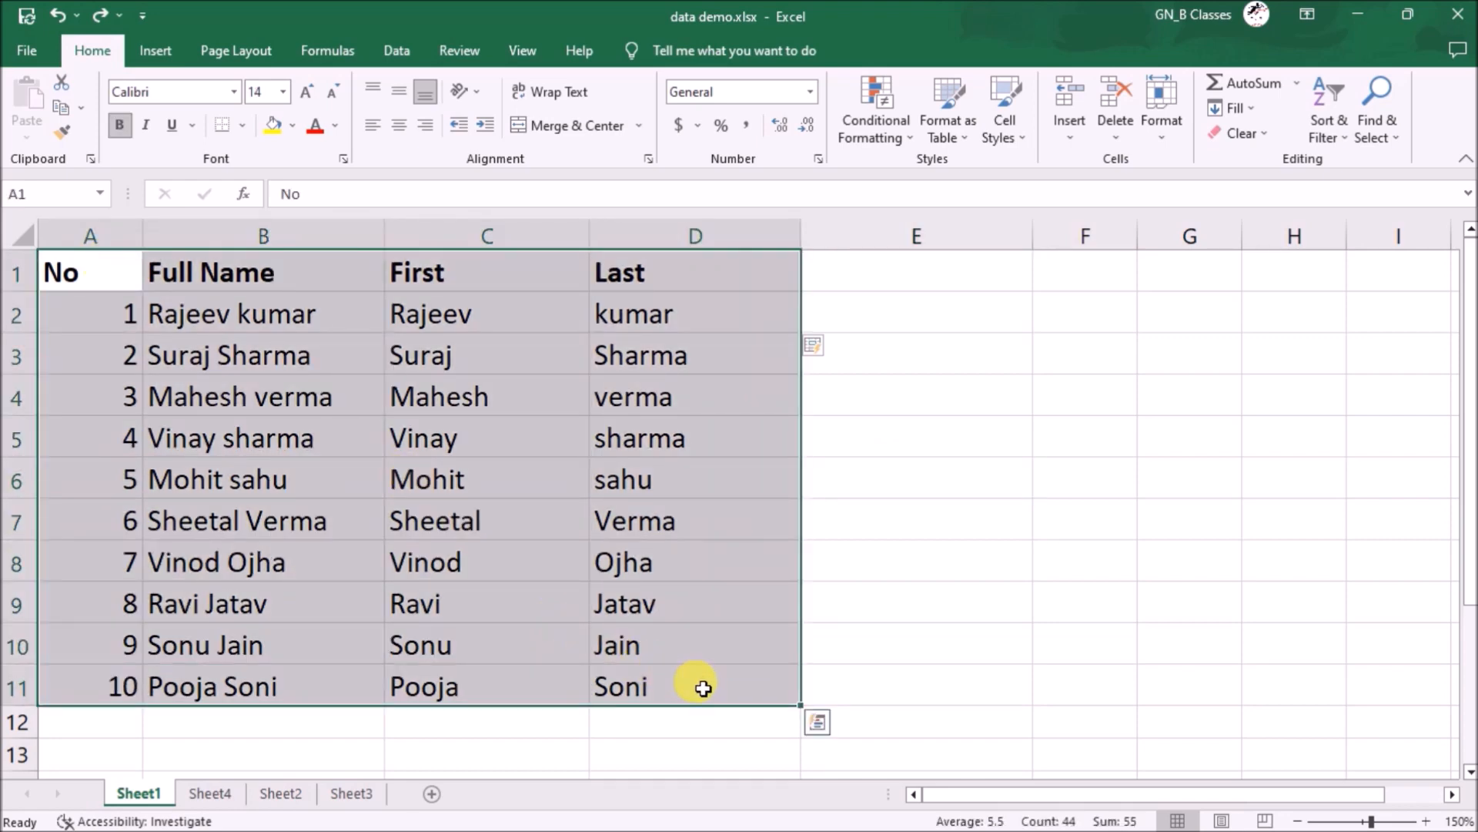
{"action": "key", "text": "ctrl"}
{"action": "left_click", "coordinate": [57, 108]}
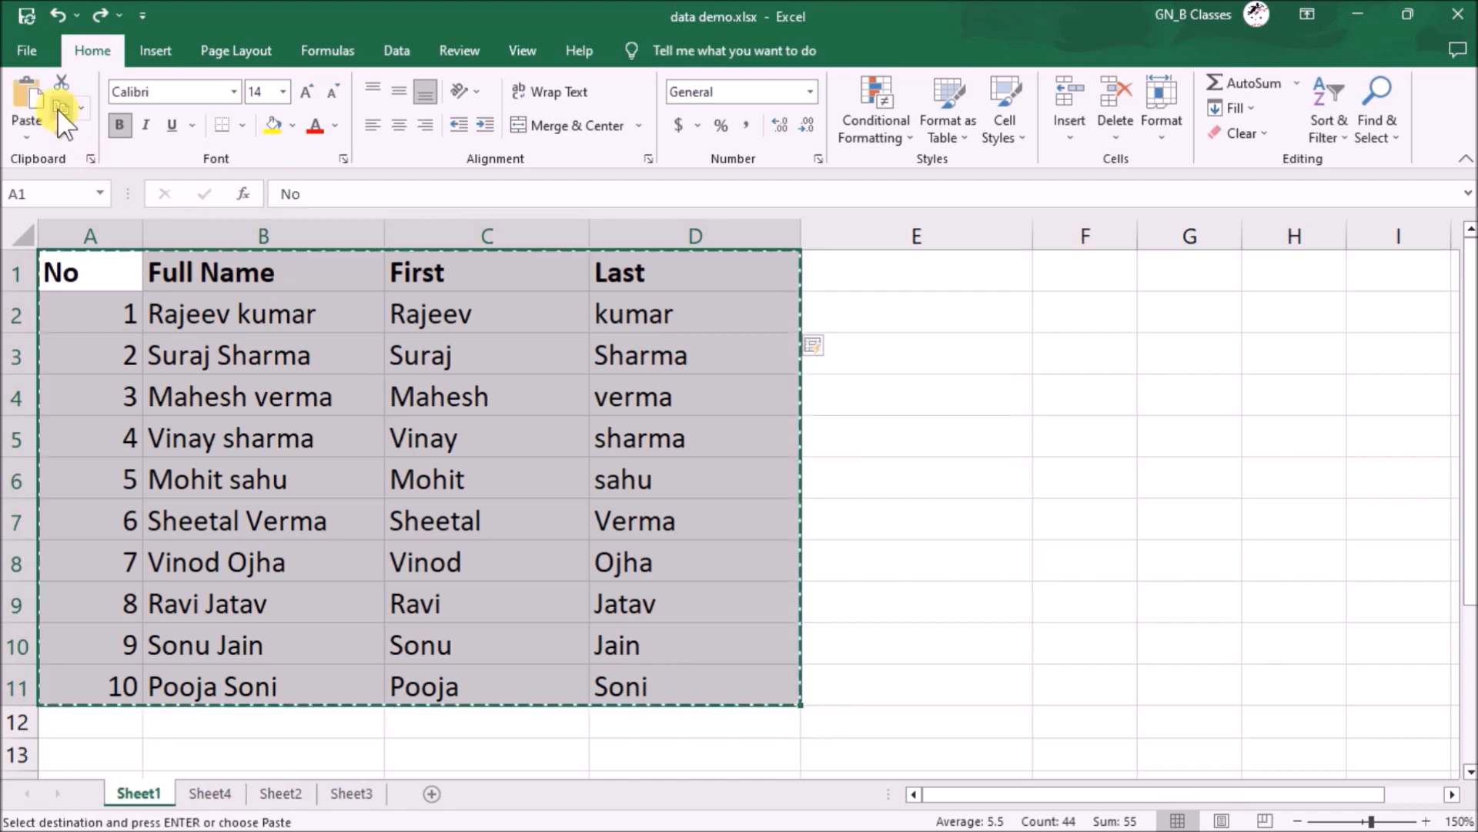
{"action": "scroll", "coordinate": [564, 462], "scroll_direction": "down", "scroll_amount": 2}
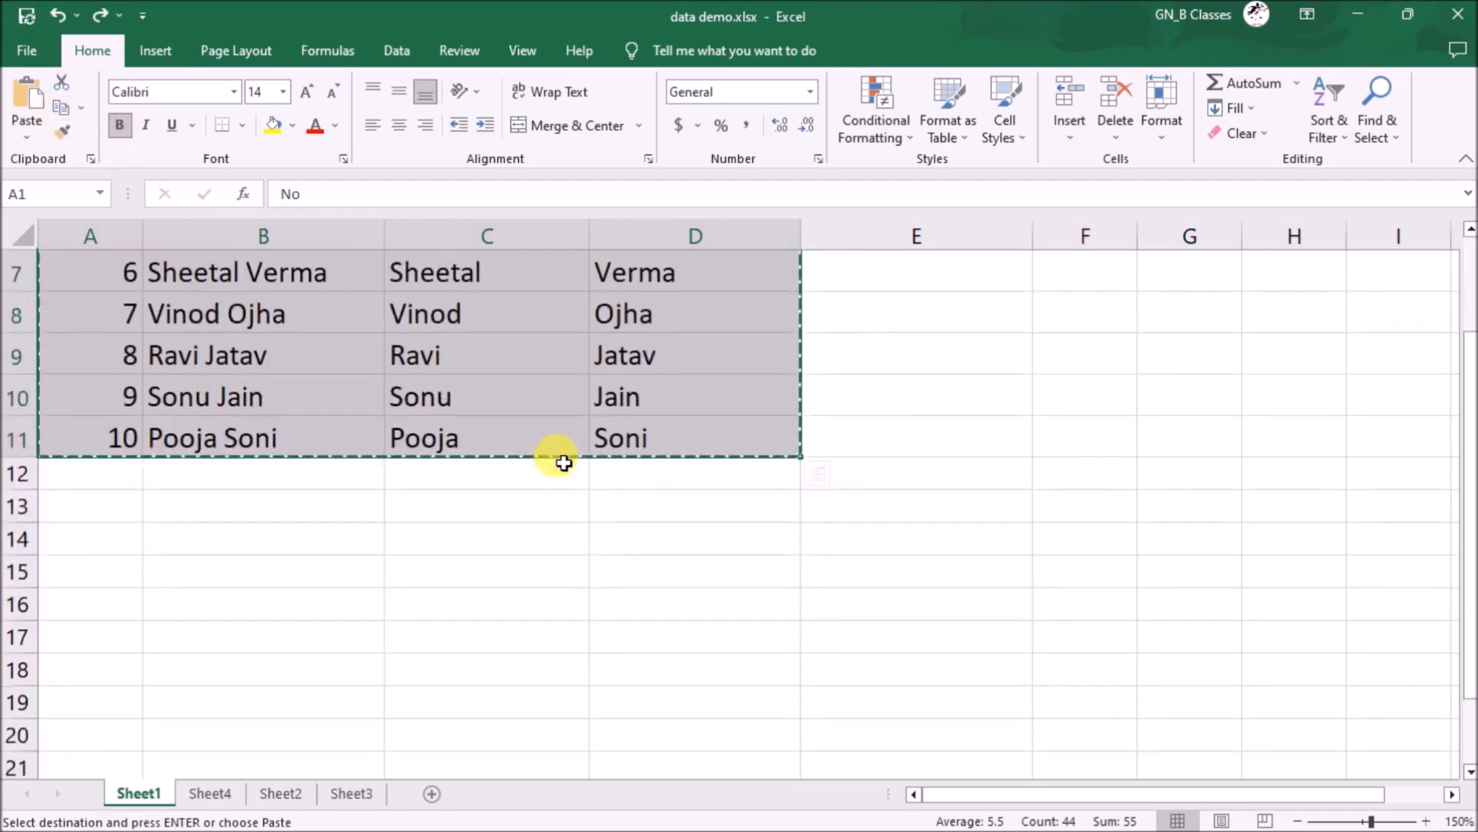
- Paste the table transposed starting at A15 via Paste Special
{"action": "left_click", "coordinate": [314, 562]}
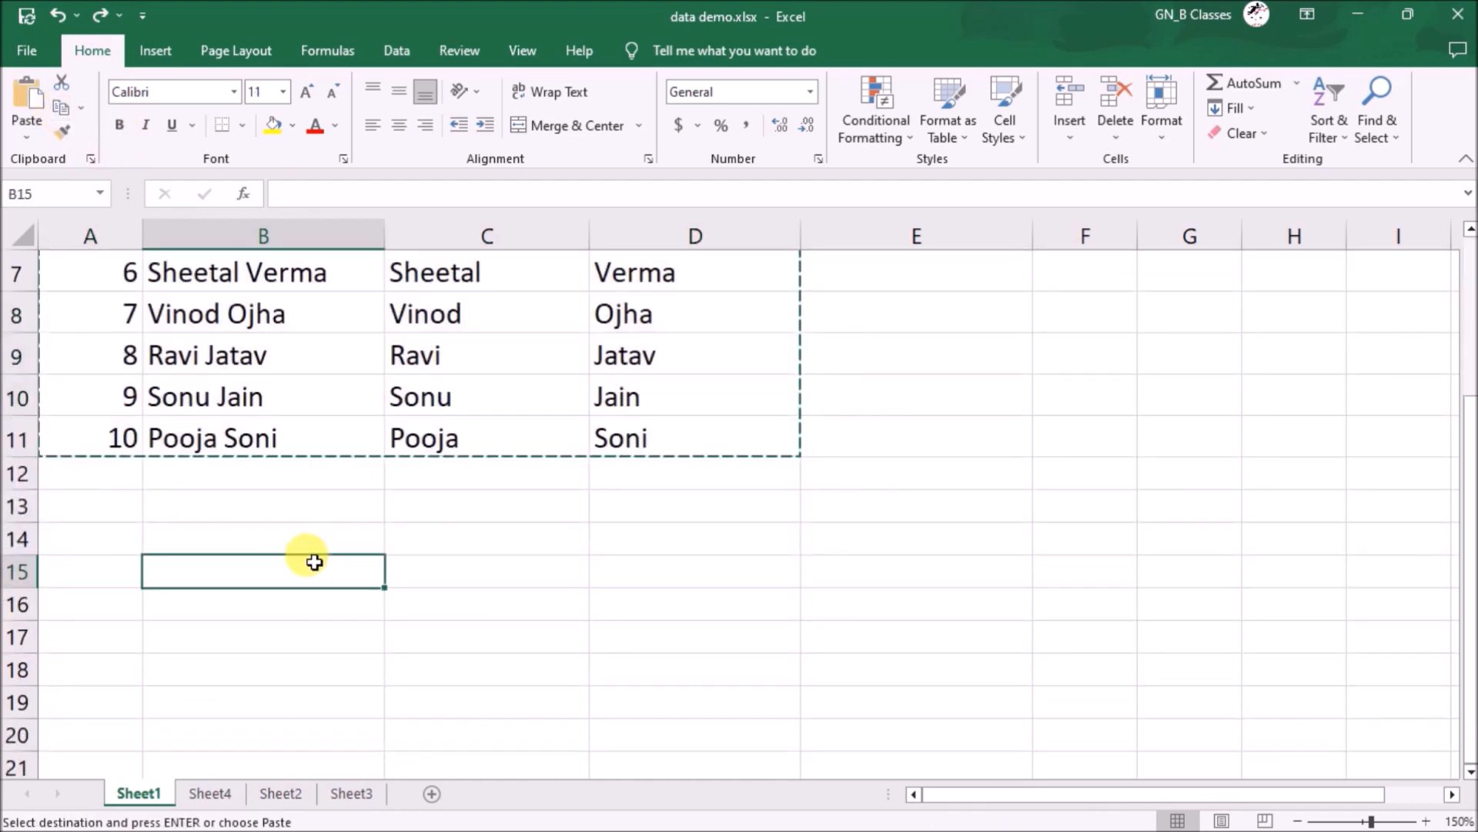
{"action": "left_click", "coordinate": [103, 568]}
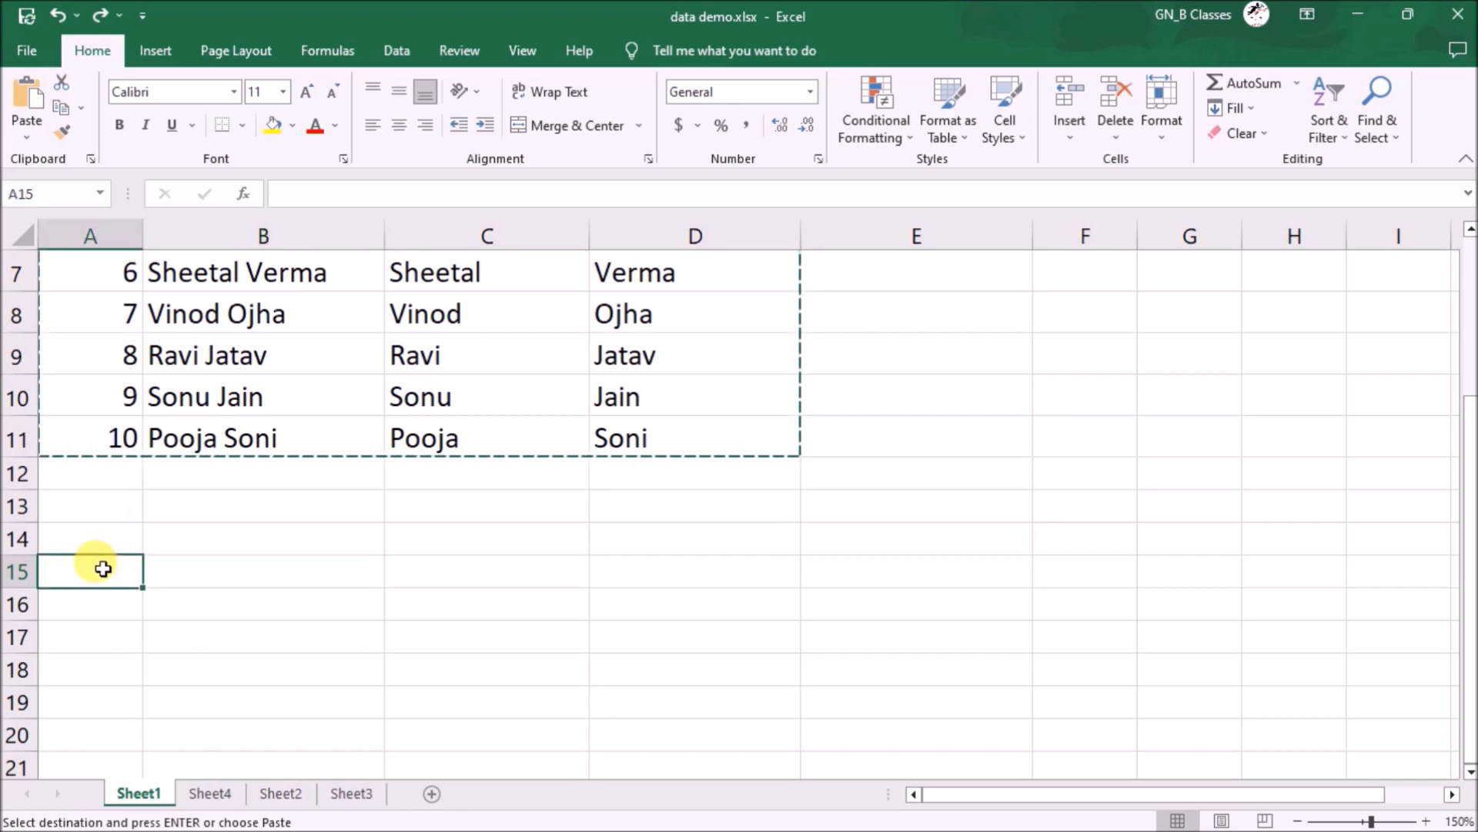
{"action": "left_click", "coordinate": [27, 134]}
{"action": "left_click", "coordinate": [99, 360]}
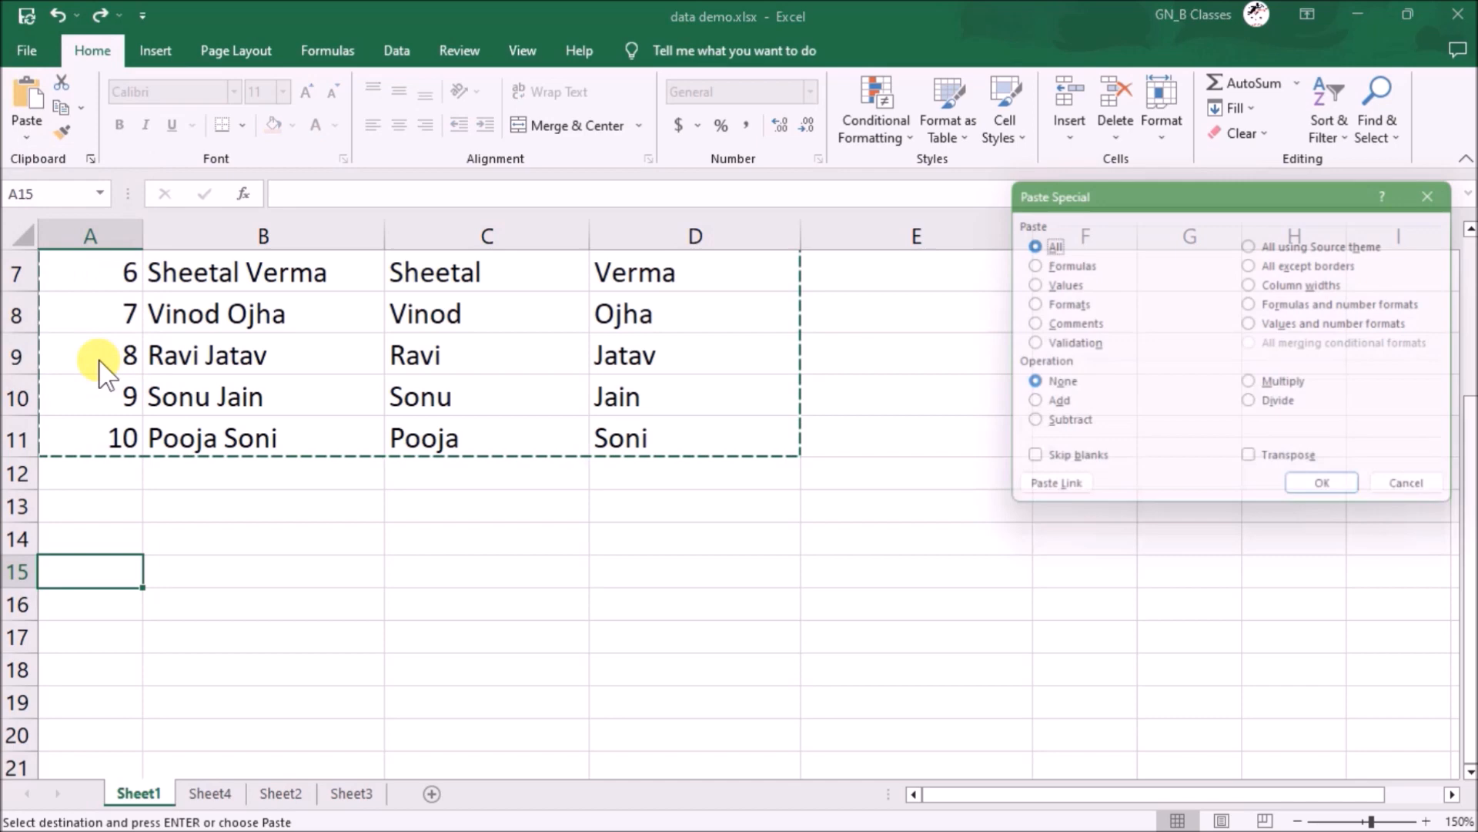
{"action": "left_click", "coordinate": [1298, 466]}
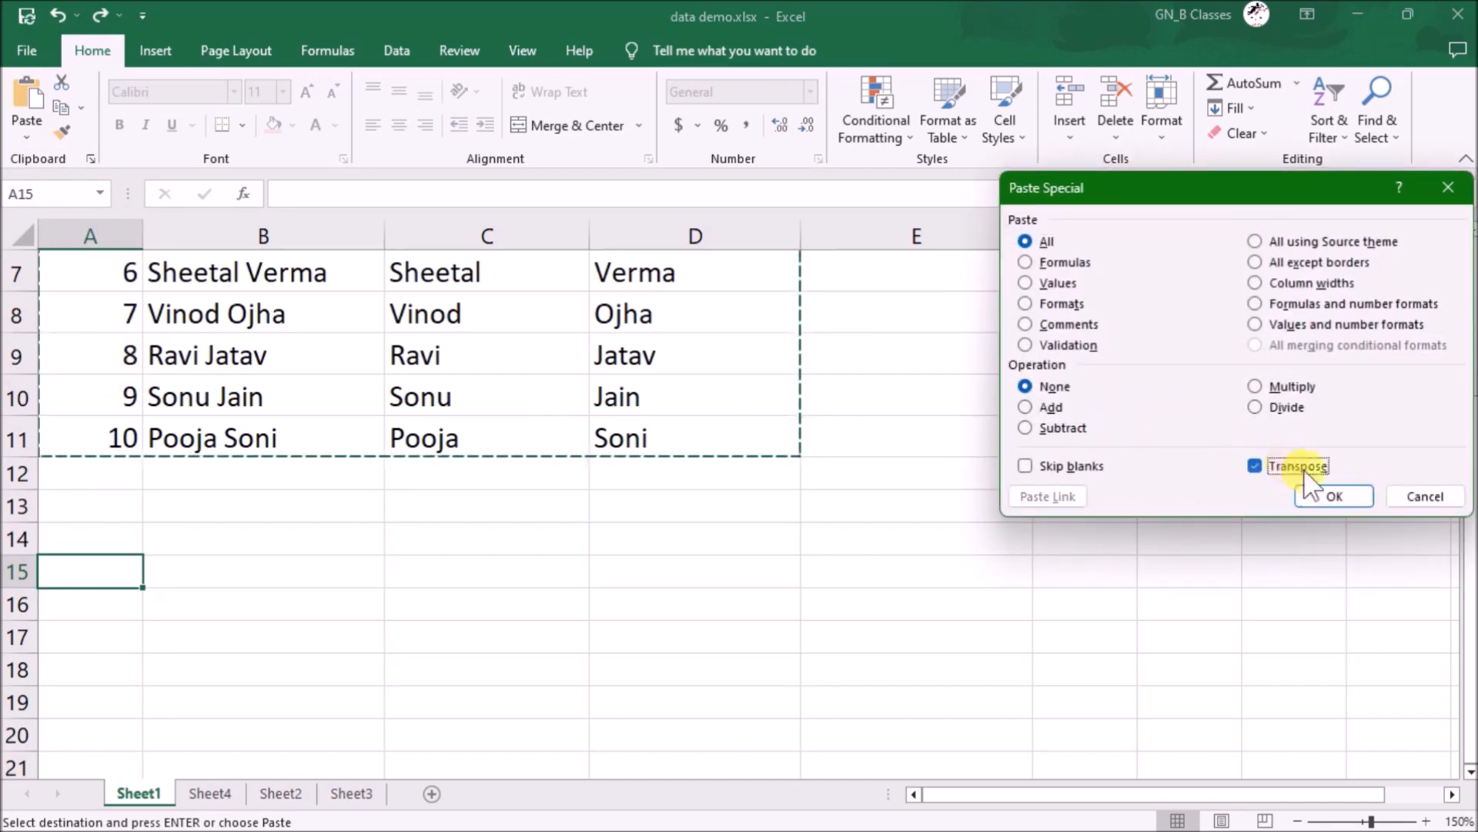
{"action": "left_click", "coordinate": [1332, 495]}
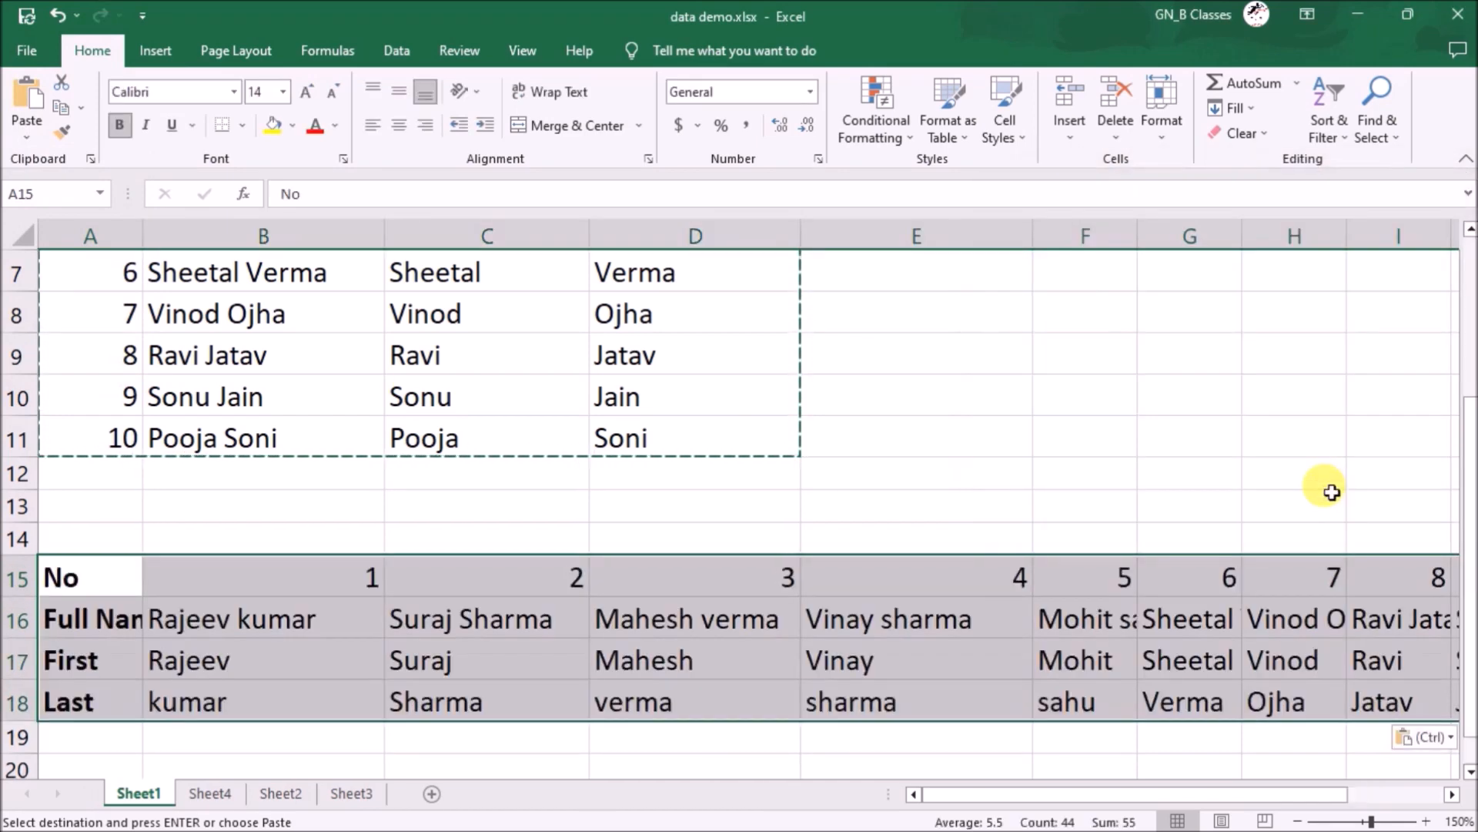
{"action": "left_click", "coordinate": [1139, 490]}
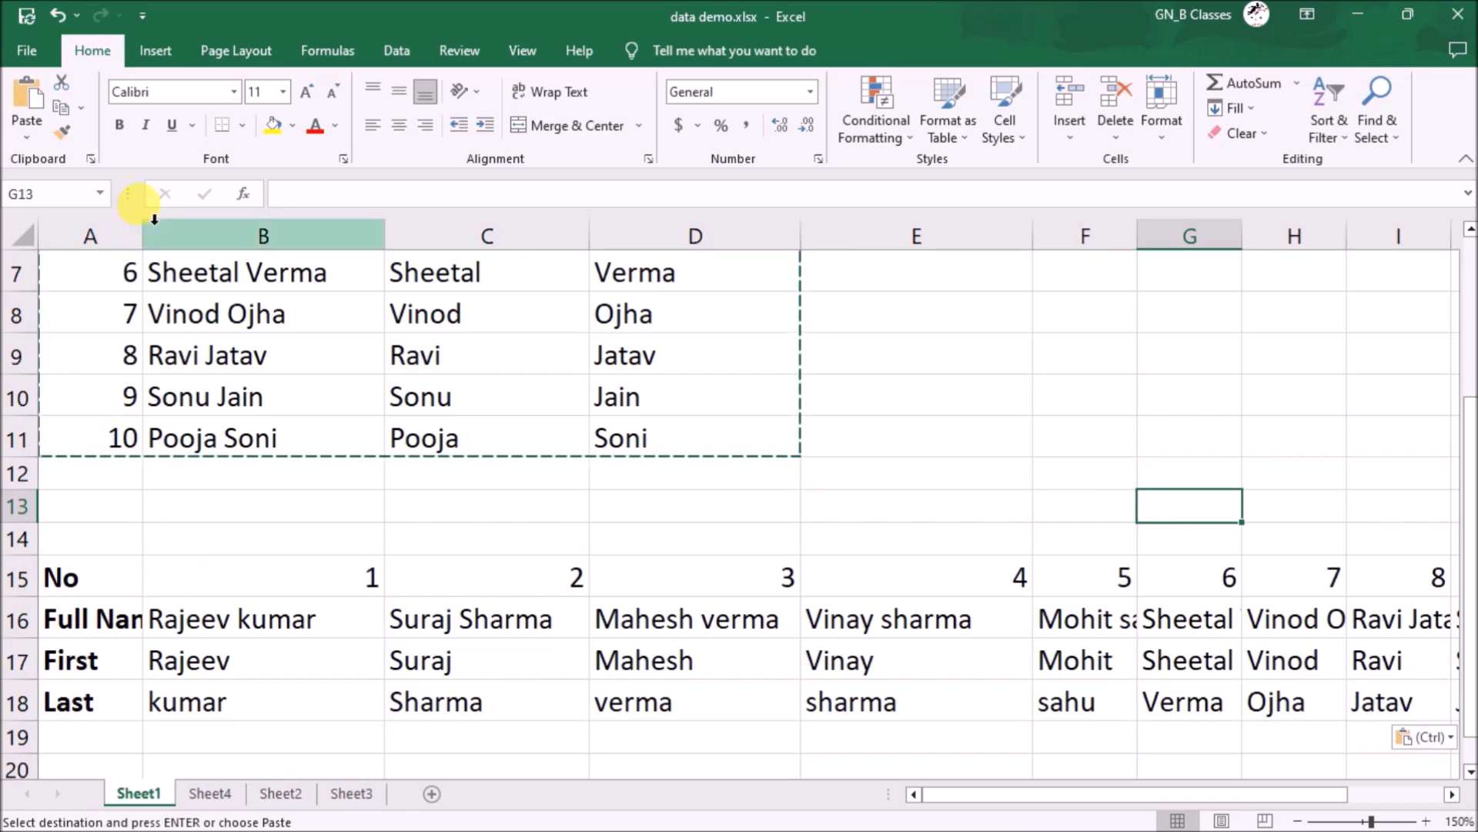
- Widen column A, then undo the transposed paste
{"action": "left_click_drag", "start_coordinate": [148, 230], "coordinate": [222, 233]}
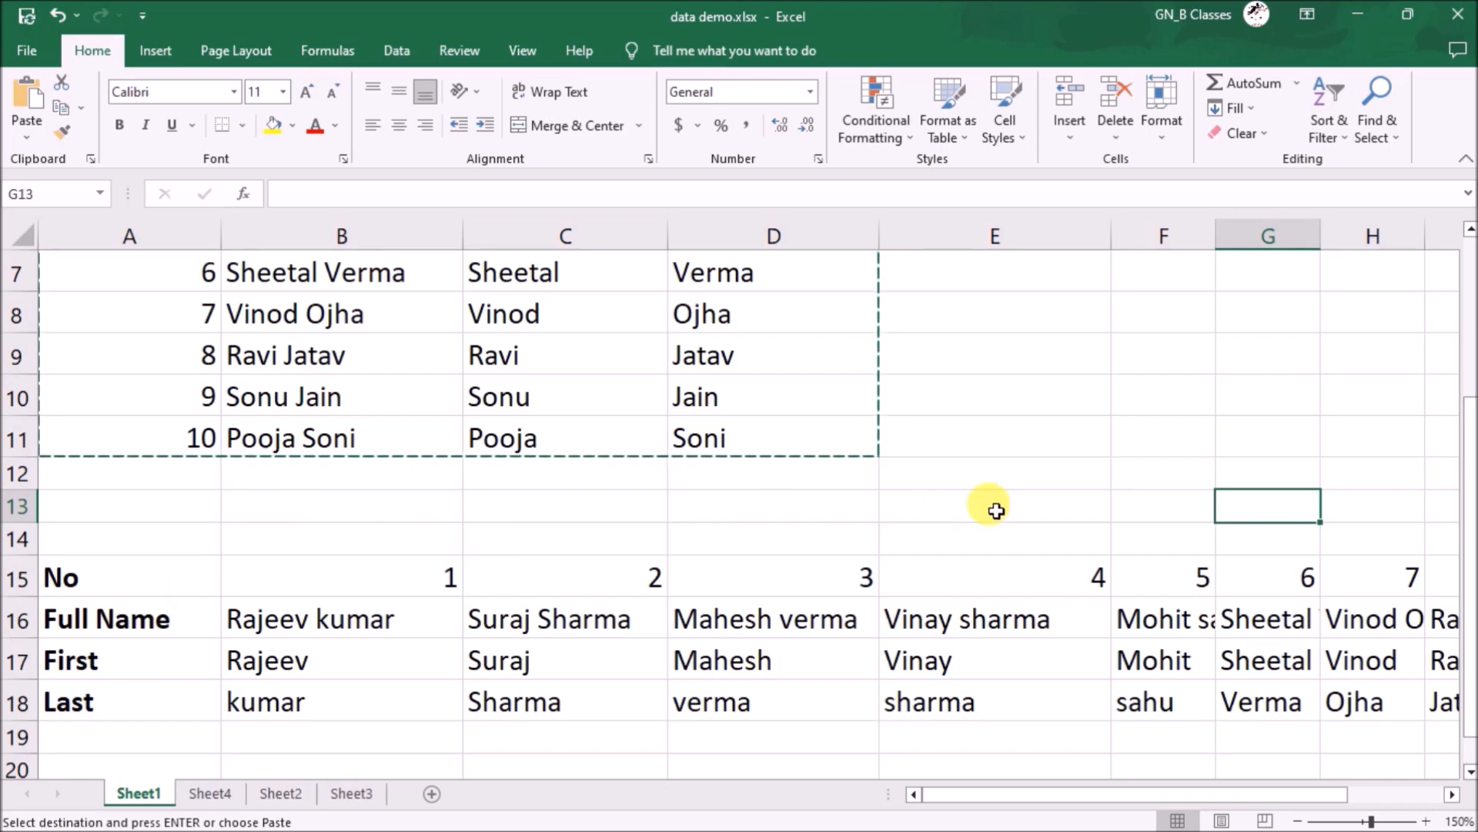
{"action": "key", "text": "ctrl+z"}
{"action": "key", "text": "ctrl+z"}
{"action": "scroll", "coordinate": [996, 511], "scroll_direction": "up", "scroll_amount": 2}
- Enter the heading 'Aadha no' in E1 and a 12-digit ID number in E2
{"action": "left_click", "coordinate": [938, 284]}
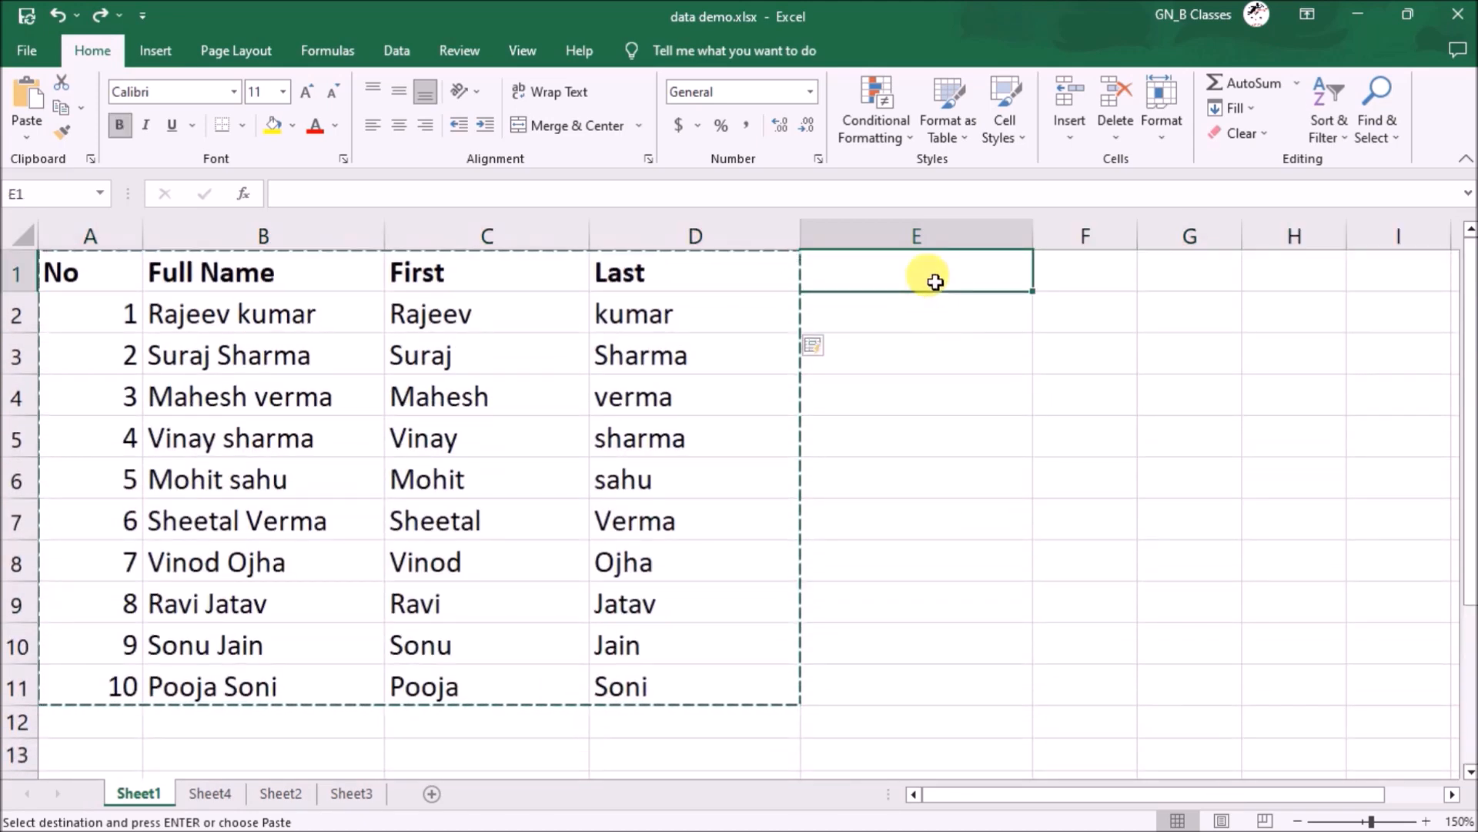
{"action": "type", "text": "Aadha no"}
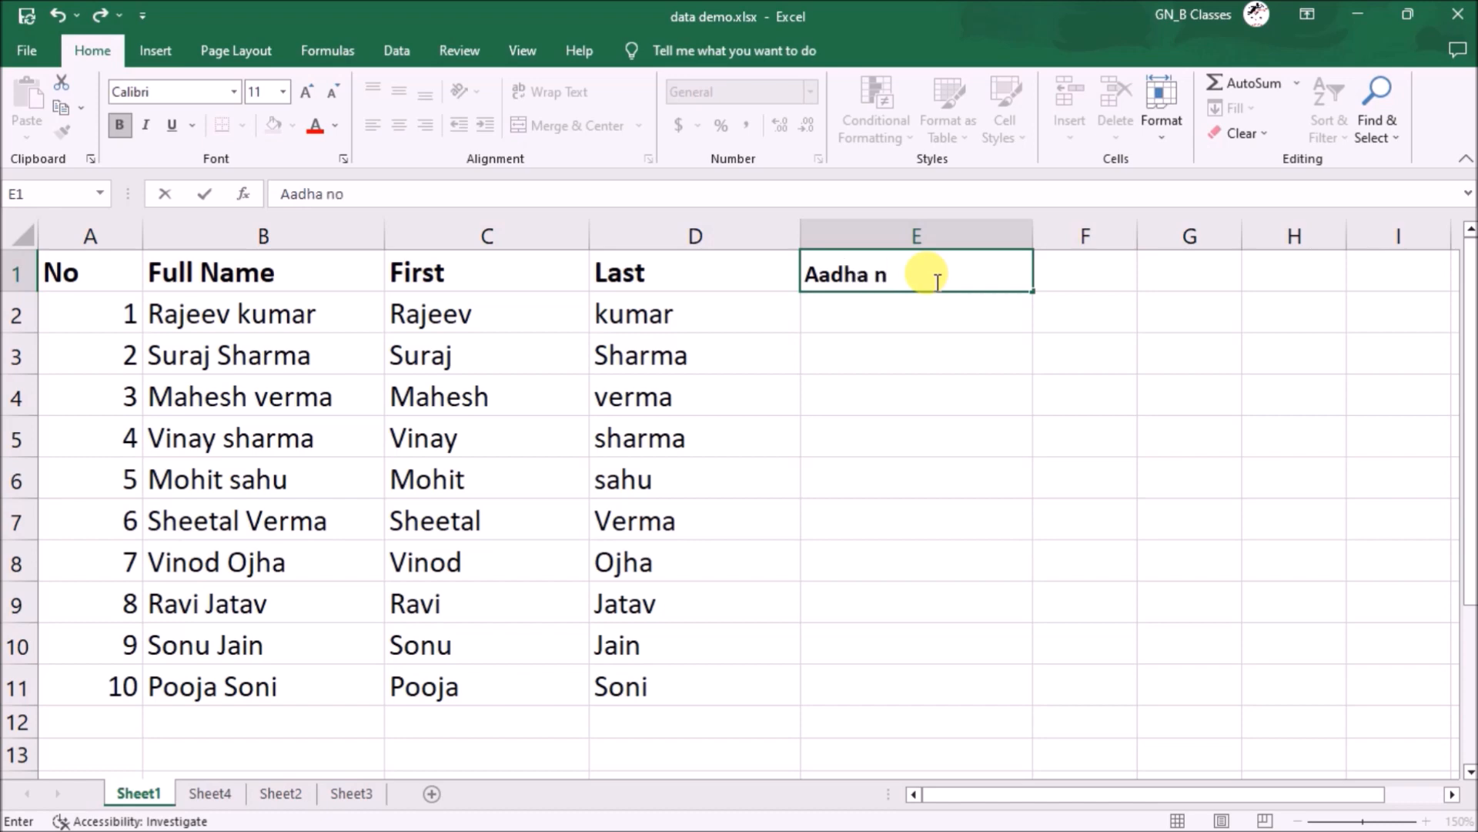
{"action": "key", "text": "Return"}
{"action": "type", "text": "123456789123"}
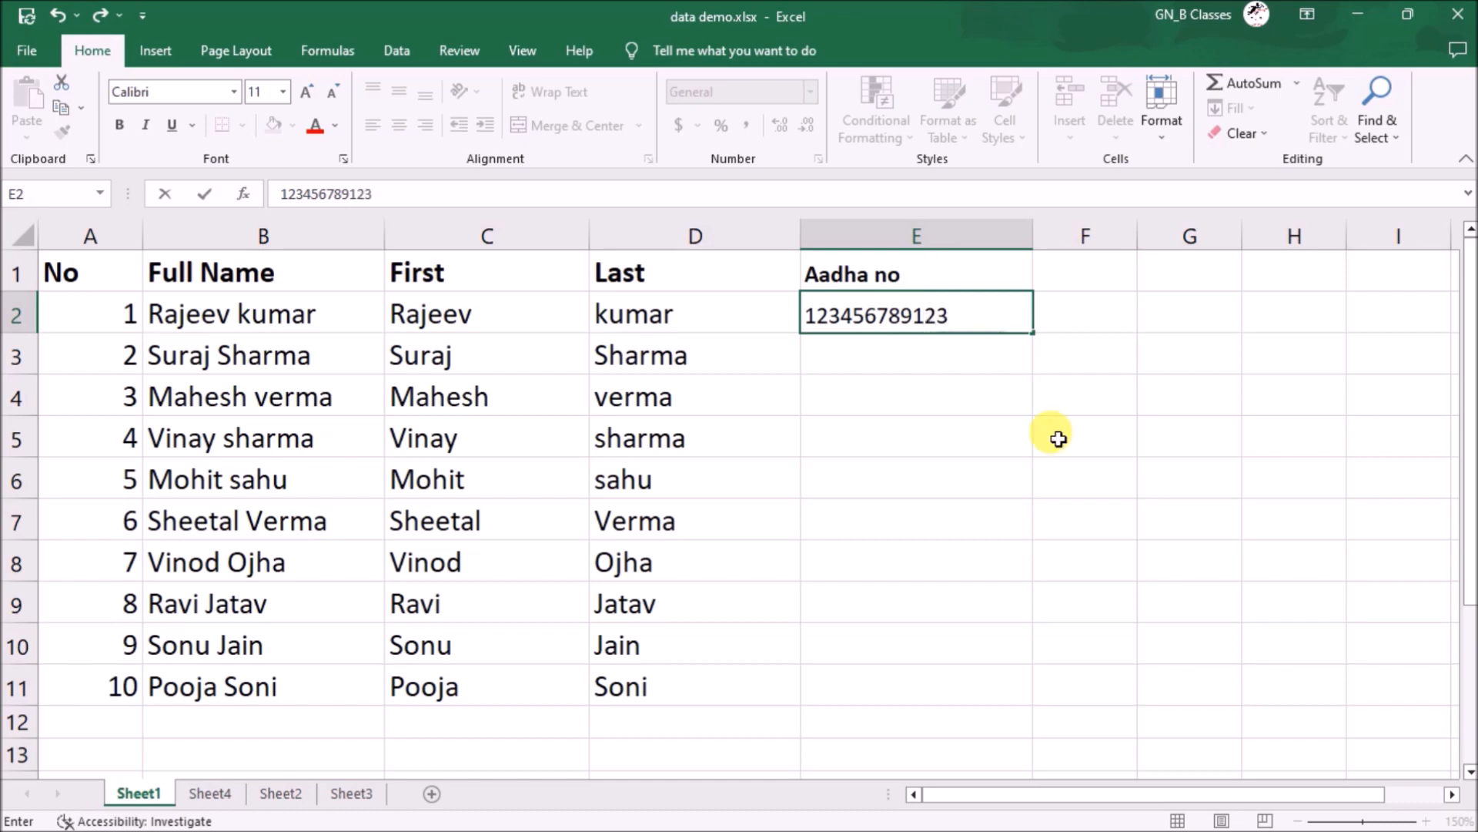
{"action": "key", "text": "Return"}
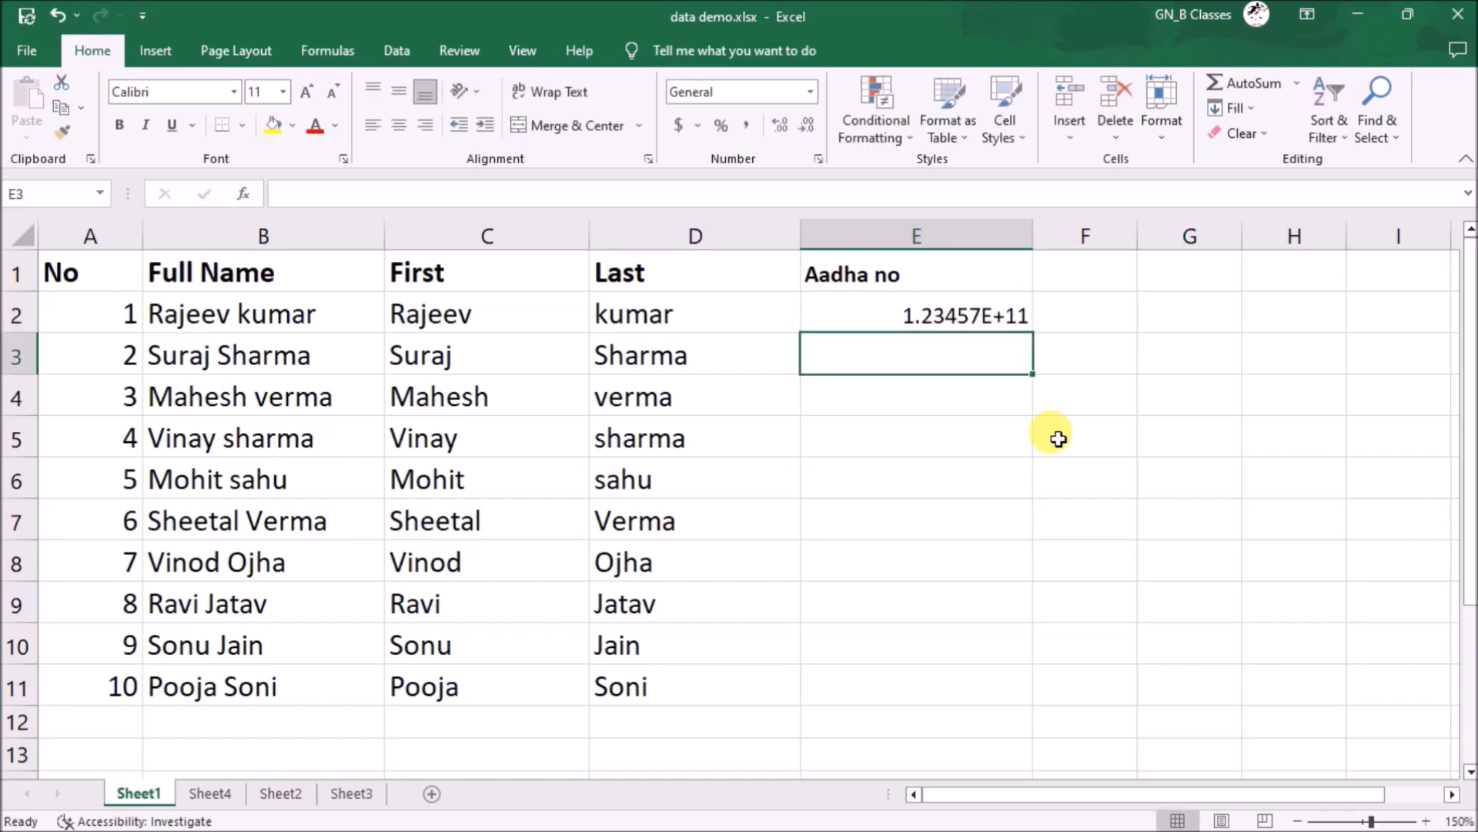
- Format column E as Number with zero decimals, then start entering the next ID in E3
{"action": "left_click", "coordinate": [1004, 240]}
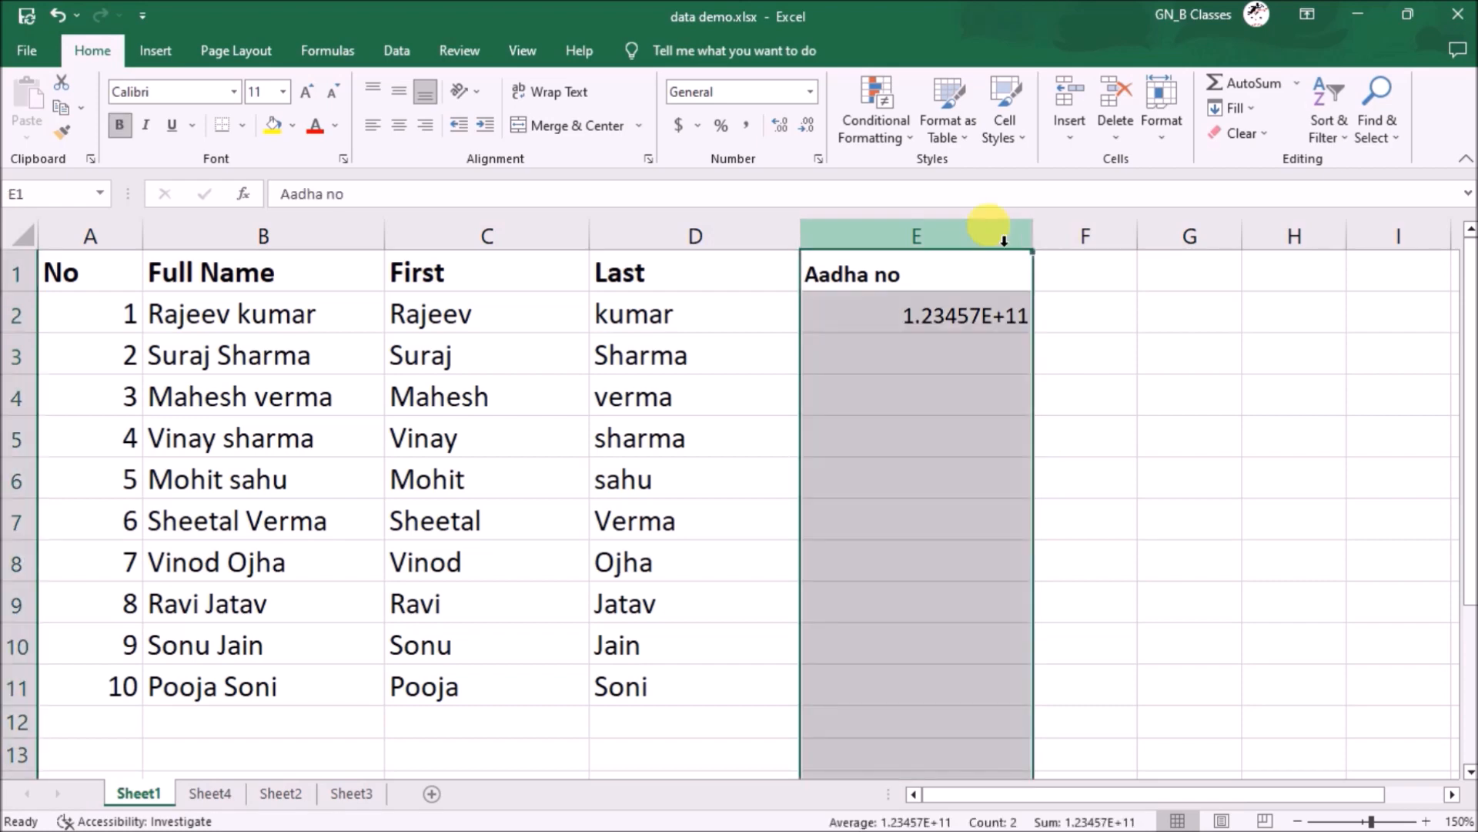
{"action": "left_click", "coordinate": [810, 91]}
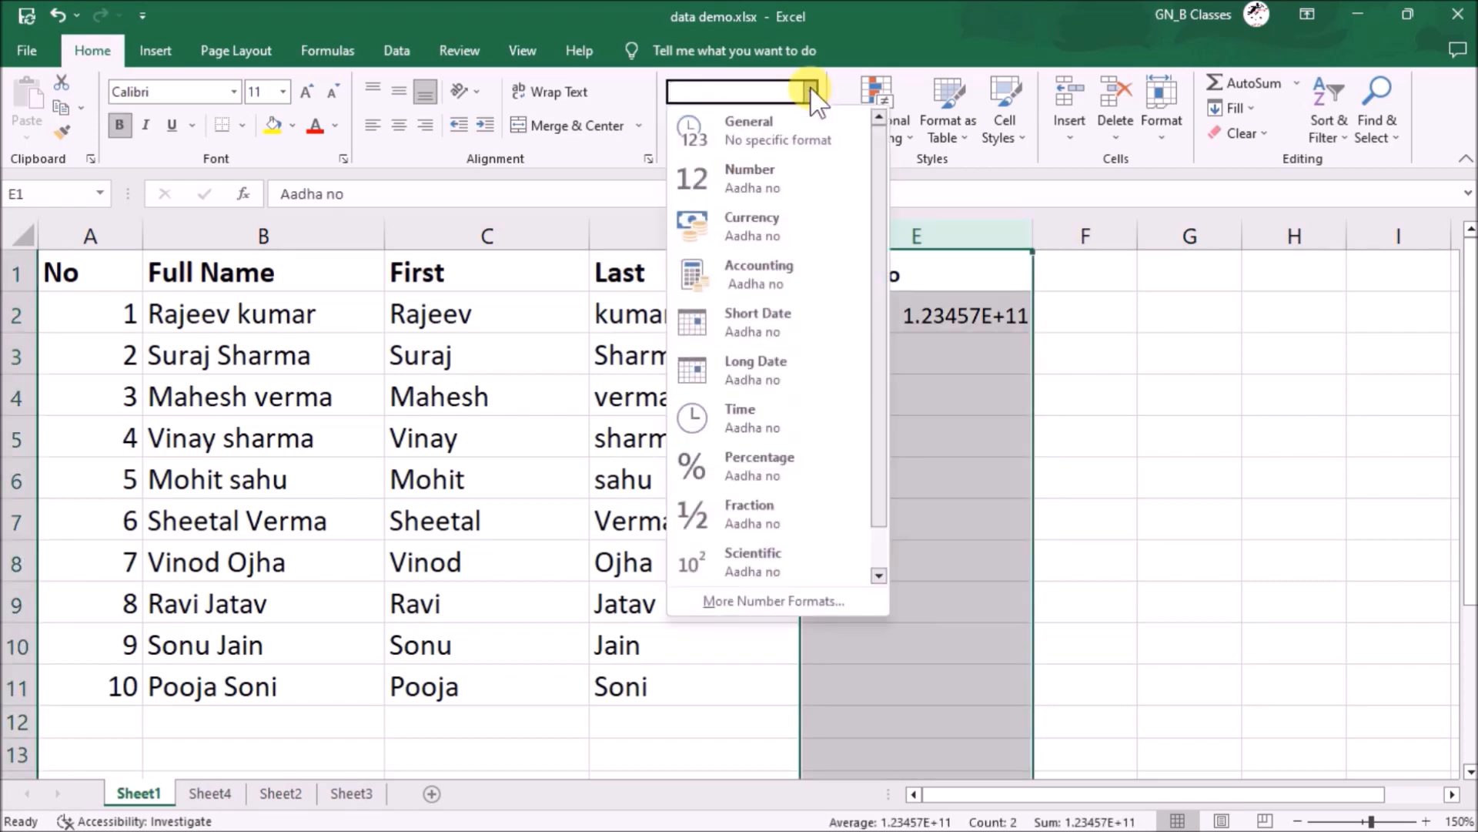
{"action": "left_click", "coordinate": [768, 182]}
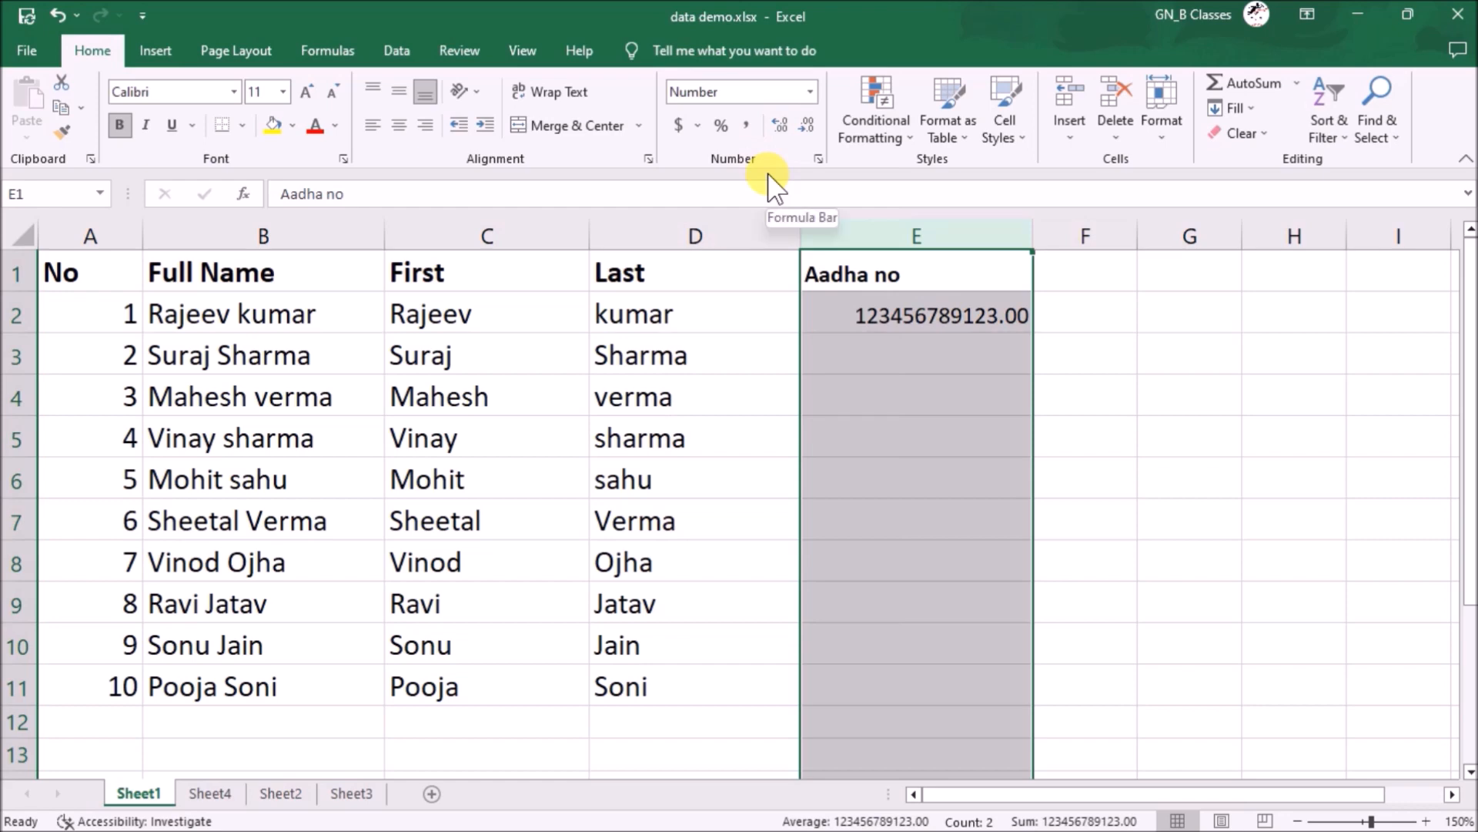
{"action": "left_click", "coordinate": [806, 126]}
{"action": "left_click", "coordinate": [805, 127]}
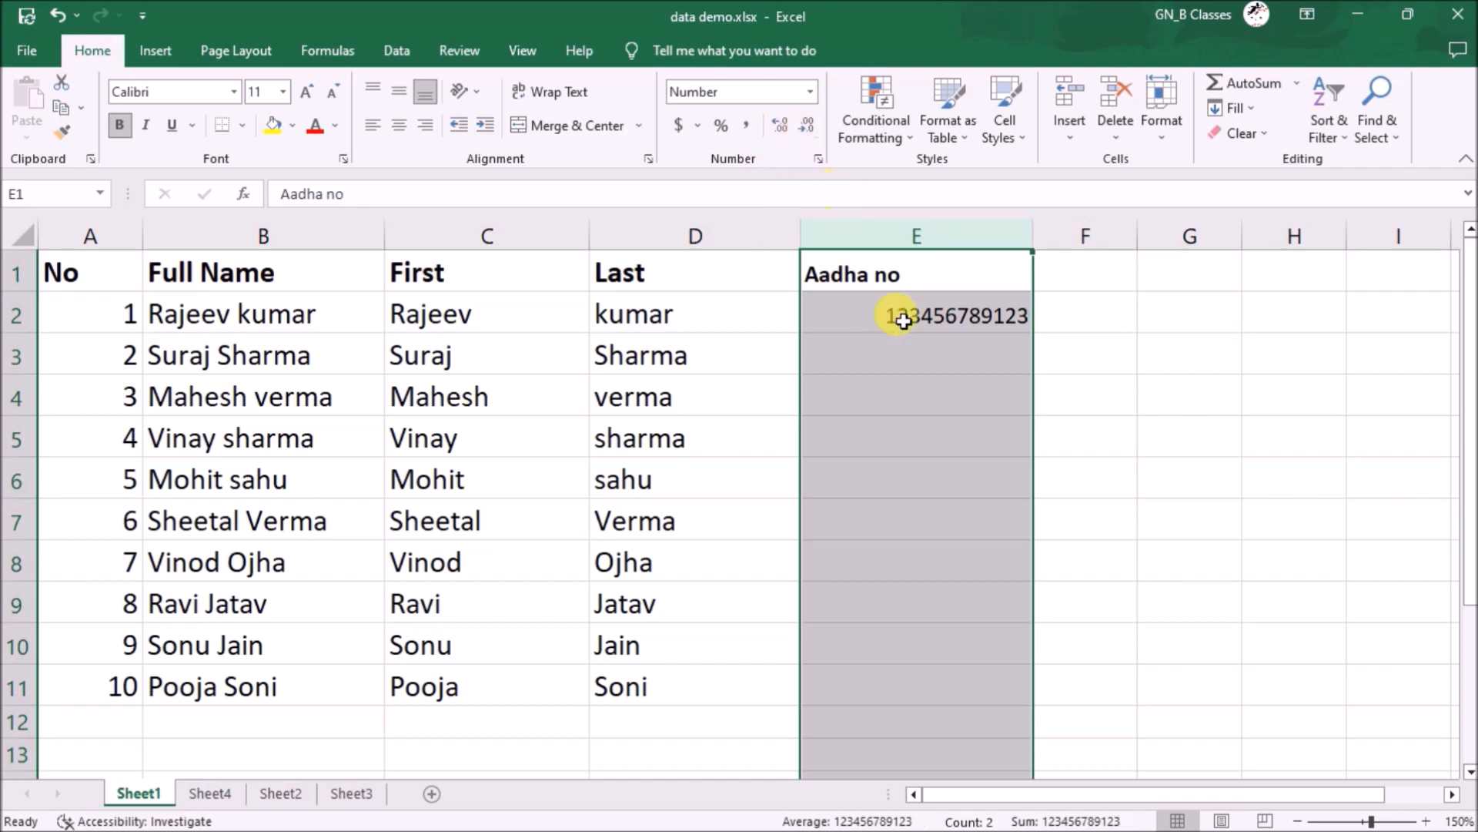
{"action": "left_click", "coordinate": [926, 358]}
{"action": "type", "text": "98562365478589"}
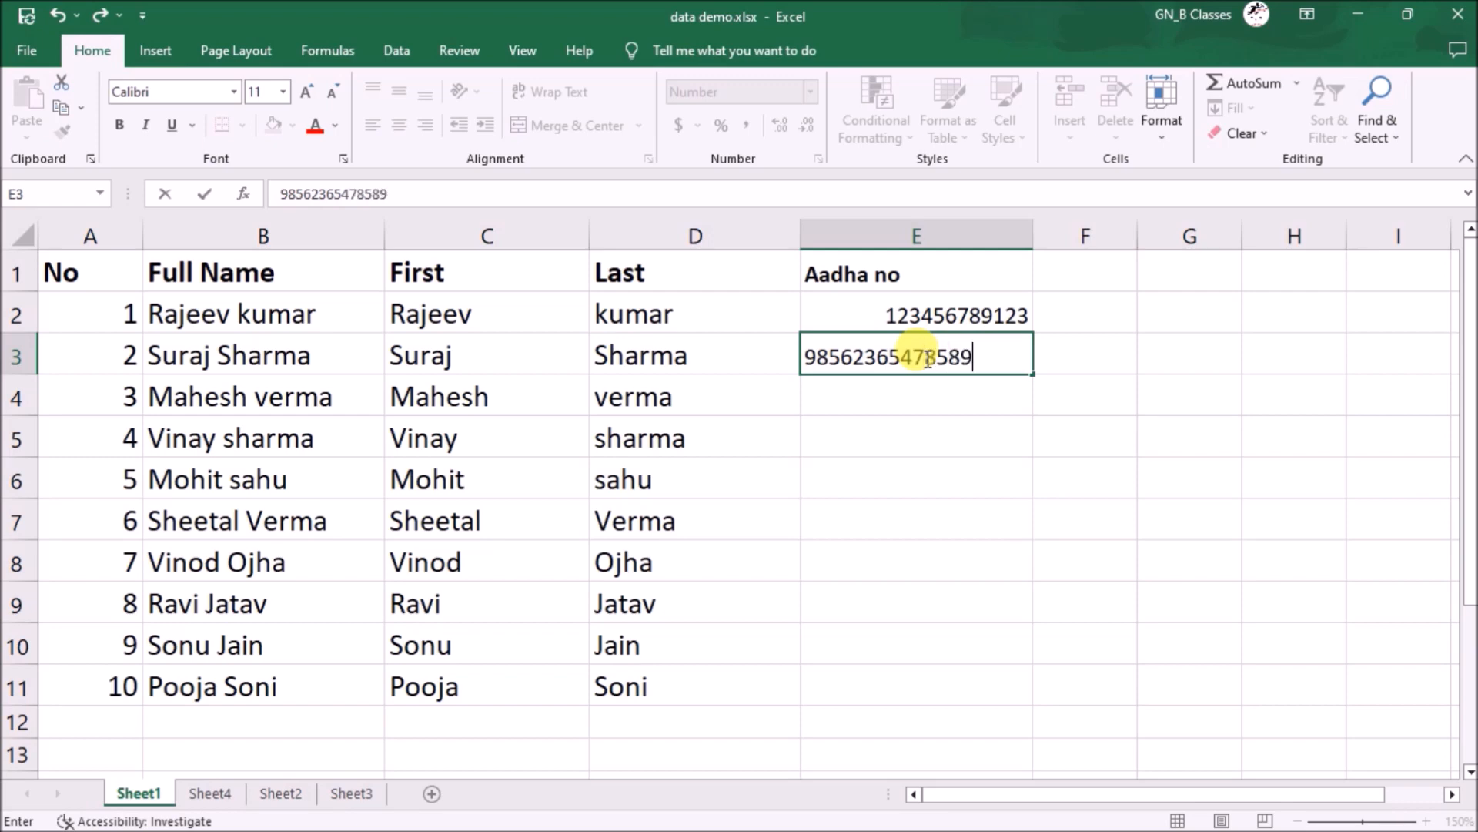
- Commit the 14-digit ID in E3, enter a 16-digit ID in E4, then clear E4
{"action": "key", "text": "Return"}
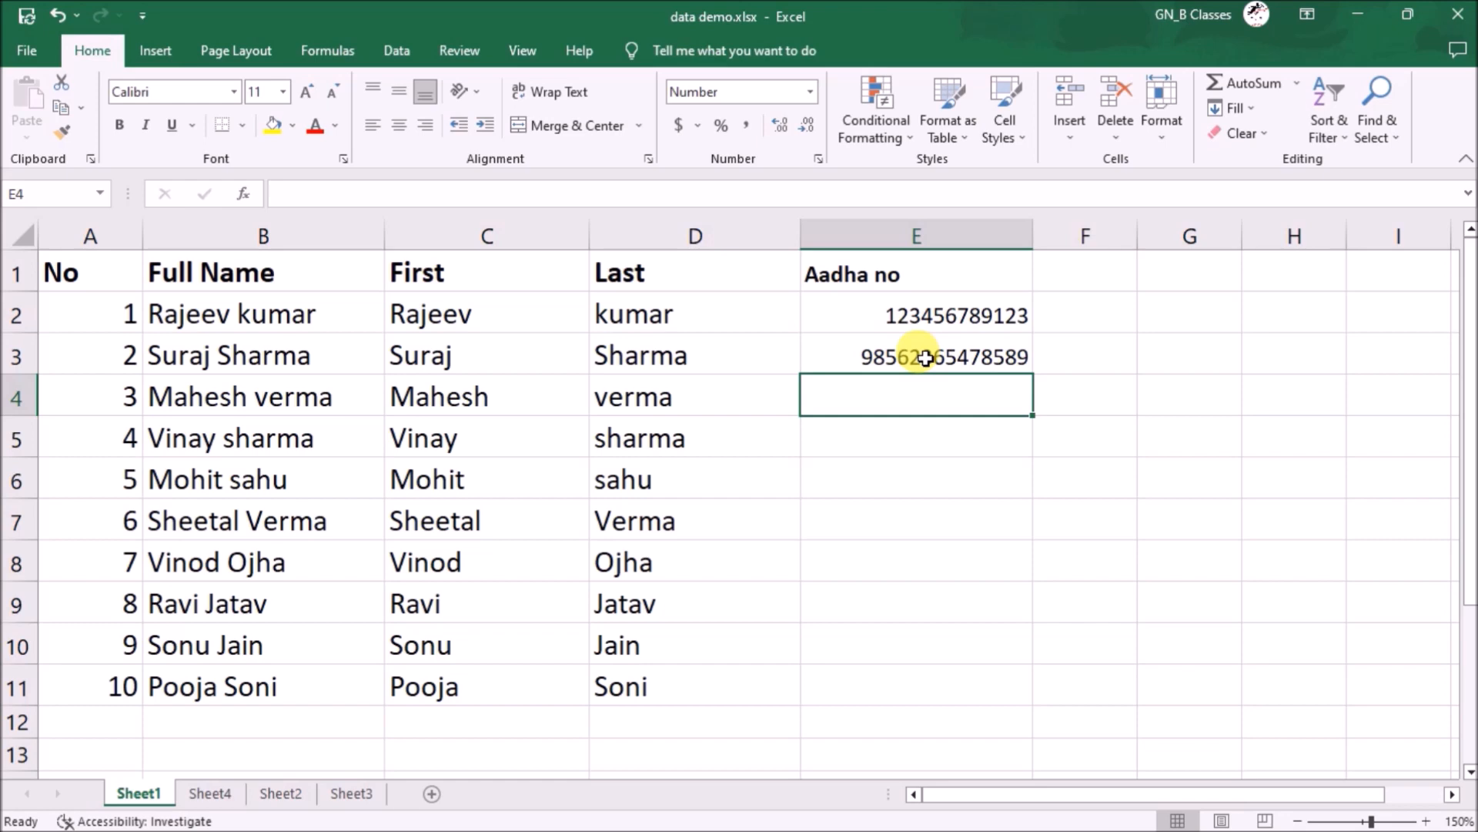
{"action": "type", "text": "1234567891234567"}
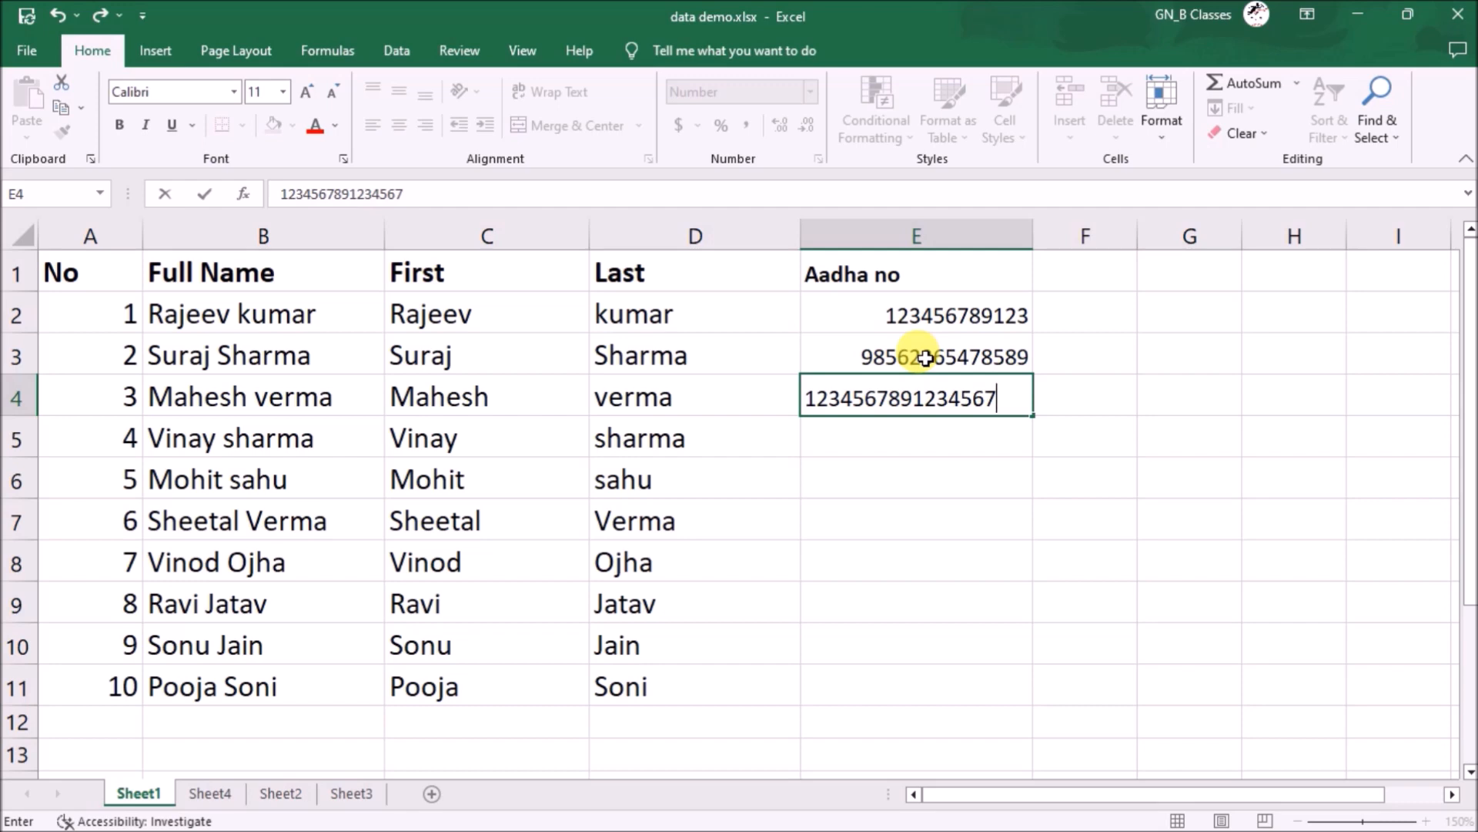
{"action": "key", "text": "Return"}
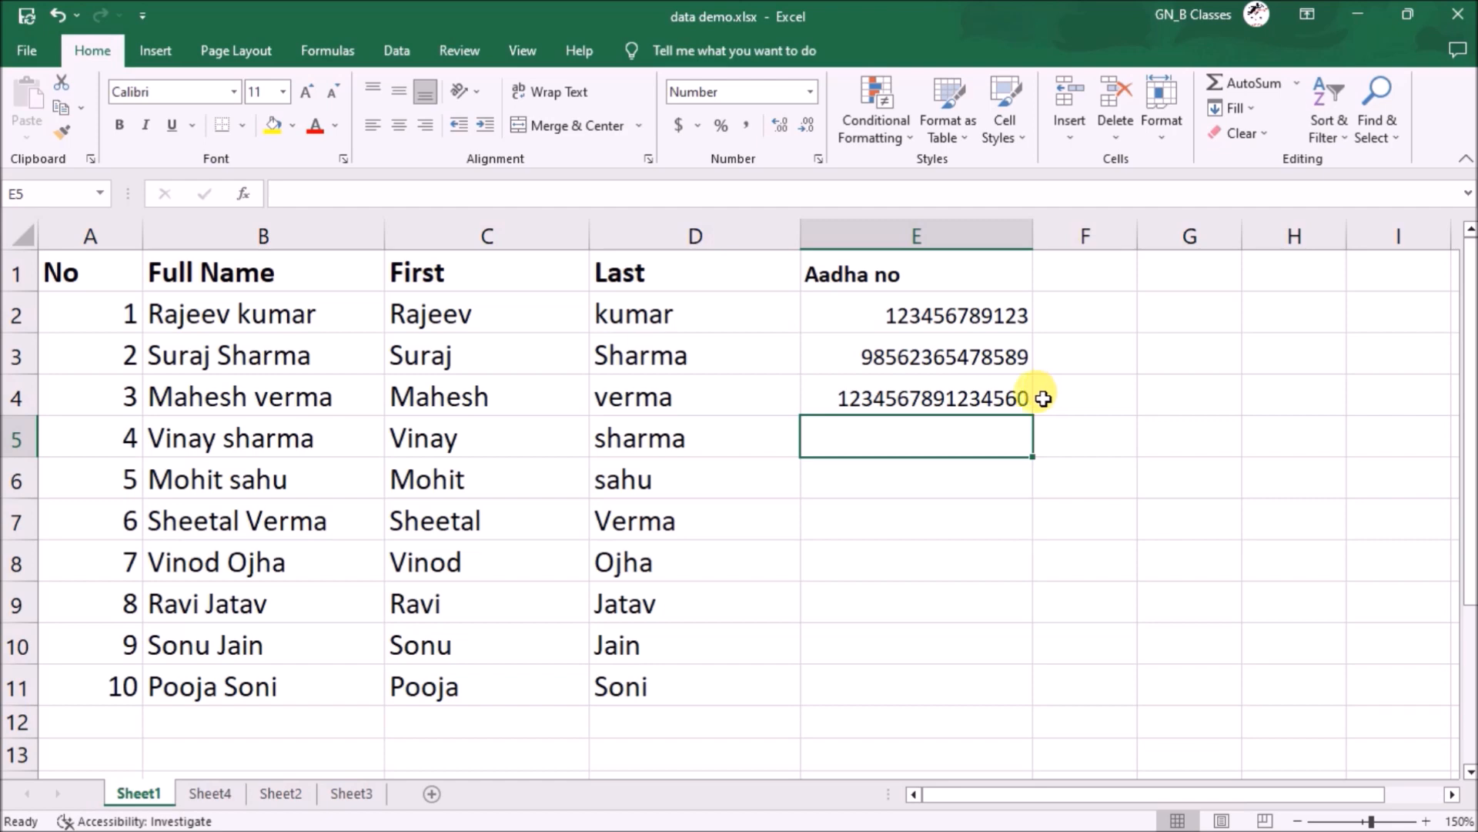
{"action": "left_click", "coordinate": [985, 408]}
{"action": "key", "text": "Delete"}
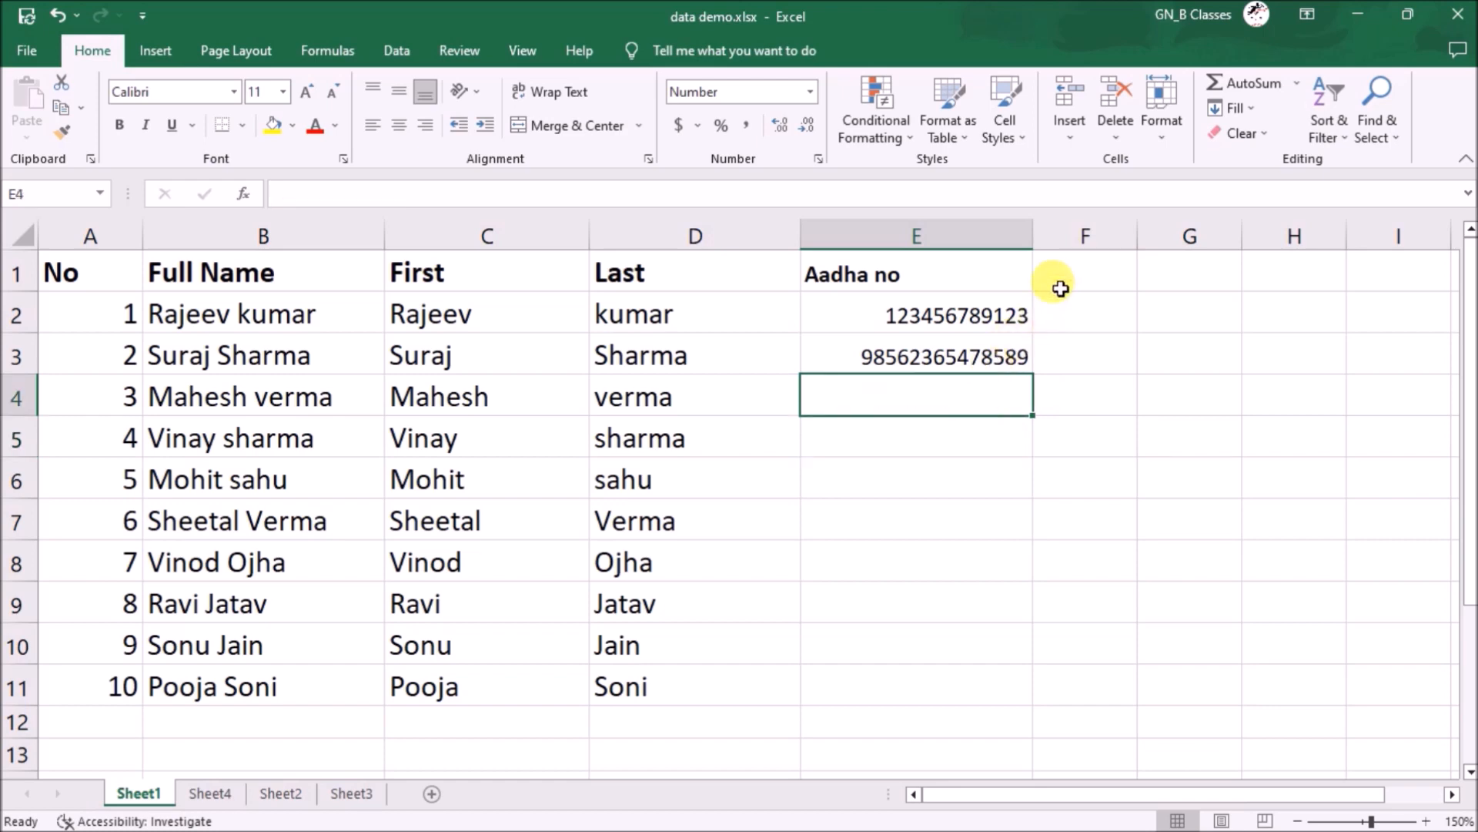
{"action": "left_click", "coordinate": [1070, 233]}
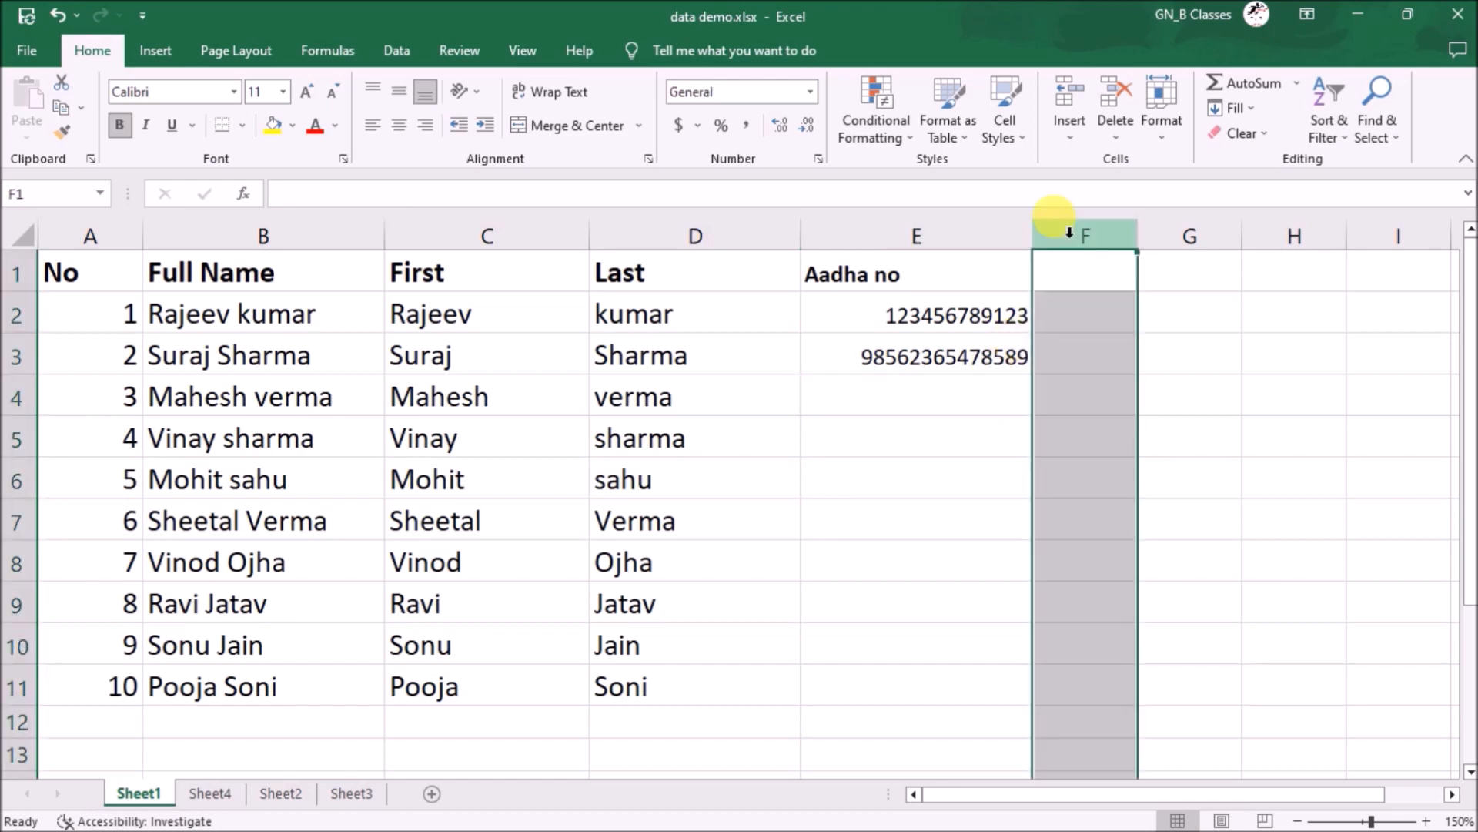
- Format column F as Text and widen it to fit long numbers
{"action": "left_click", "coordinate": [804, 92]}
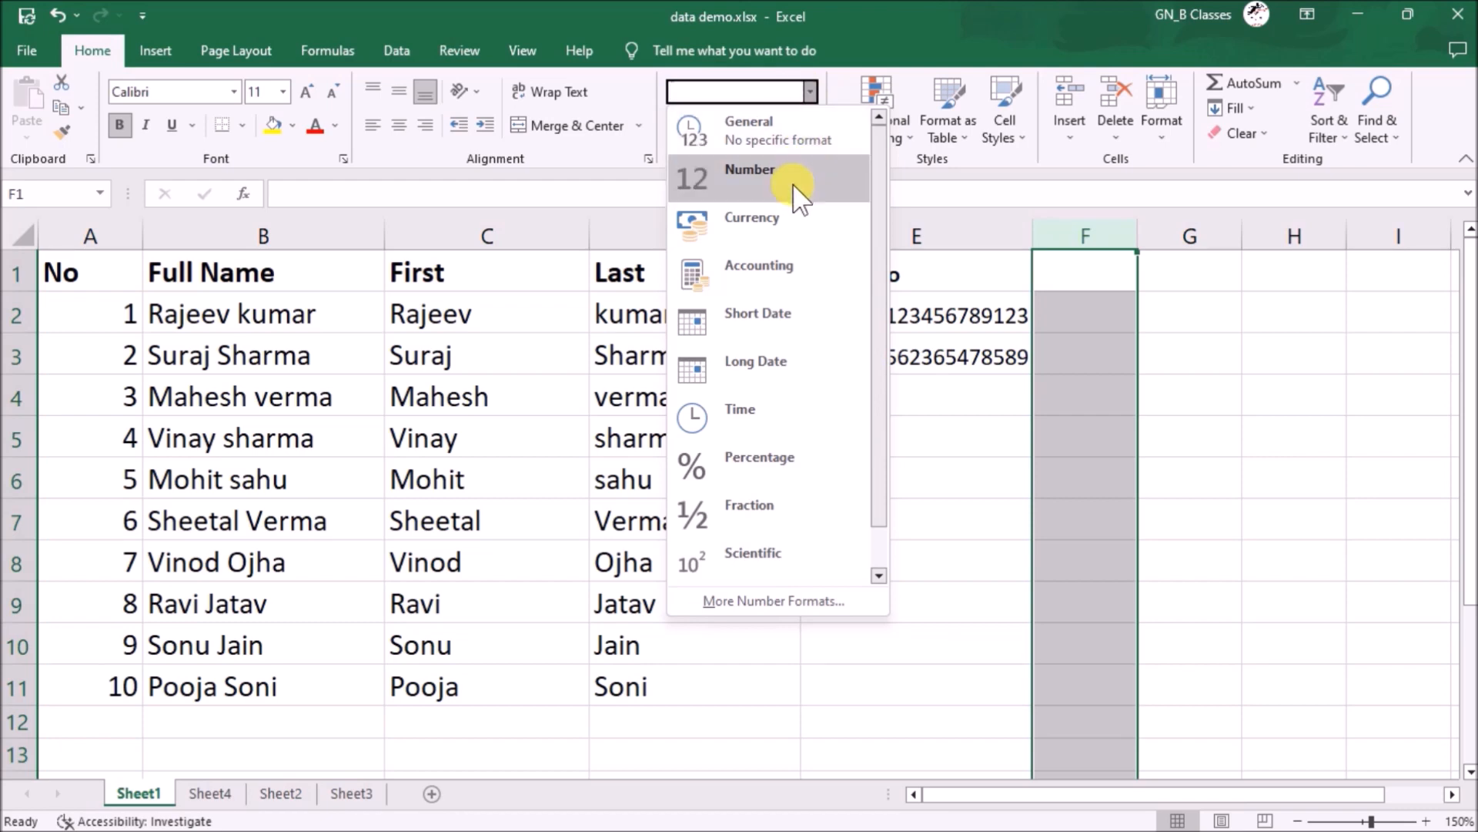
{"action": "scroll", "coordinate": [798, 193], "scroll_direction": "down", "scroll_amount": 1}
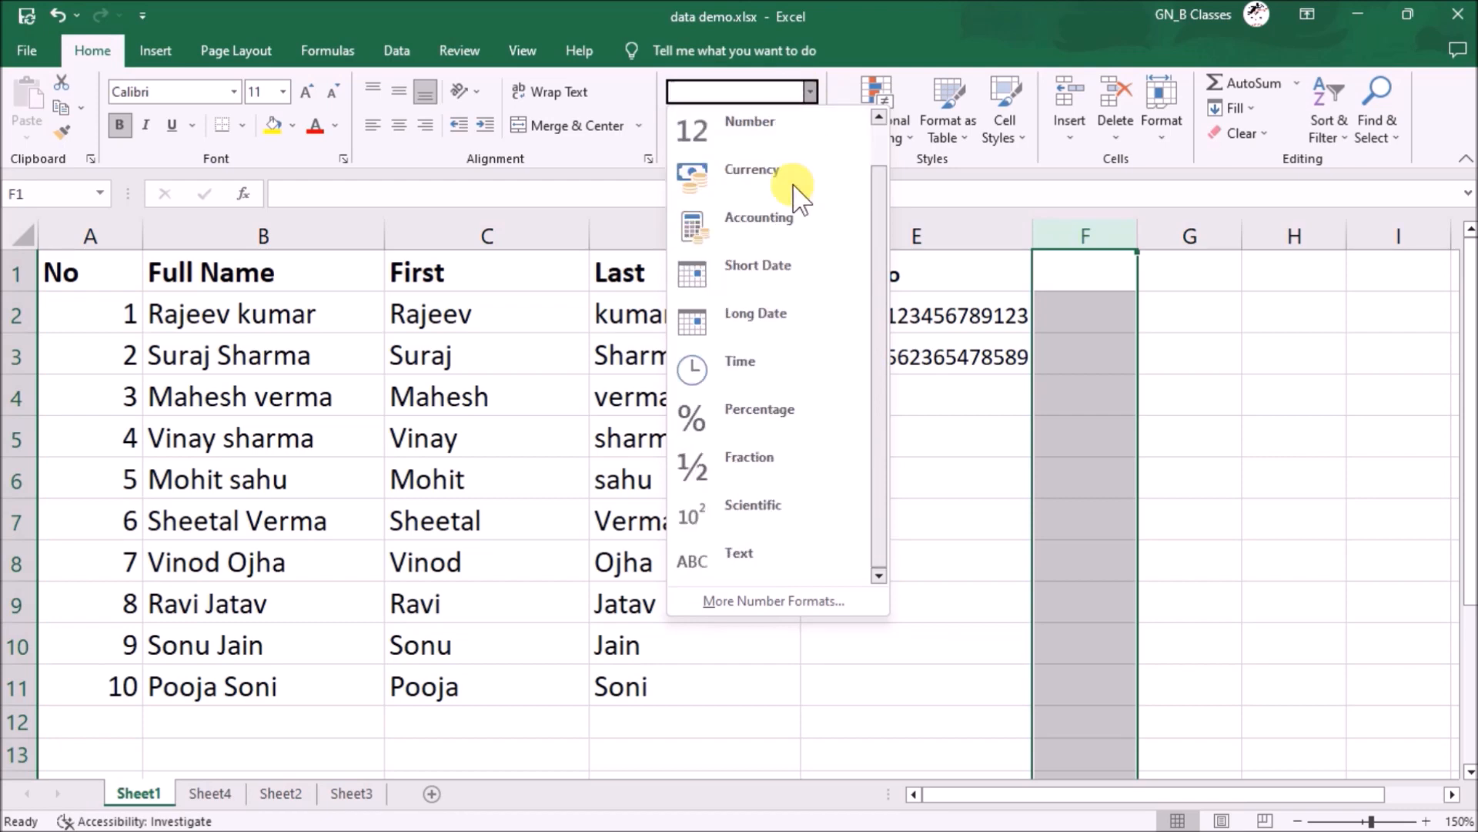
{"action": "left_click", "coordinate": [772, 574]}
{"action": "right_click", "coordinate": [1135, 229]}
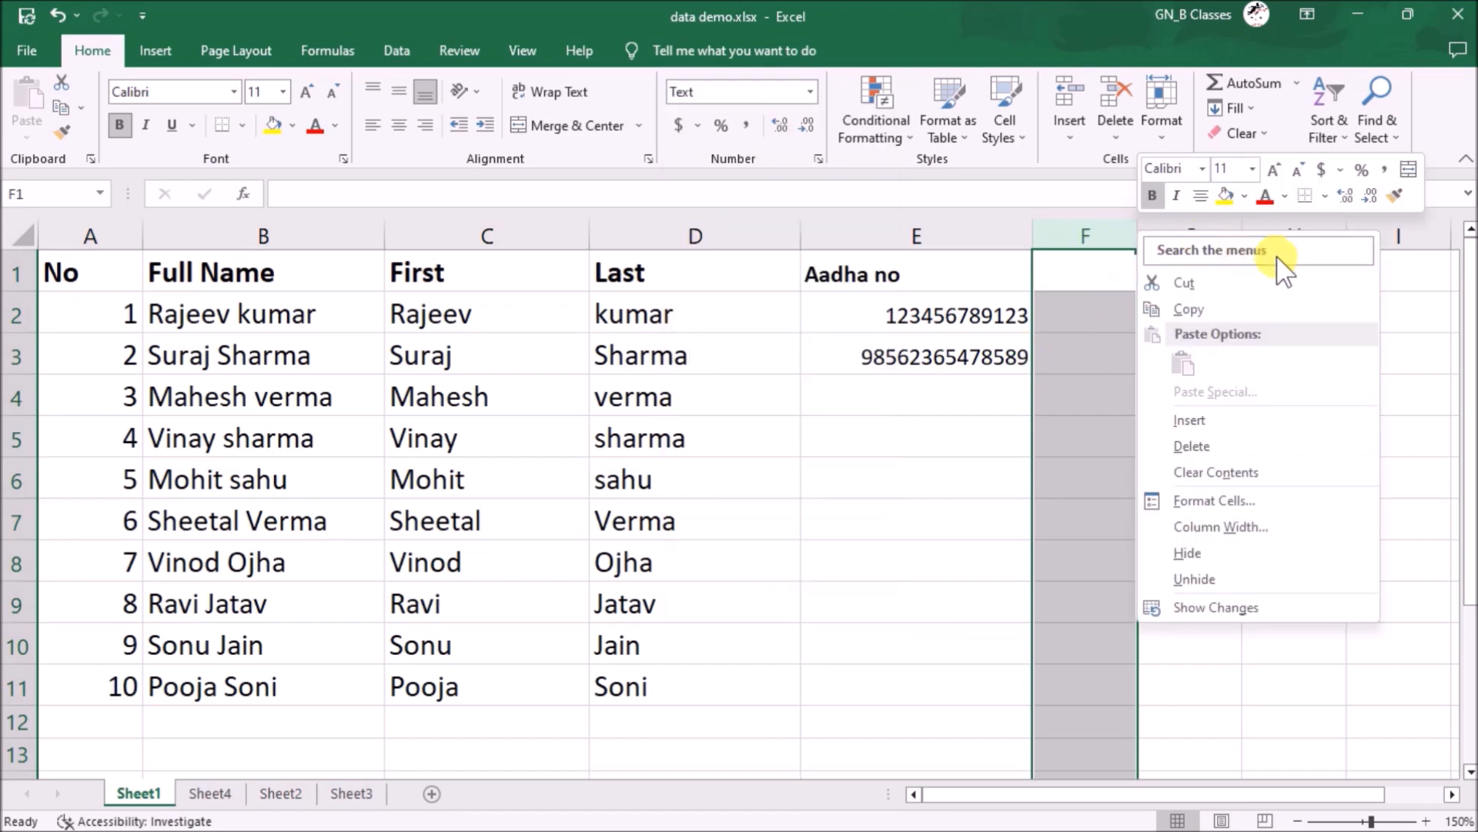
{"action": "key", "text": "Escape"}
{"action": "left_click_drag", "start_coordinate": [1136, 238], "coordinate": [1297, 291]}
- Enter three long ID numbers into F2, F3 and F4
{"action": "left_click", "coordinate": [1216, 299]}
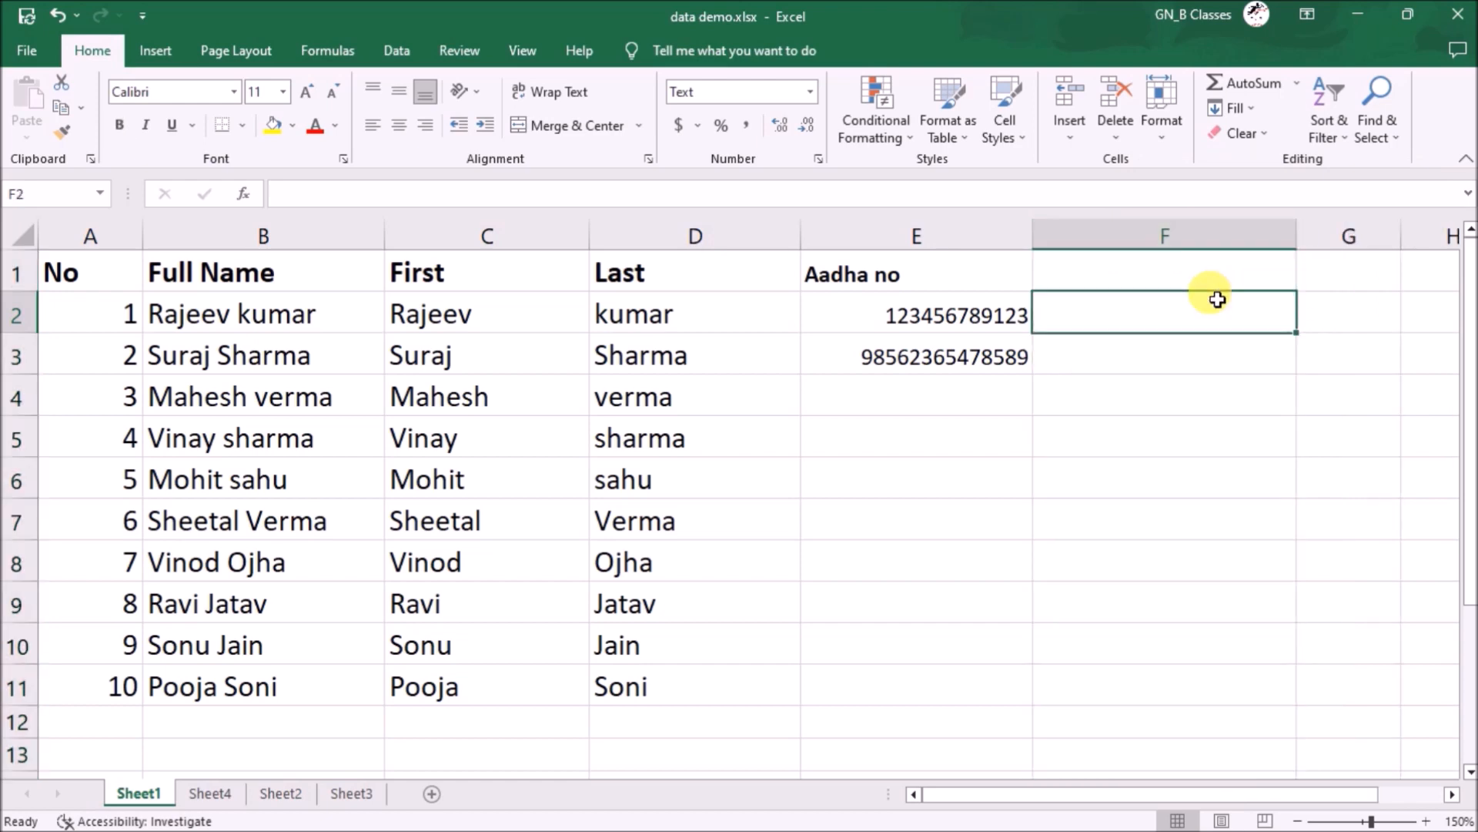
{"action": "type", "text": "9896565656465656656"}
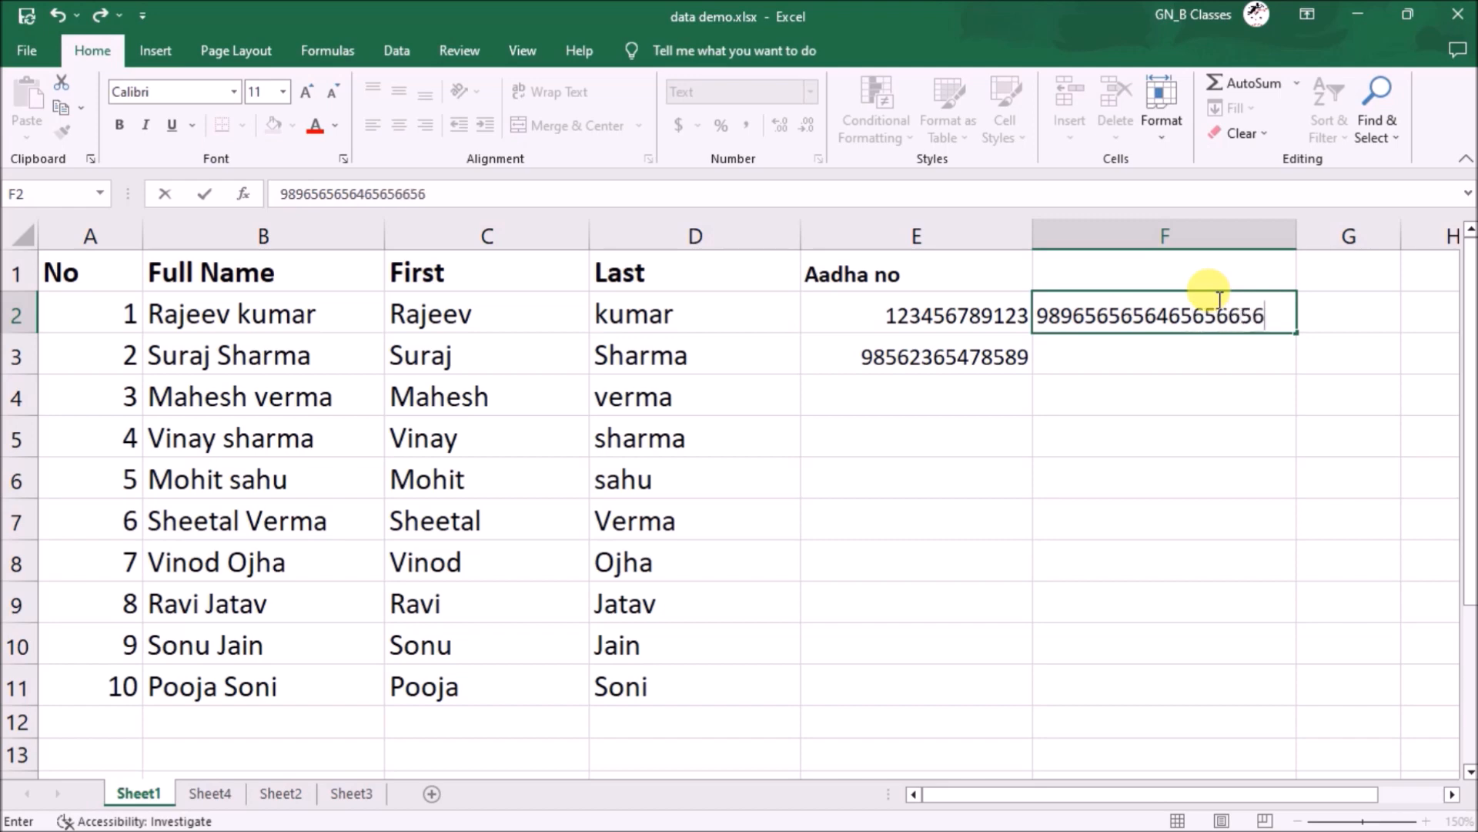
{"action": "key", "text": "Return"}
{"action": "type", "text": "6565656565656565626"}
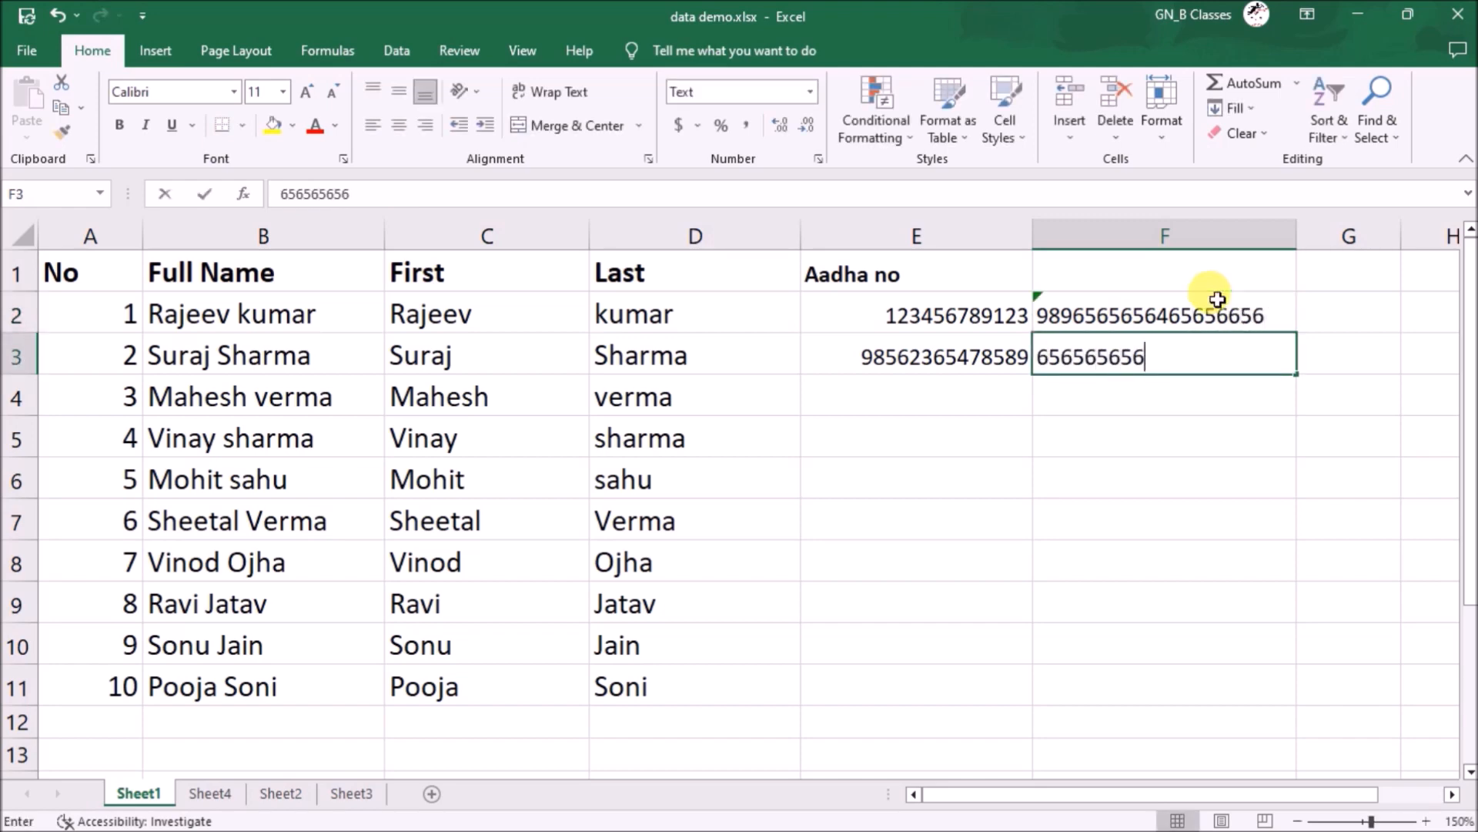
{"action": "key", "text": "Return"}
{"action": "type", "text": "3126565656565655"}
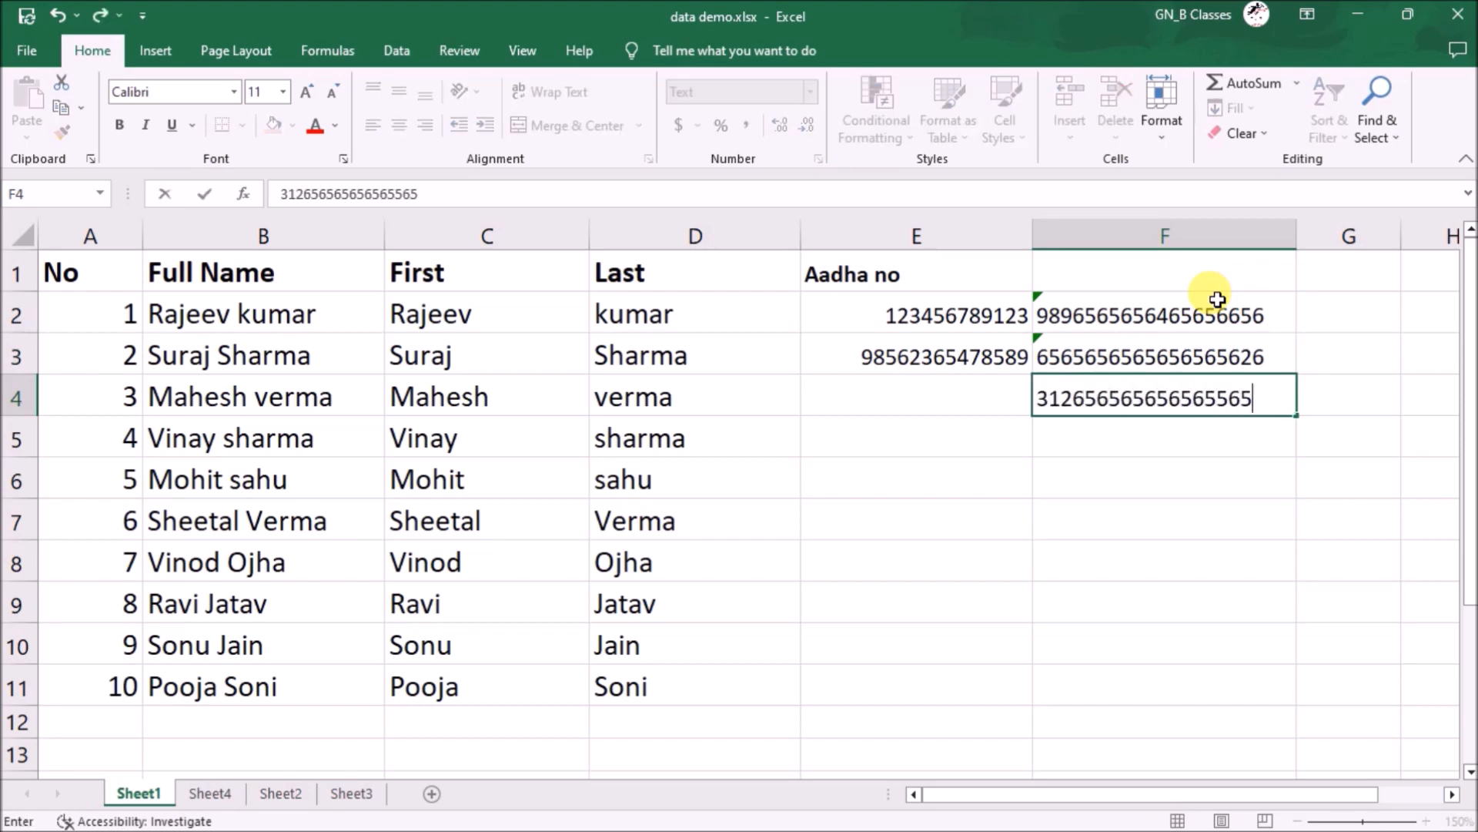
{"action": "type", "text": "65"}
{"action": "key", "text": "Return"}
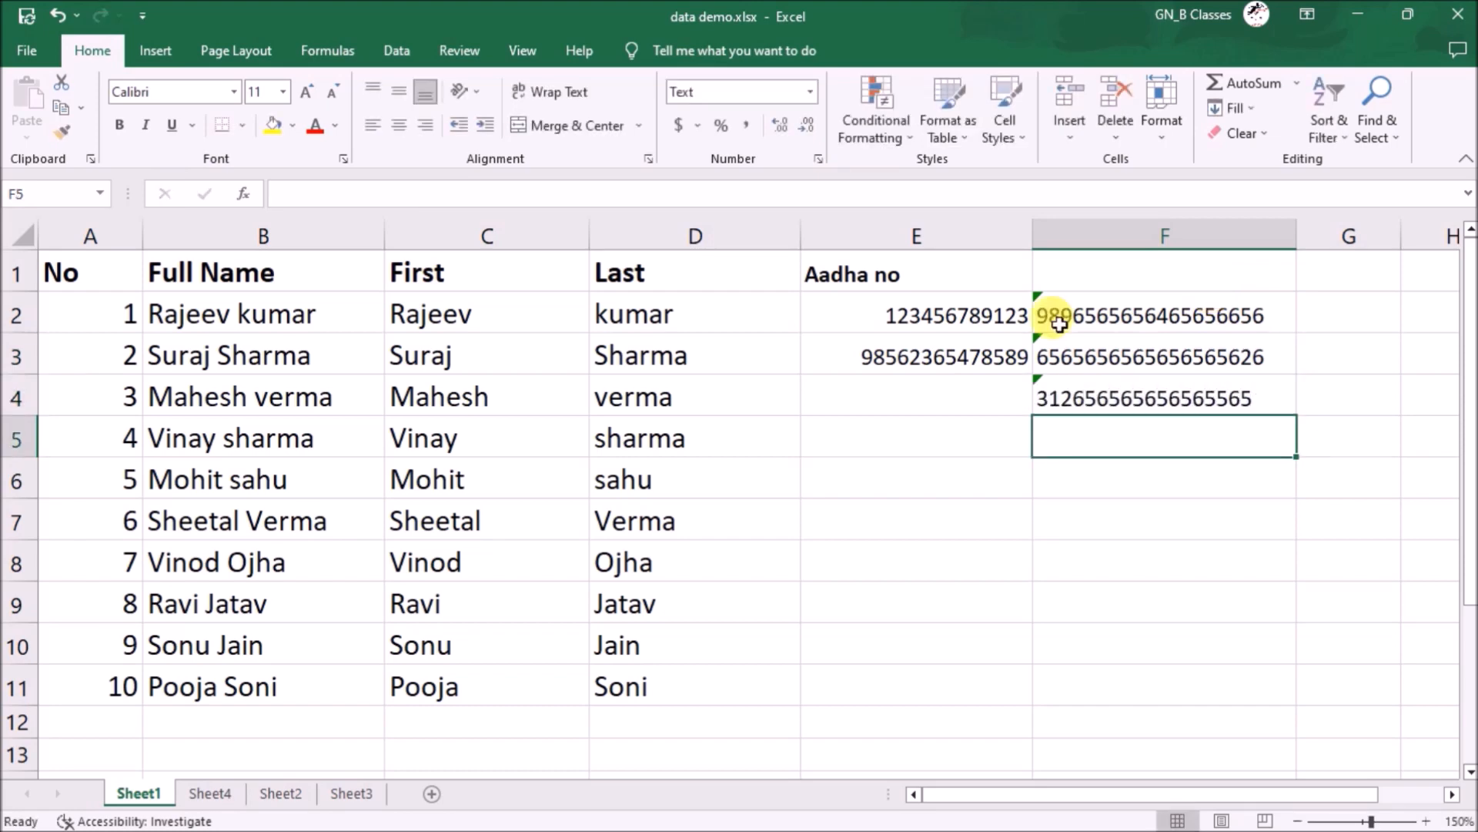
- Ignore the number-stored-as-text warning on F4 and compare F3 with E3
{"action": "left_click", "coordinate": [765, 429]}
{"action": "left_click", "coordinate": [1145, 395]}
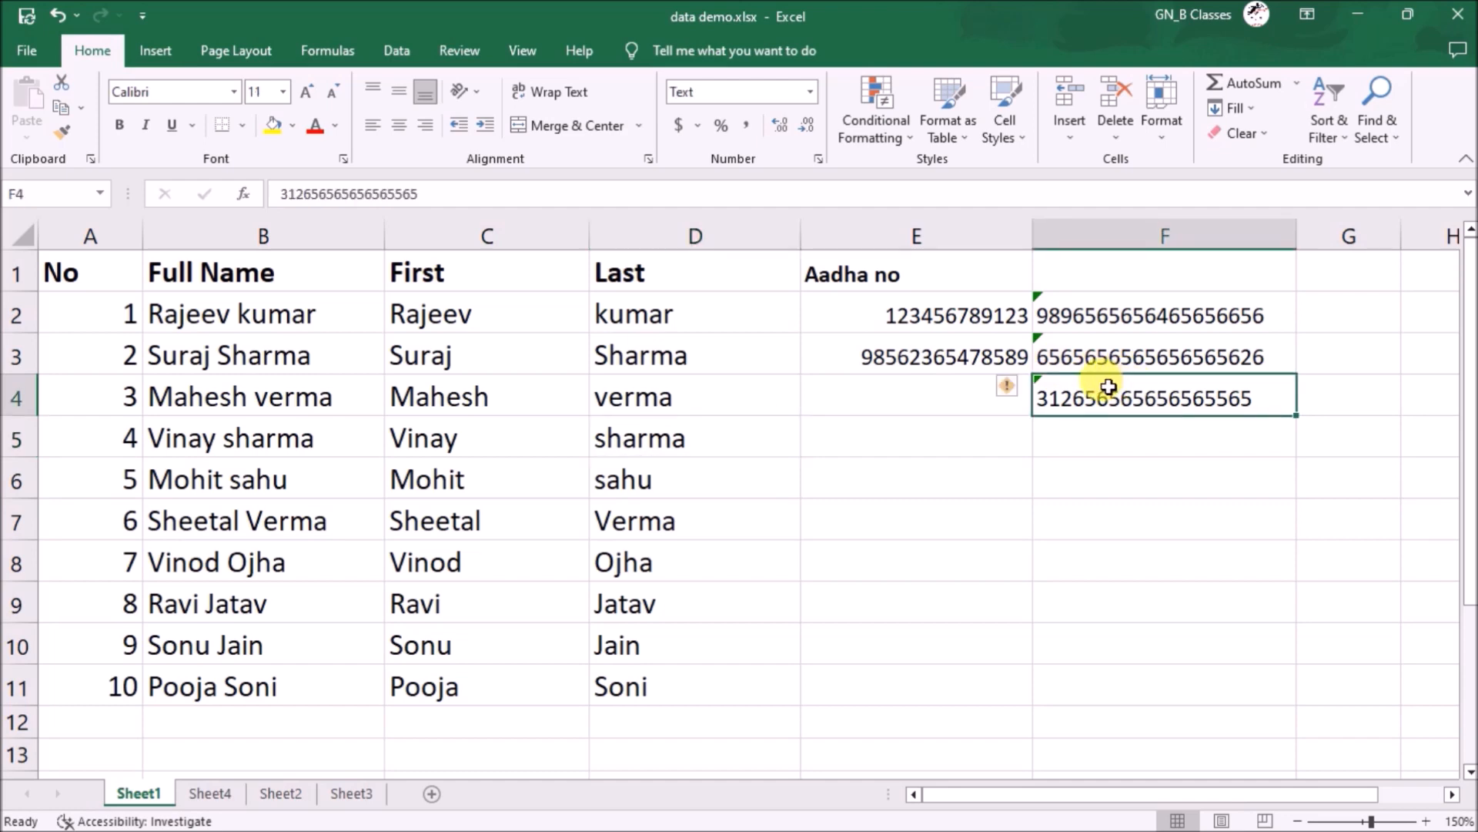
{"action": "left_click", "coordinate": [1018, 387]}
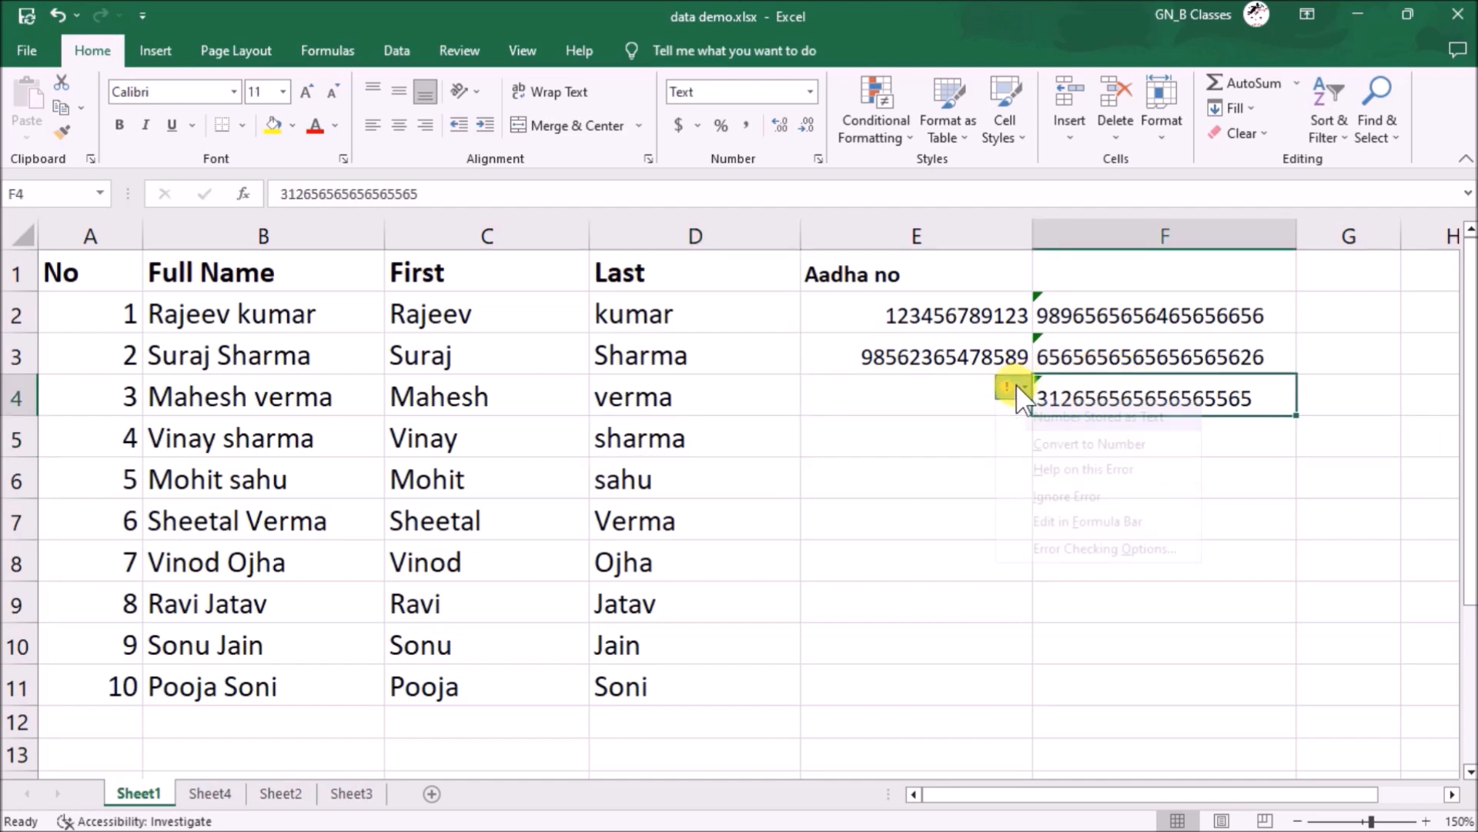
{"action": "left_click", "coordinate": [1124, 499]}
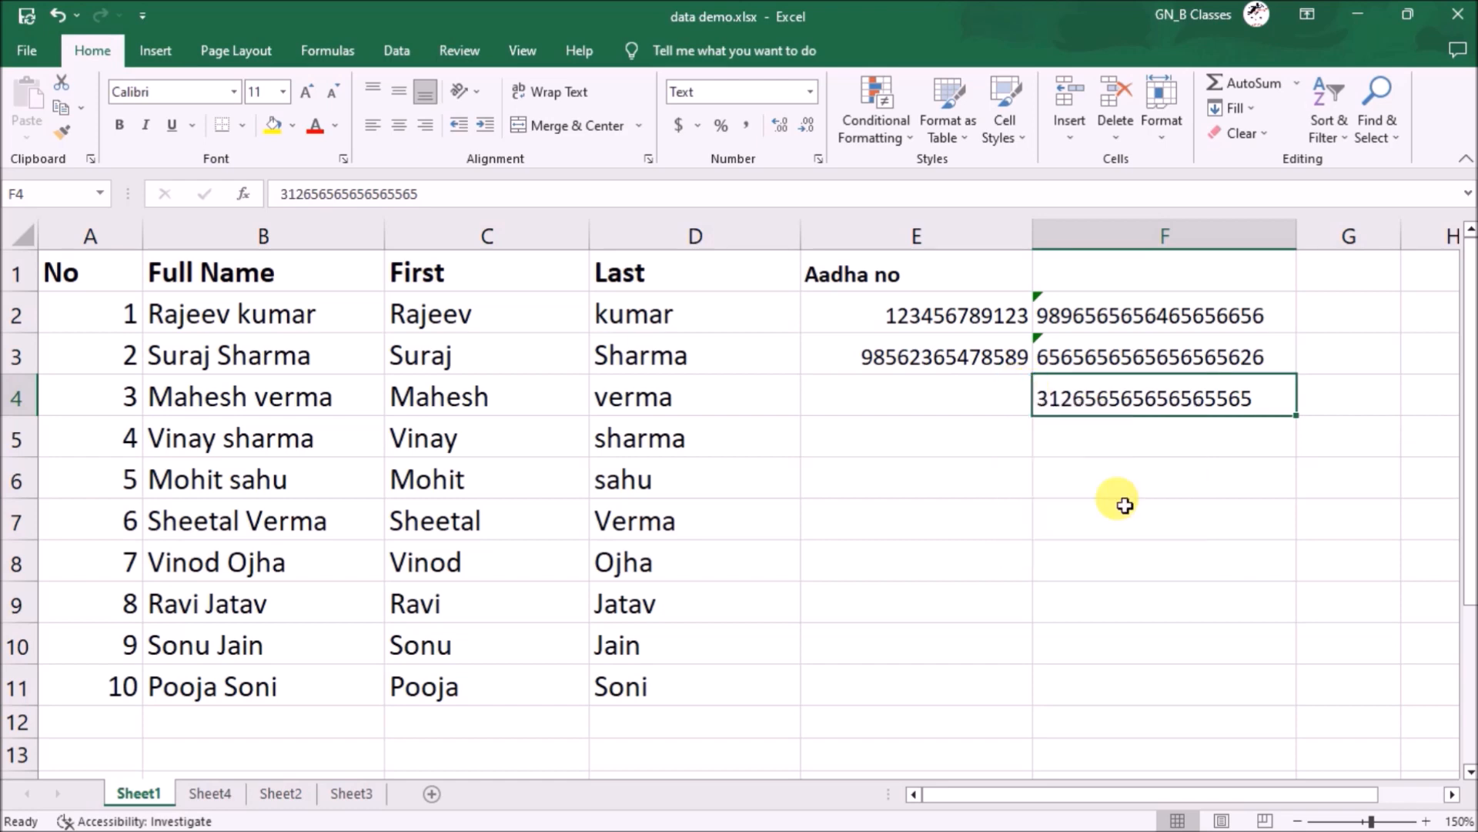
{"action": "left_click", "coordinate": [1047, 355]}
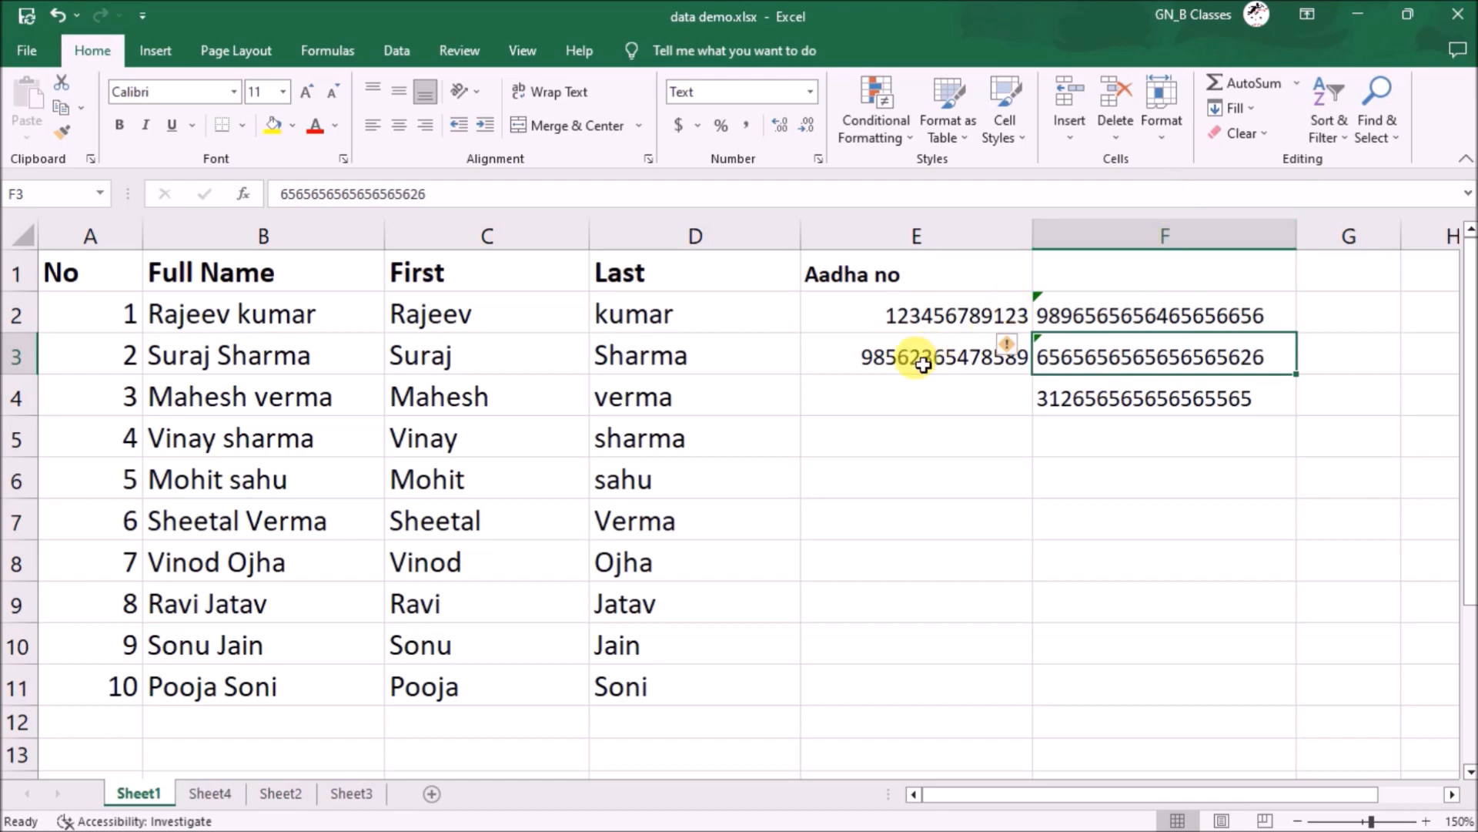
{"action": "left_click", "coordinate": [878, 351]}
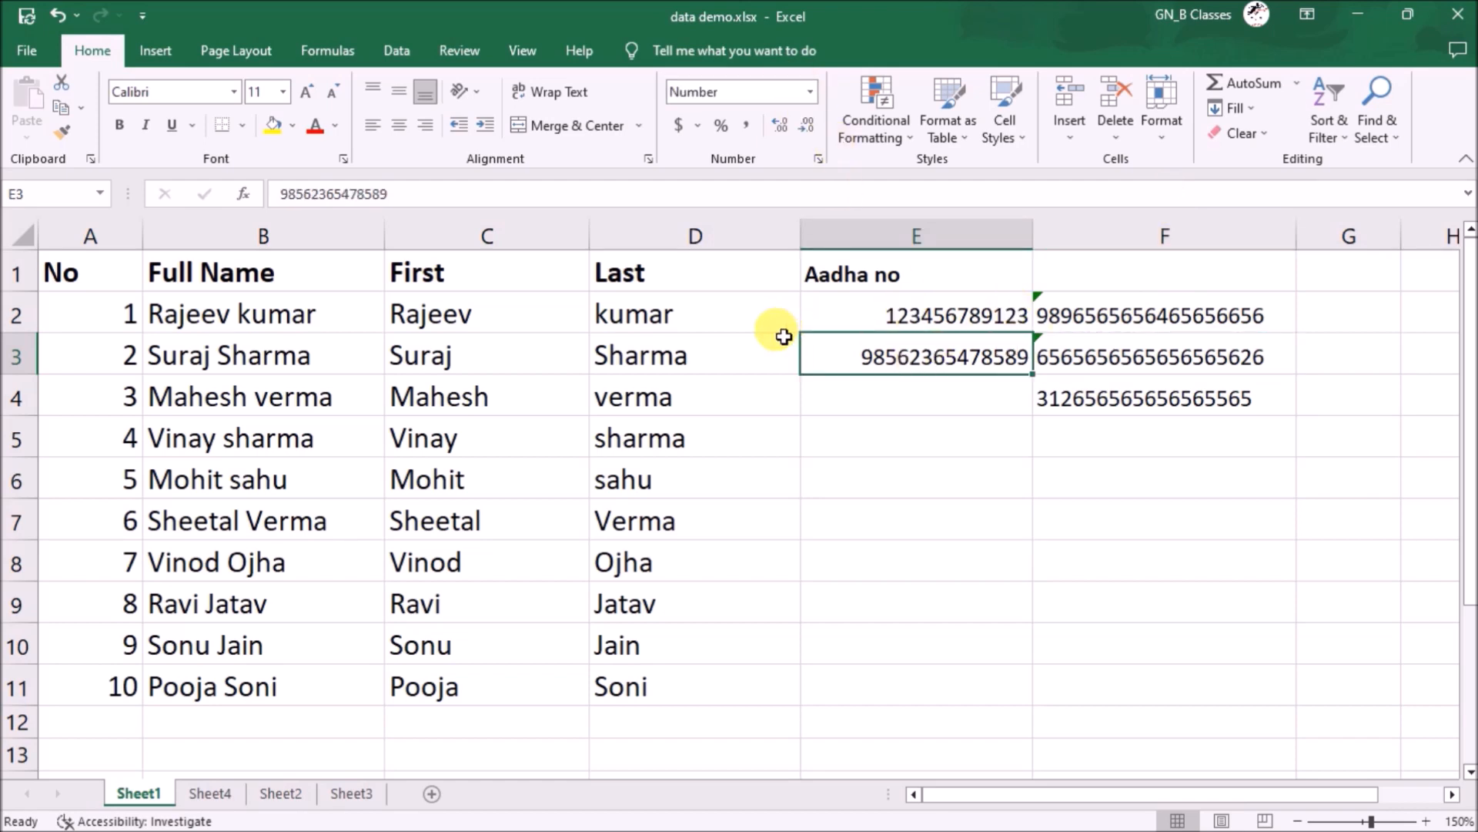
{"action": "left_click", "coordinate": [875, 469]}
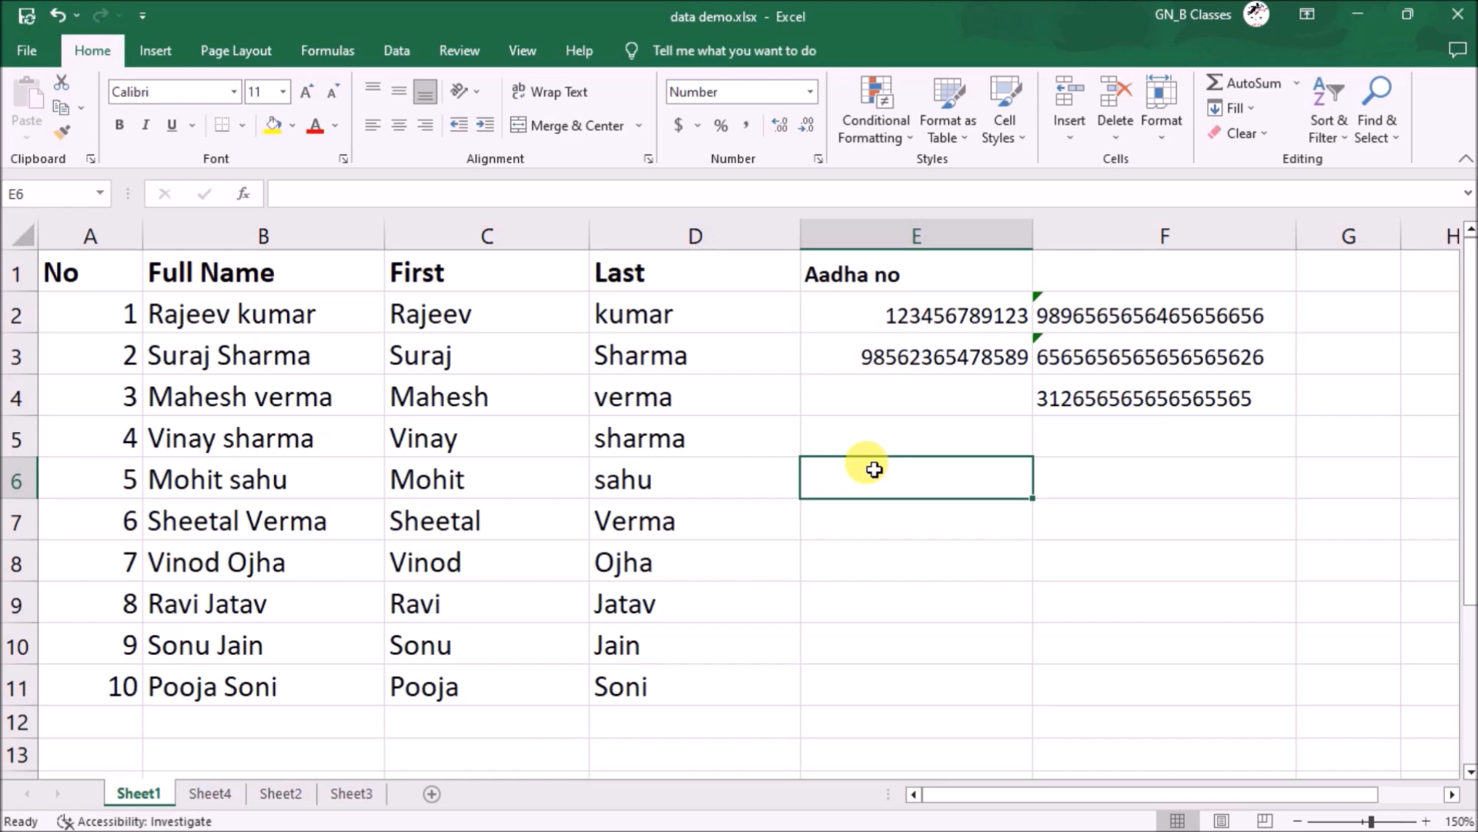
- In Save As General Options, set and confirm passwords to open and to modify the workbook
{"action": "left_click", "coordinate": [25, 50]}
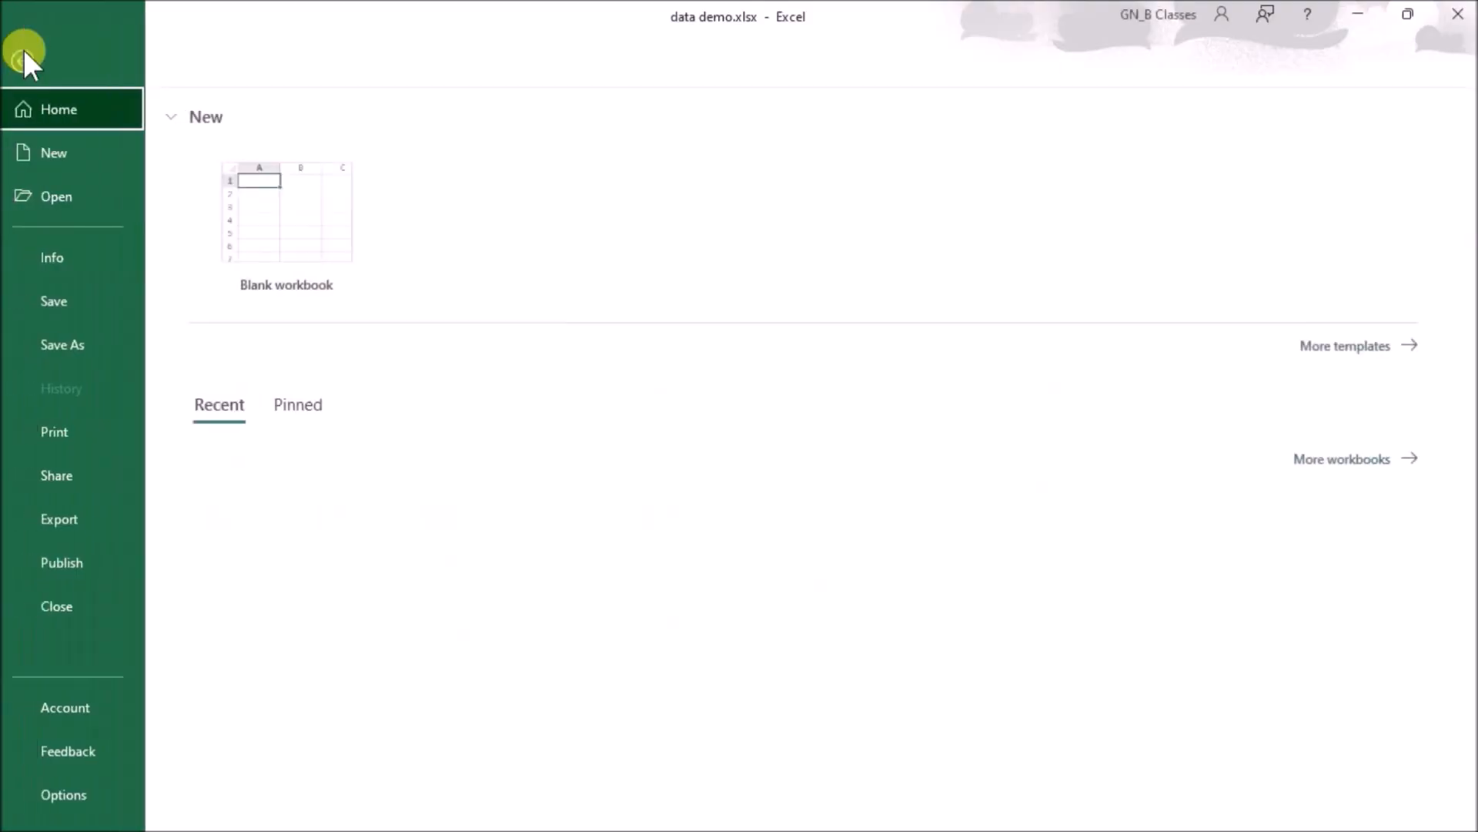
{"action": "left_click", "coordinate": [94, 340]}
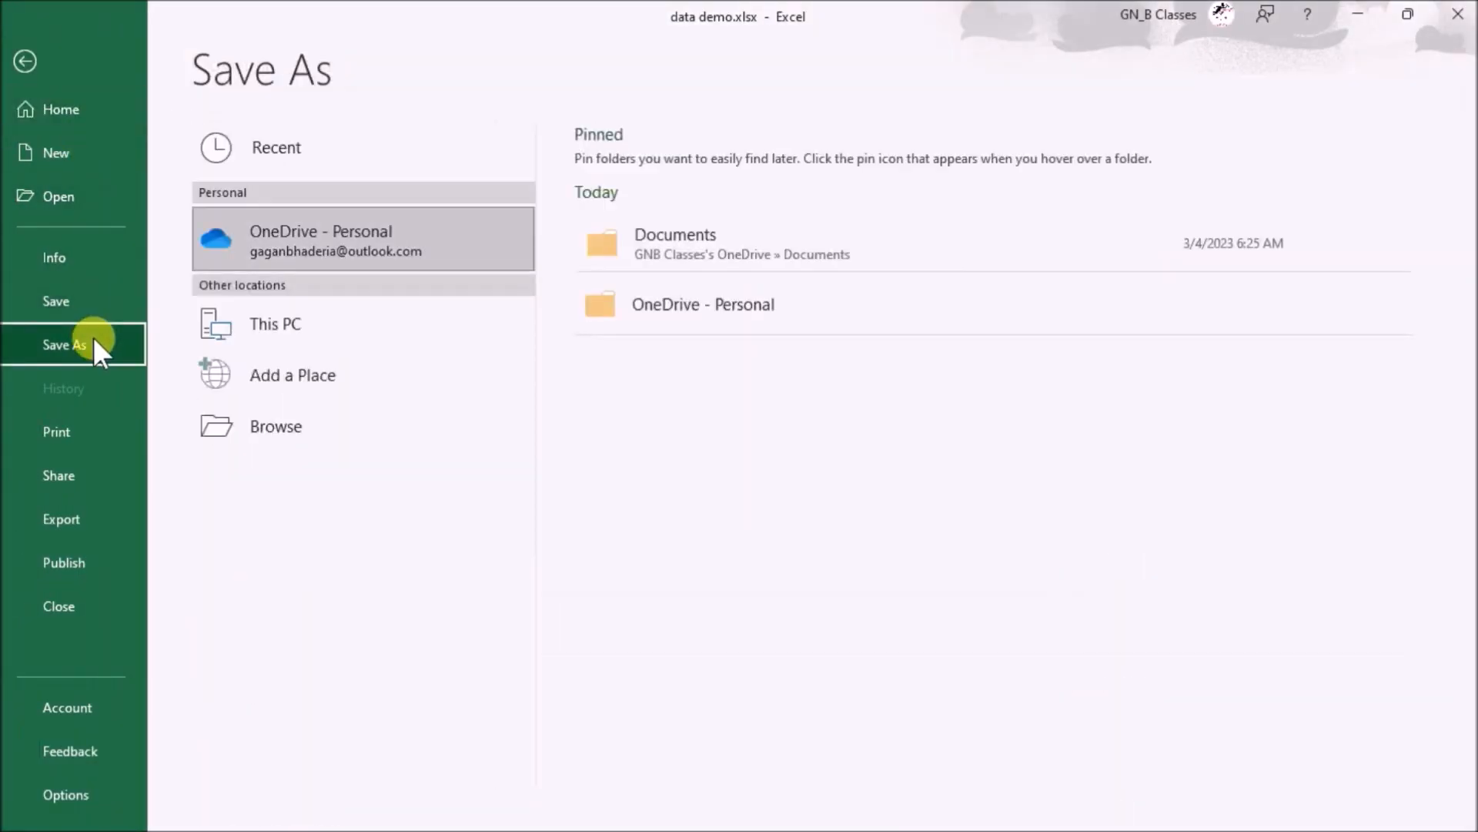
{"action": "left_click", "coordinate": [270, 423]}
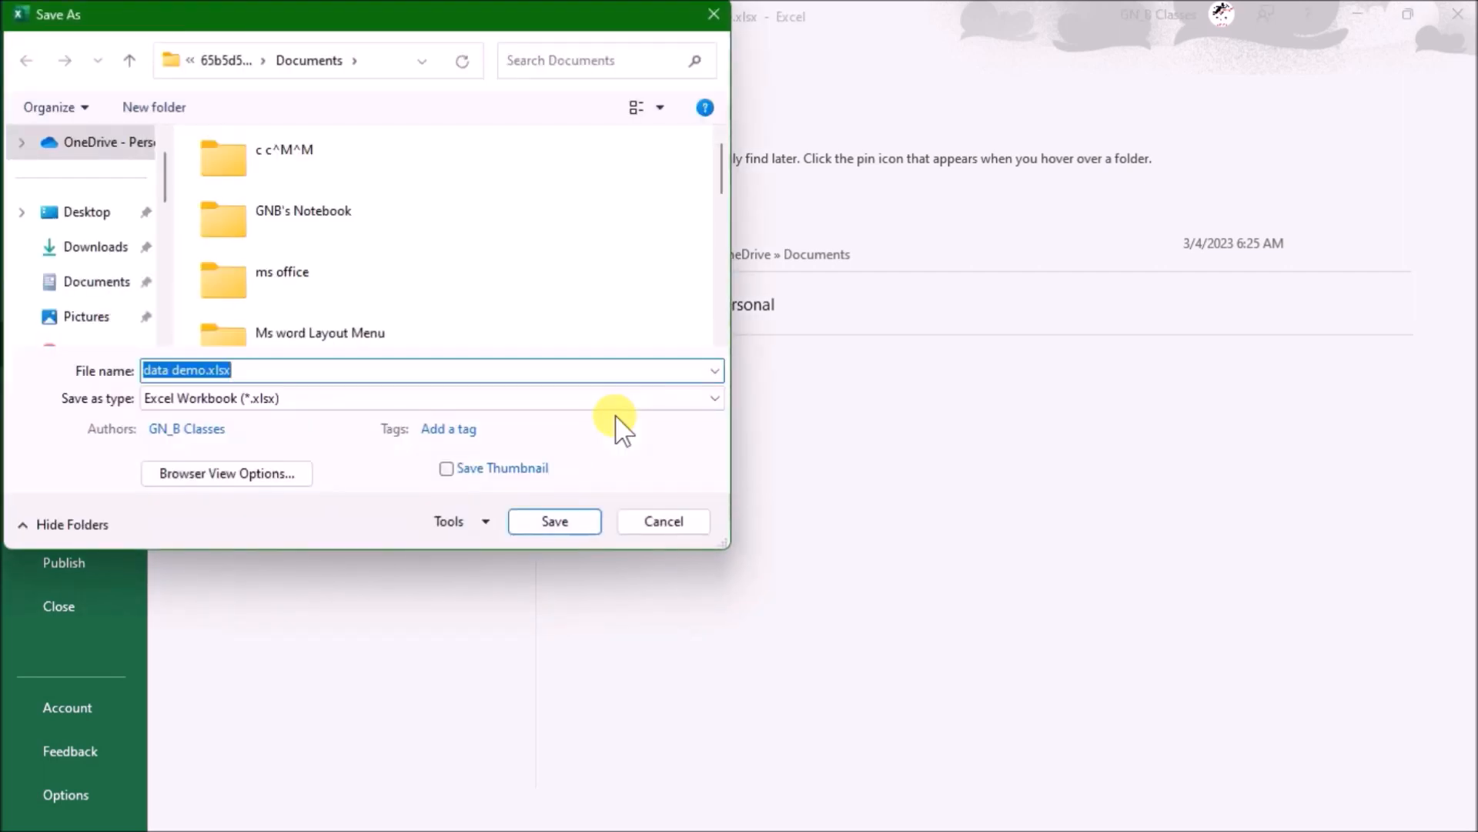
{"action": "left_click", "coordinate": [451, 522]}
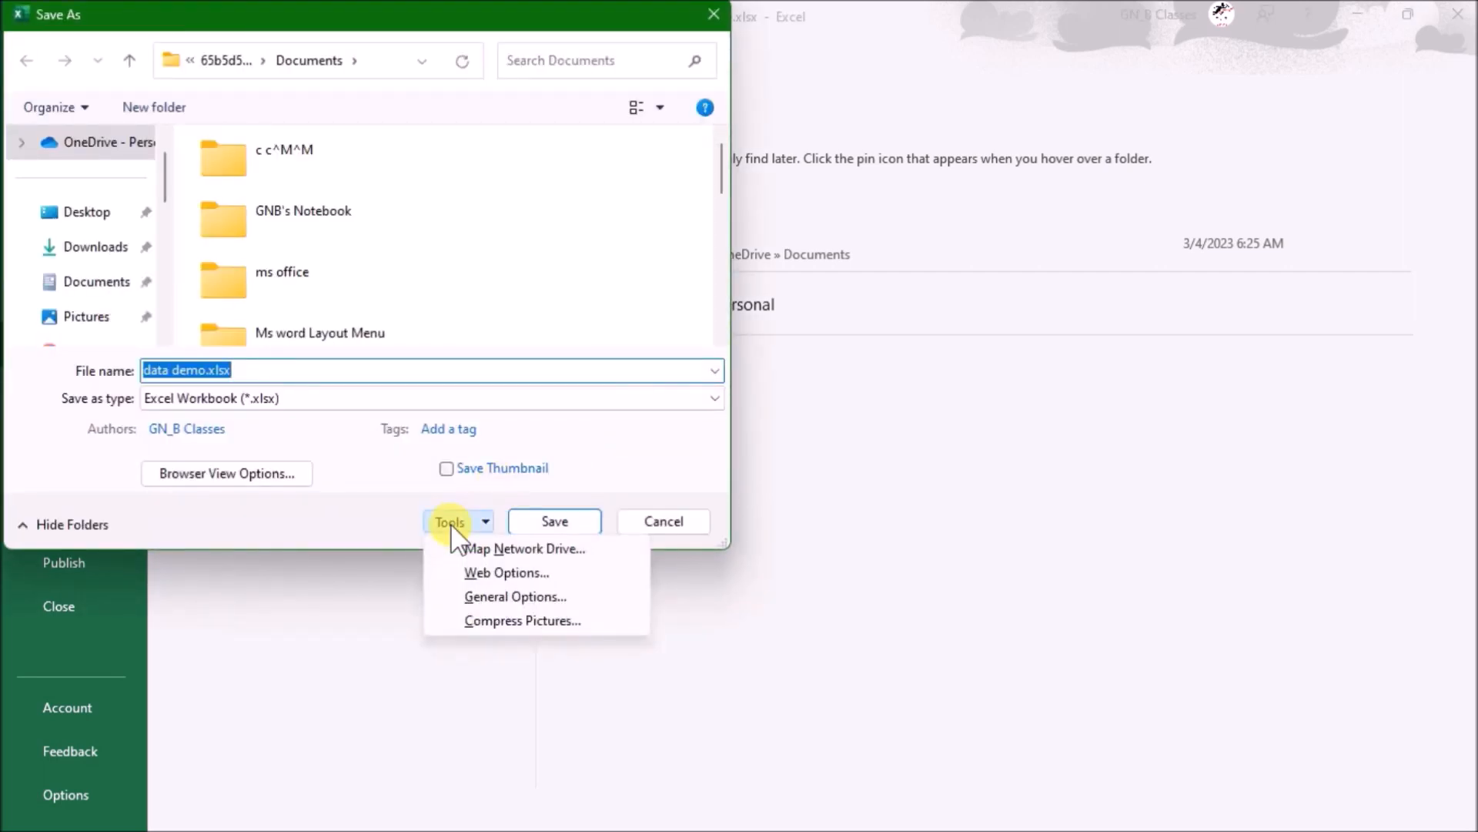
{"action": "left_click", "coordinate": [516, 598]}
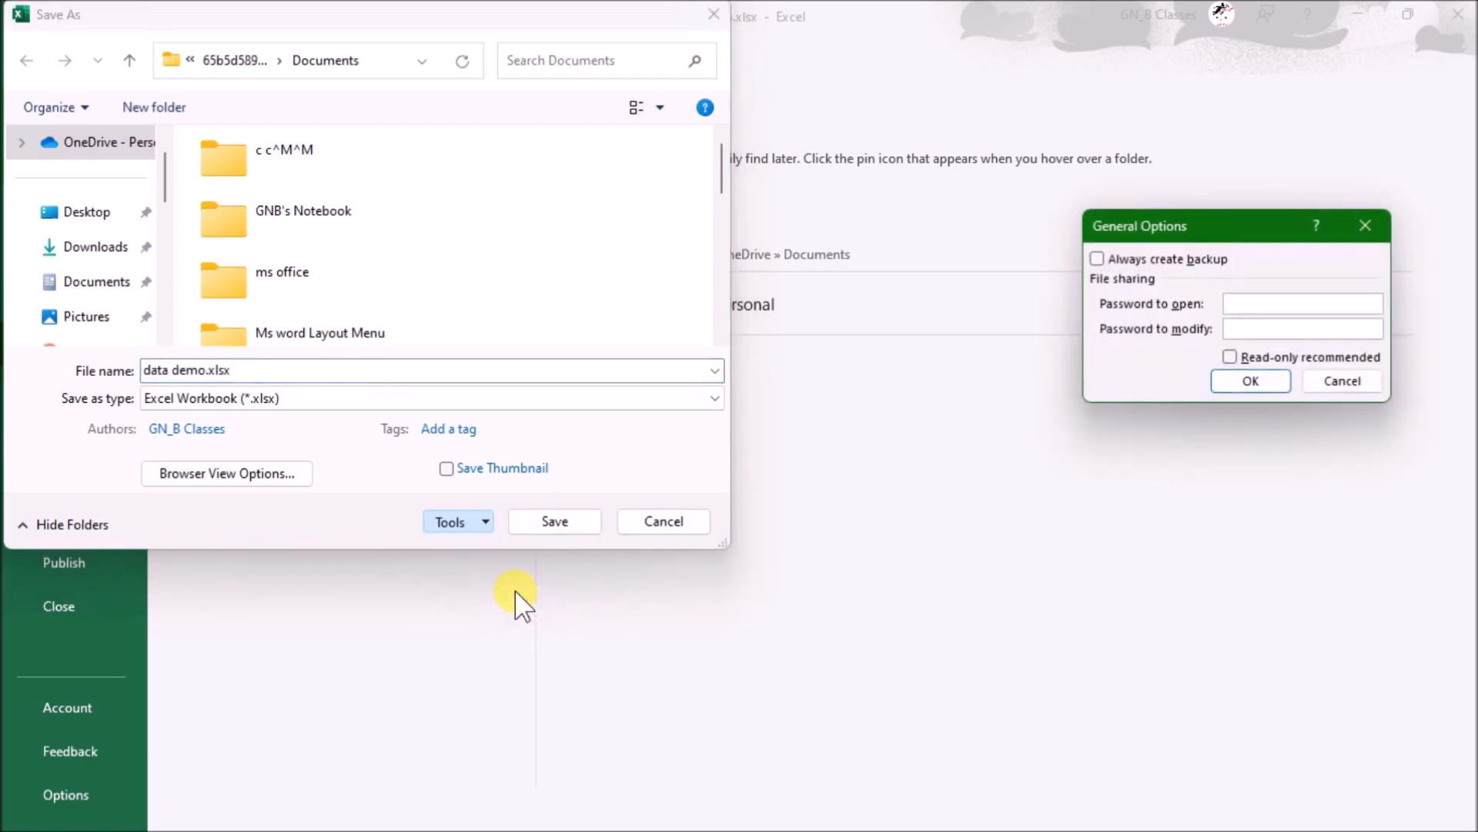
{"action": "type", "text": "123"}
{"action": "key", "text": "Tab"}
{"action": "type", "text": "123"}
{"action": "key", "text": "Return"}
{"action": "type", "text": "123"}
{"action": "key", "text": "Return"}
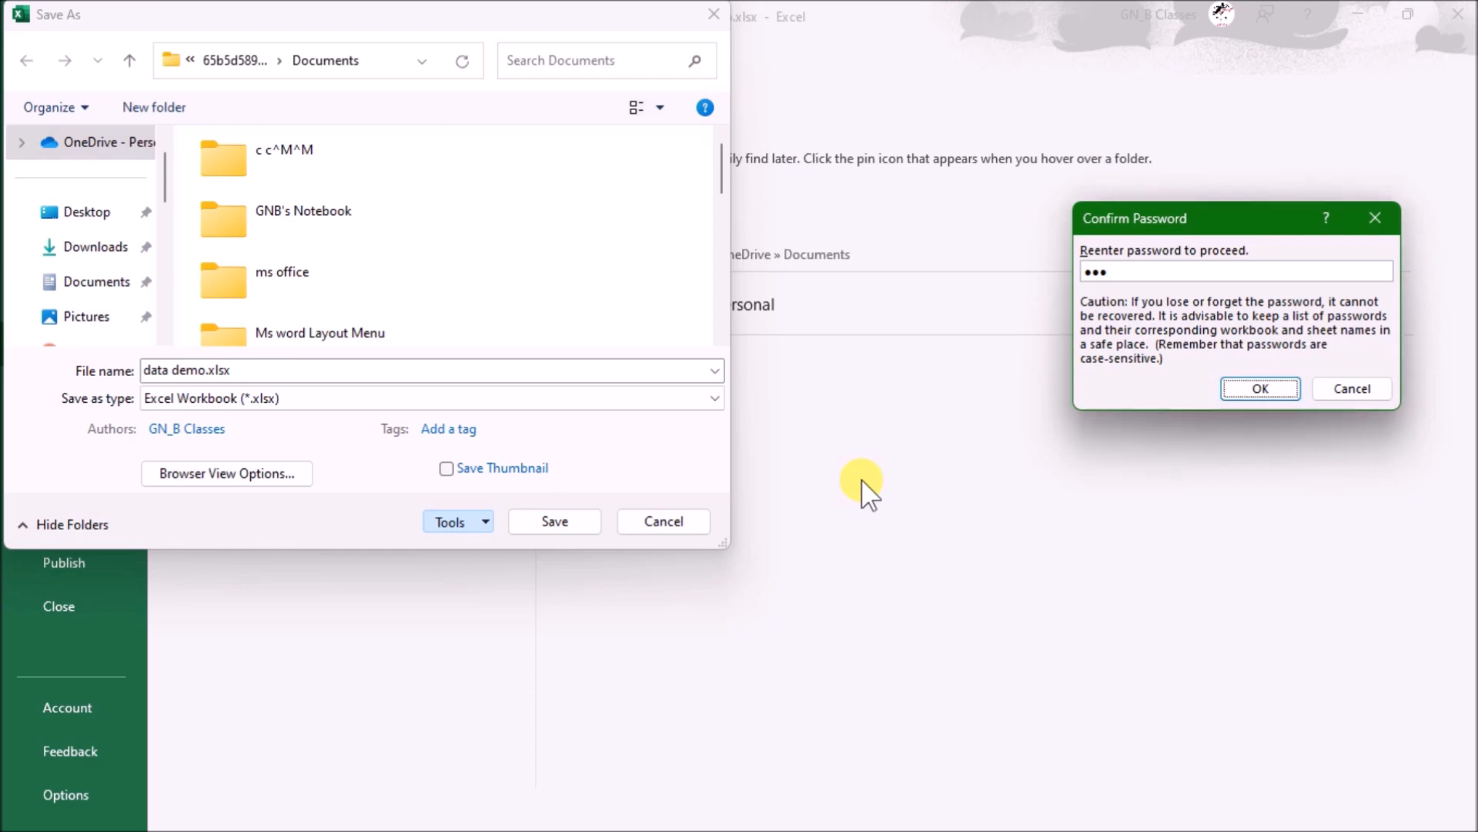
{"action": "type", "text": "123"}
{"action": "key", "text": "Return"}
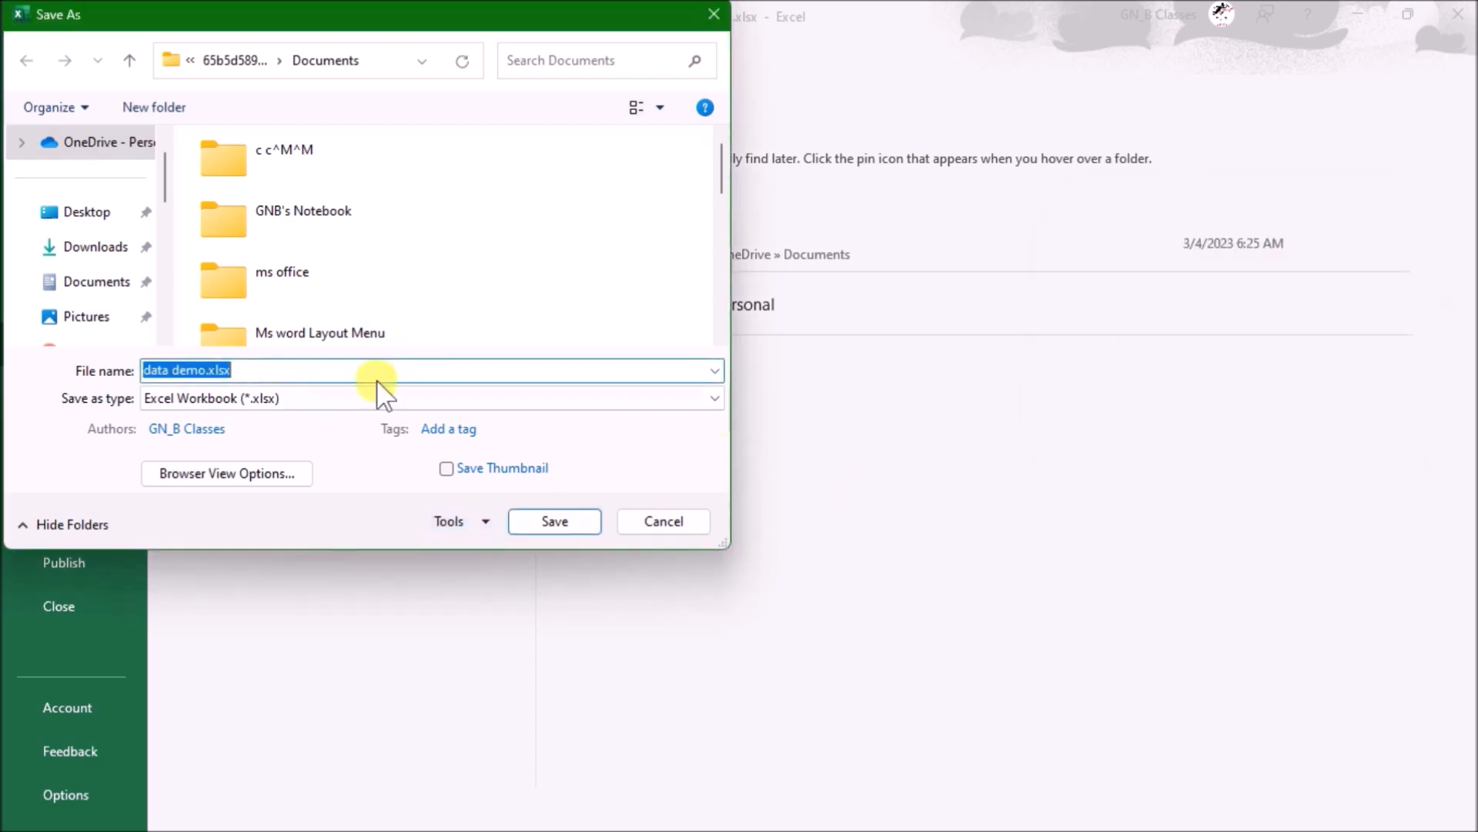
- Save the workbook as 1data demo.xlsx and close it
{"action": "left_click", "coordinate": [377, 379]}
{"action": "type", "text": "1"}
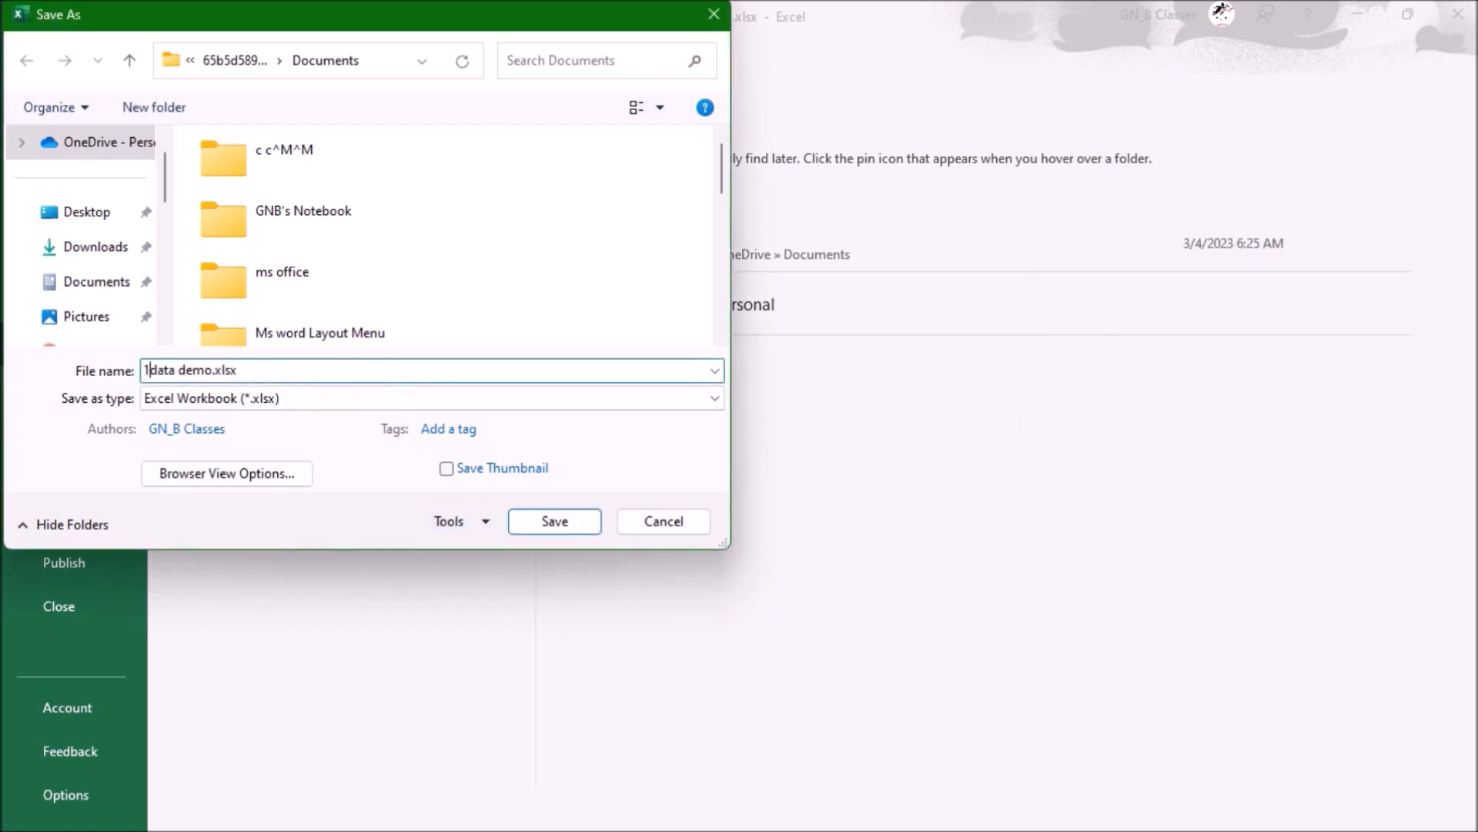
{"action": "key", "text": "Return"}
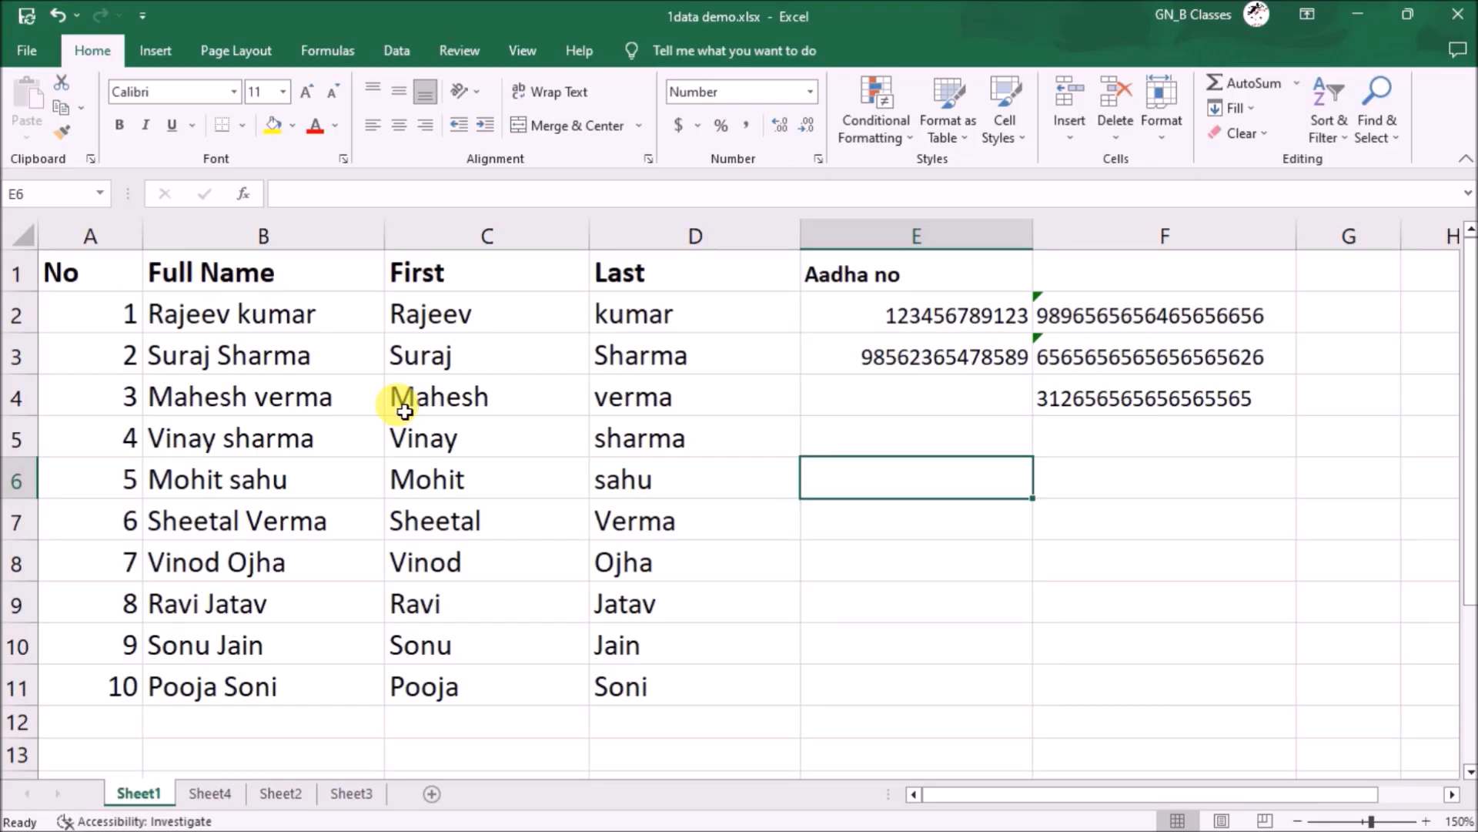
{"action": "key", "text": "ctrl+w"}
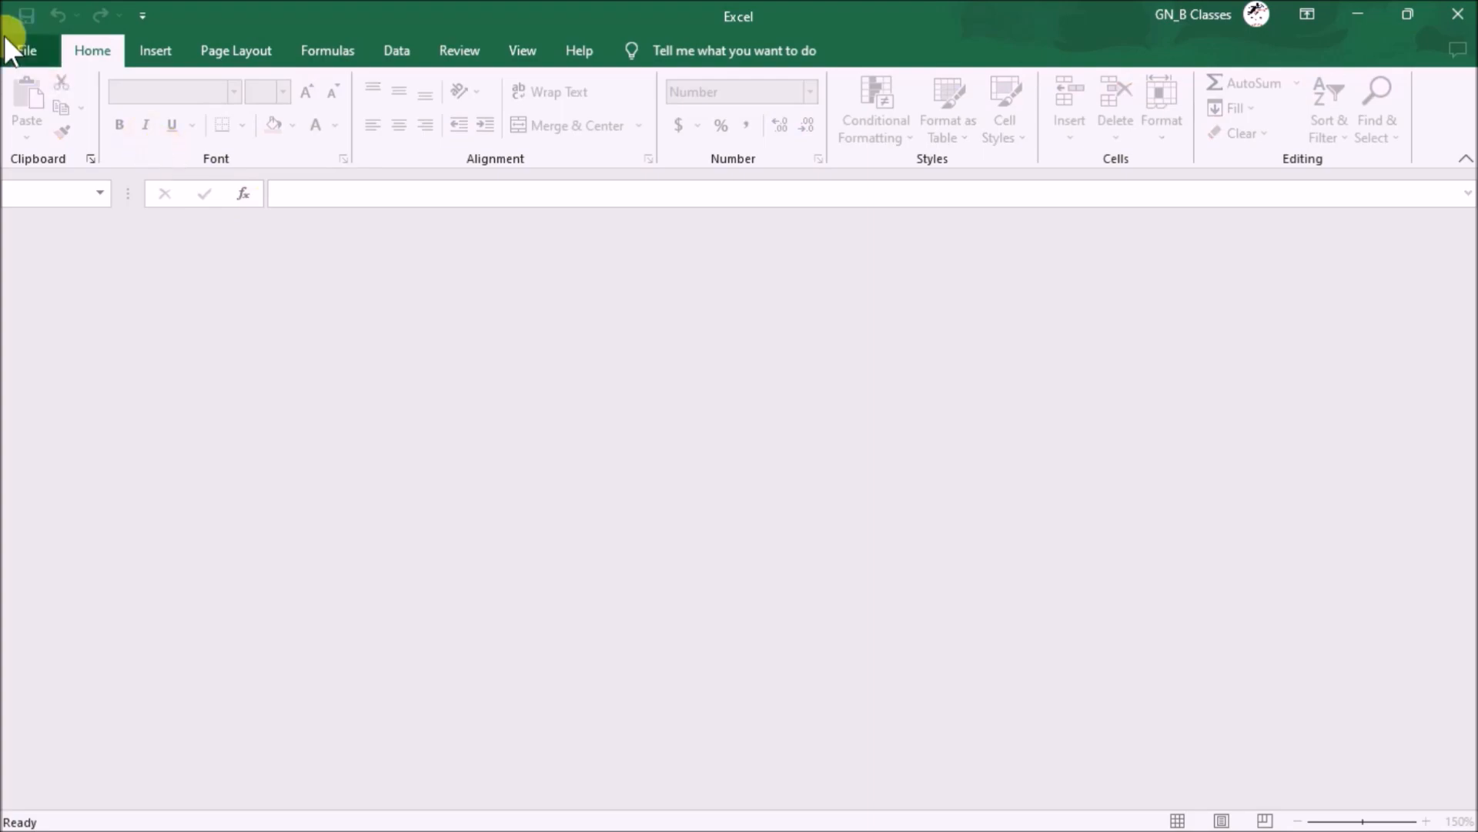
- Reopen 1data demo.xlsx from Recent, entering the open and modify passwords
{"action": "left_click", "coordinate": [23, 51]}
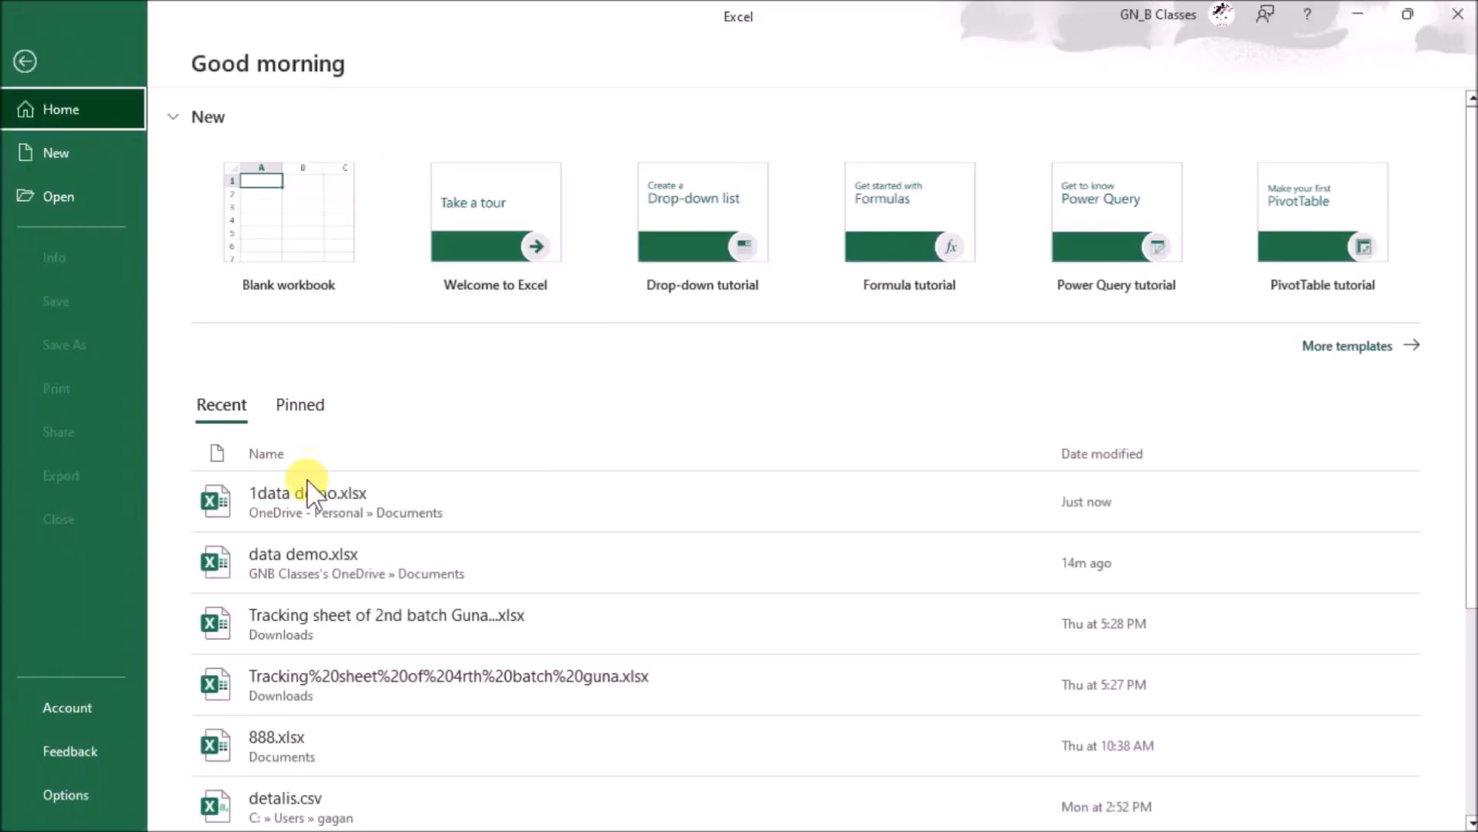
{"action": "left_click", "coordinate": [309, 502]}
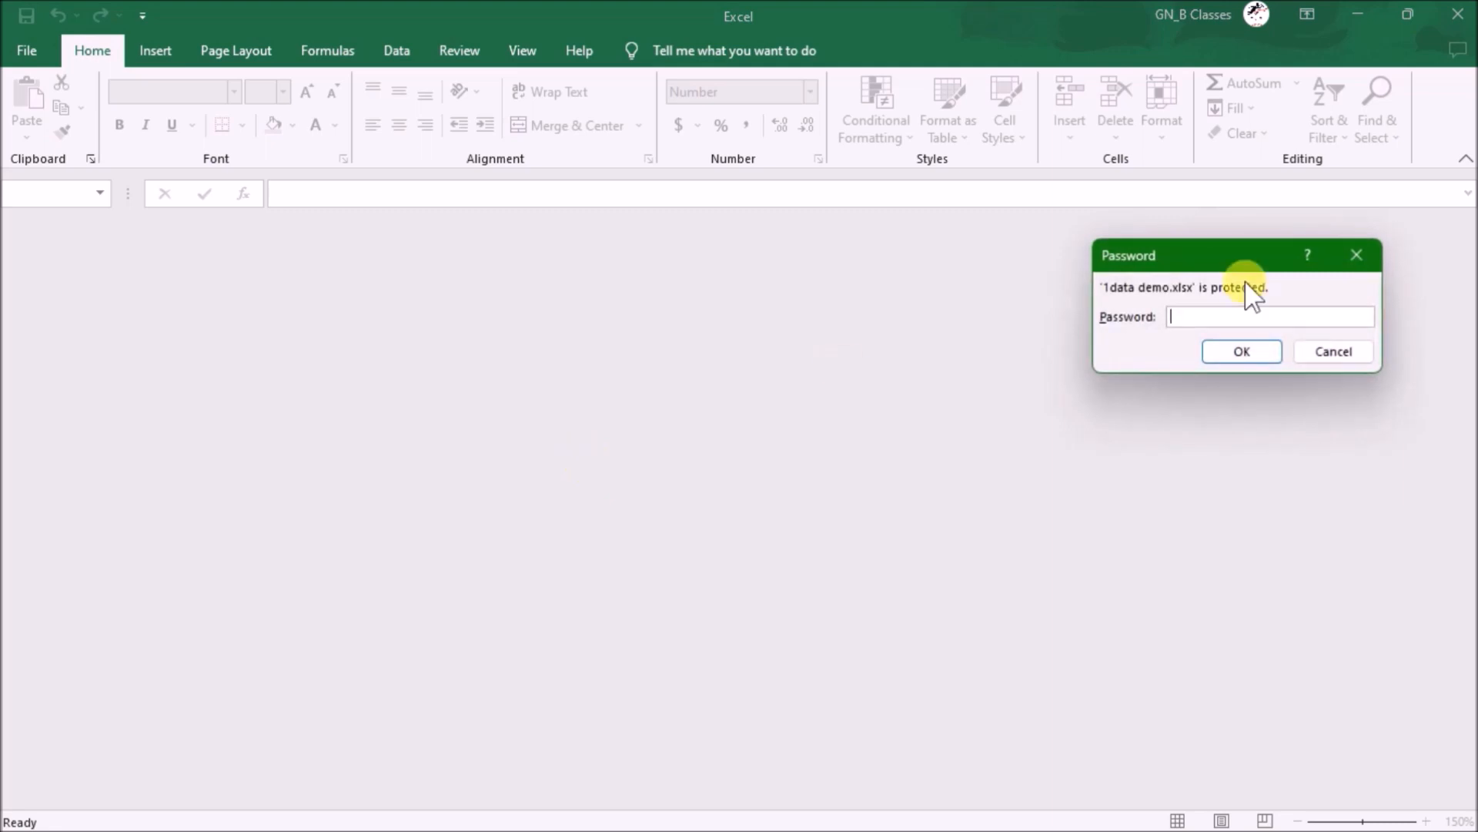
{"action": "type", "text": "123"}
{"action": "key", "text": "Return"}
{"action": "type", "text": "123"}
{"action": "key", "text": "Return"}
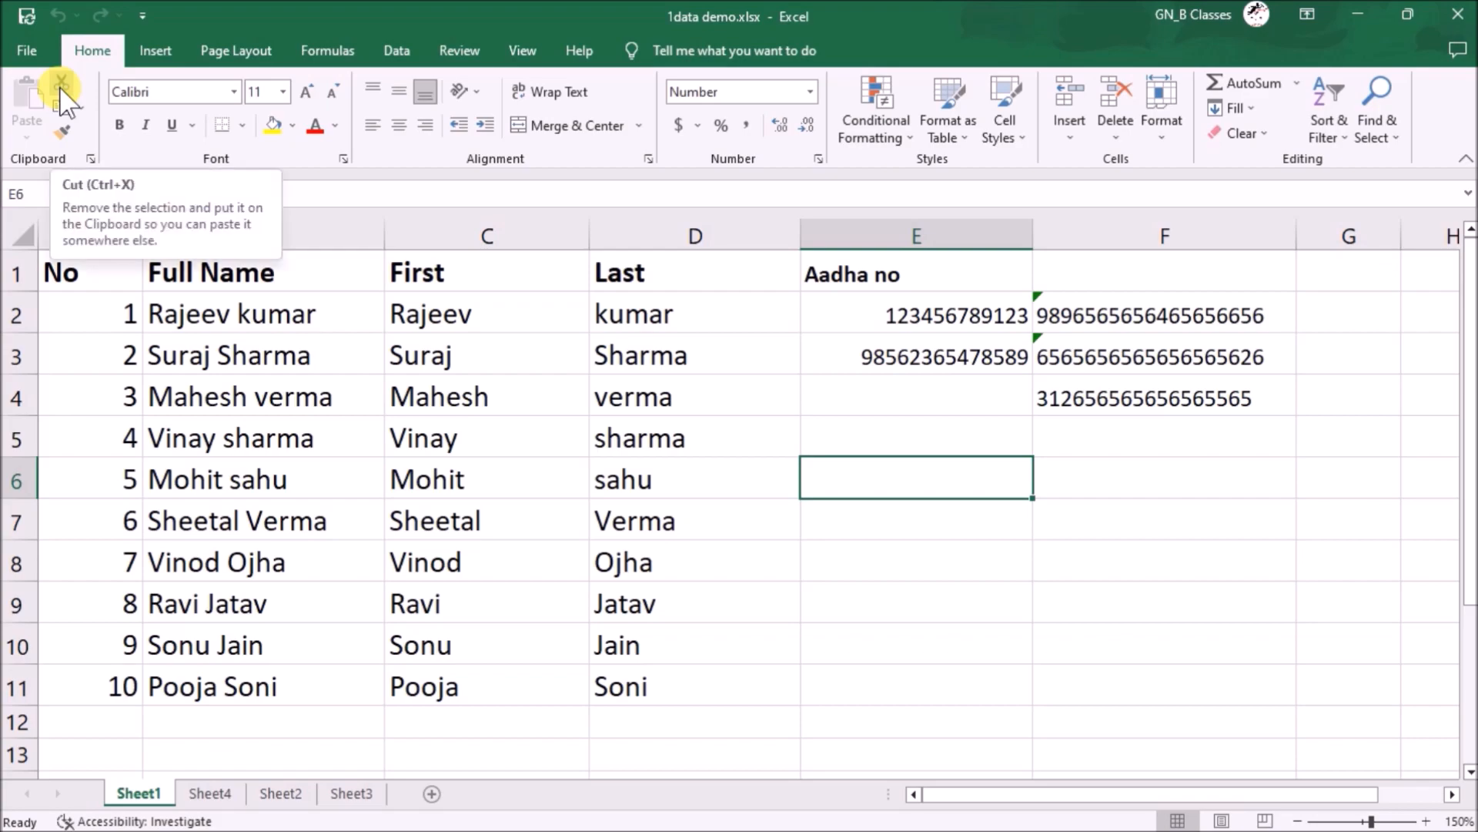
- Review the password settings in Save As General Options, then cancel without saving
{"action": "left_click", "coordinate": [36, 53]}
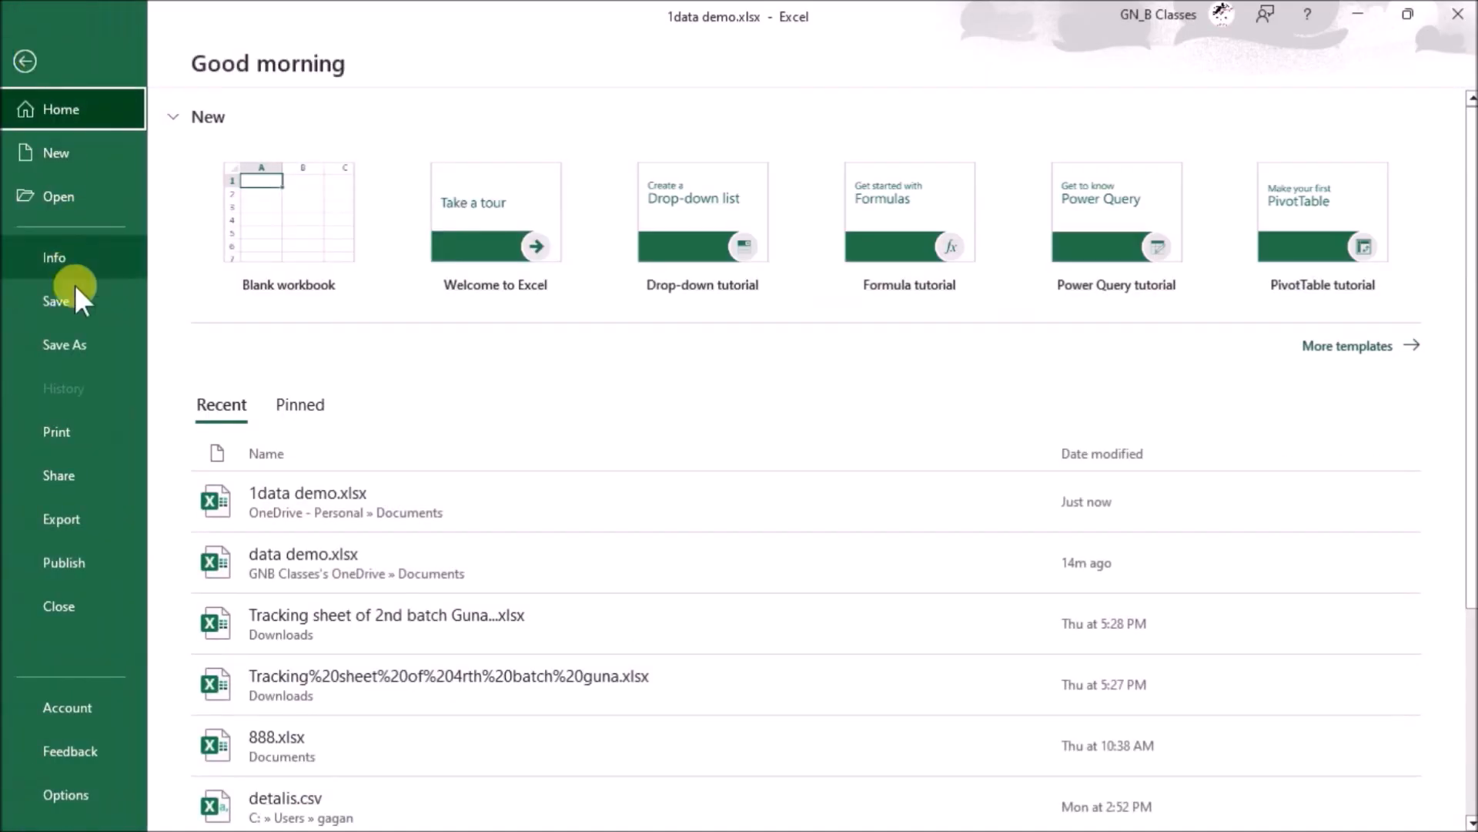
{"action": "left_click", "coordinate": [81, 348]}
{"action": "left_click", "coordinate": [274, 424]}
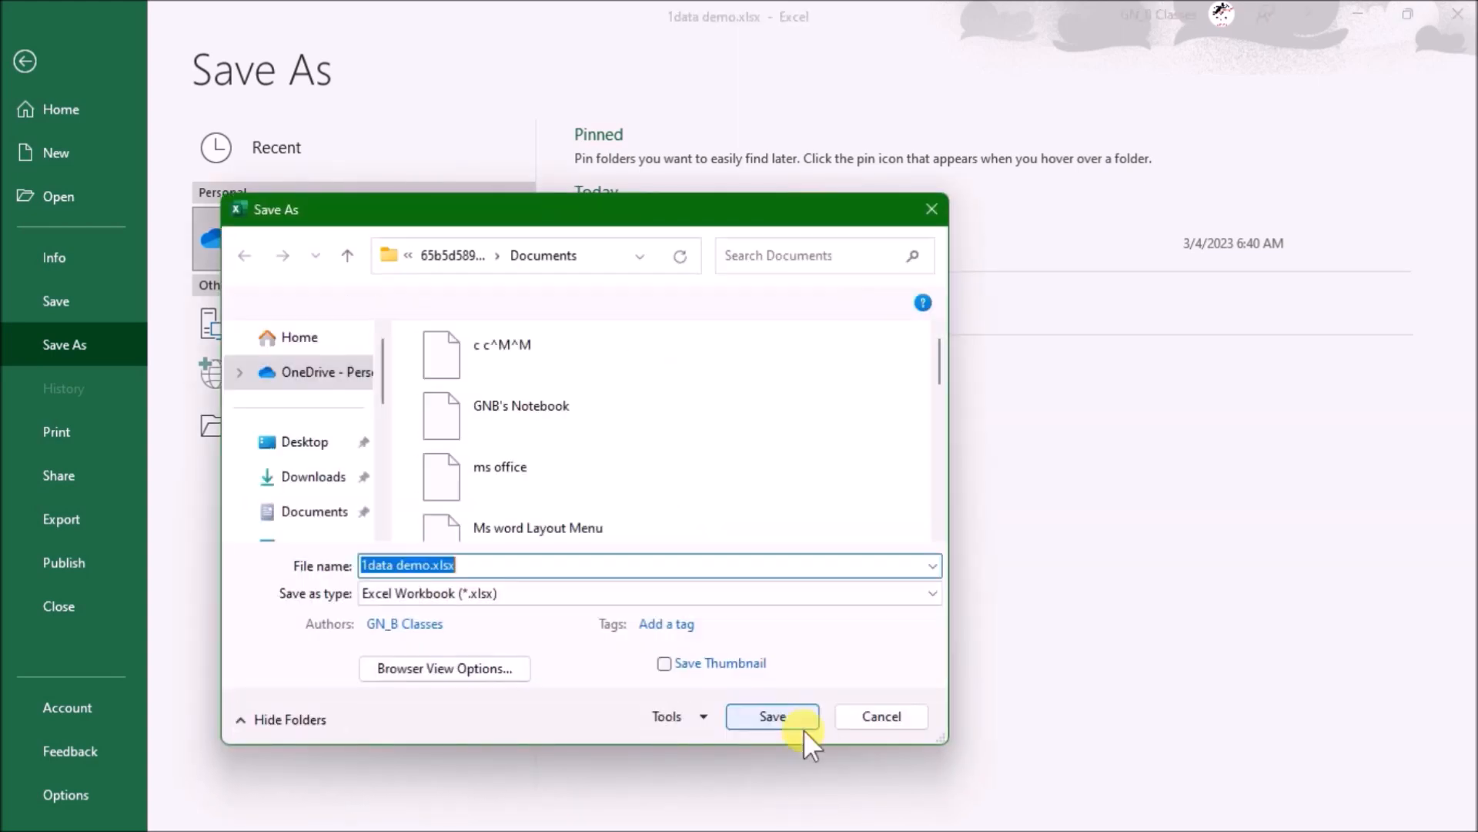
{"action": "left_click", "coordinate": [692, 714]}
{"action": "left_click", "coordinate": [724, 792]}
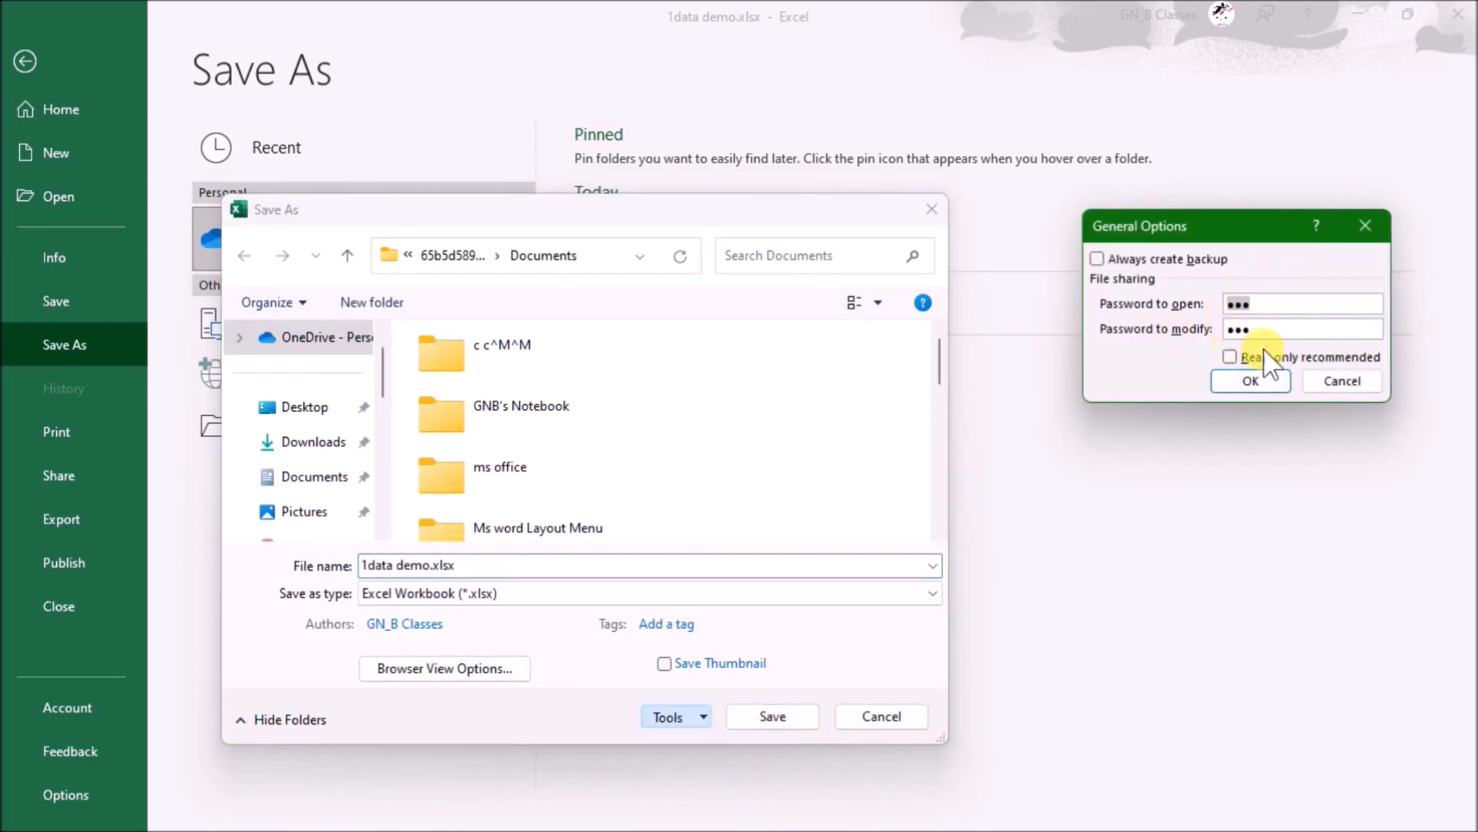
{"action": "left_click", "coordinate": [1342, 381]}
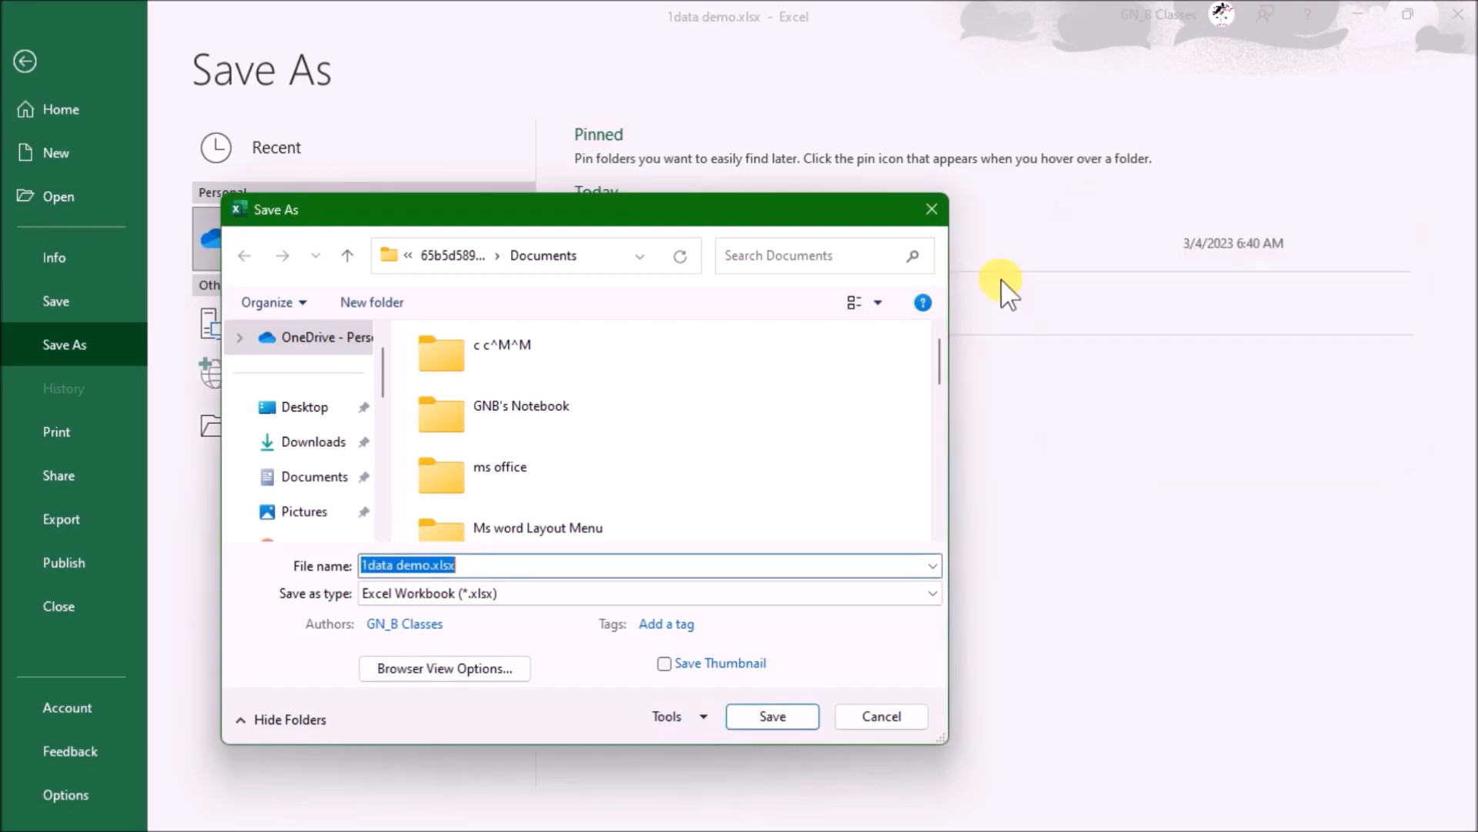
{"action": "left_click", "coordinate": [933, 209]}
{"action": "key", "text": "Escape"}
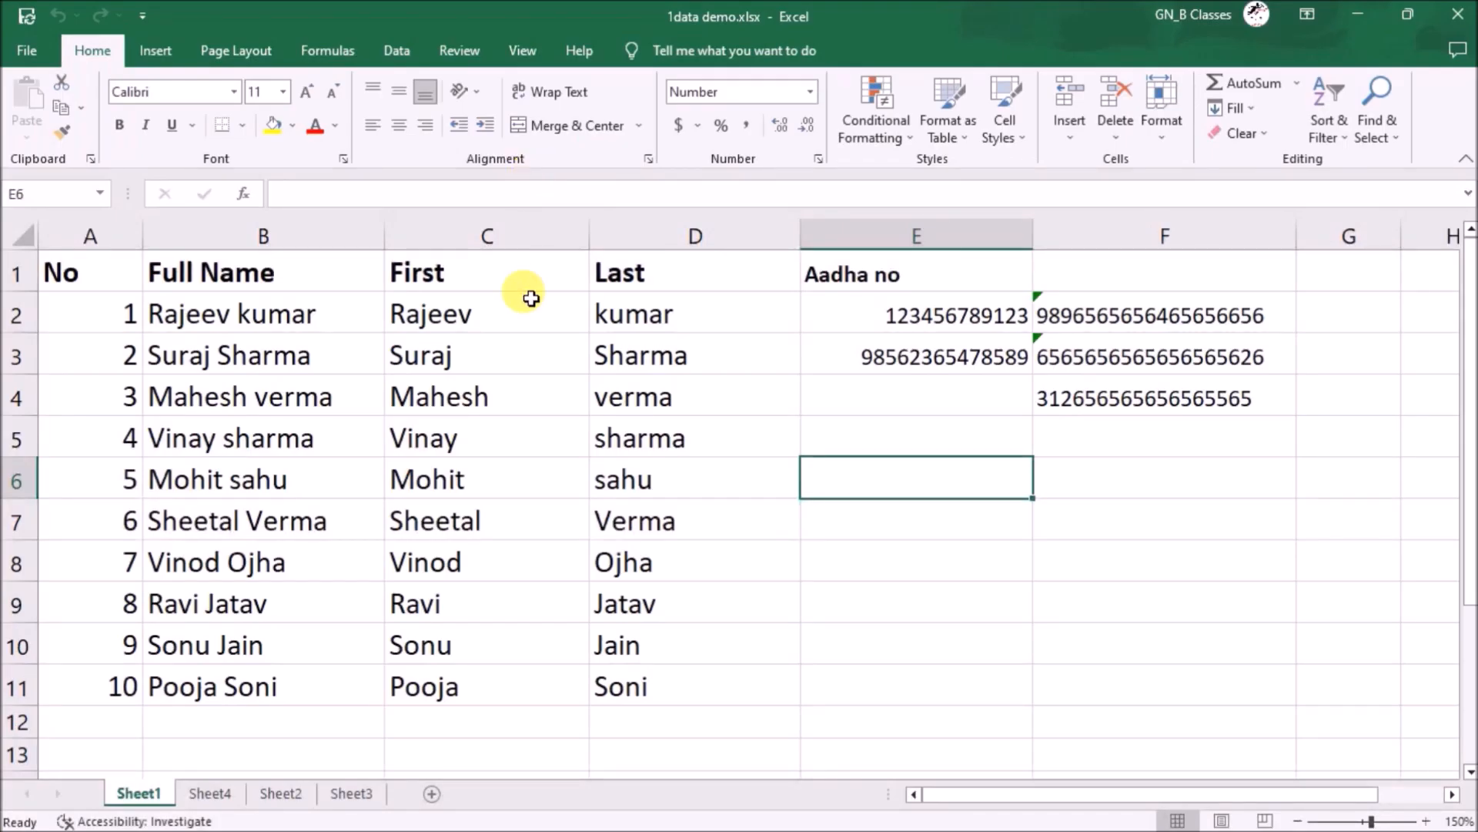
- Enter the date 3/4/2023 in E7 and the current time in F7
{"action": "left_click", "coordinate": [911, 516]}
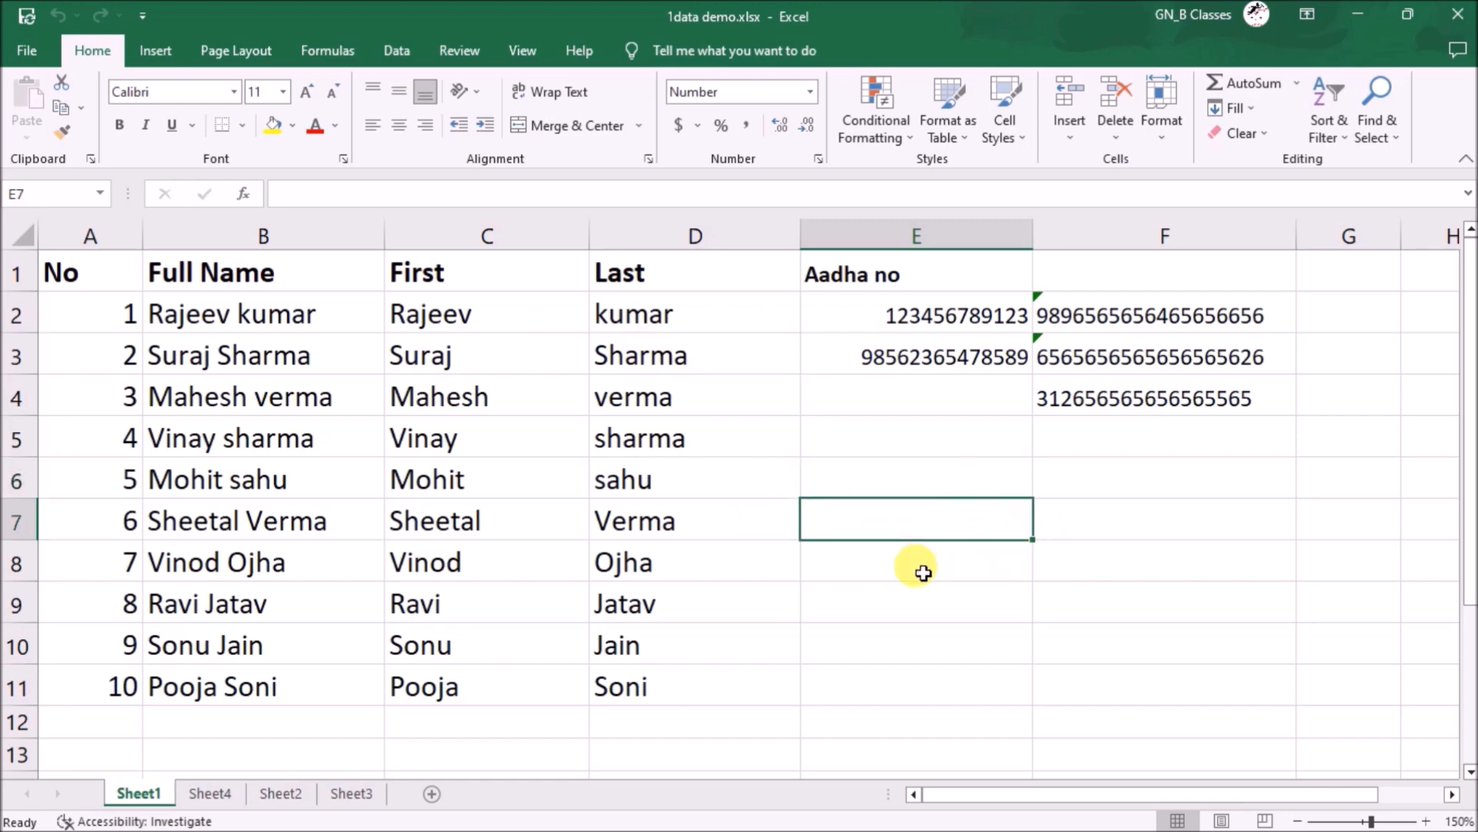
{"action": "type", "text": "3/4/2023"}
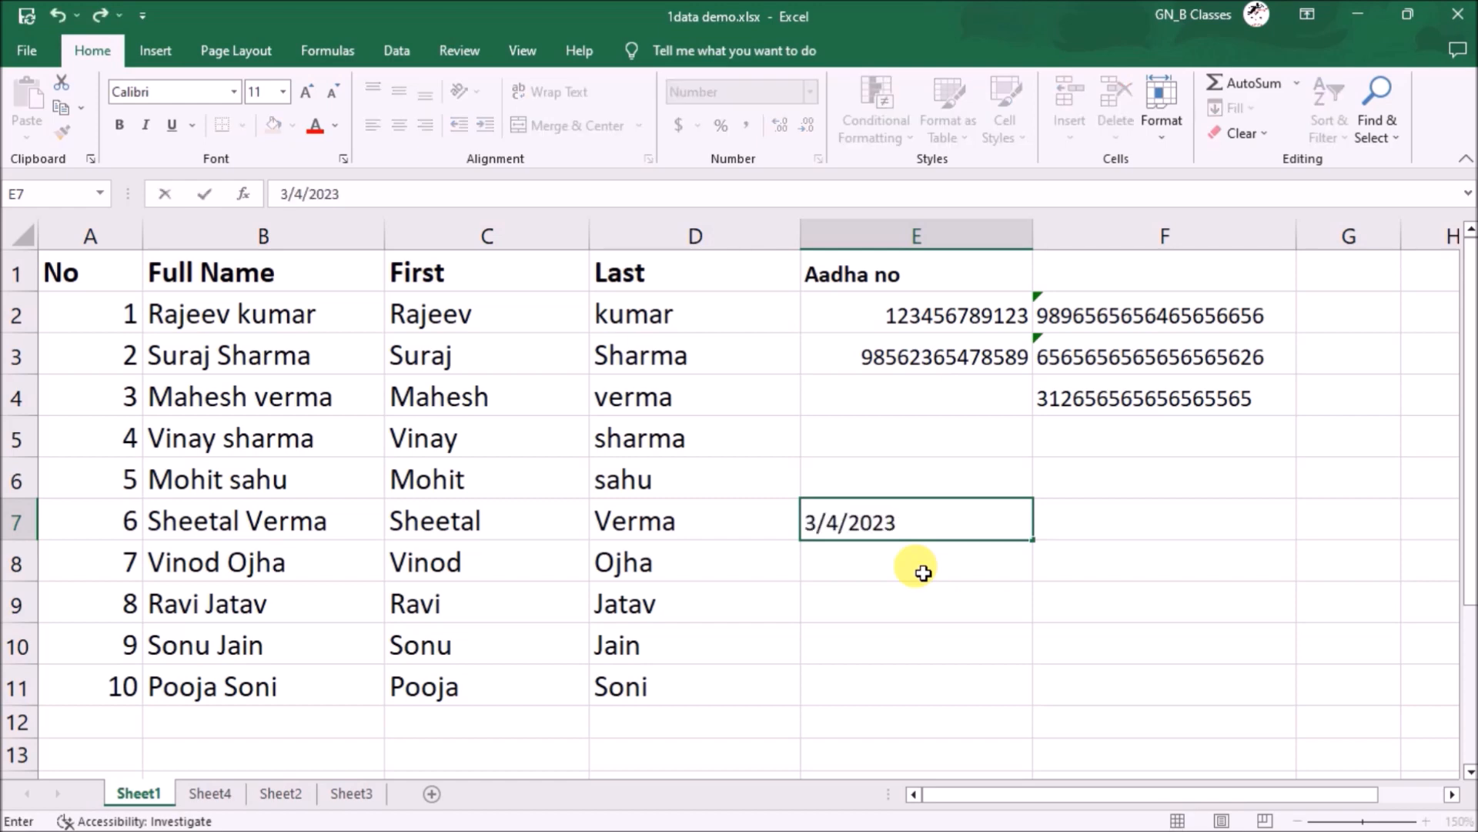
{"action": "left_click", "coordinate": [1165, 502]}
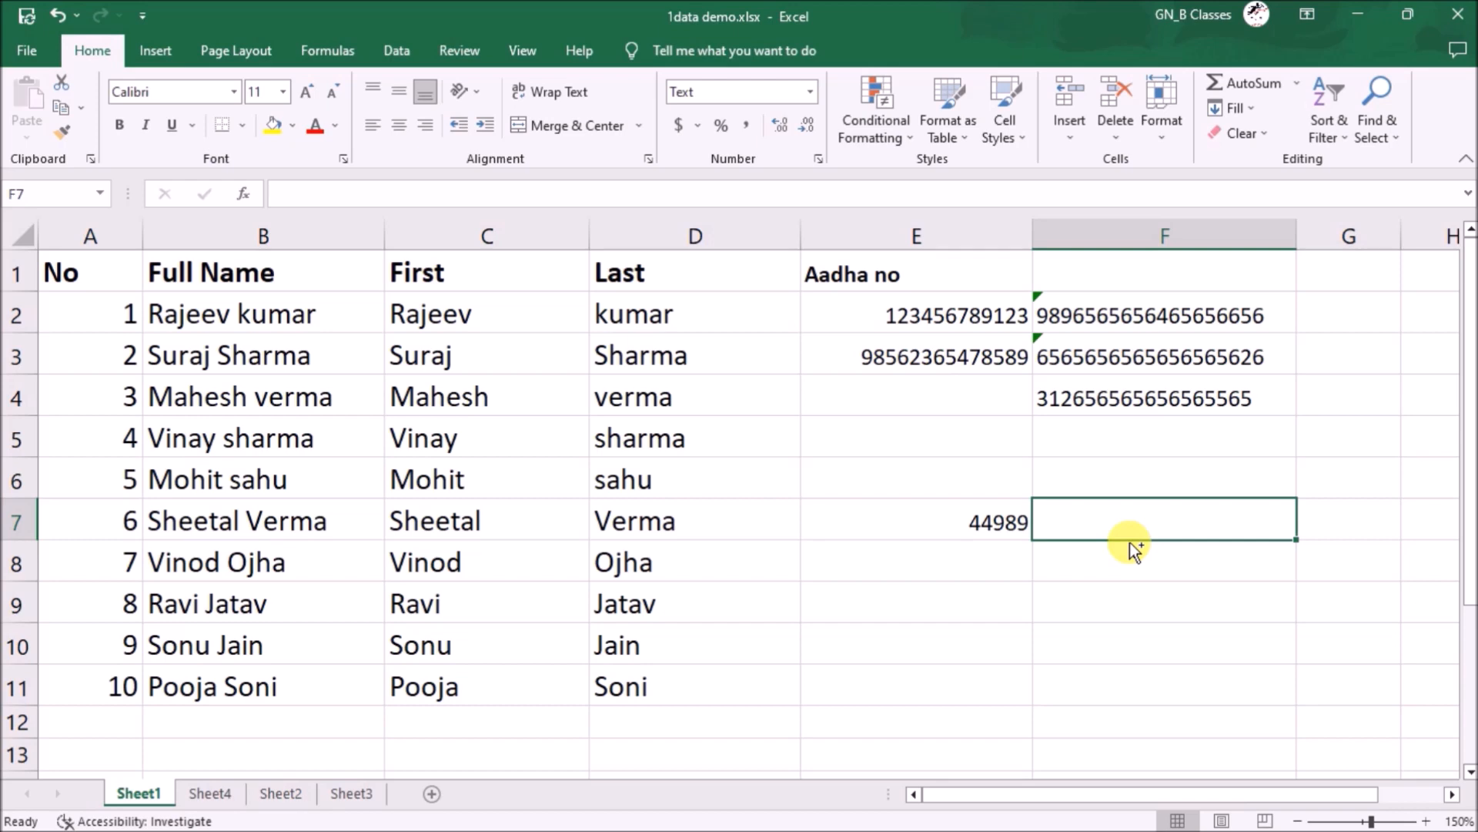
{"action": "key", "text": "ctrl+shift+semicolon"}
{"action": "left_click", "coordinate": [1178, 567]}
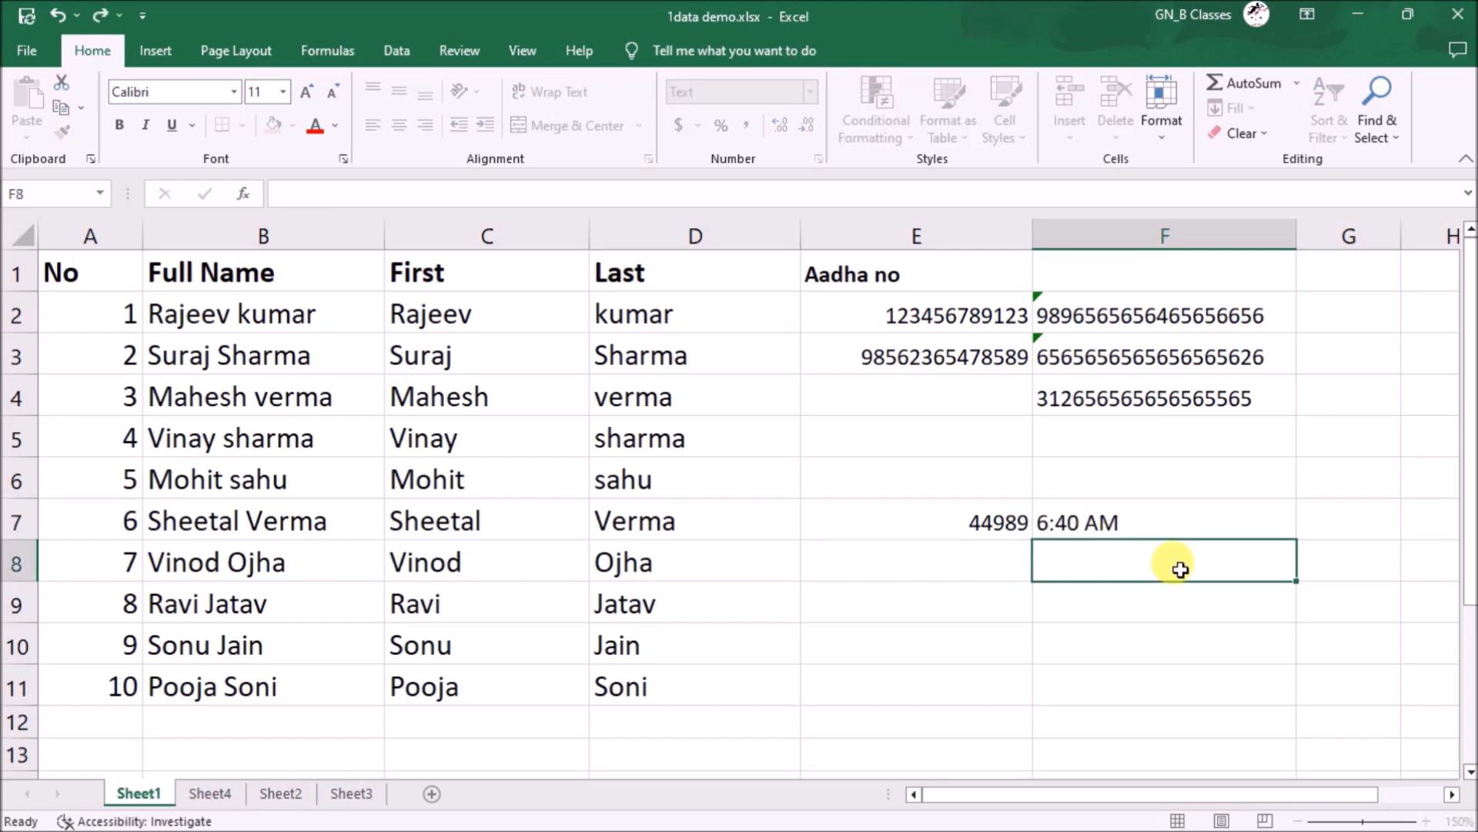
{"action": "left_click", "coordinate": [936, 518]}
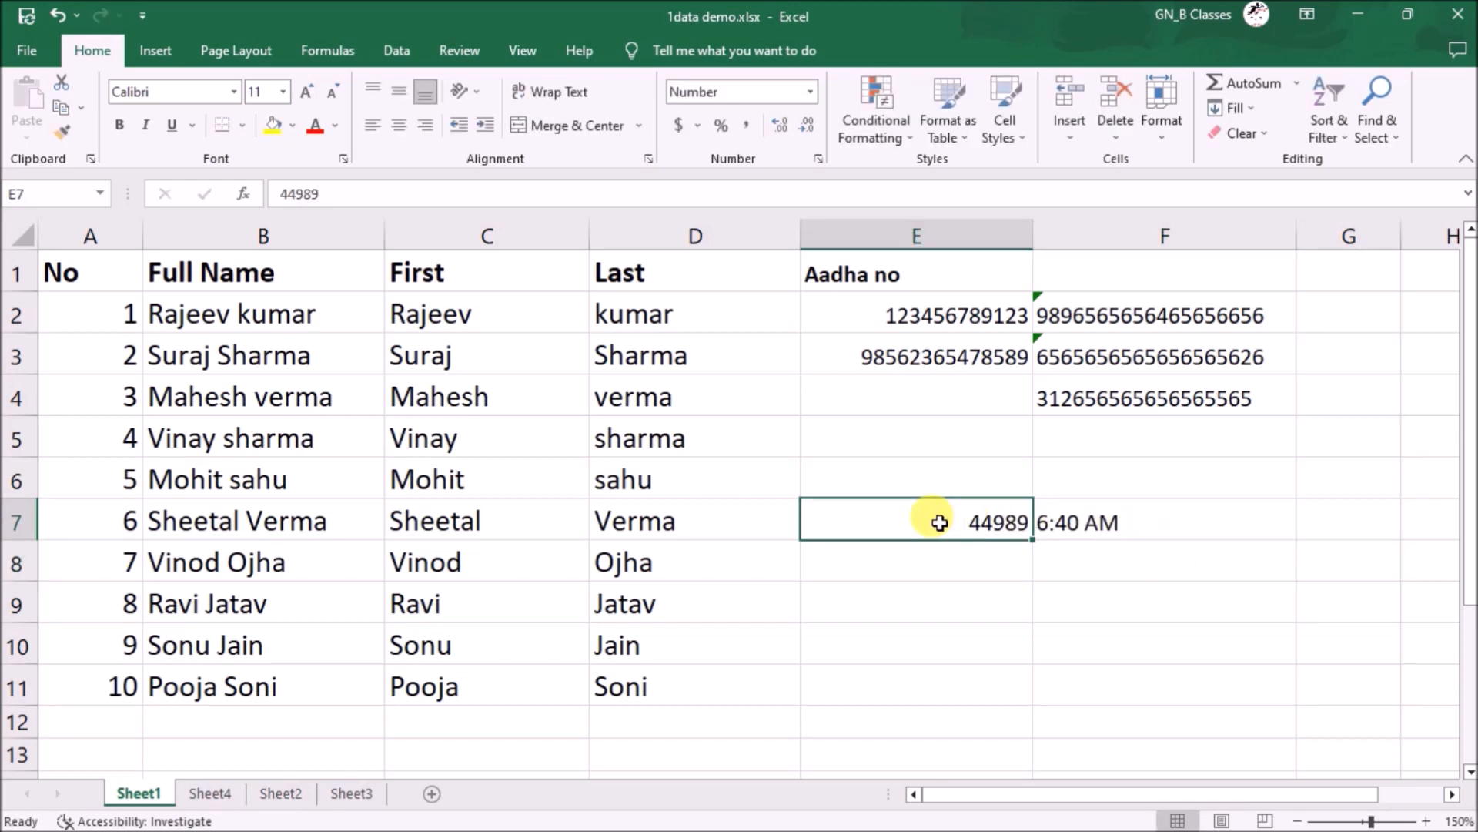
- Insert today's date in B15 and the current time in C15
{"action": "scroll", "coordinate": [924, 511], "scroll_direction": "down", "scroll_amount": 2}
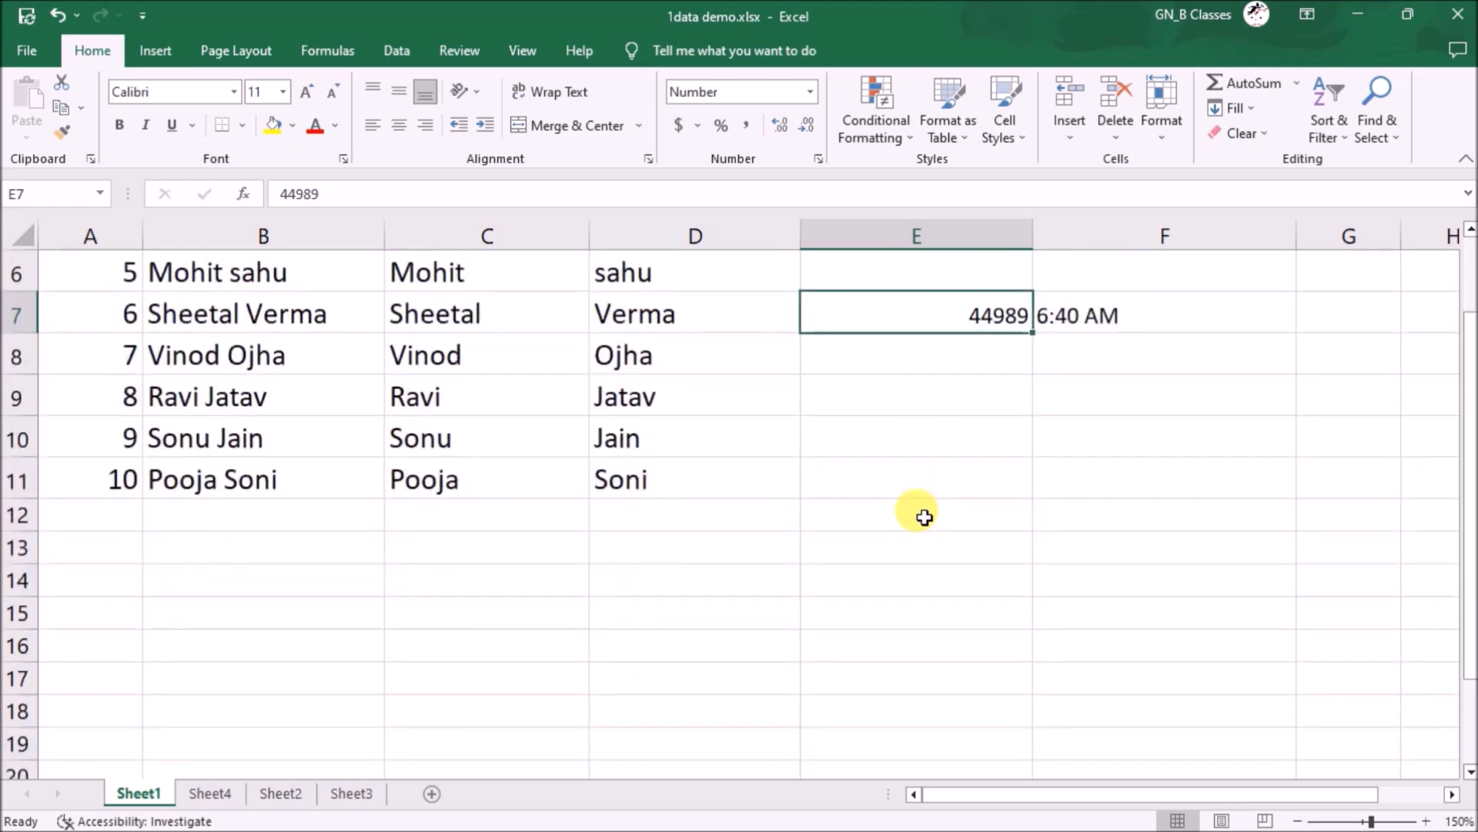
{"action": "left_click", "coordinate": [353, 613]}
{"action": "key", "text": "ctrl+semicolon"}
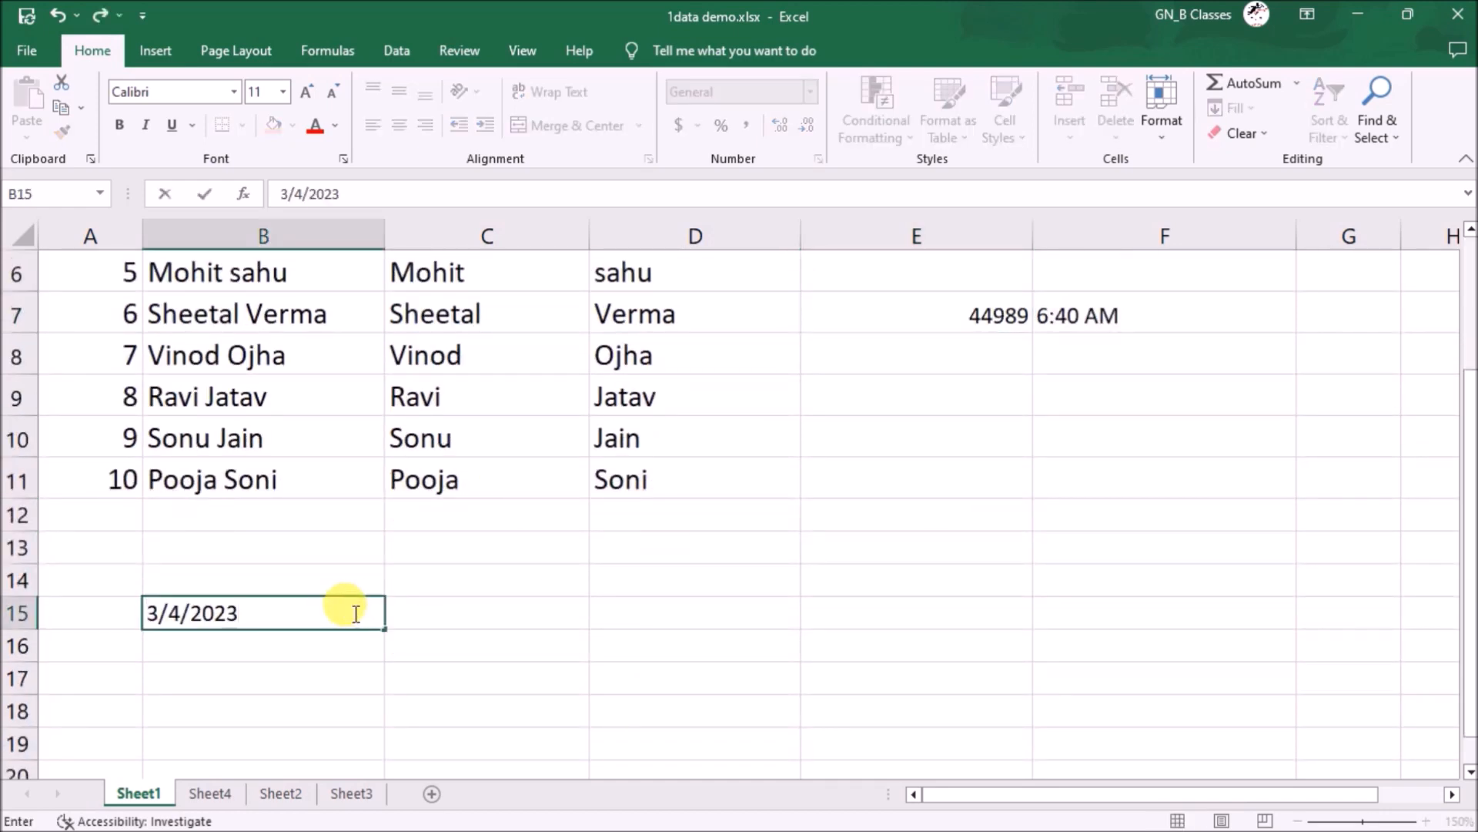
{"action": "left_click", "coordinate": [474, 606]}
{"action": "key", "text": "ctrl+semicolon"}
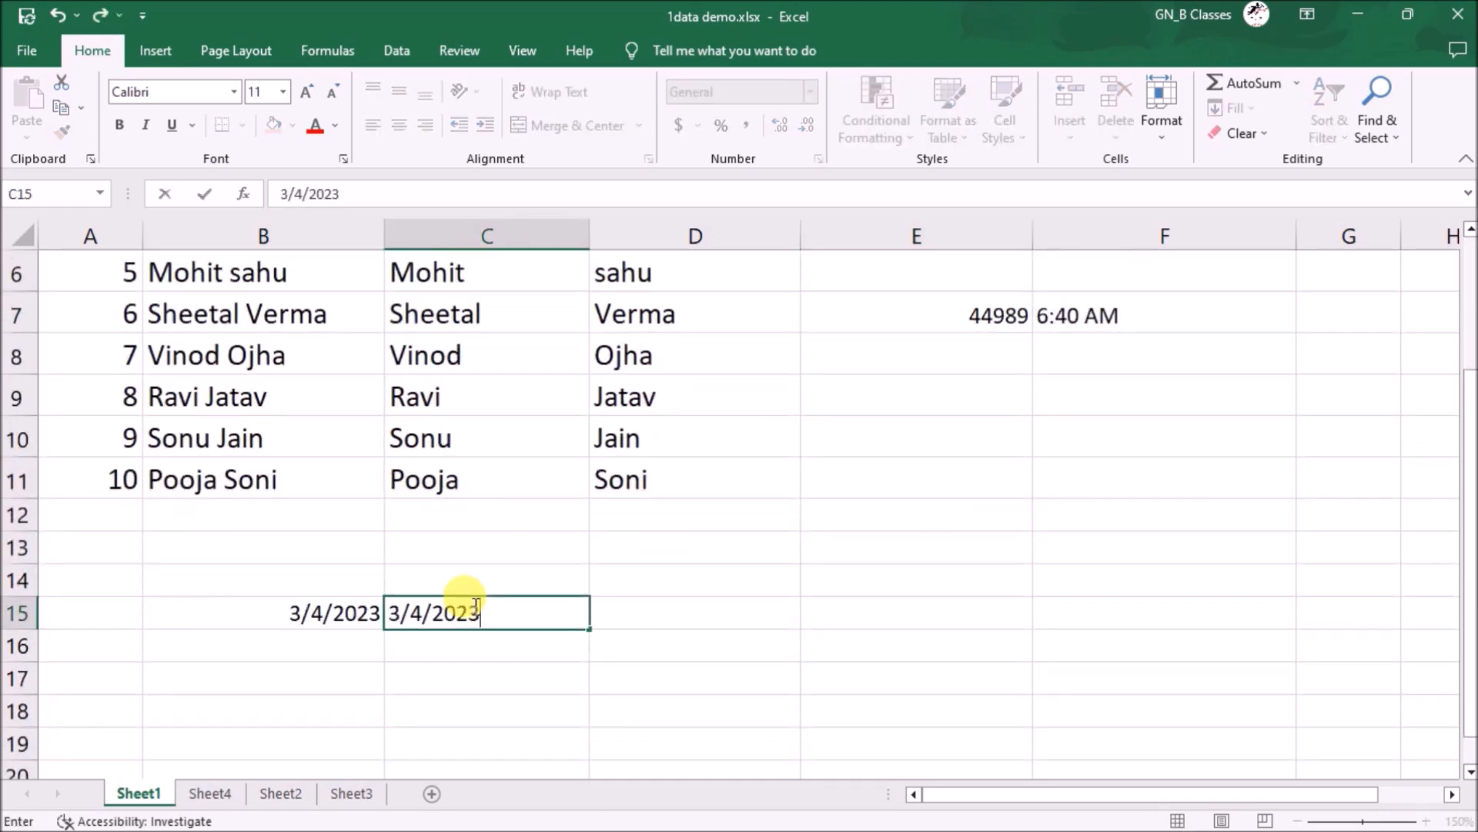
{"action": "left_click", "coordinate": [687, 608]}
{"action": "left_click", "coordinate": [583, 615]}
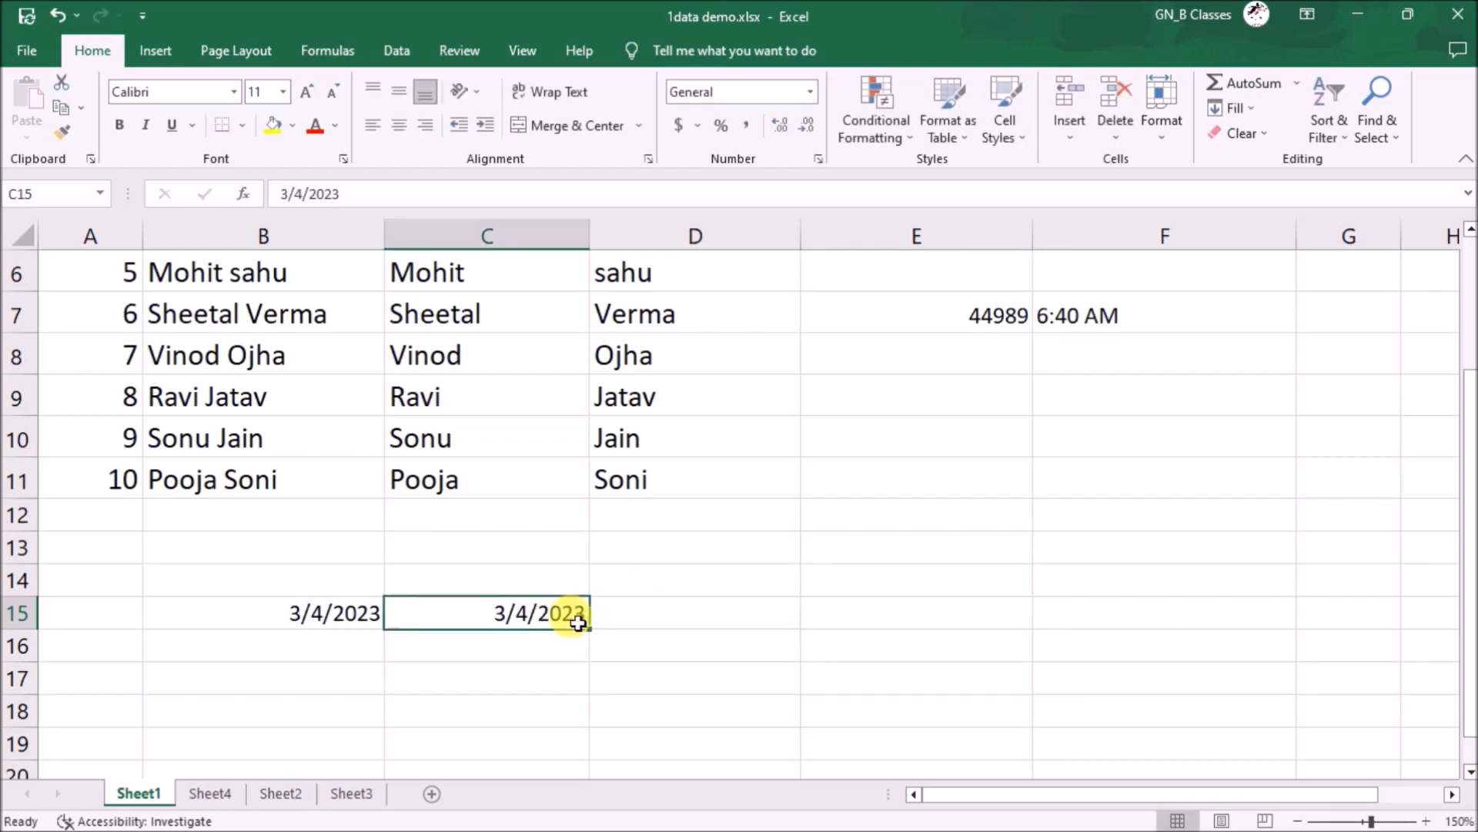
{"action": "key", "text": "ctrl+shift+semicolon"}
{"action": "left_click", "coordinate": [735, 610]}
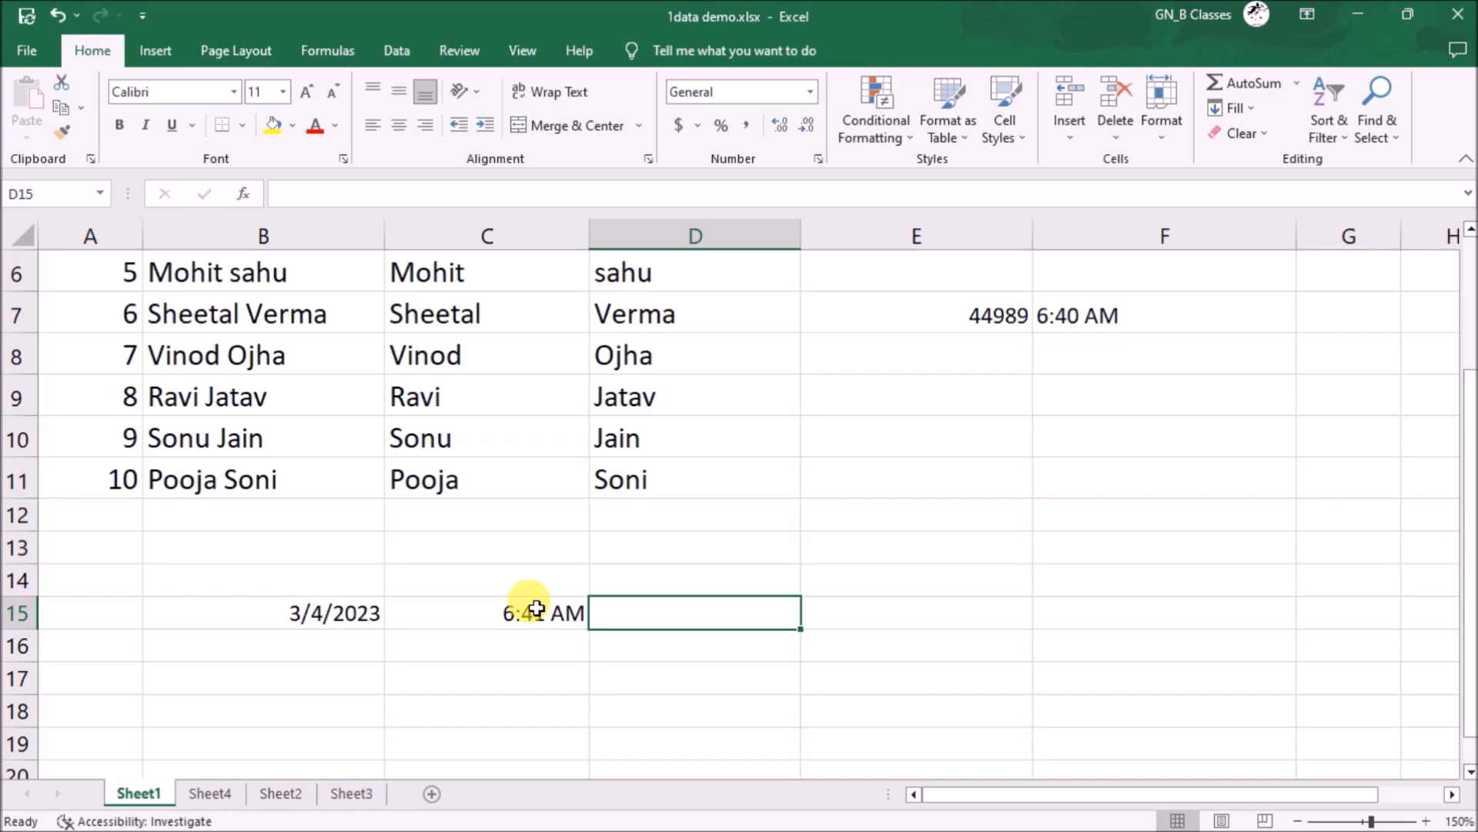
- Move through Sheet4 and Sheet2 to Sheet3 and type a contact number in C2
{"action": "left_click", "coordinate": [210, 793]}
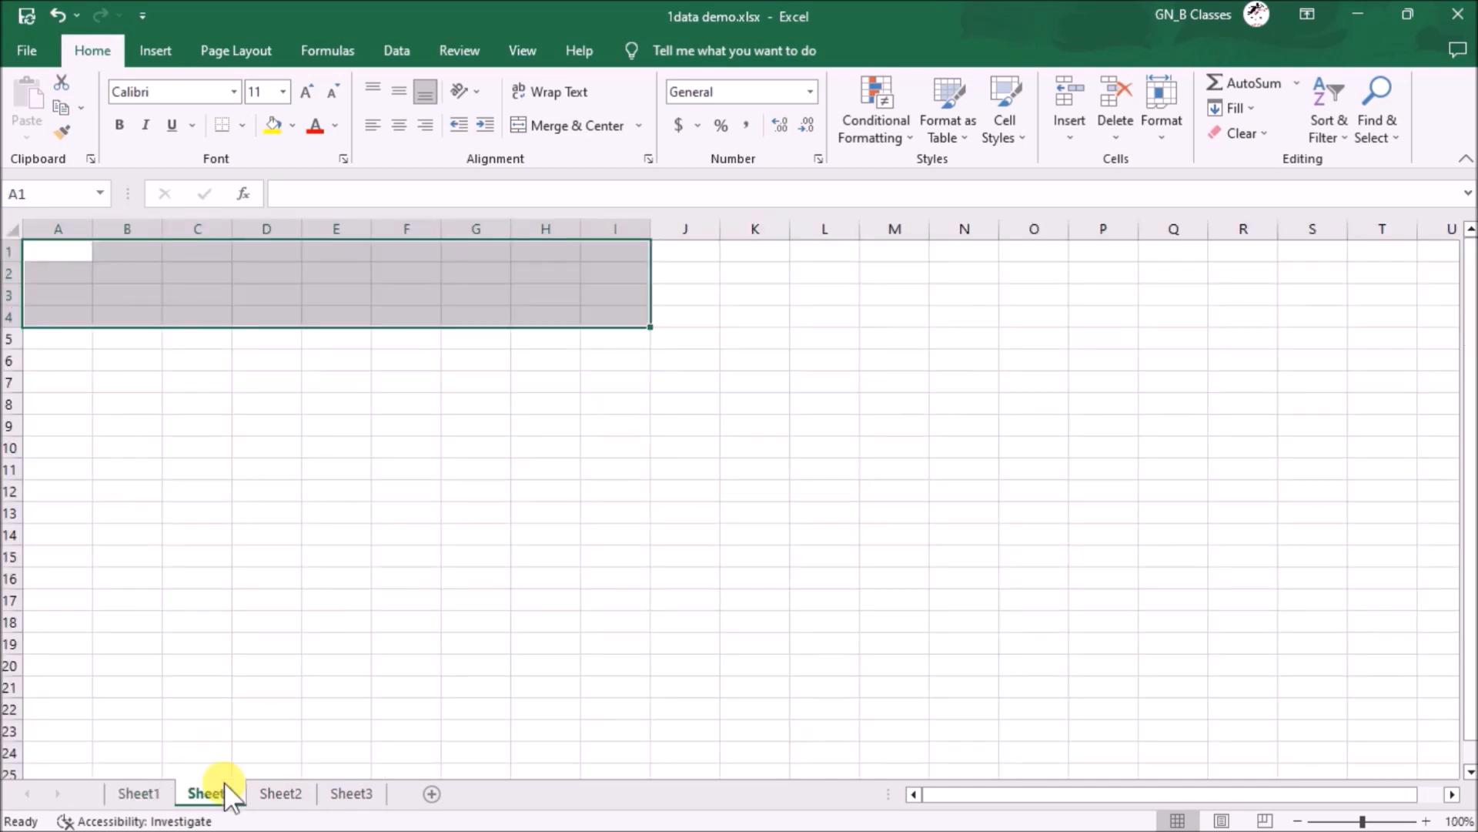
{"action": "left_click", "coordinate": [273, 793]}
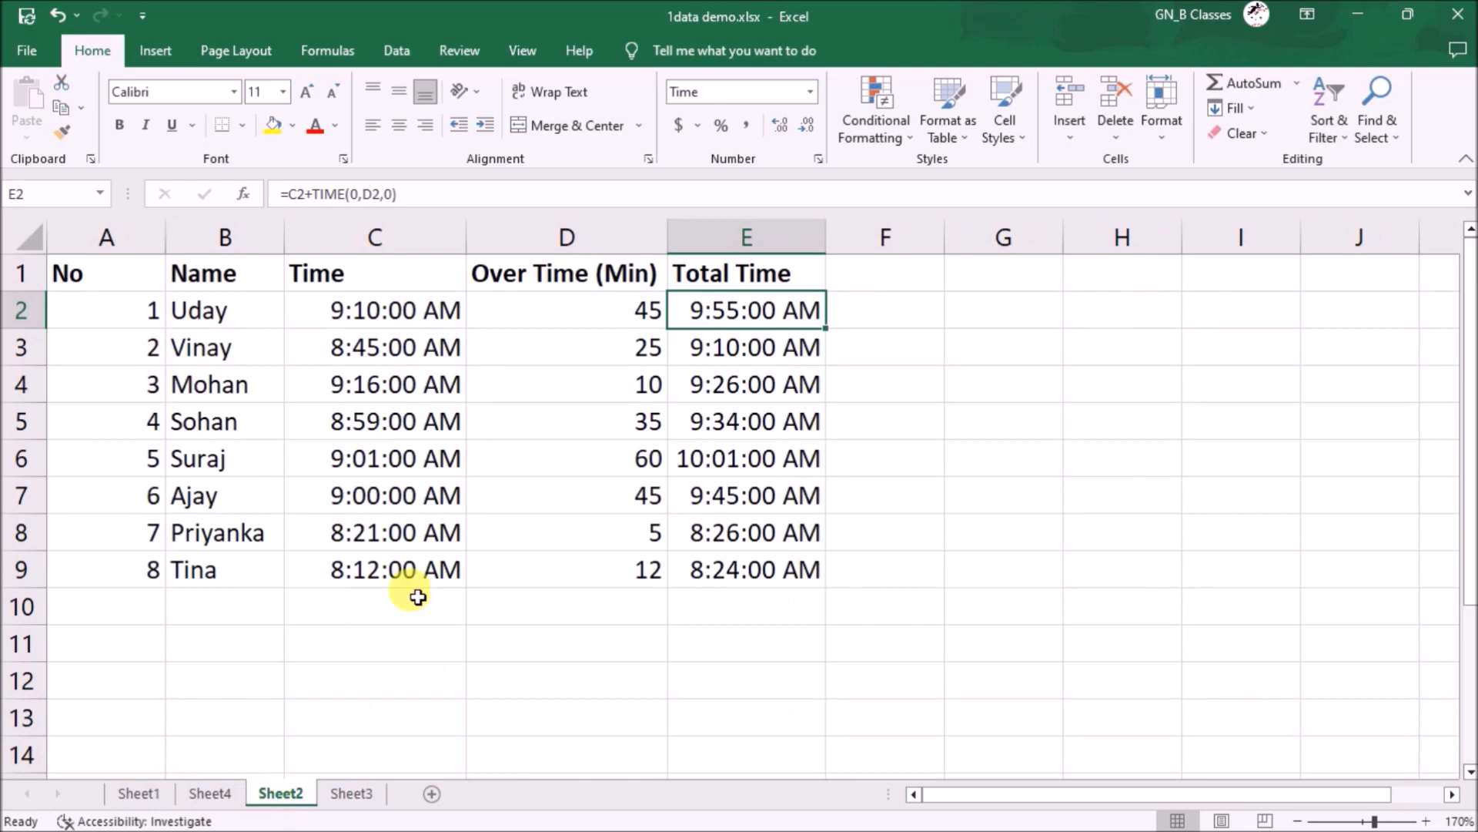
{"action": "left_click", "coordinate": [352, 793]}
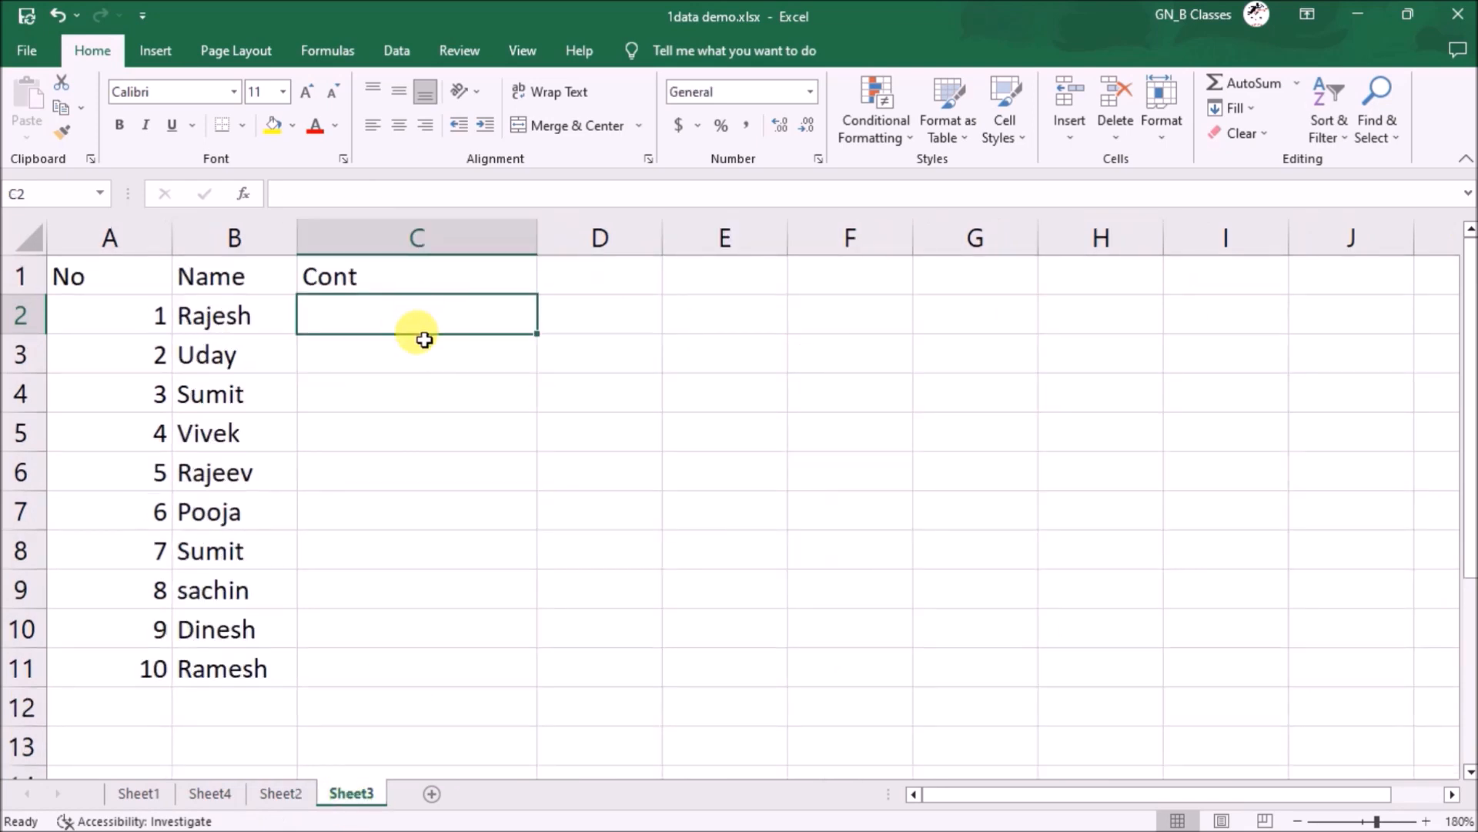
{"action": "type", "text": "98275"}
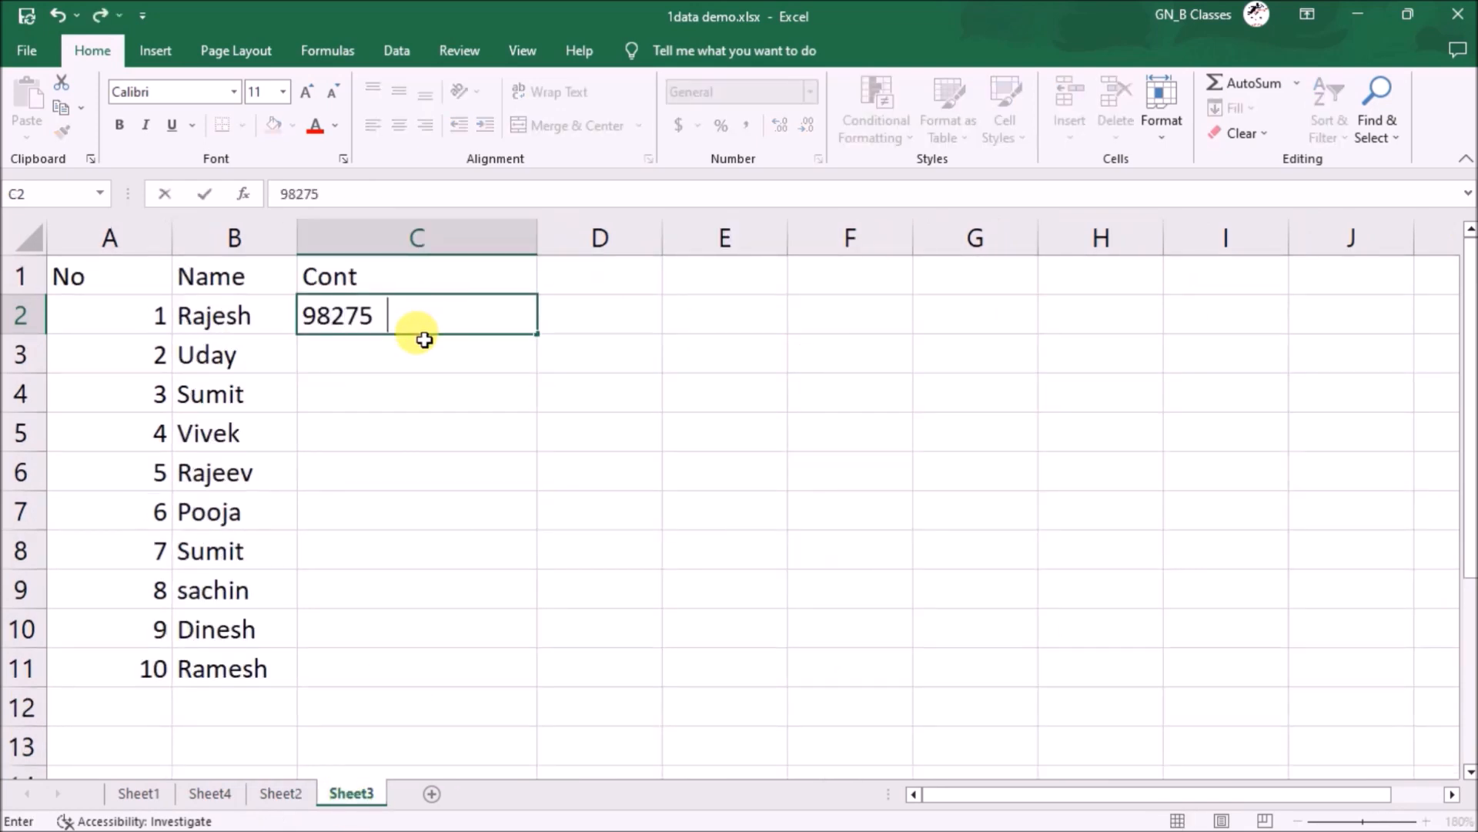
{"action": "type", "text": "4858"}
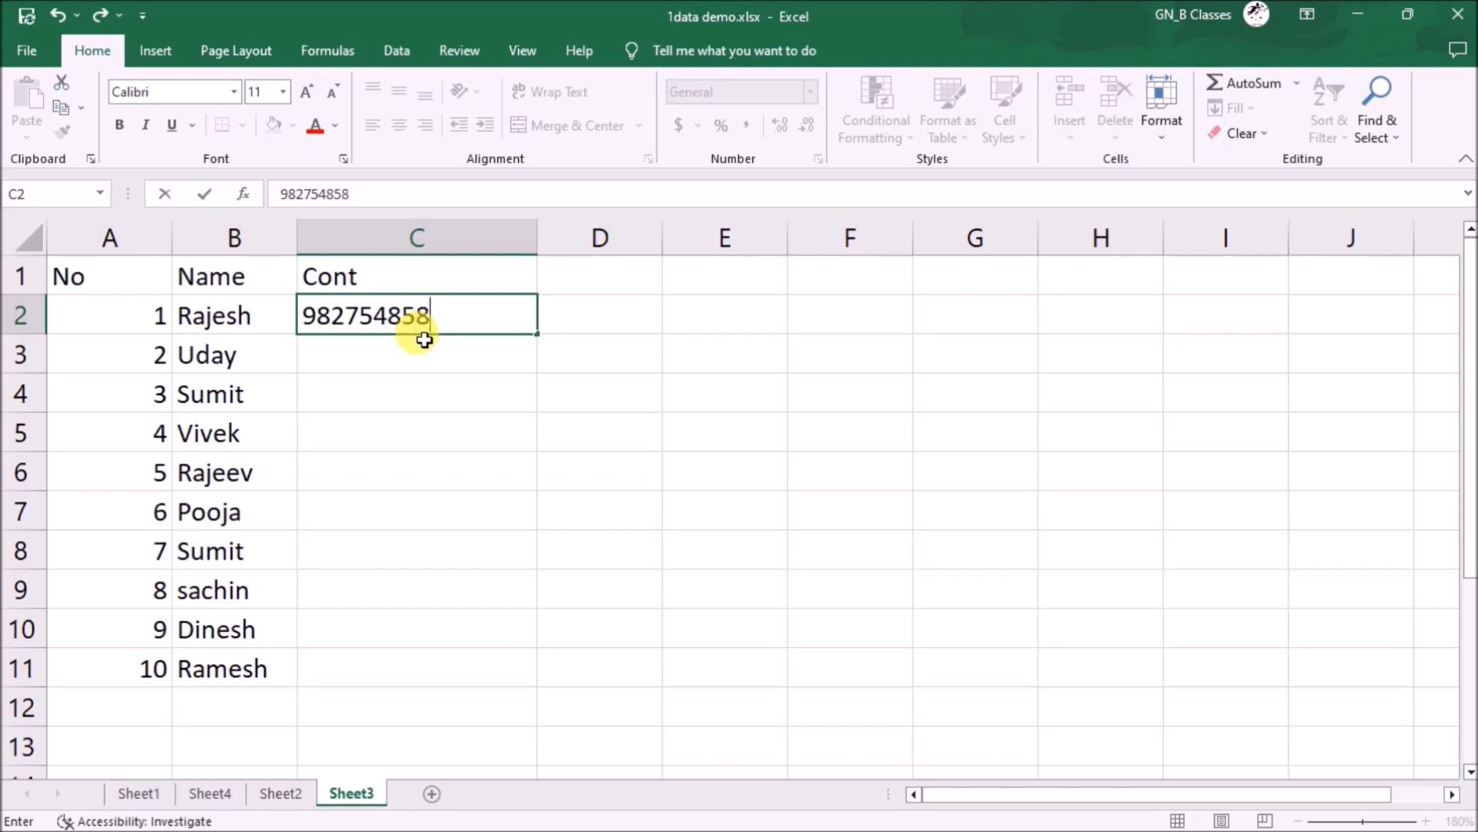
- Commit the contact number in C2, then select the Cont column and undo the entry
{"action": "key", "text": "Return"}
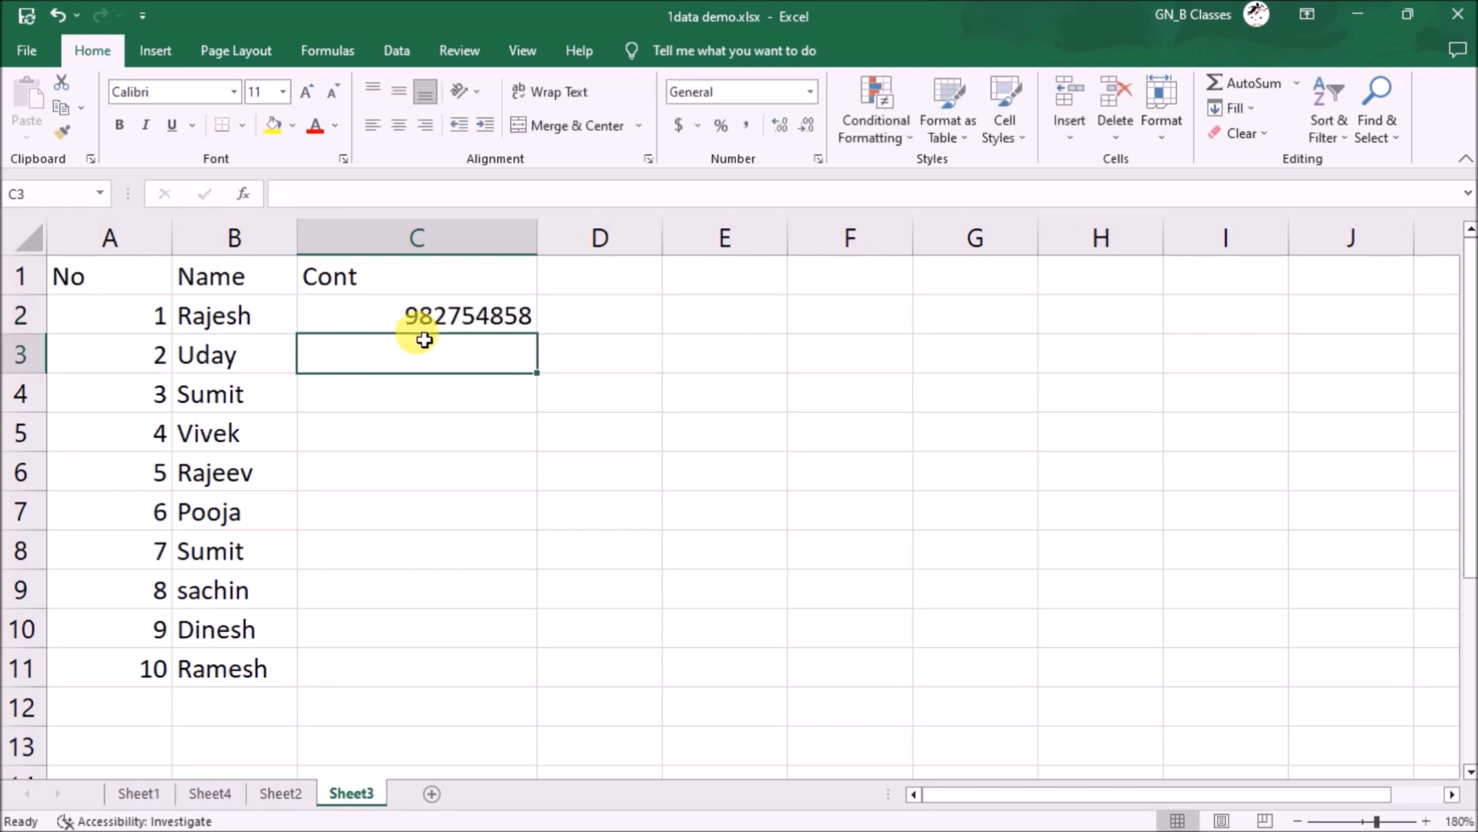
{"action": "key", "text": "Up"}
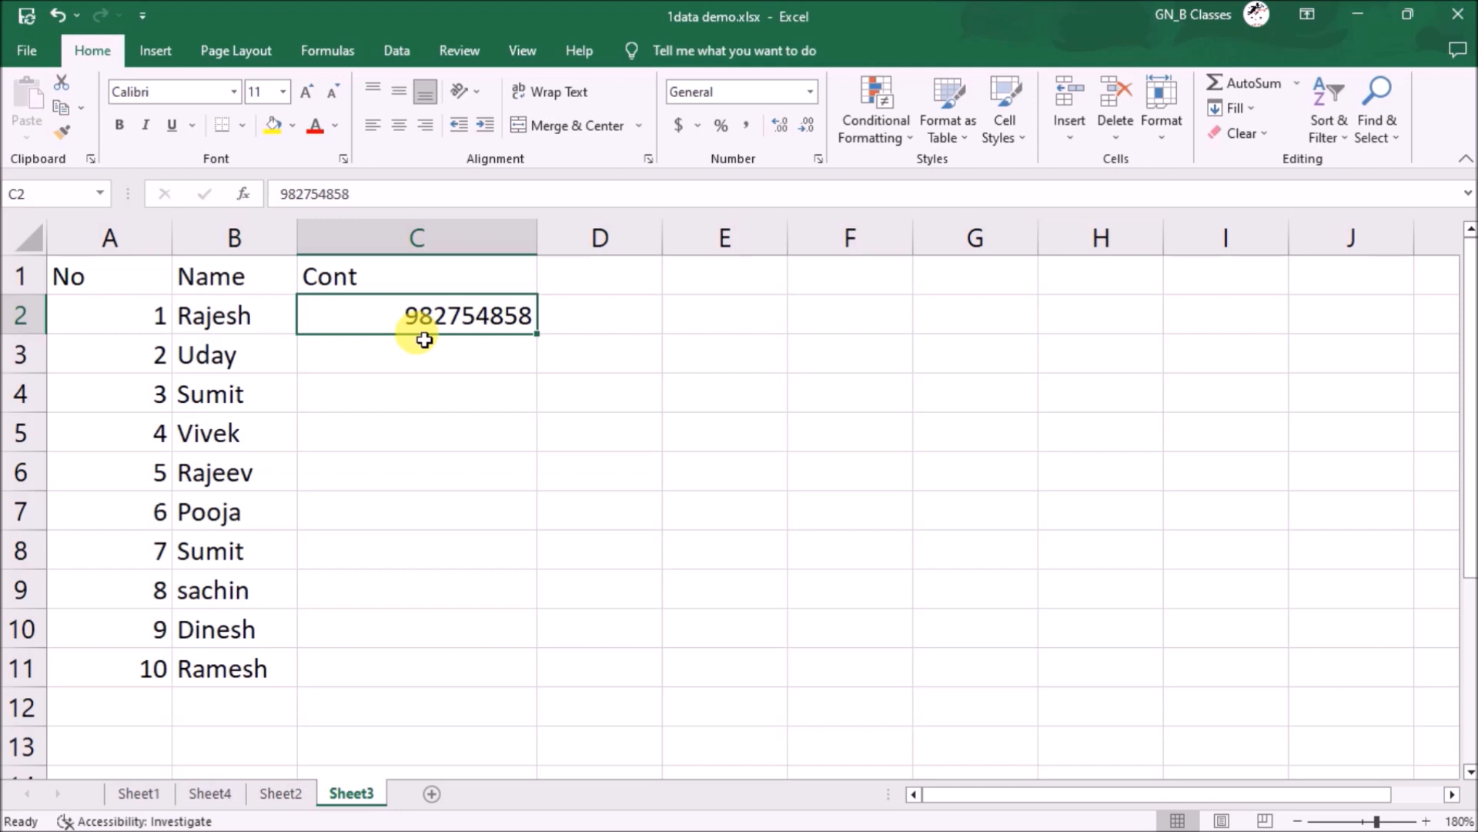
{"action": "left_click", "coordinate": [447, 224]}
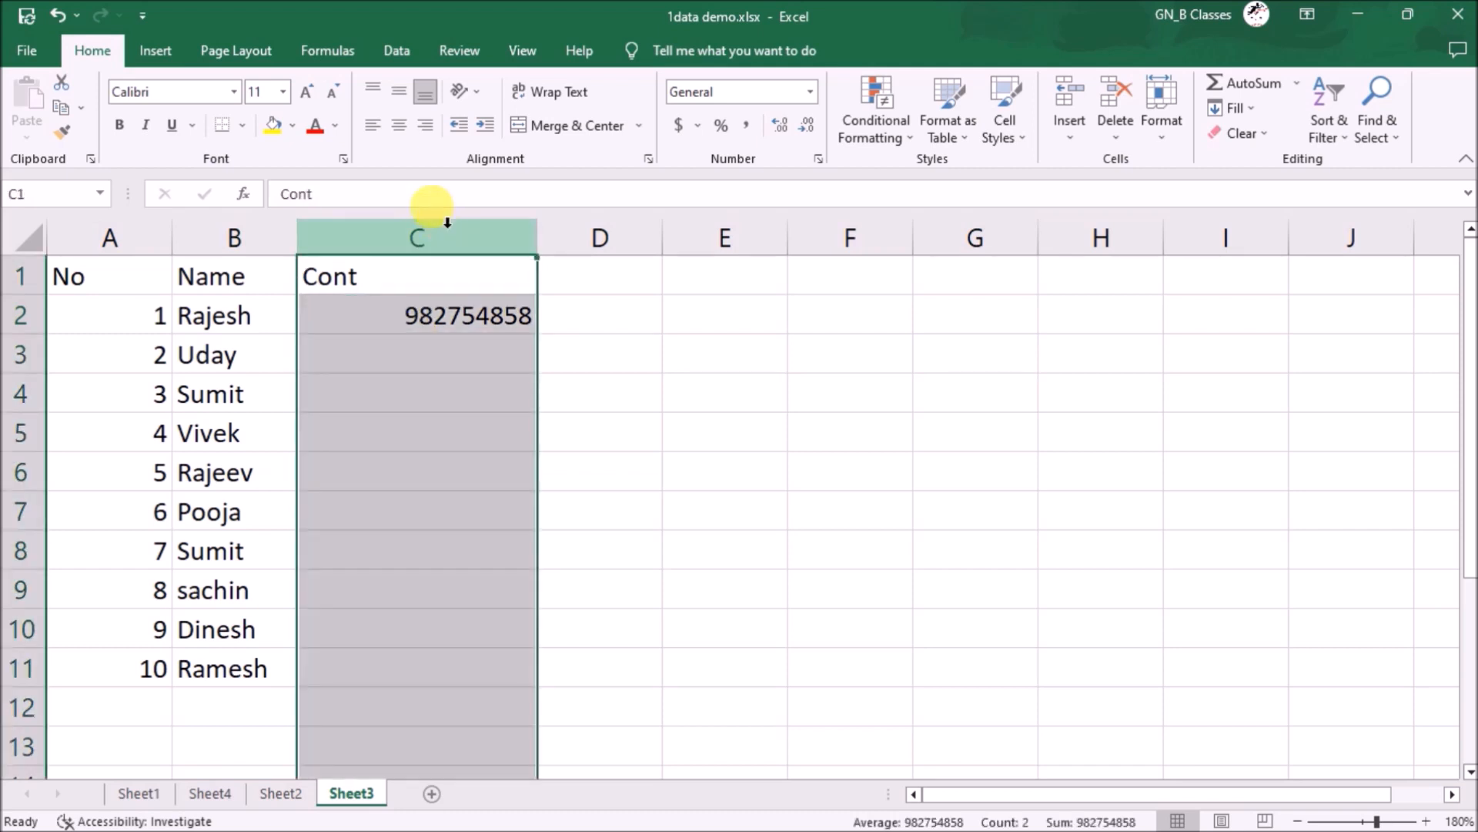
{"action": "key", "text": "ctrl+z"}
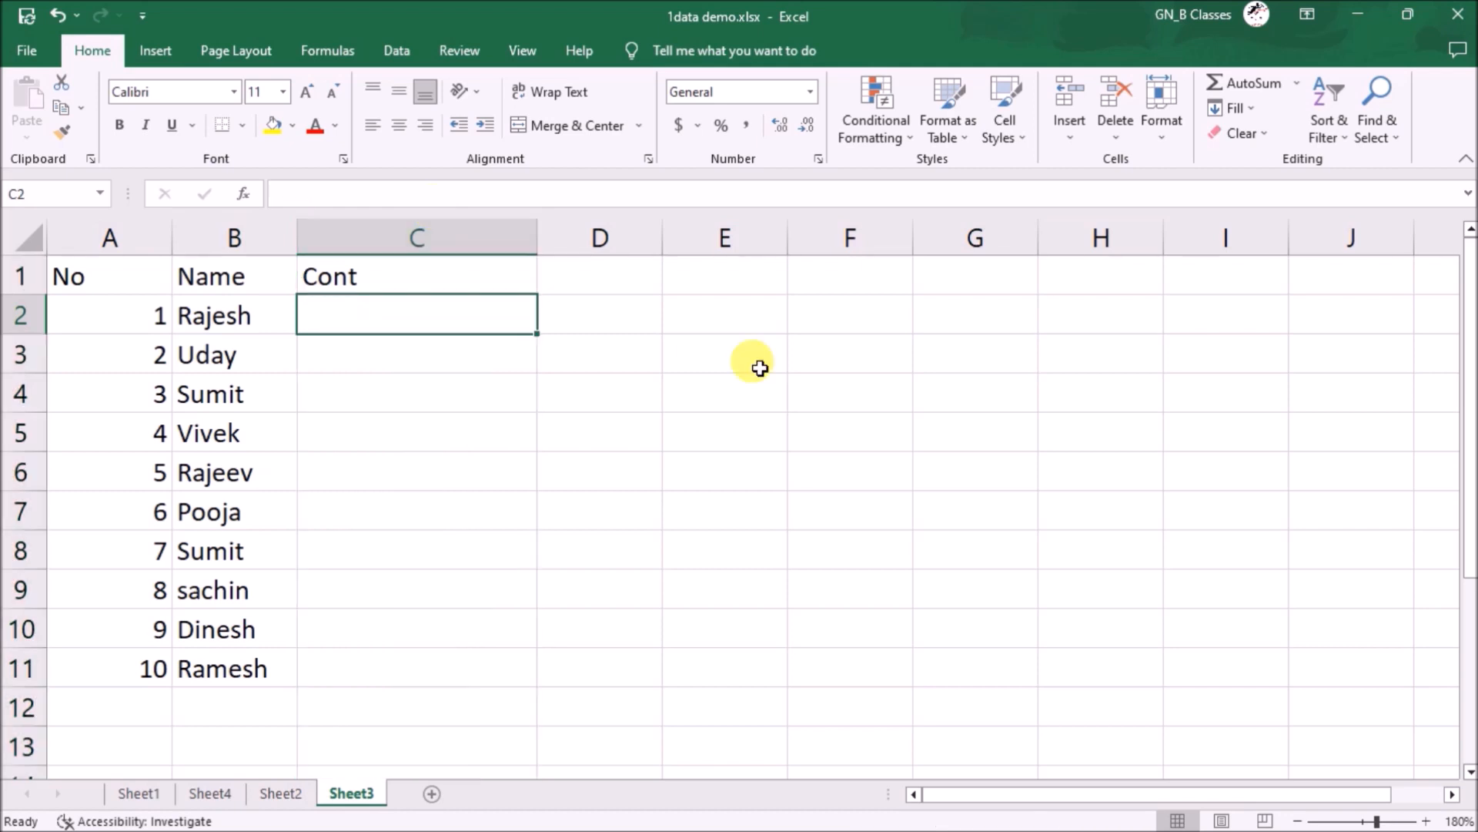
{"action": "left_click", "coordinate": [487, 239]}
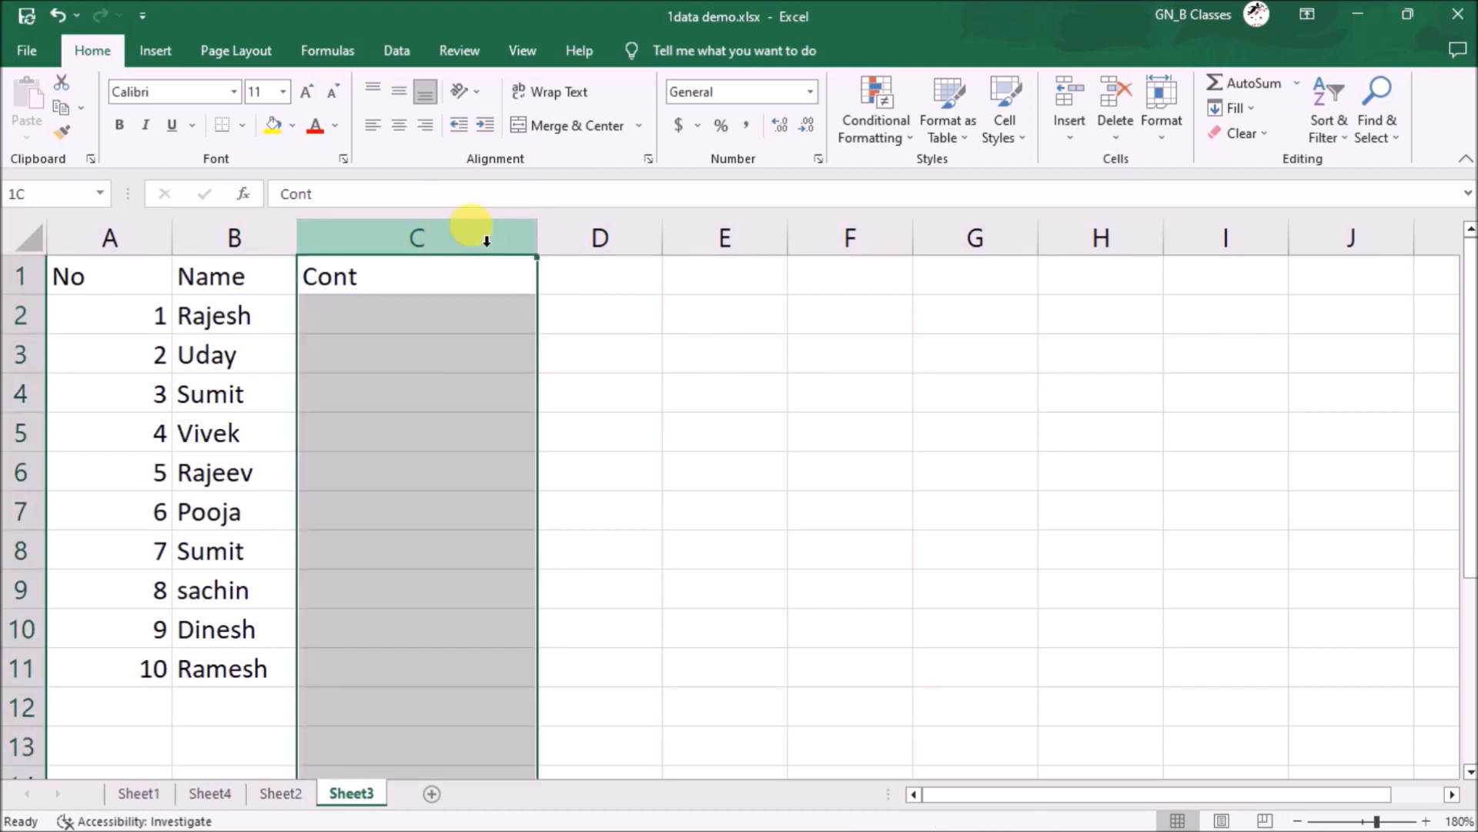
{"action": "left_click", "coordinate": [396, 50]}
{"action": "left_click", "coordinate": [908, 133]}
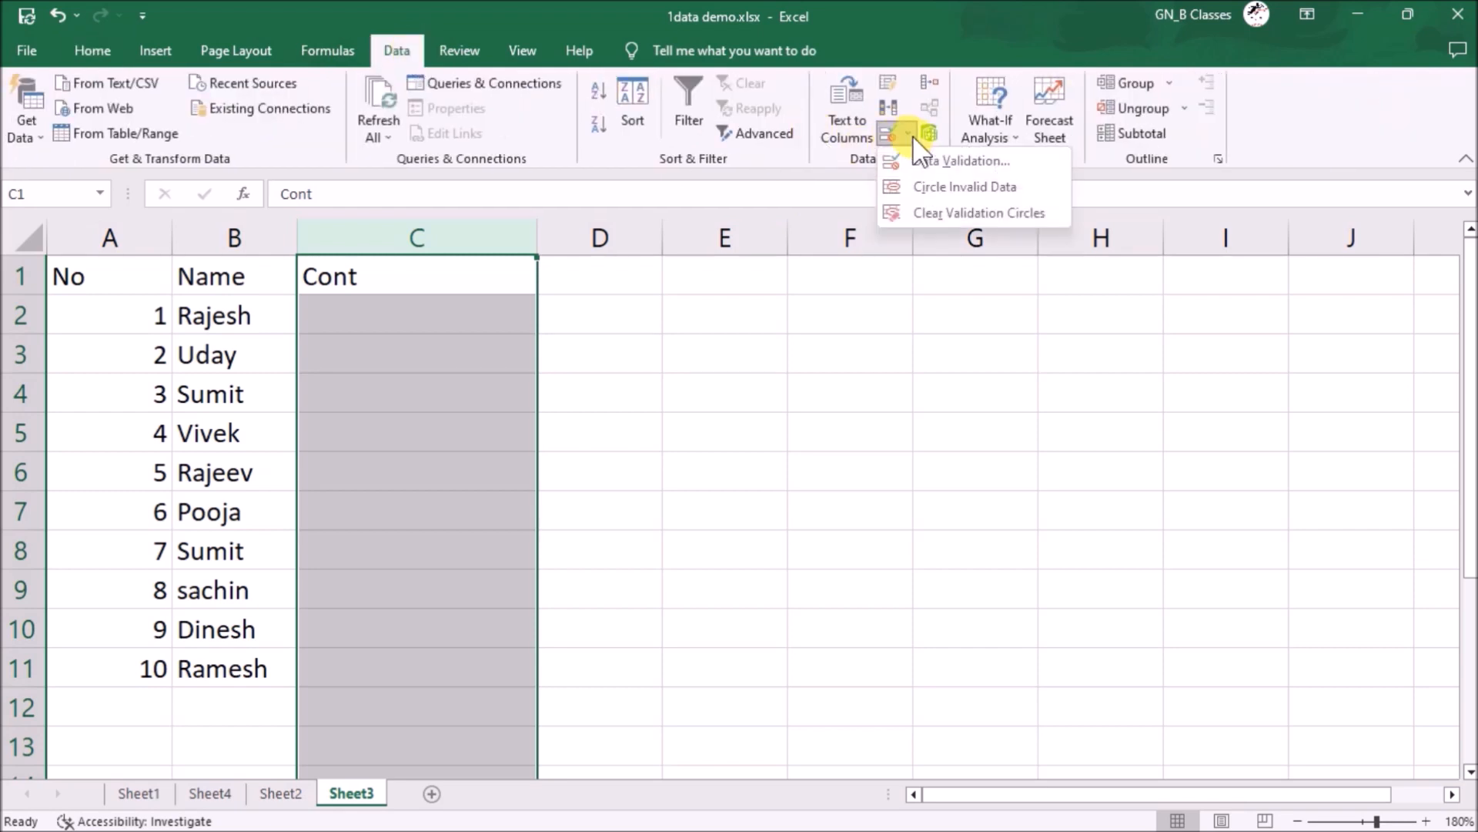
{"action": "left_click", "coordinate": [962, 162]}
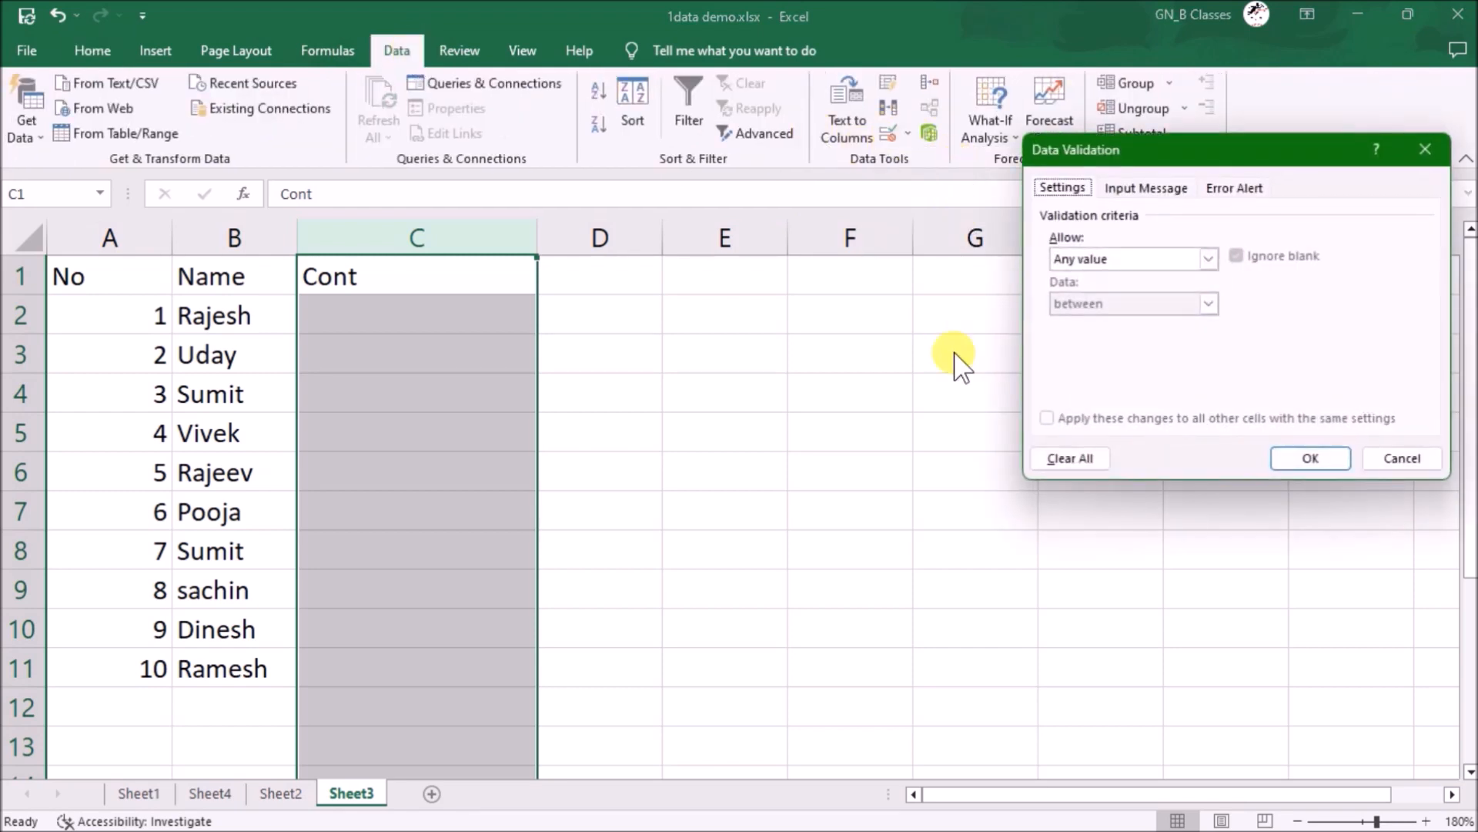
{"action": "left_click", "coordinate": [1132, 260]}
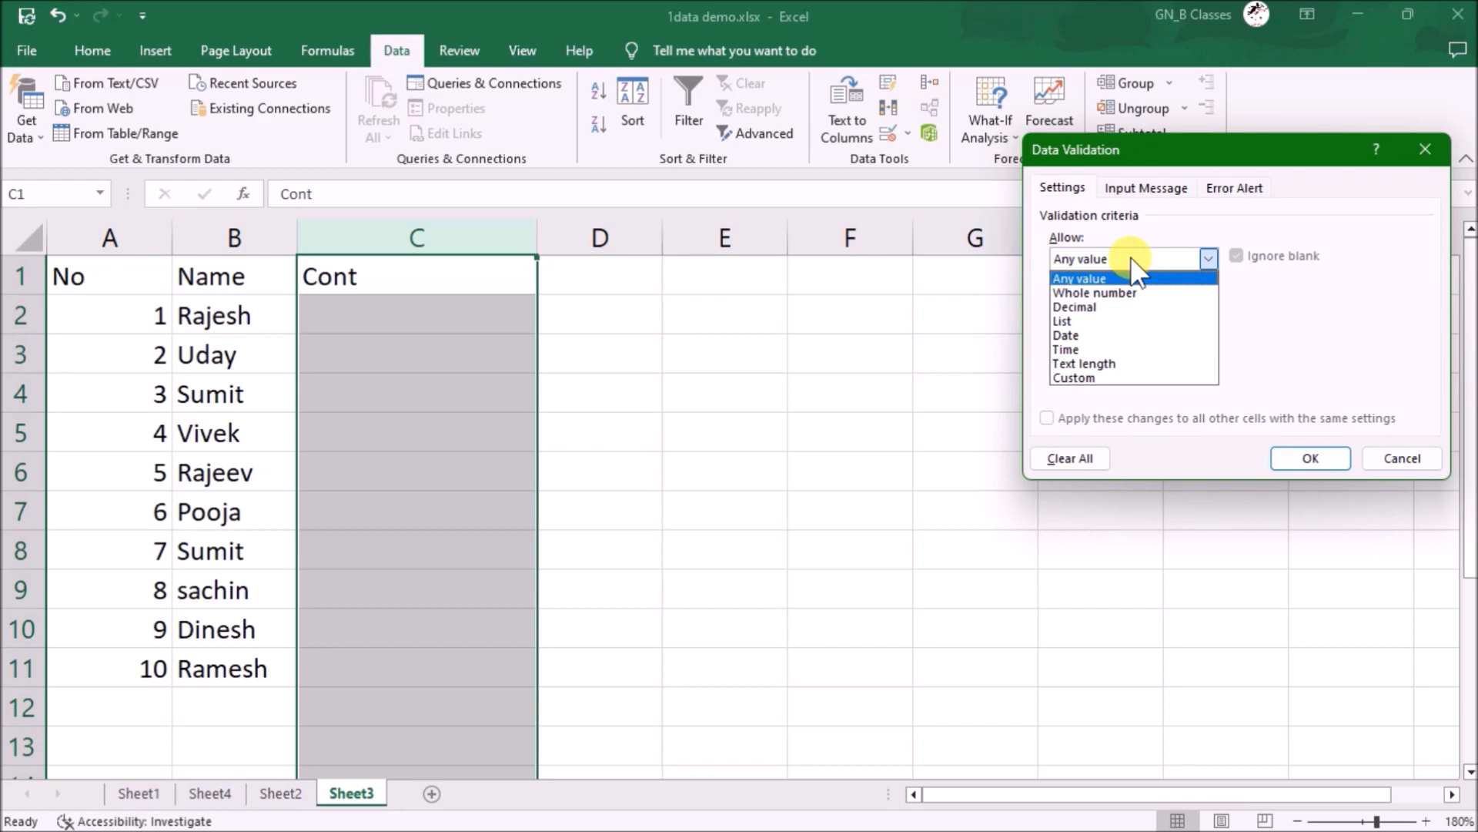
{"action": "left_click", "coordinate": [1132, 307]}
{"action": "left_click", "coordinate": [1129, 345]}
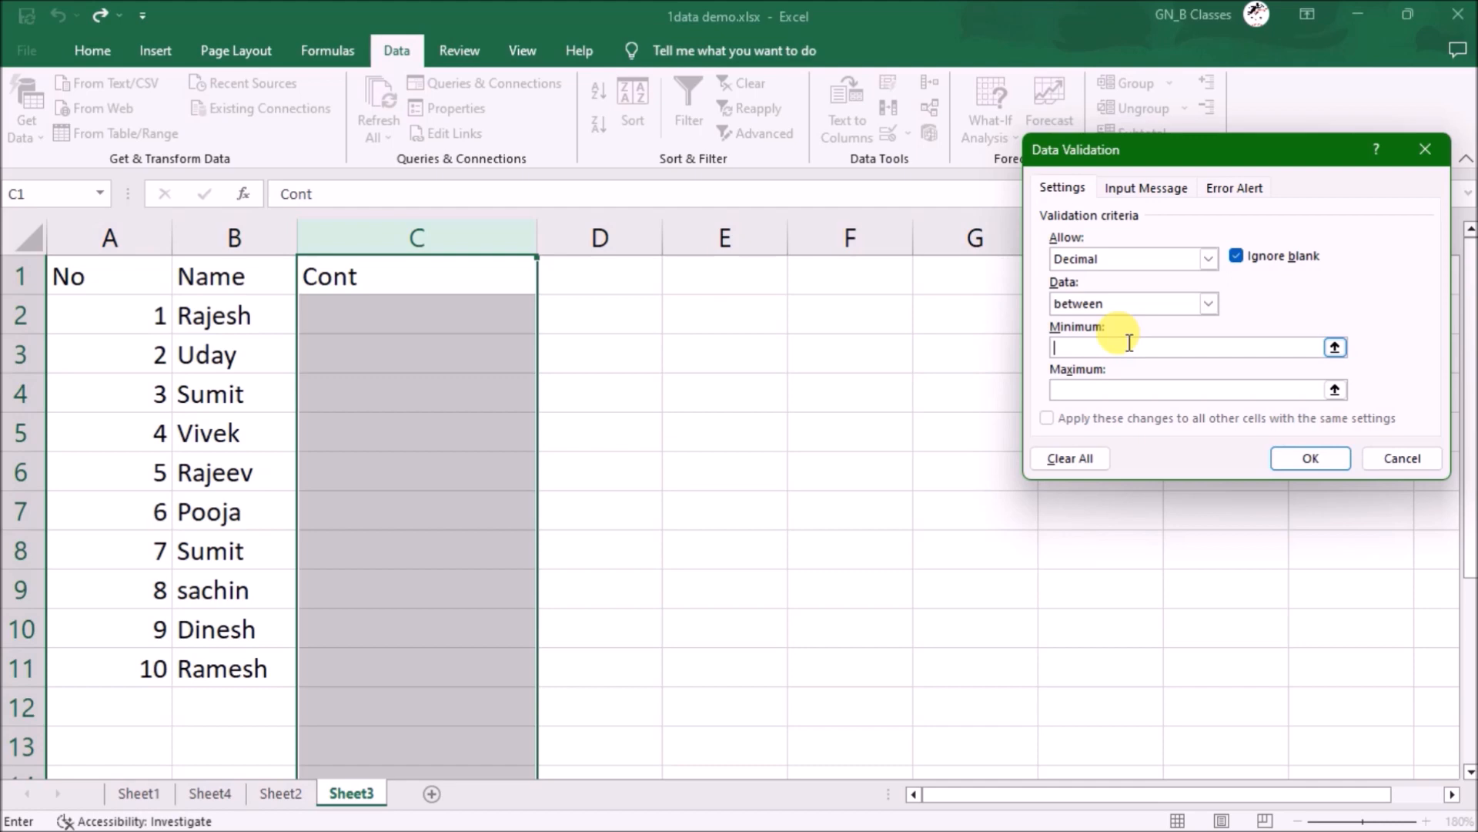
{"action": "type", "text": "5999999999"}
{"action": "left_click", "coordinate": [1135, 388]}
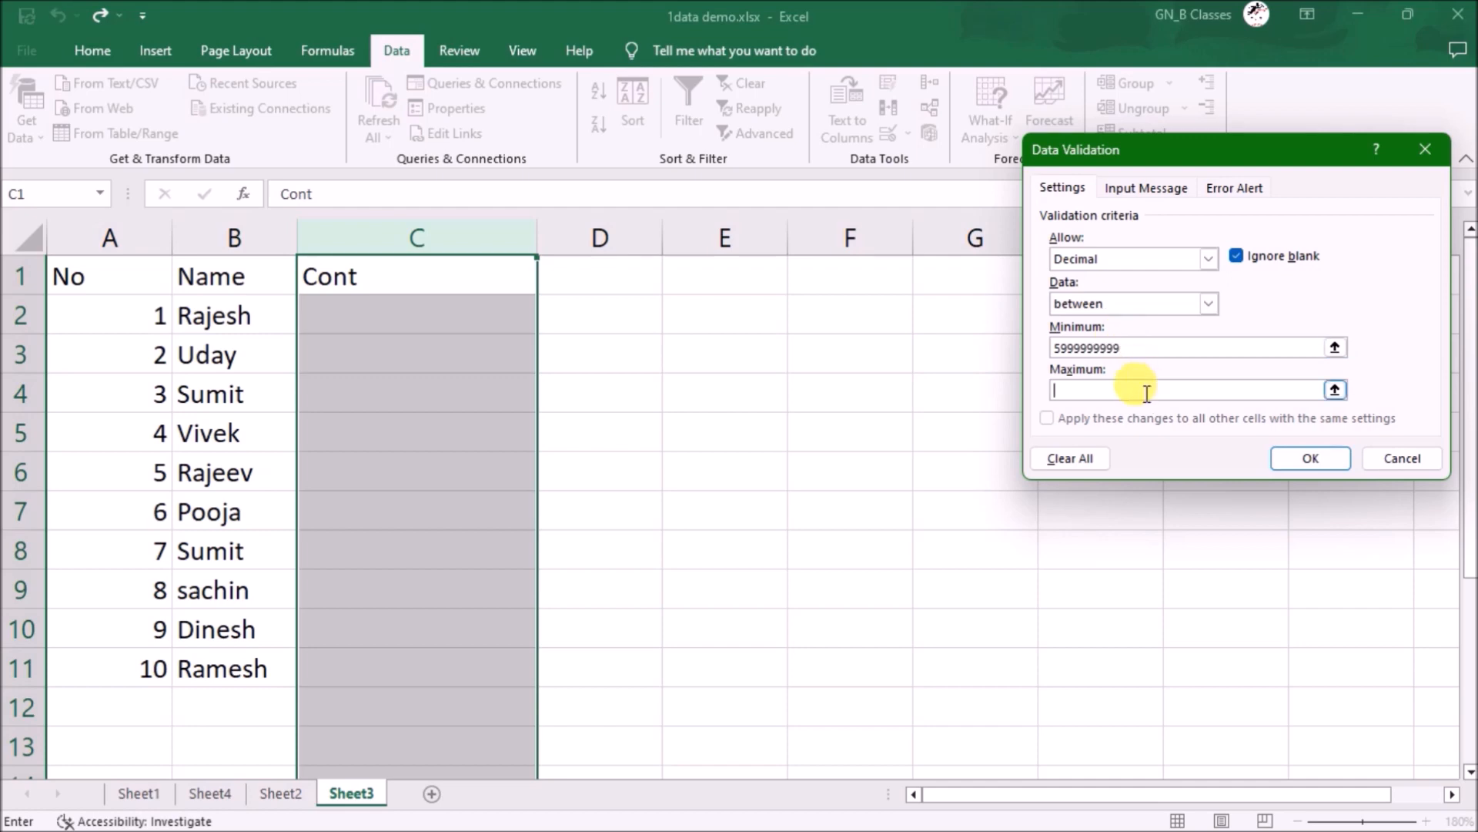
{"action": "type", "text": "9999999999"}
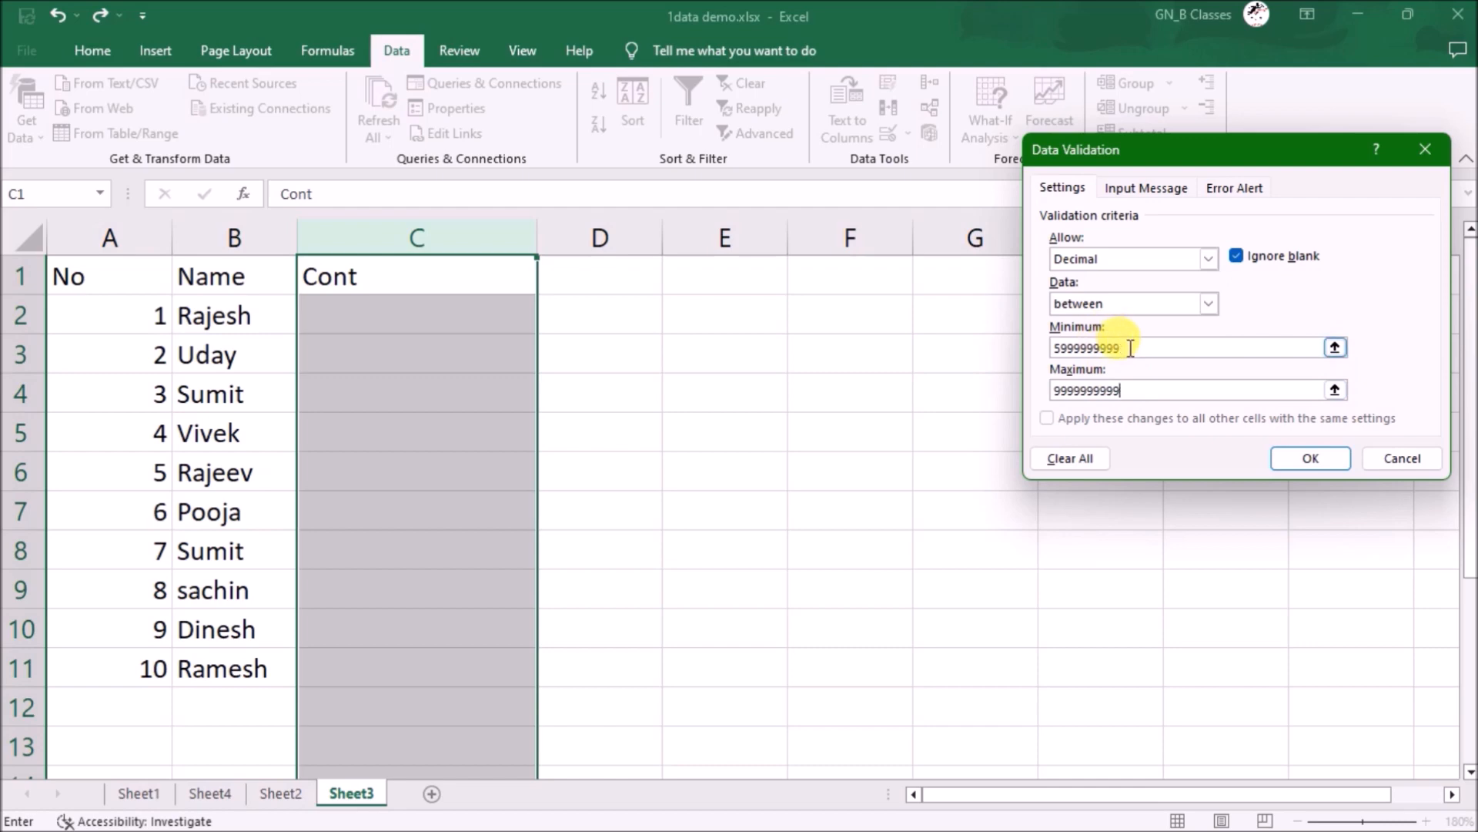
{"action": "left_click", "coordinate": [1309, 457]}
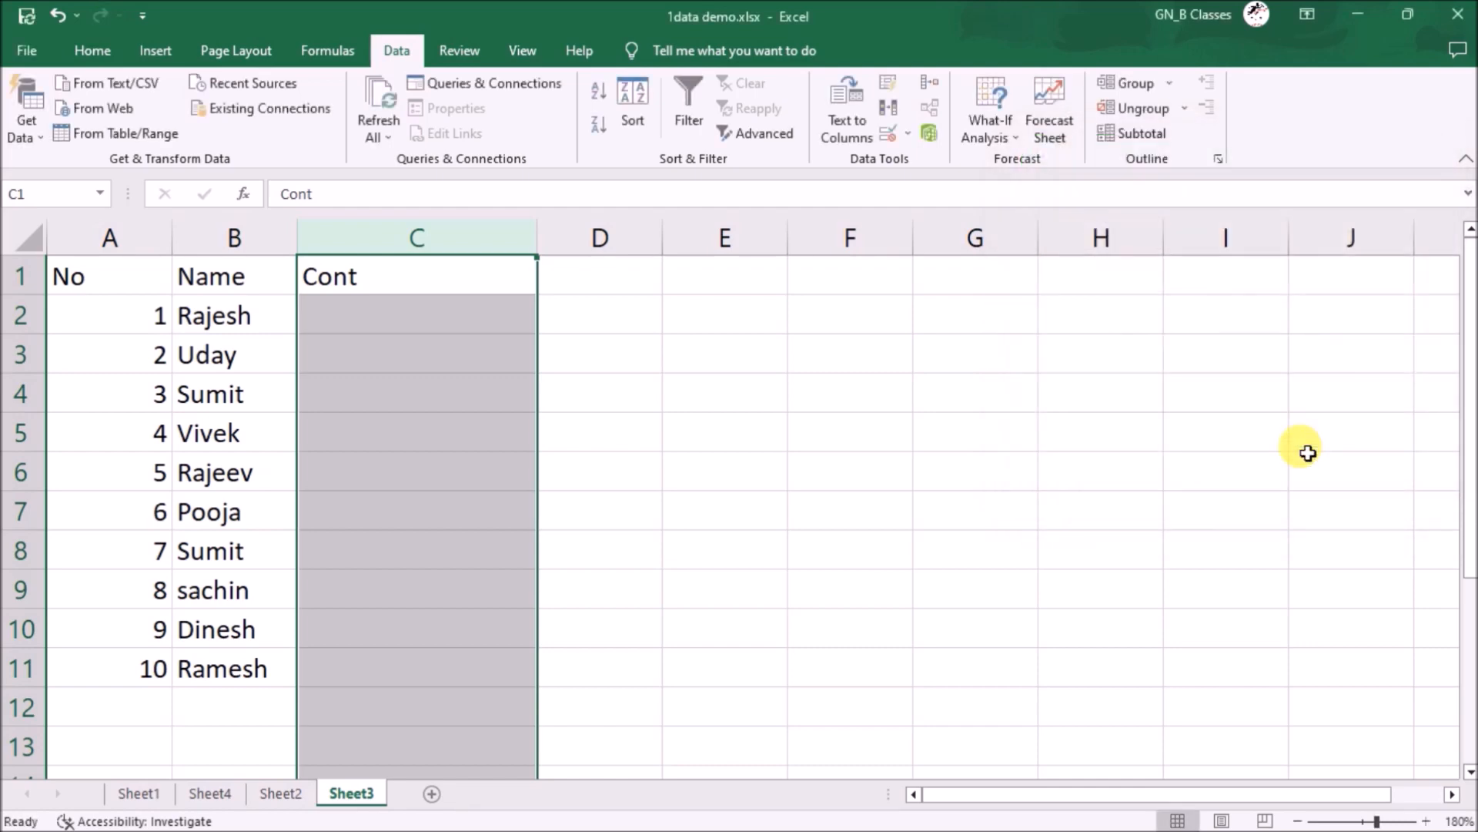
- Enter a rejected 11-digit number in C2, retry with a valid 10-digit contact number, then select column D
{"action": "left_click", "coordinate": [450, 315]}
{"action": "key", "text": "Return"}
{"action": "key", "text": "Return"}
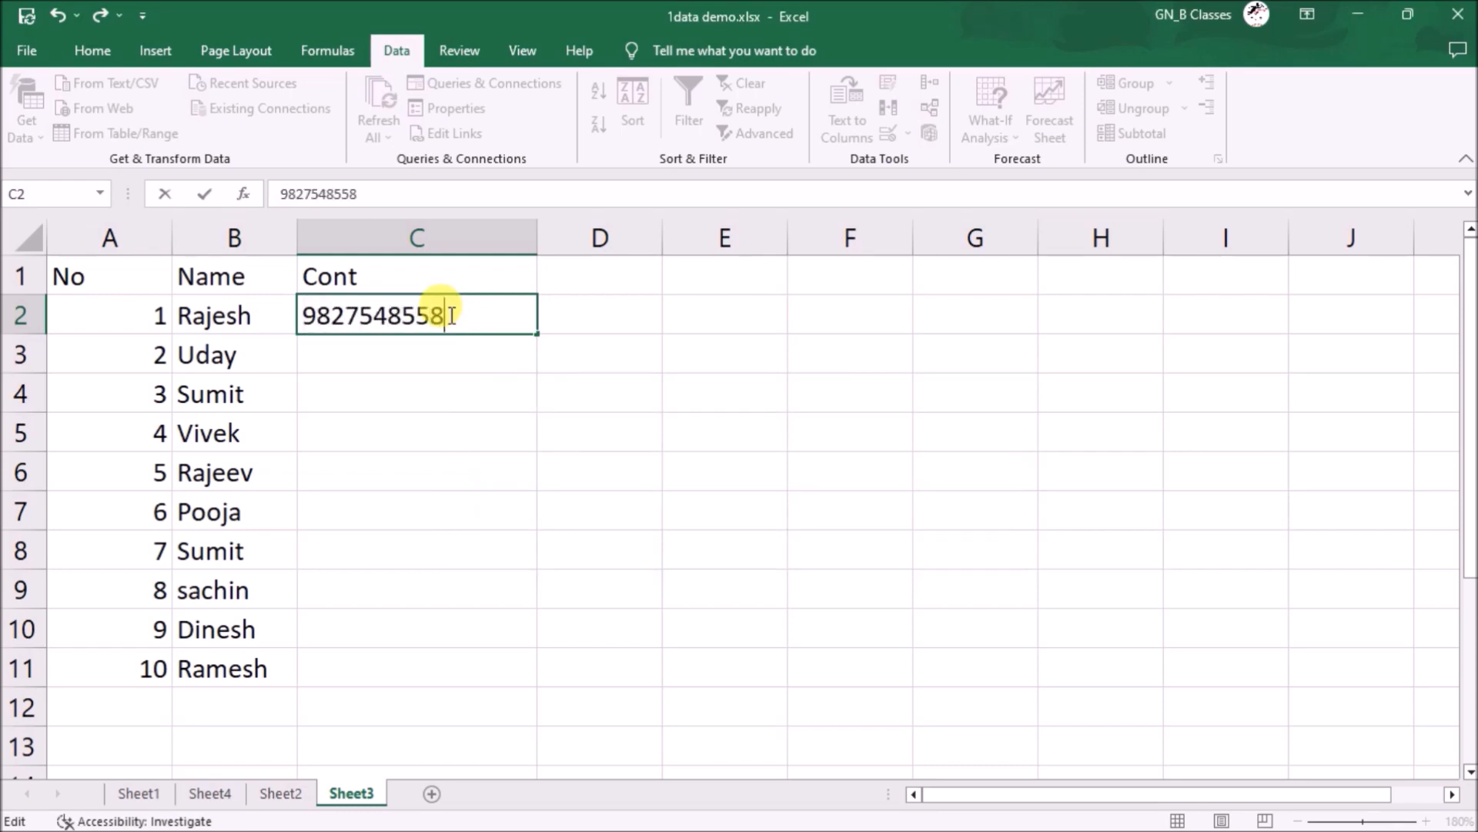
{"action": "key", "text": "Return"}
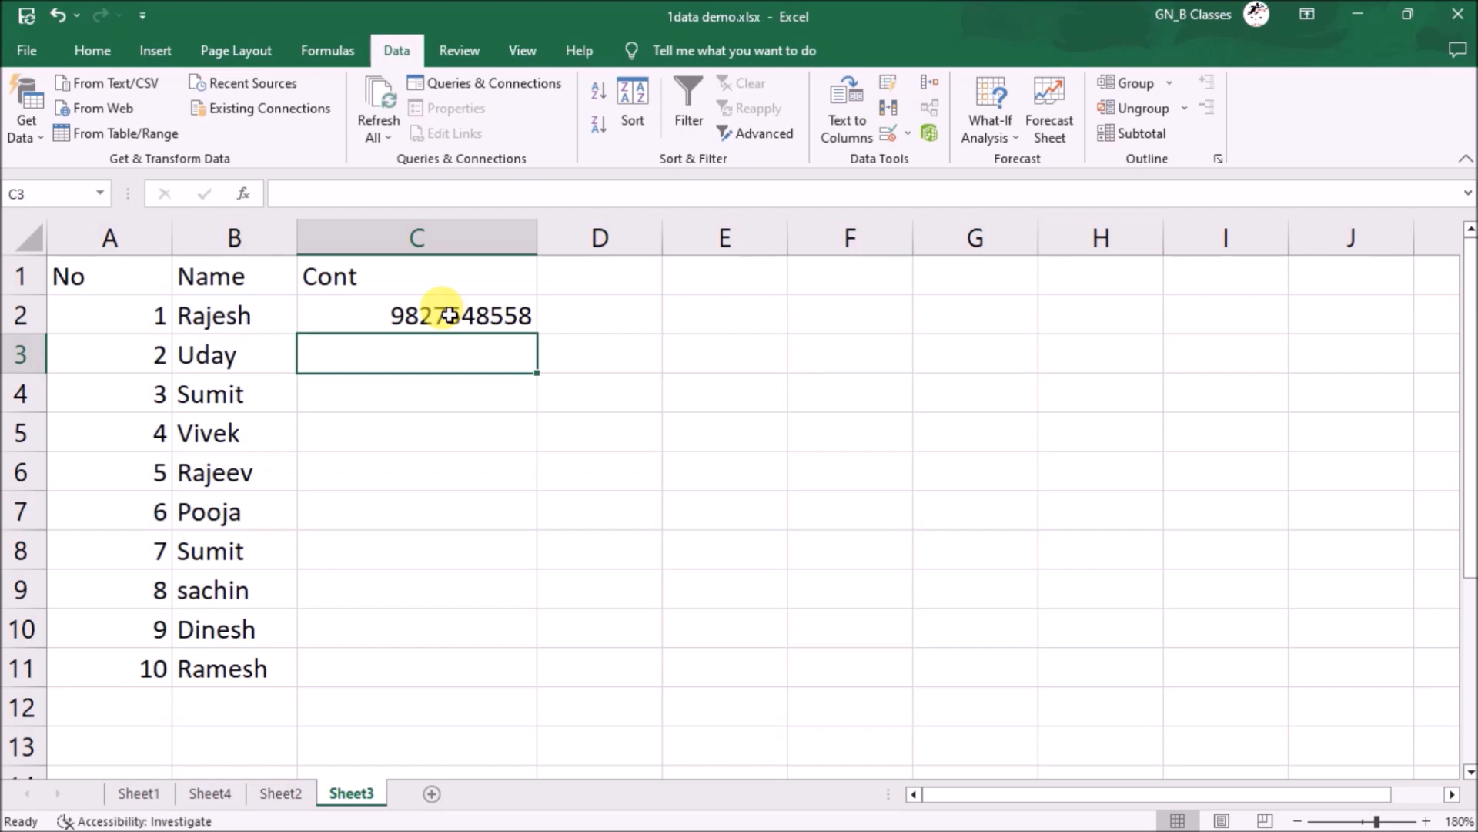
{"action": "left_click", "coordinate": [624, 239]}
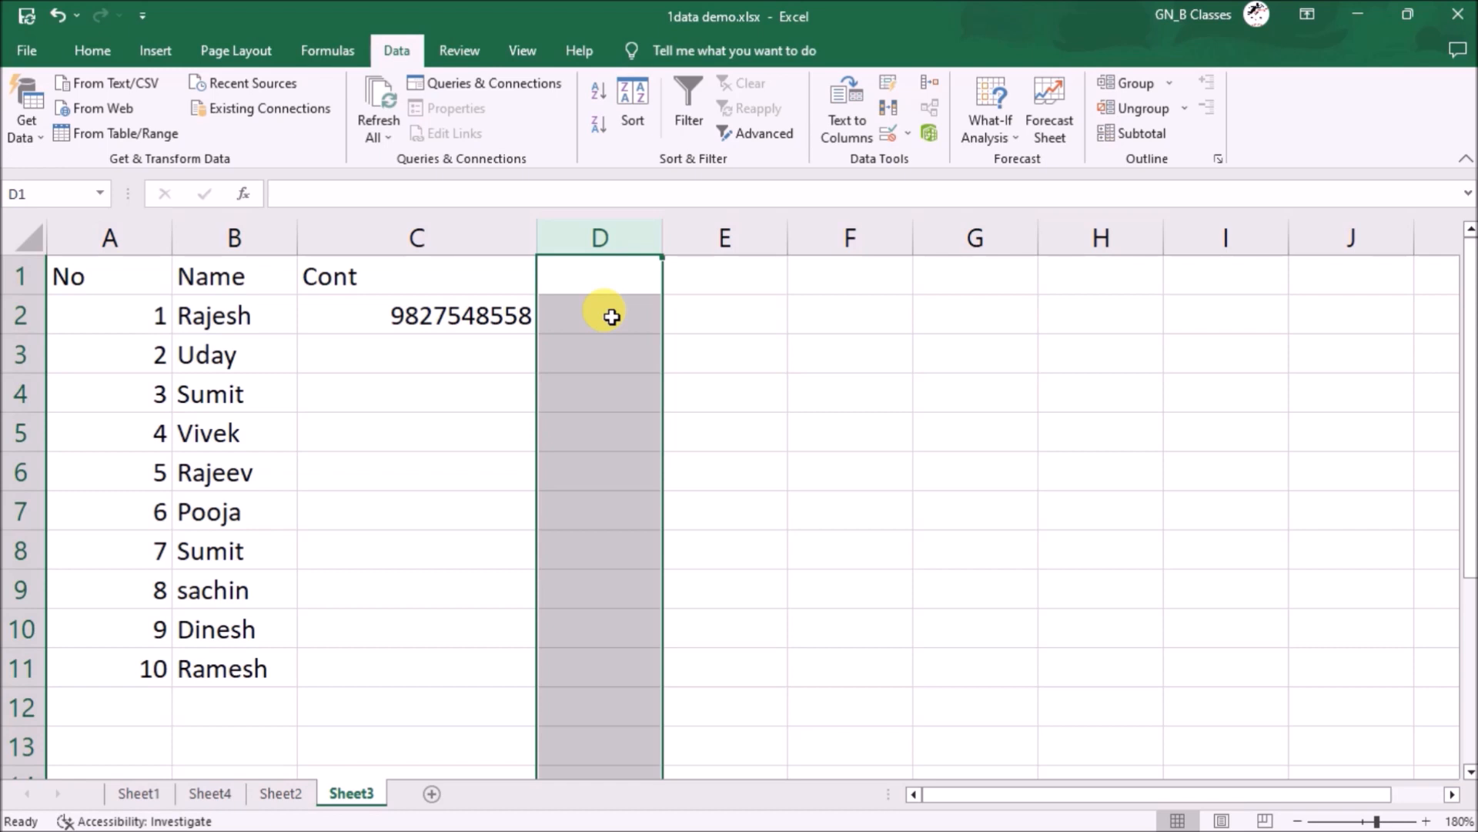
- Select column E and cell E2, then show the Page Layout ribbon tab
{"action": "left_click", "coordinate": [717, 241]}
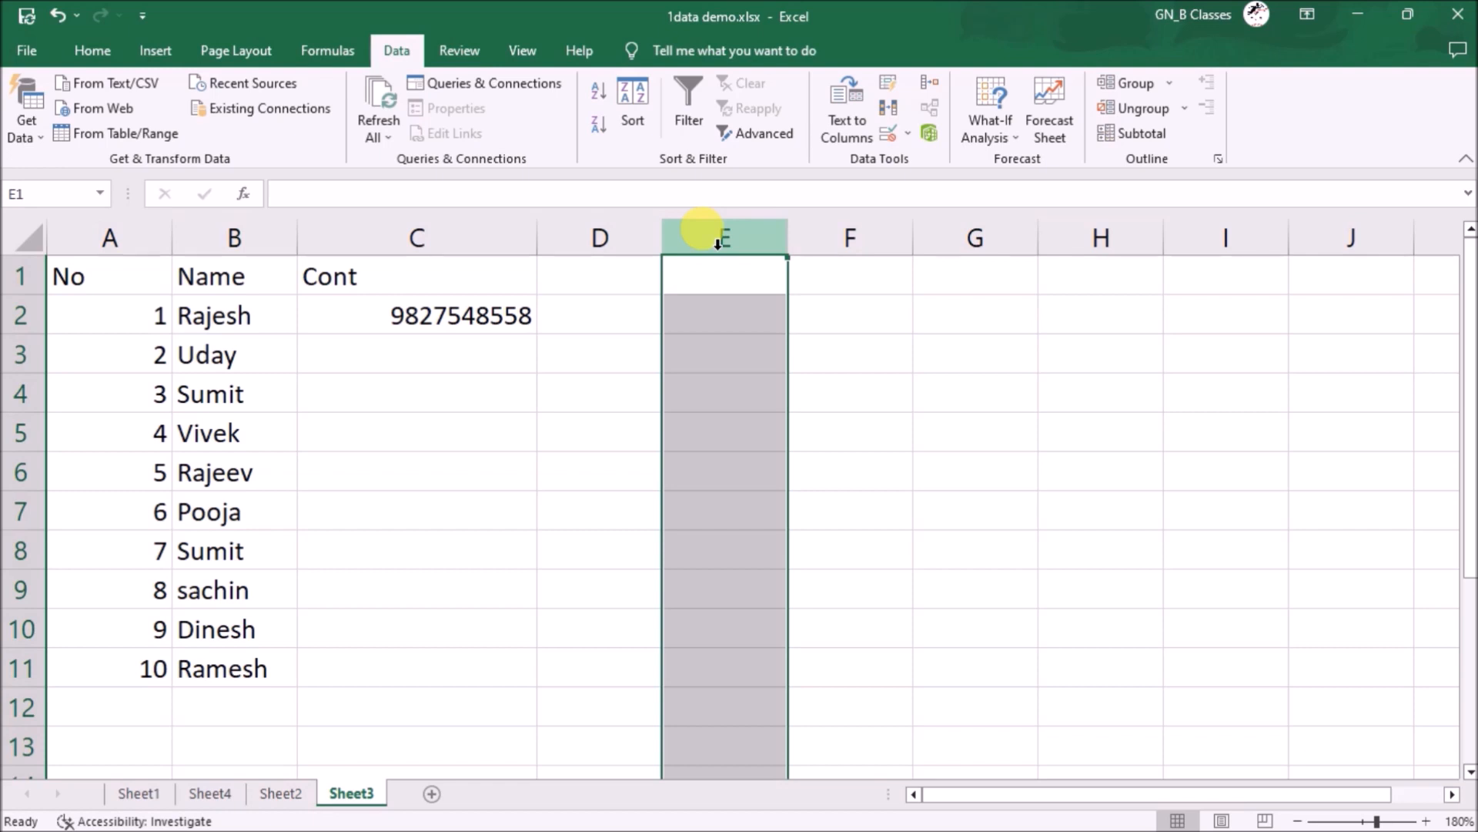
{"action": "left_click", "coordinate": [716, 316]}
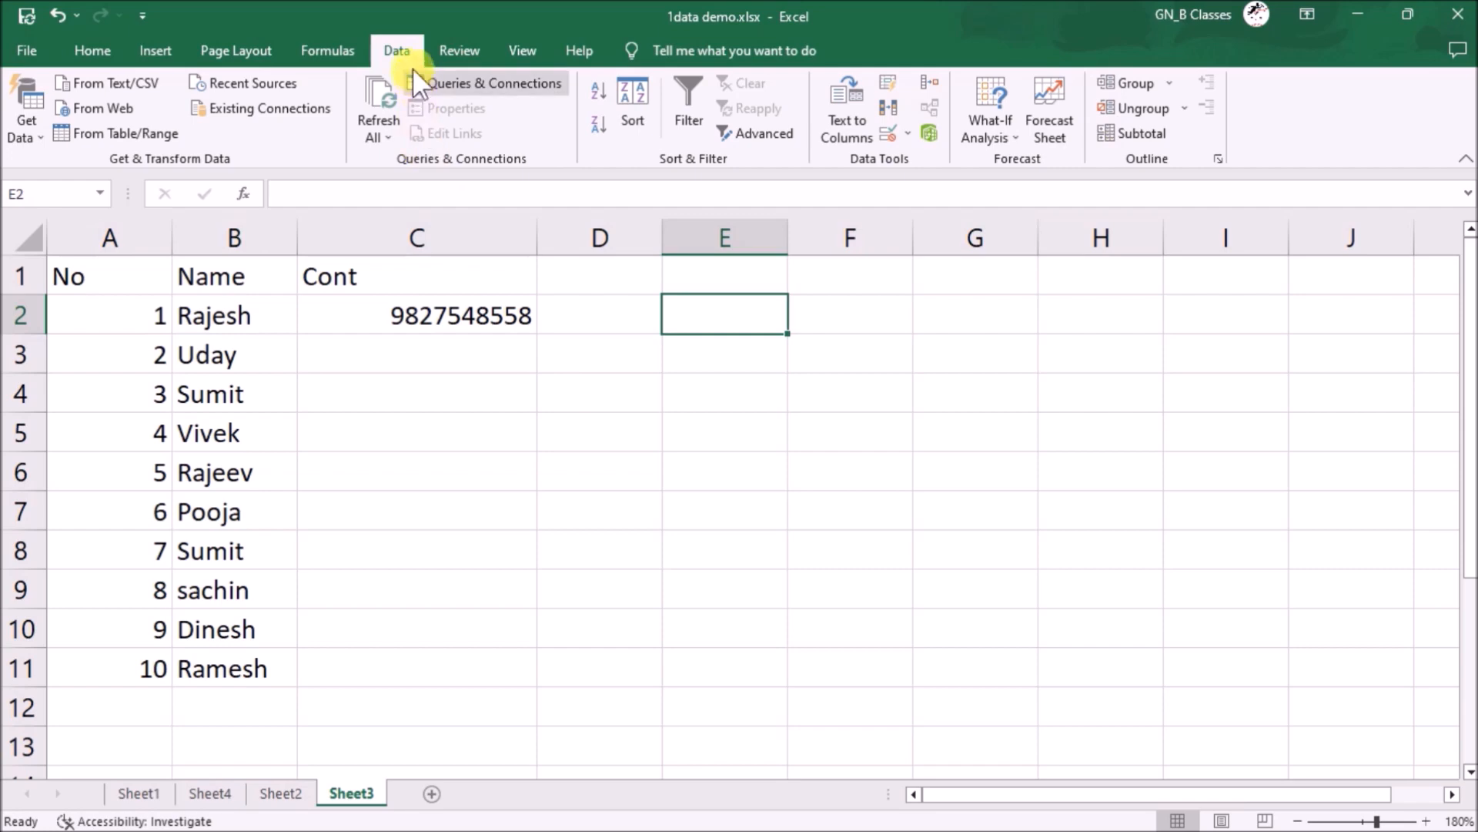
{"action": "left_click", "coordinate": [234, 47]}
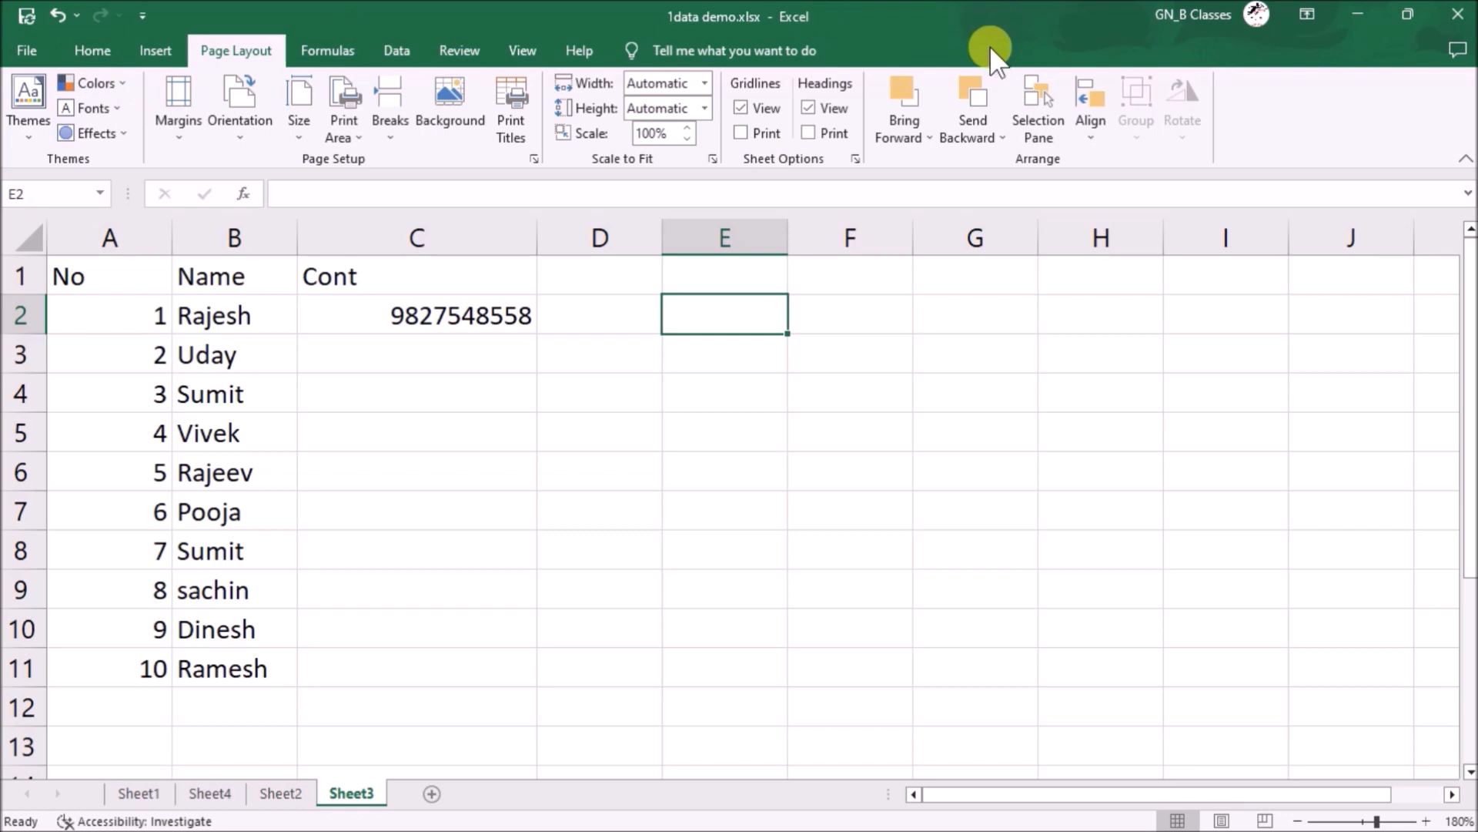
- In Excel Options' Customize Ribbon, create a new tab and rename it 'Office tools'
{"action": "left_click", "coordinate": [47, 51]}
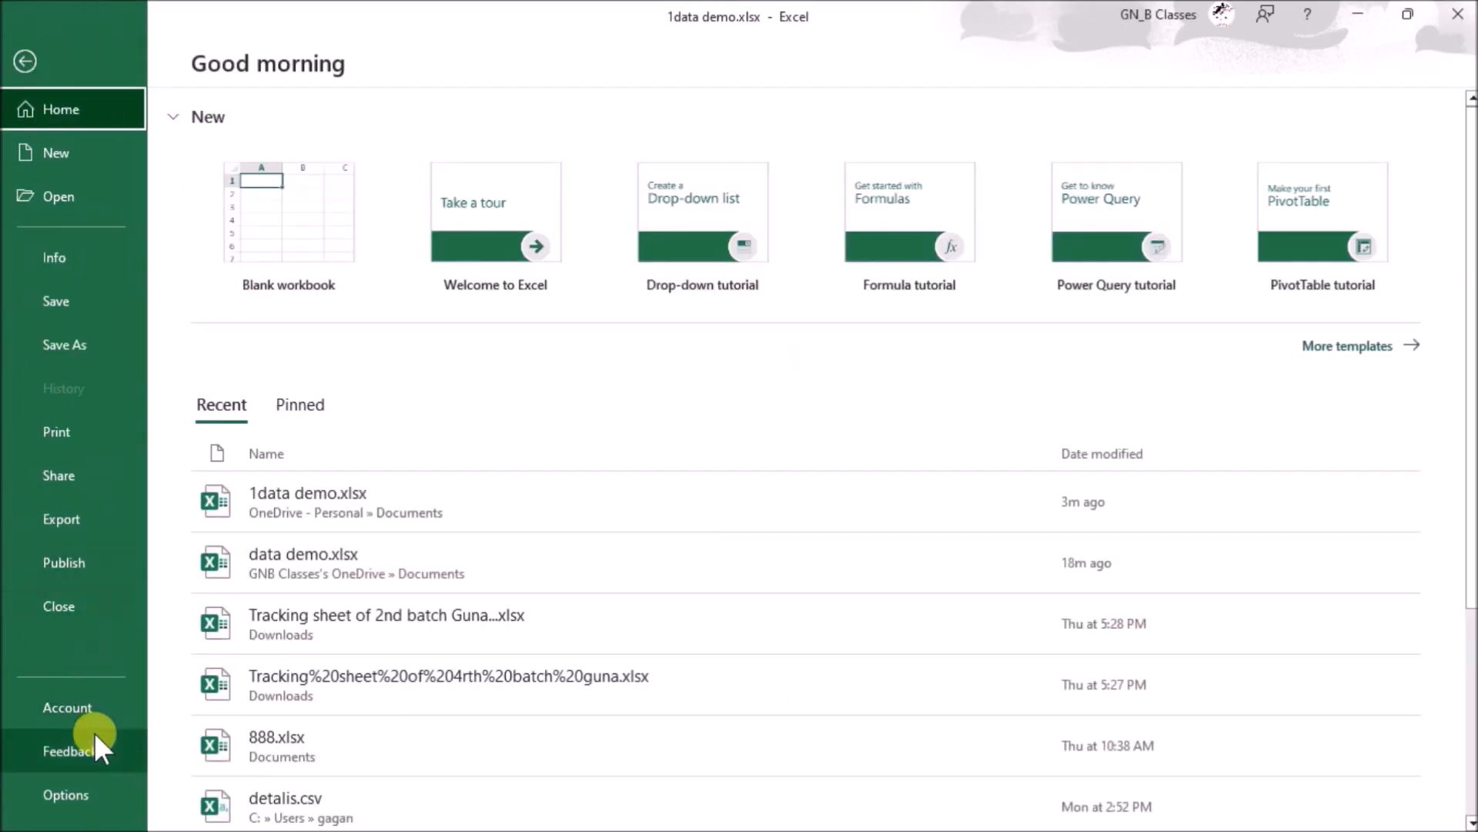
{"action": "left_click", "coordinate": [87, 791]}
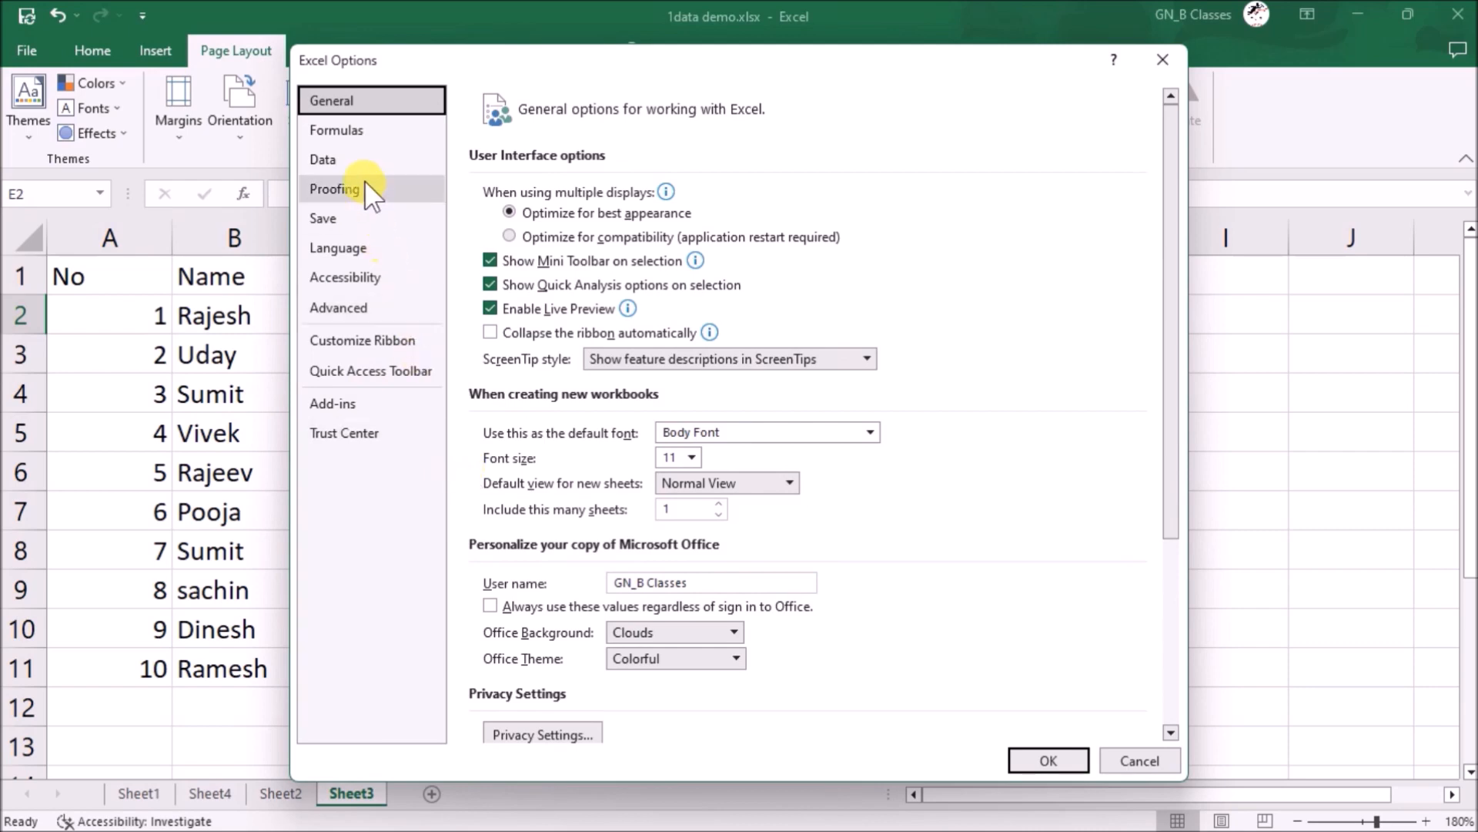
{"action": "left_click", "coordinate": [393, 343]}
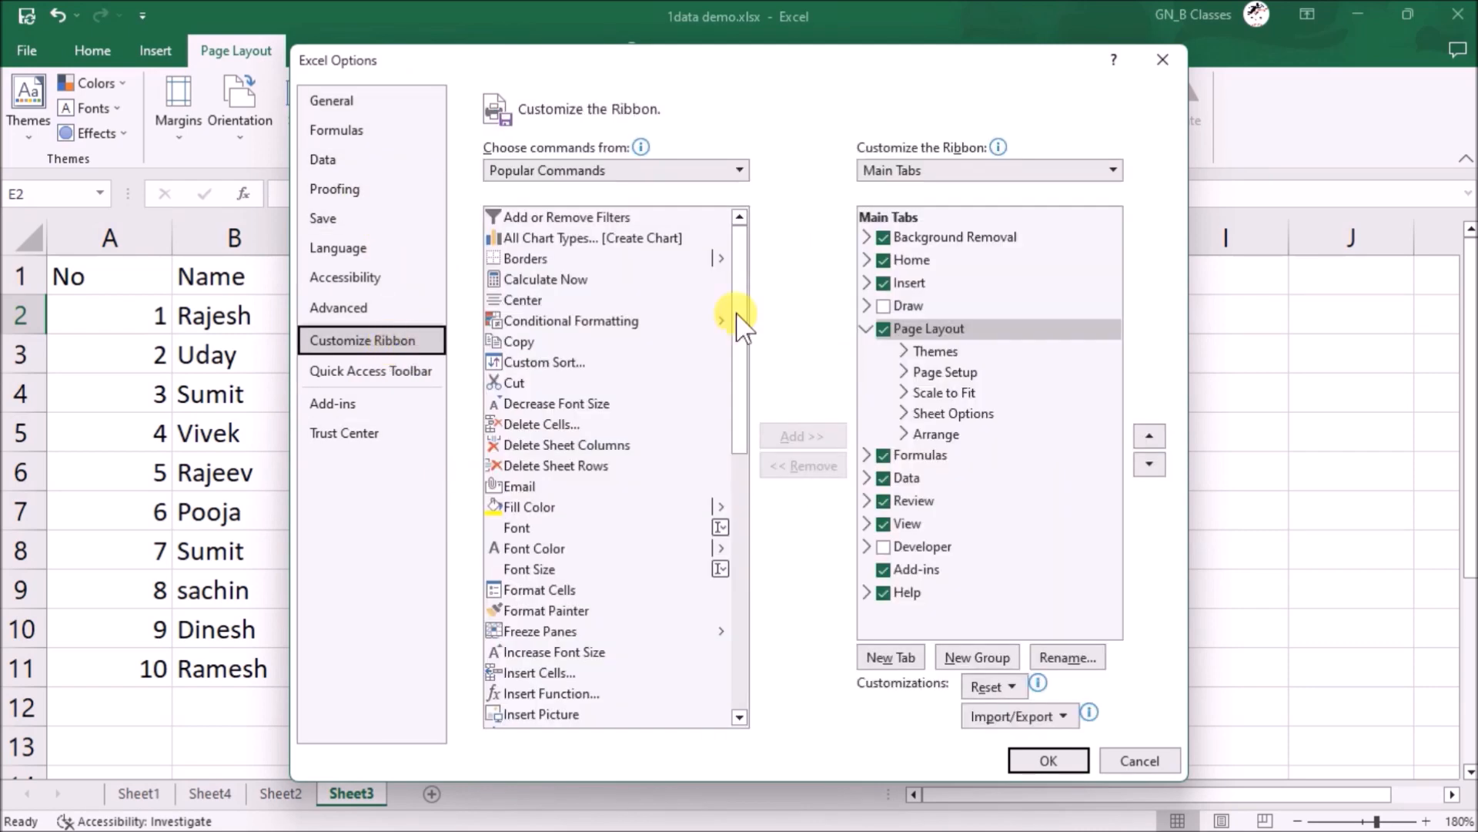
{"action": "left_click", "coordinate": [894, 657]}
{"action": "left_click", "coordinate": [964, 454]}
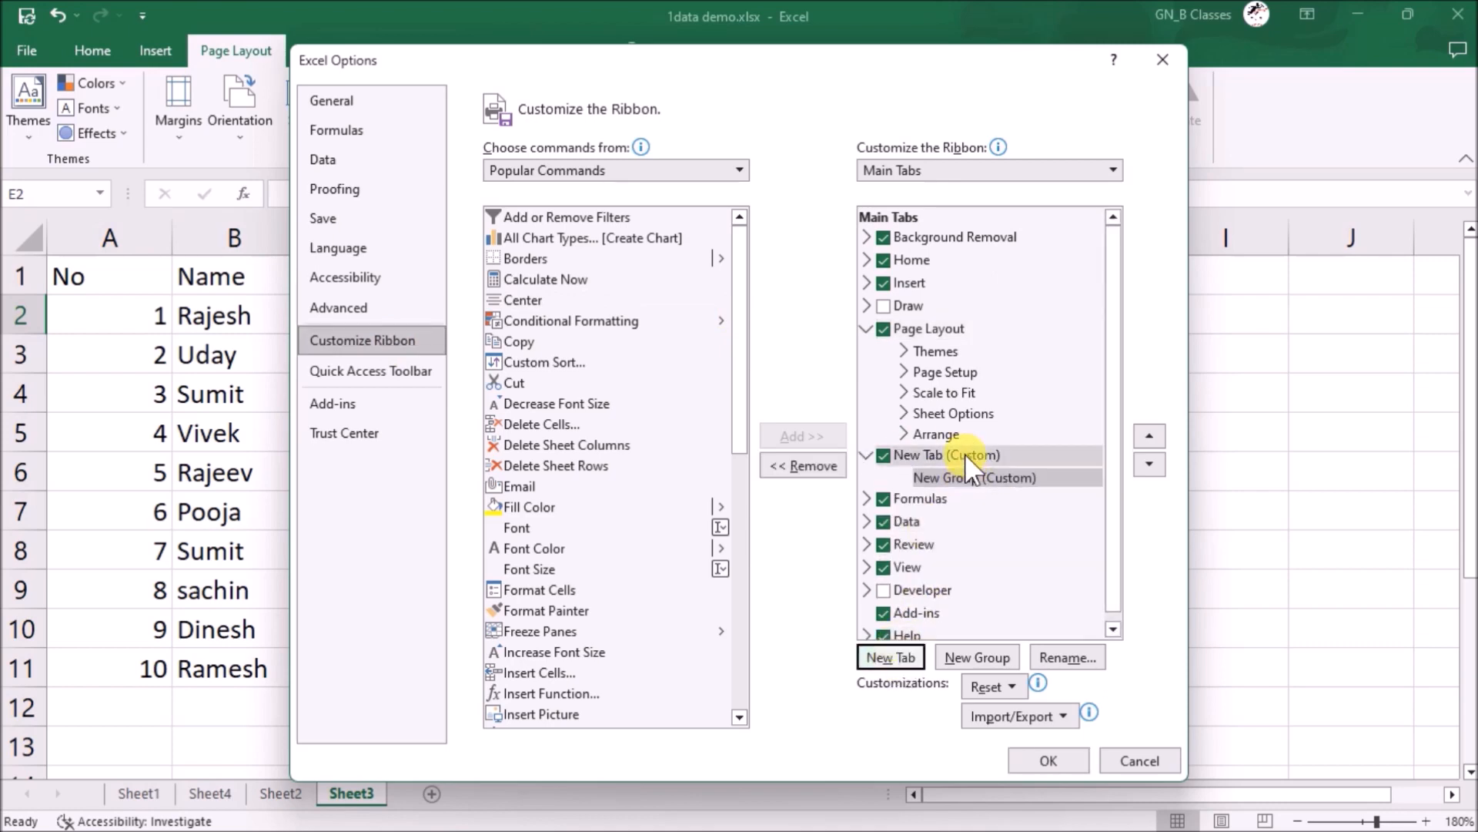
{"action": "left_click", "coordinate": [1084, 658]}
{"action": "type", "text": "Office"}
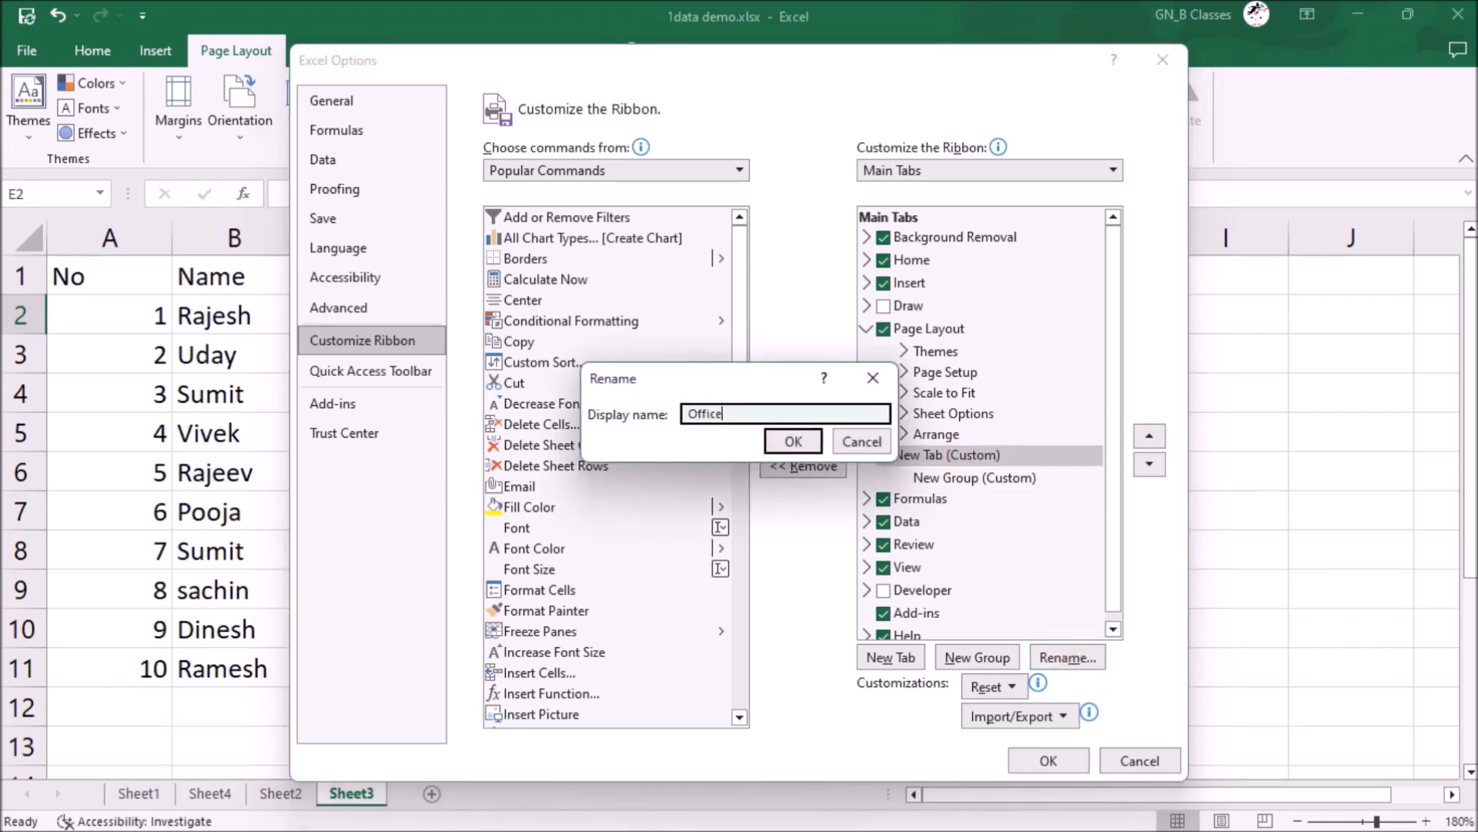
{"action": "type", "text": " tools"}
{"action": "left_click", "coordinate": [792, 440]}
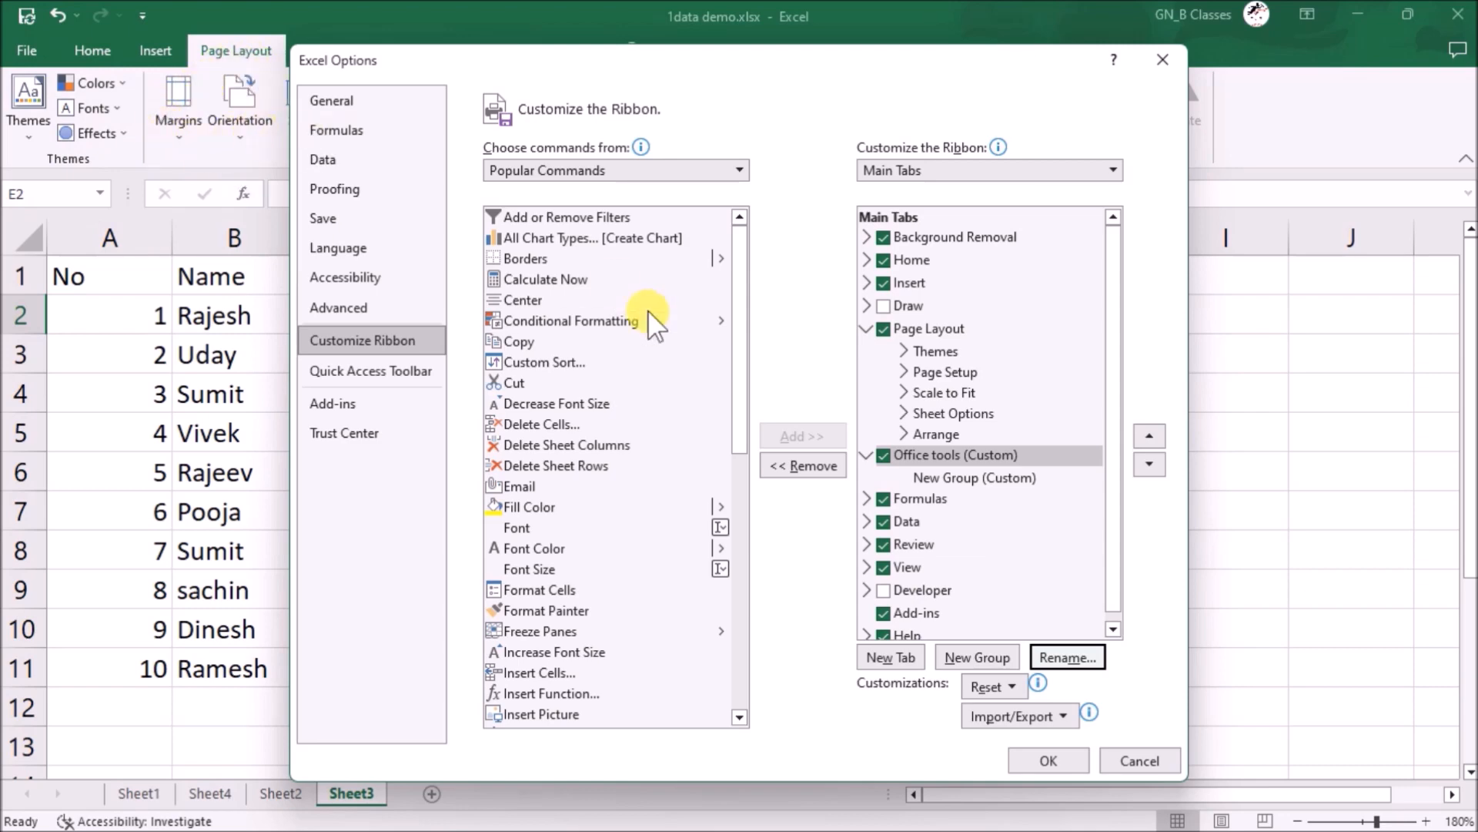
- Rename the tab's New Group to 'office option' with the pushpin symbol
{"action": "left_click", "coordinate": [963, 477]}
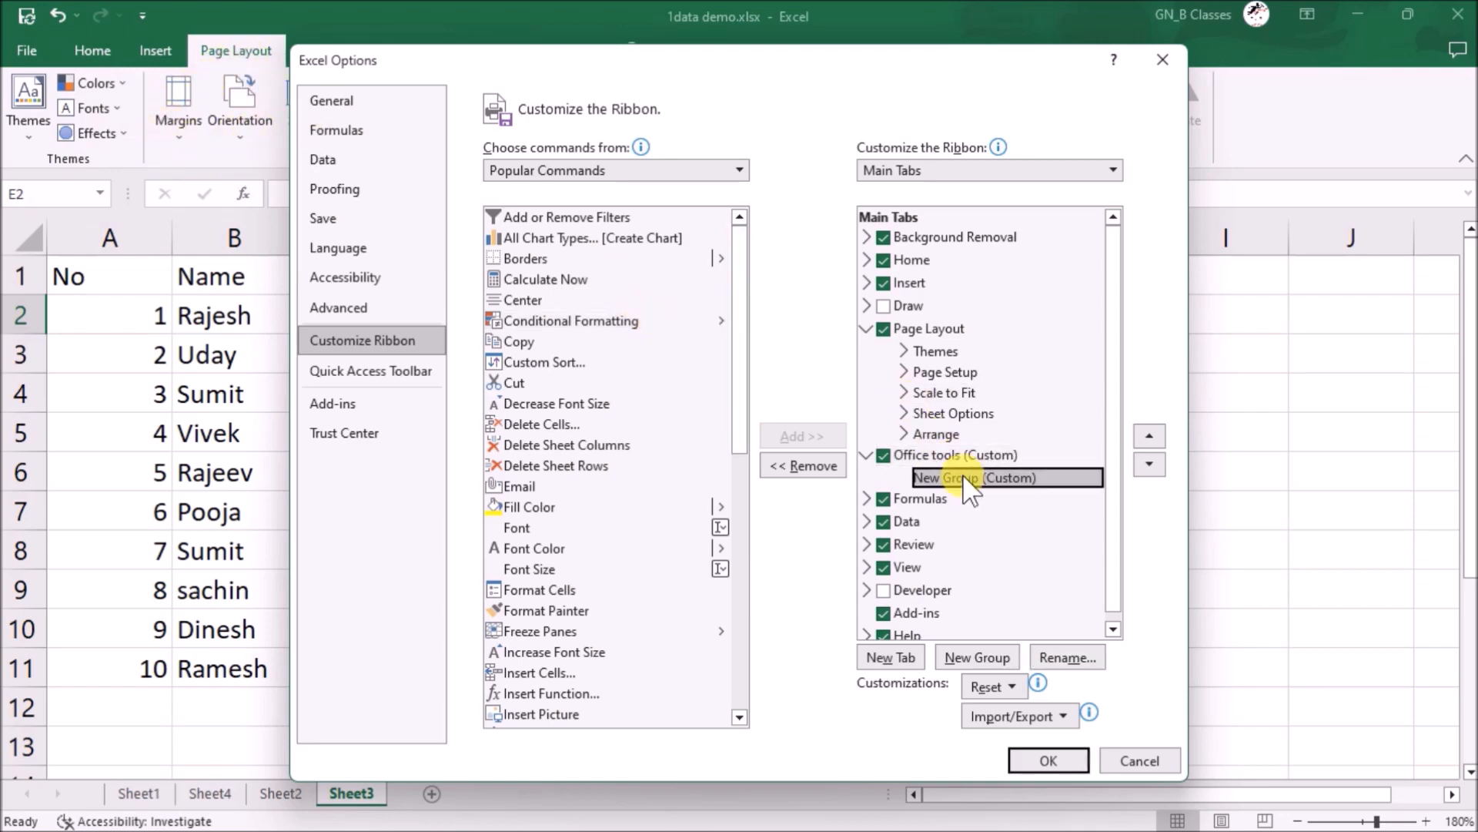
{"action": "left_click", "coordinate": [1070, 656]}
{"action": "type", "text": "office"}
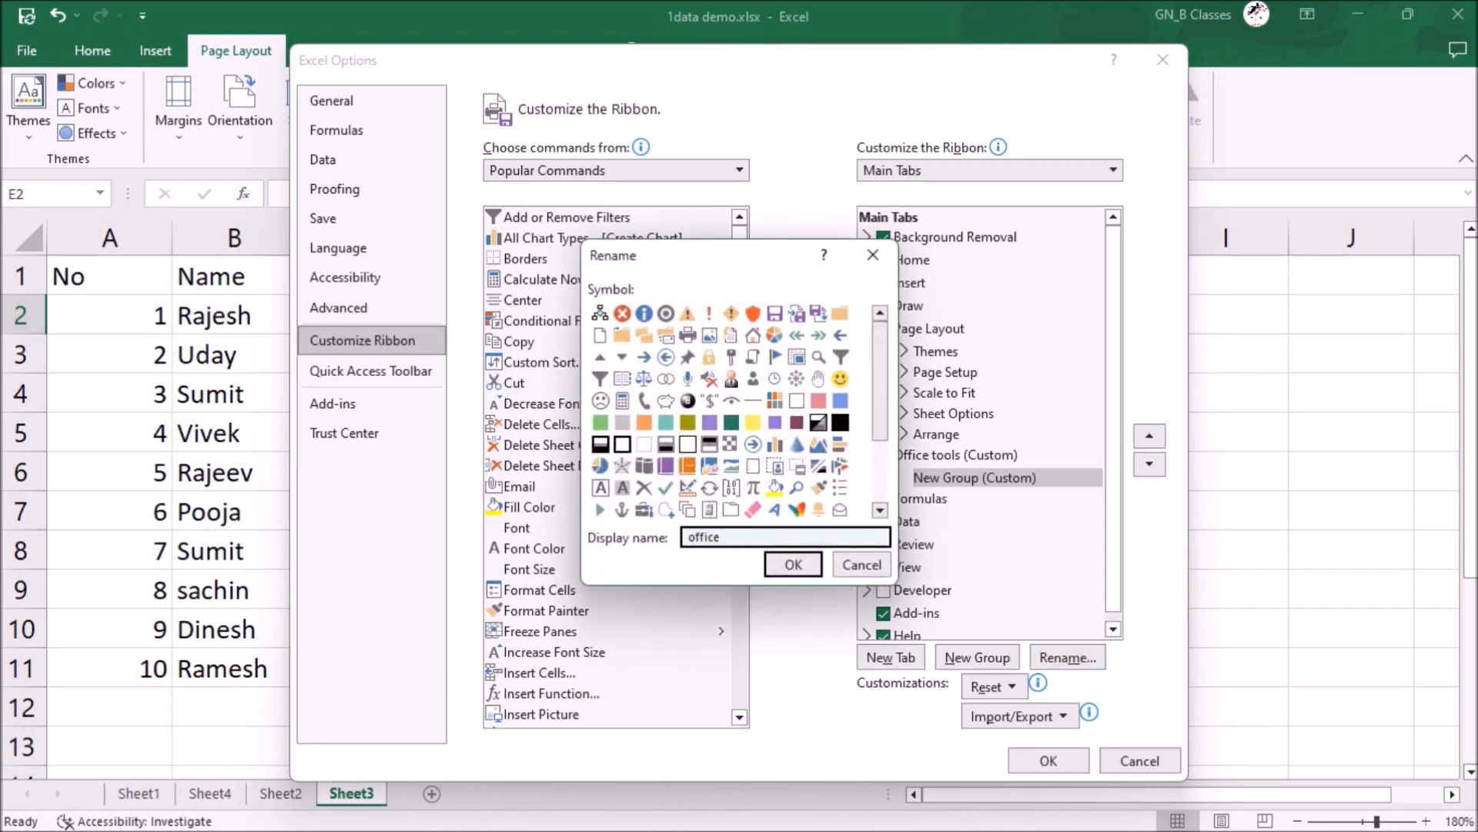
{"action": "type", "text": " option"}
{"action": "left_click", "coordinate": [688, 357]}
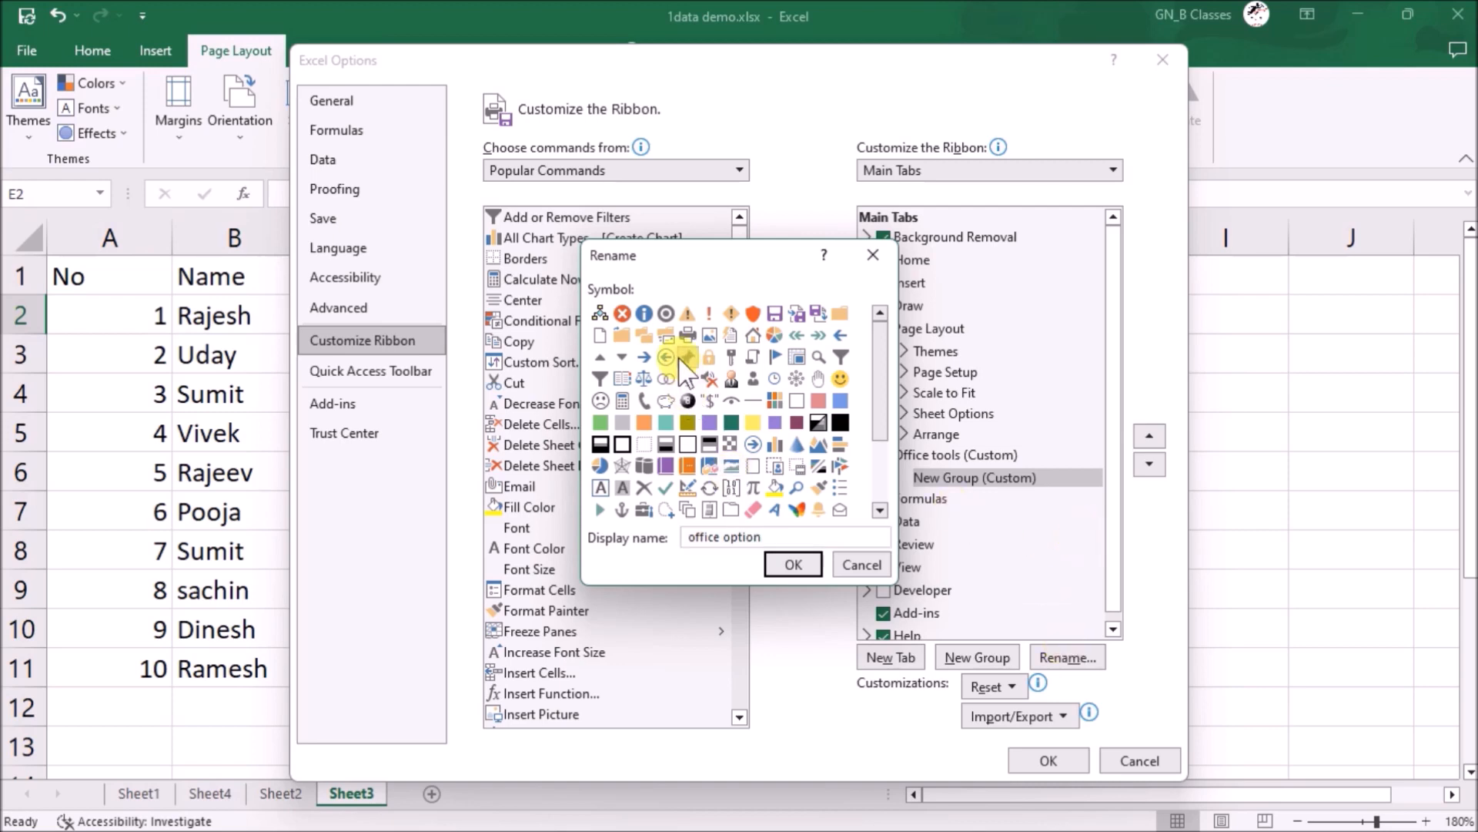
{"action": "left_click", "coordinate": [795, 565]}
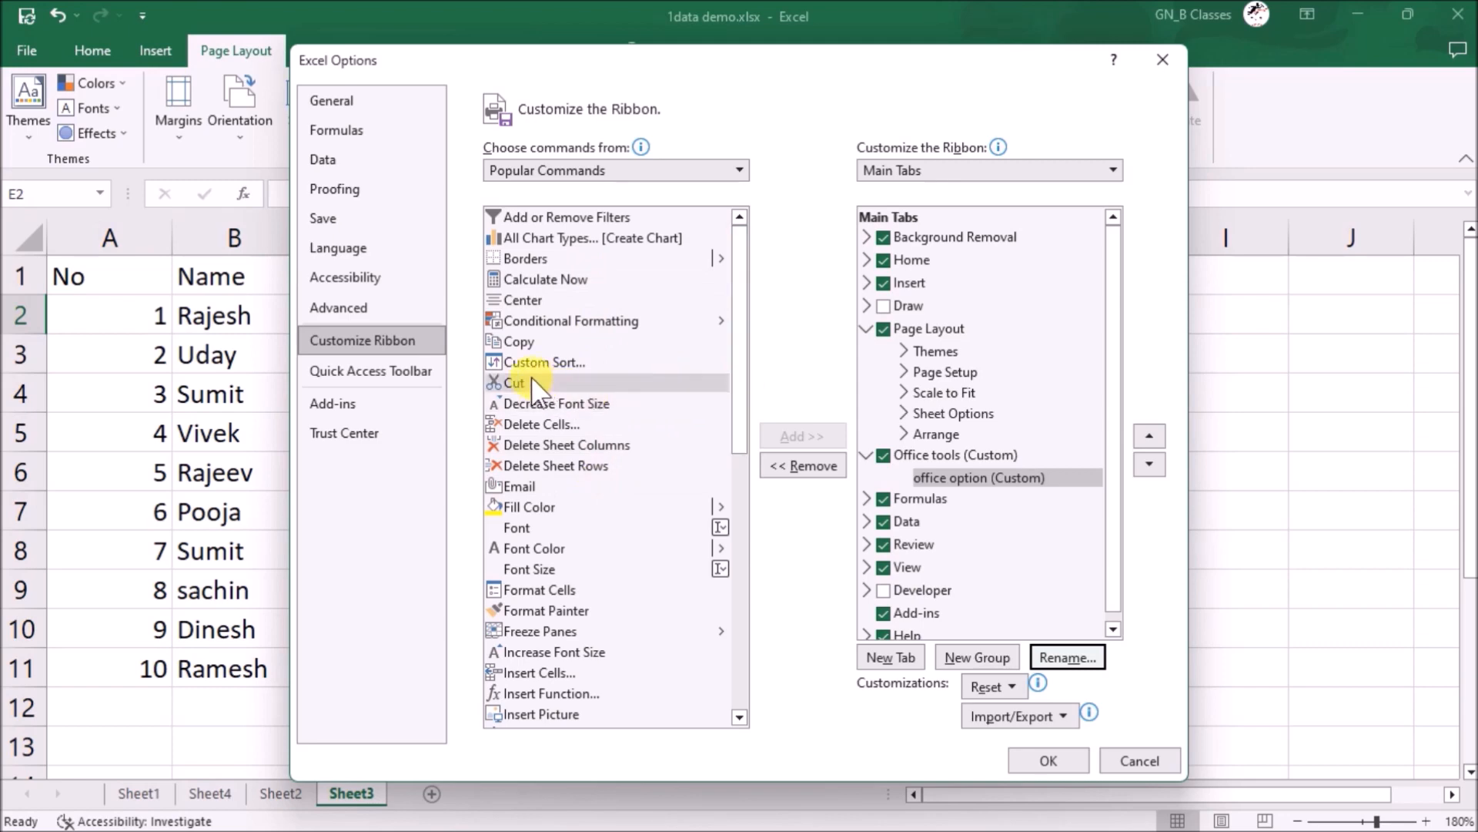
- Add the Copy and Open commands to the office option group
{"action": "left_click", "coordinate": [514, 336]}
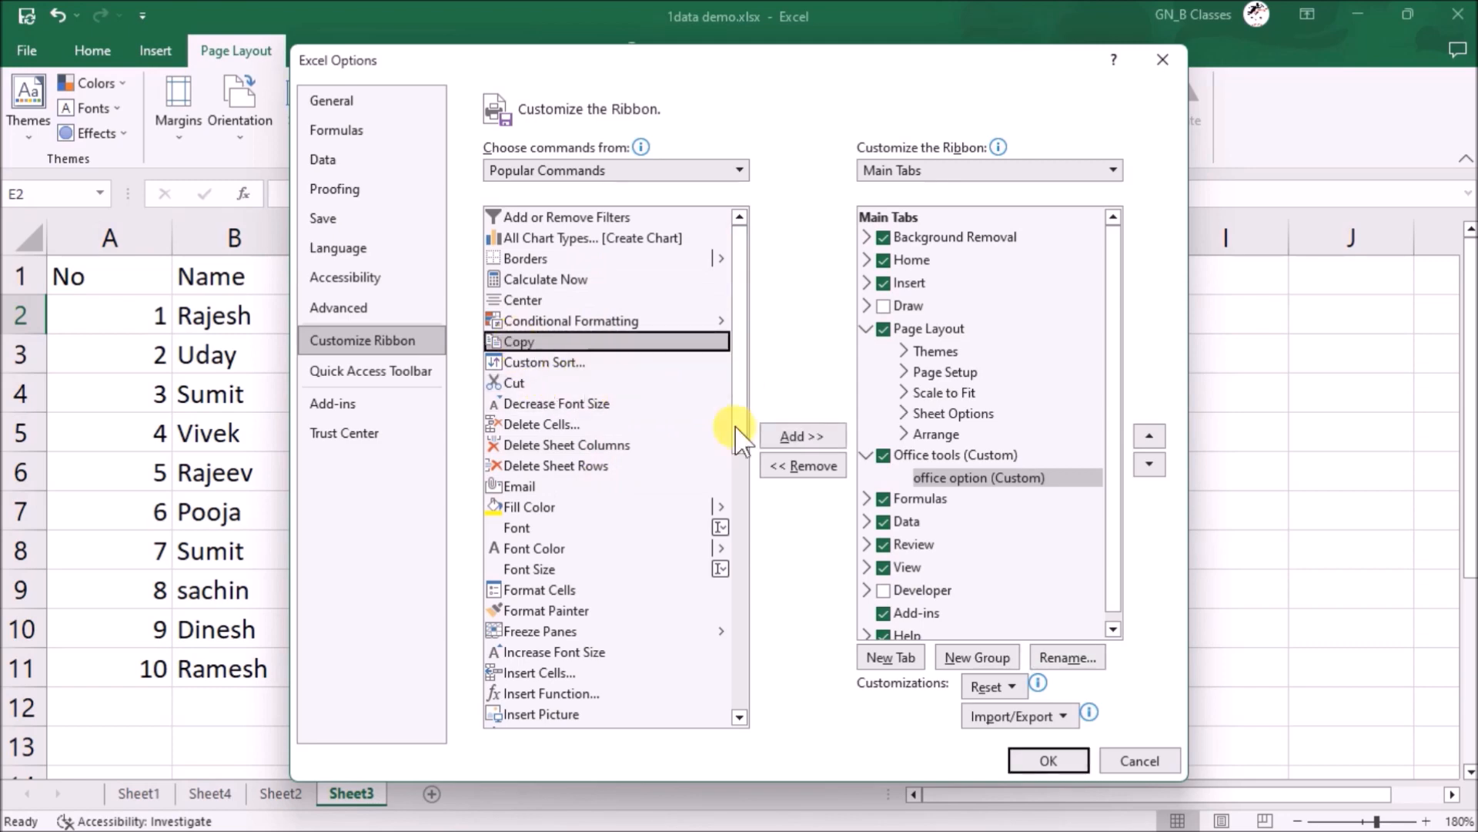
{"action": "left_click", "coordinate": [781, 427]}
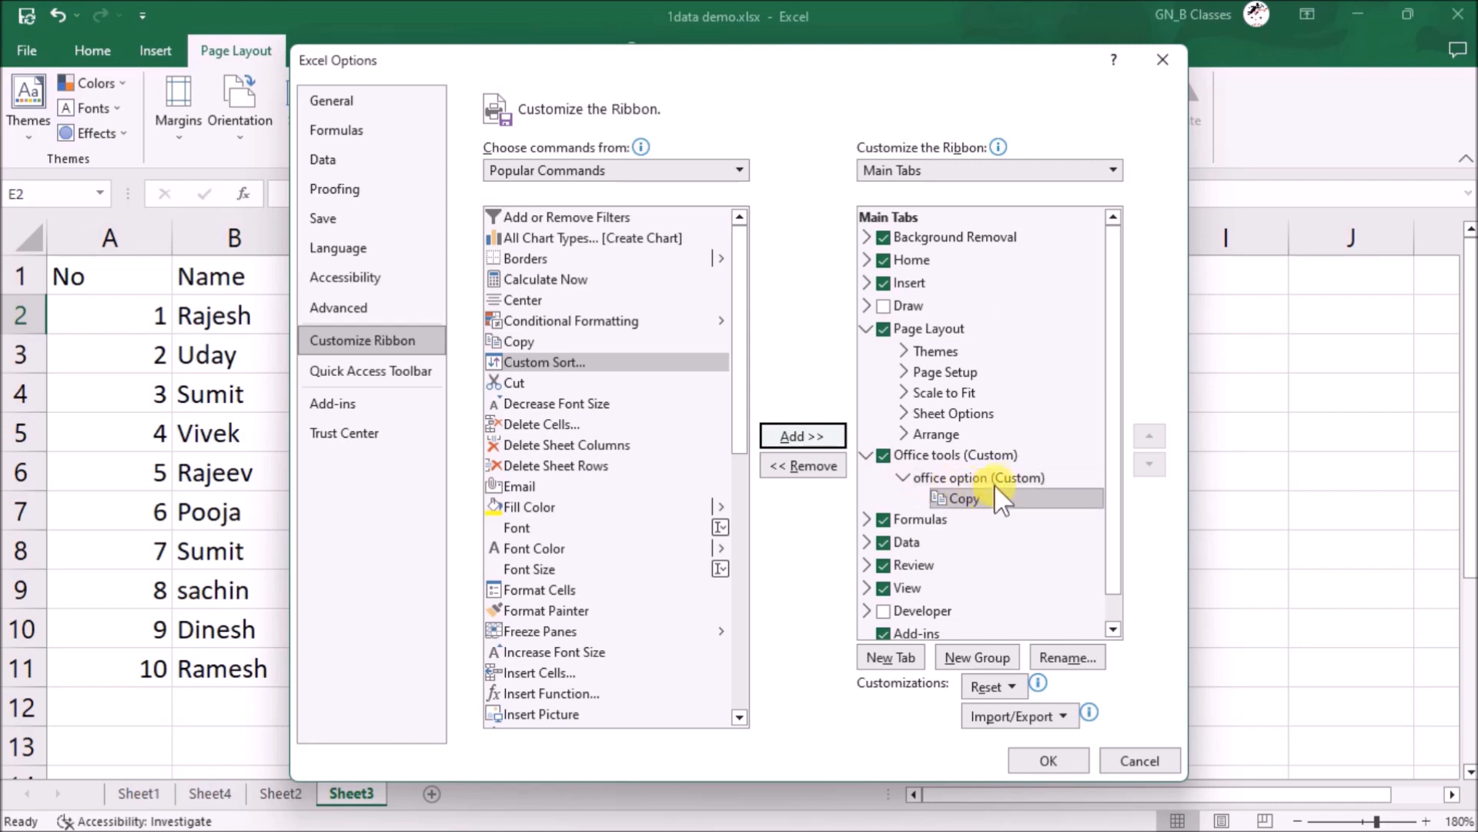
{"action": "scroll", "coordinate": [683, 544], "scroll_direction": "down", "scroll_amount": 3}
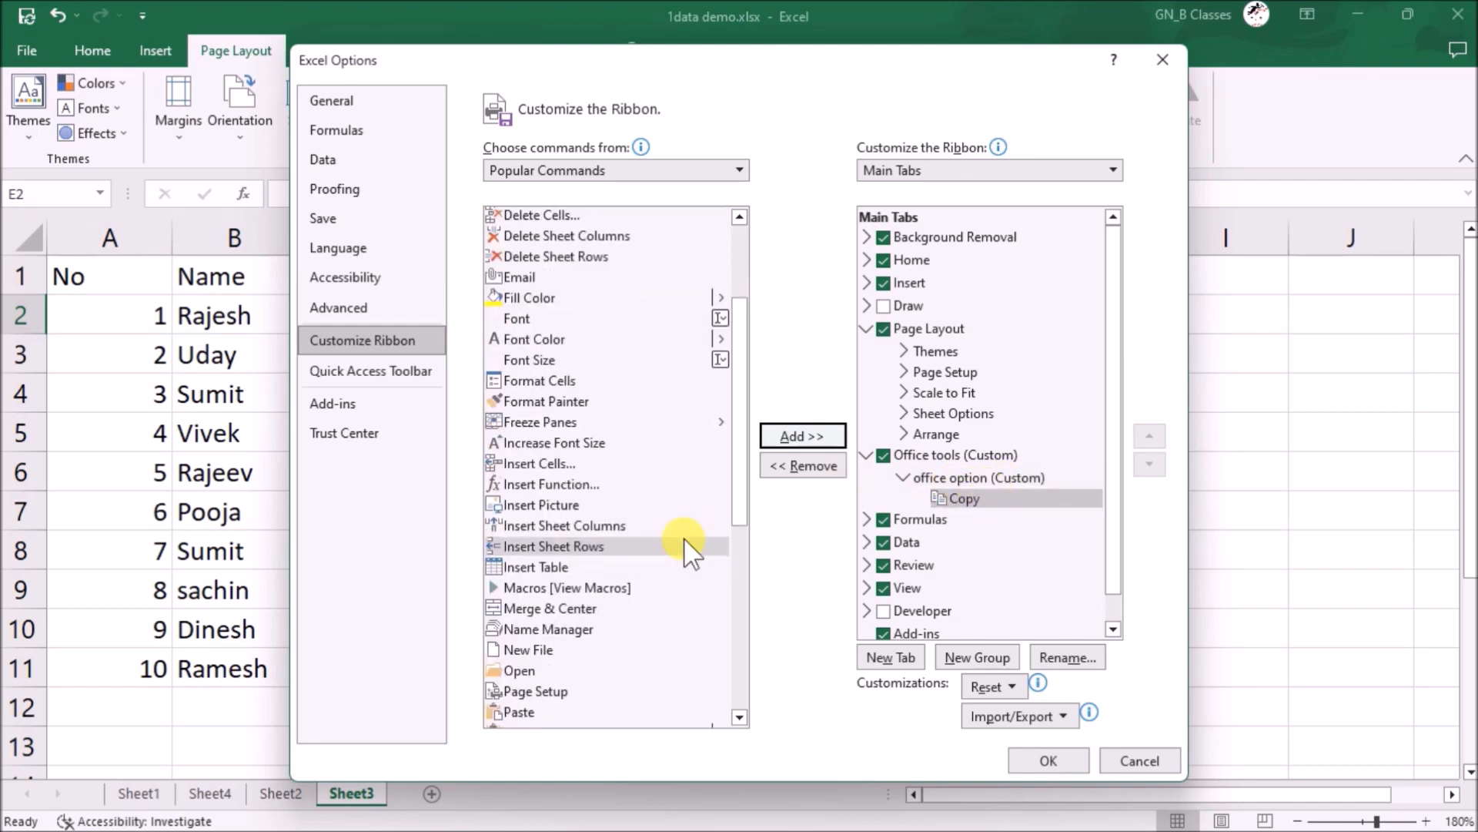
{"action": "left_click", "coordinate": [529, 670]}
{"action": "left_click", "coordinate": [801, 433]}
{"action": "scroll", "coordinate": [539, 500], "scroll_direction": "down", "scroll_amount": 4}
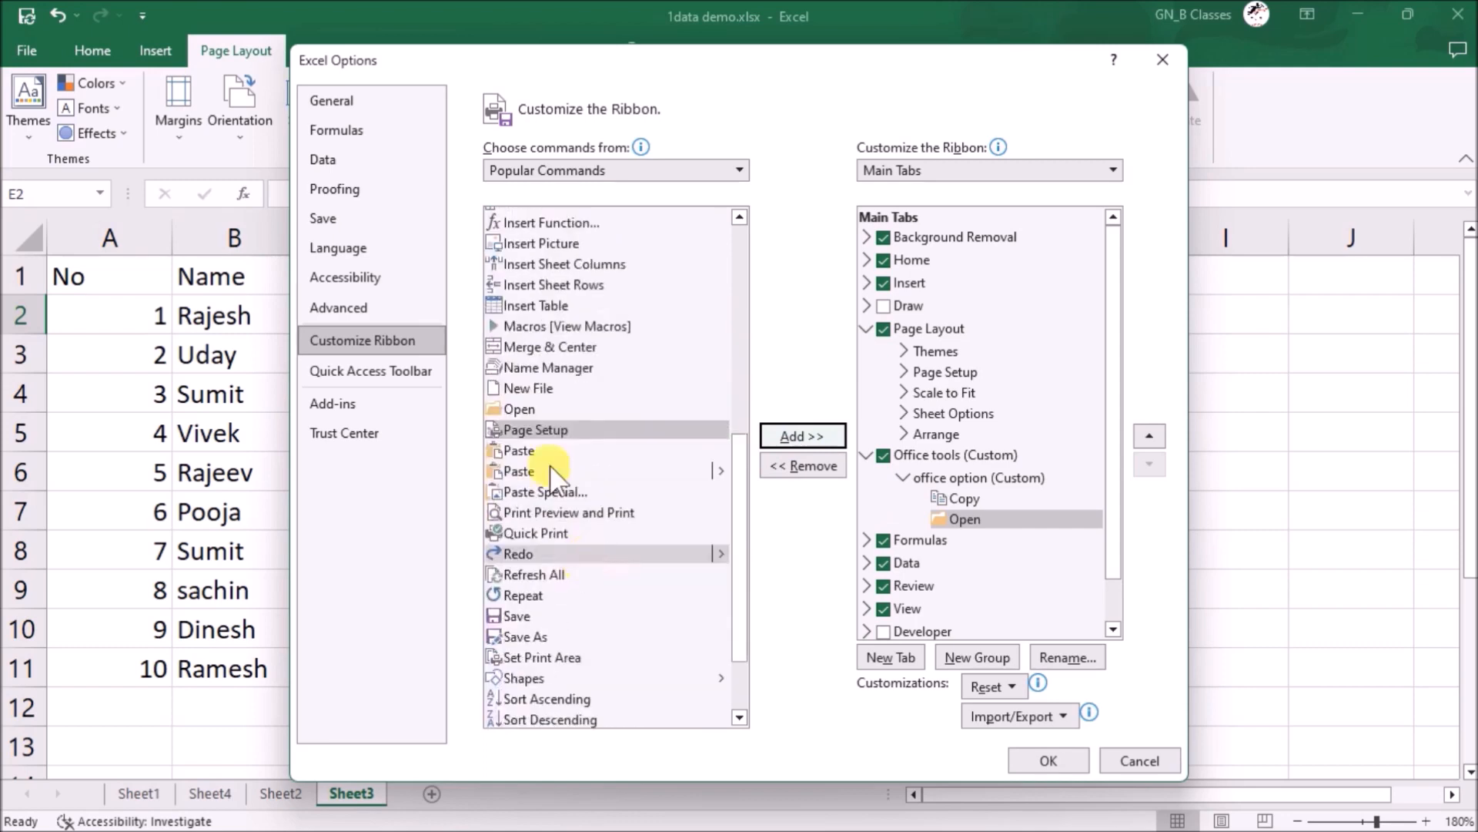
- From Tool Tabs commands, add the Equation Symbols group to the Office tools tab
{"action": "left_click", "coordinate": [642, 164]}
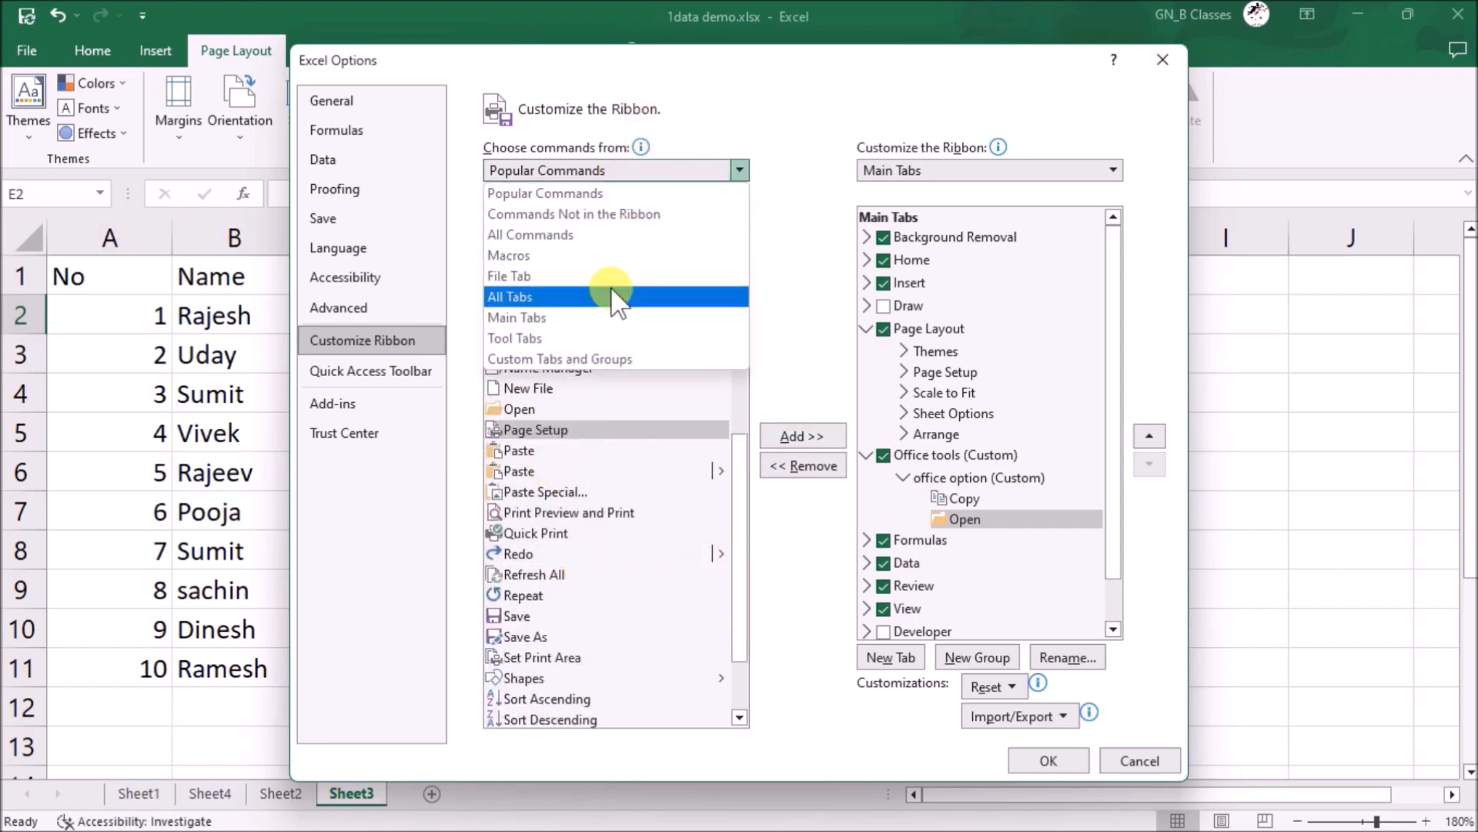
{"action": "left_click", "coordinate": [567, 338]}
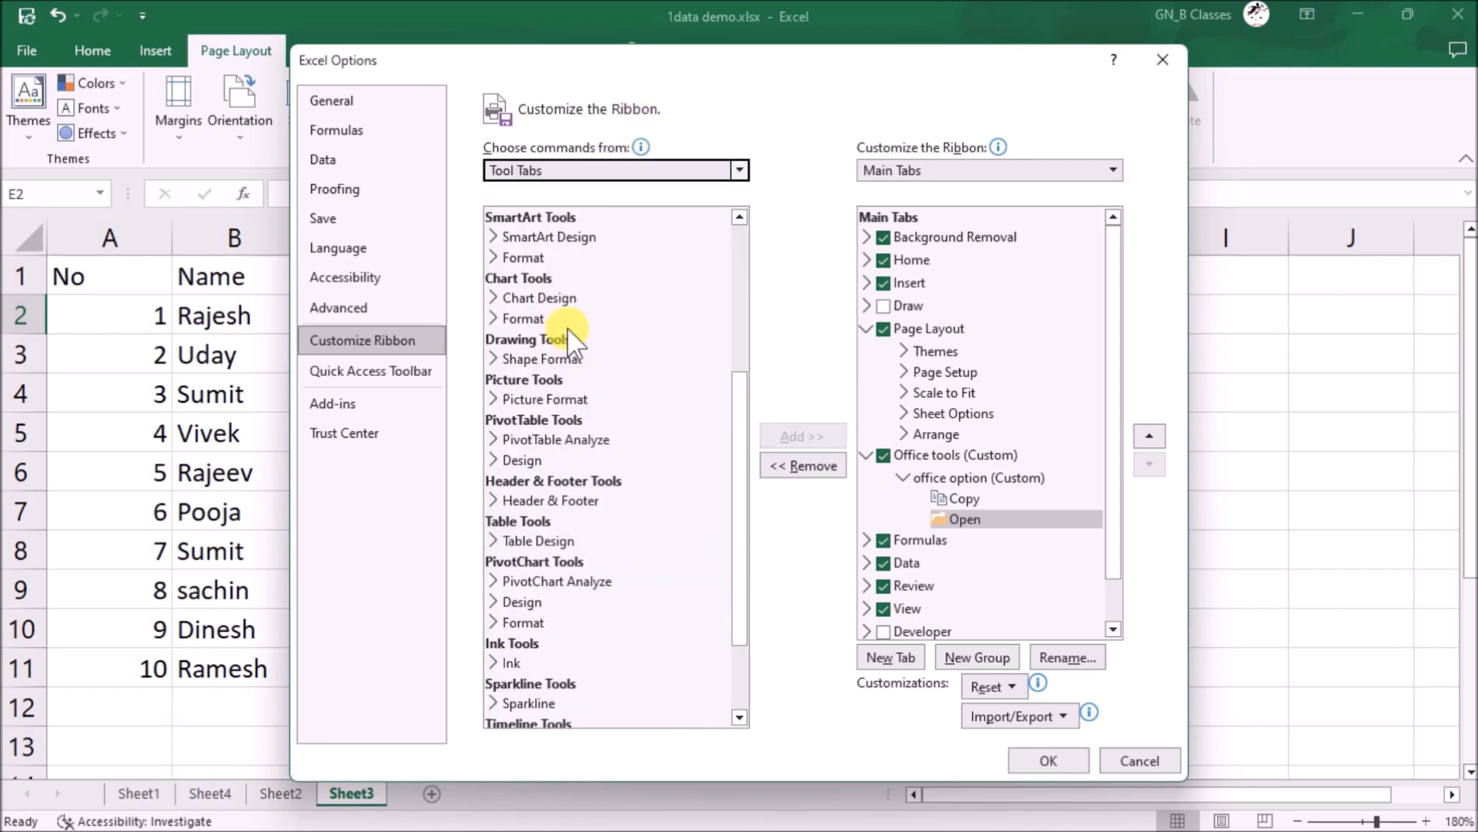
{"action": "left_click", "coordinate": [493, 319]}
{"action": "scroll", "coordinate": [496, 462], "scroll_direction": "down", "scroll_amount": 4}
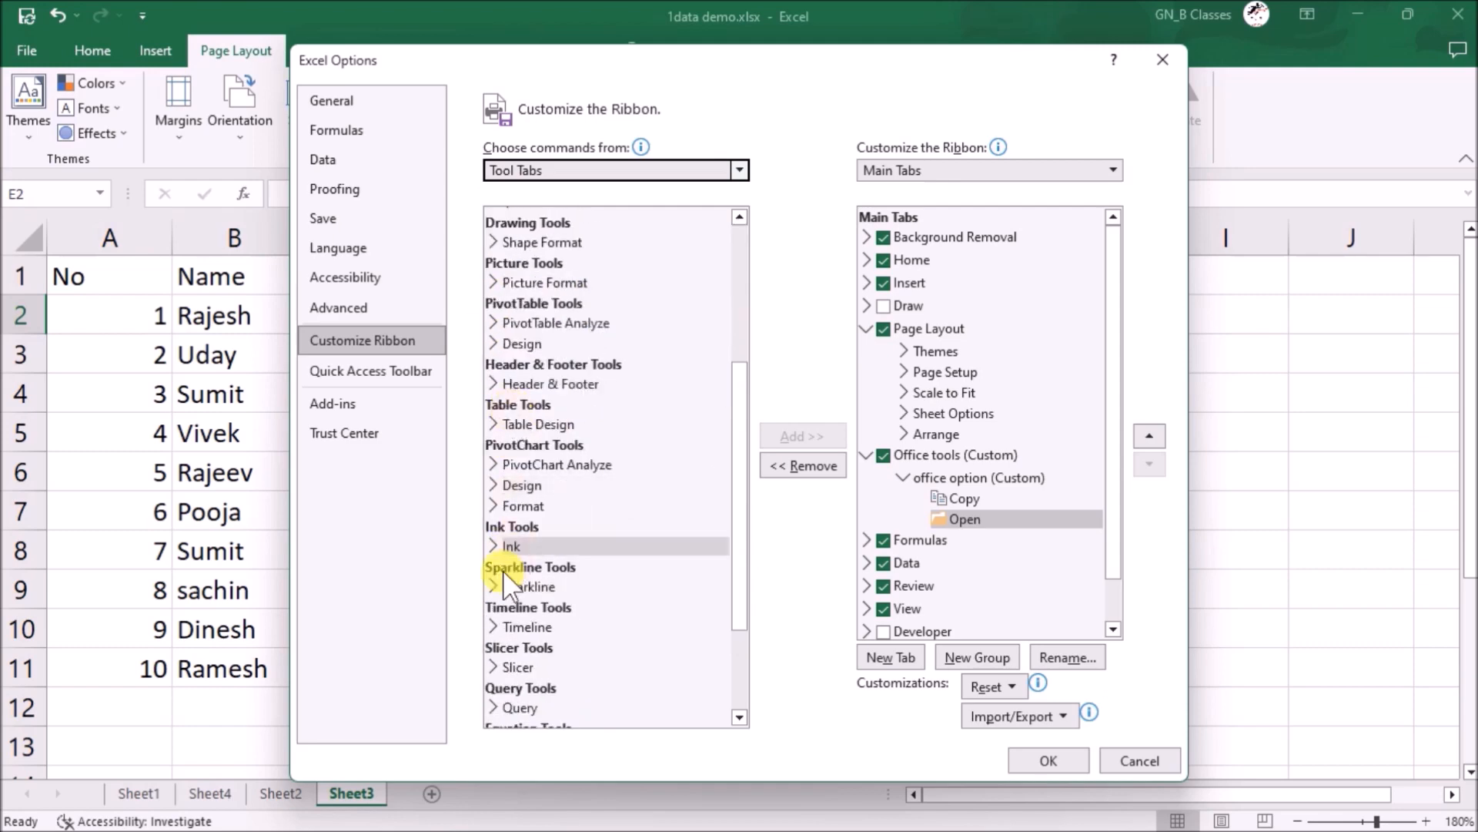
{"action": "left_click", "coordinate": [493, 486]}
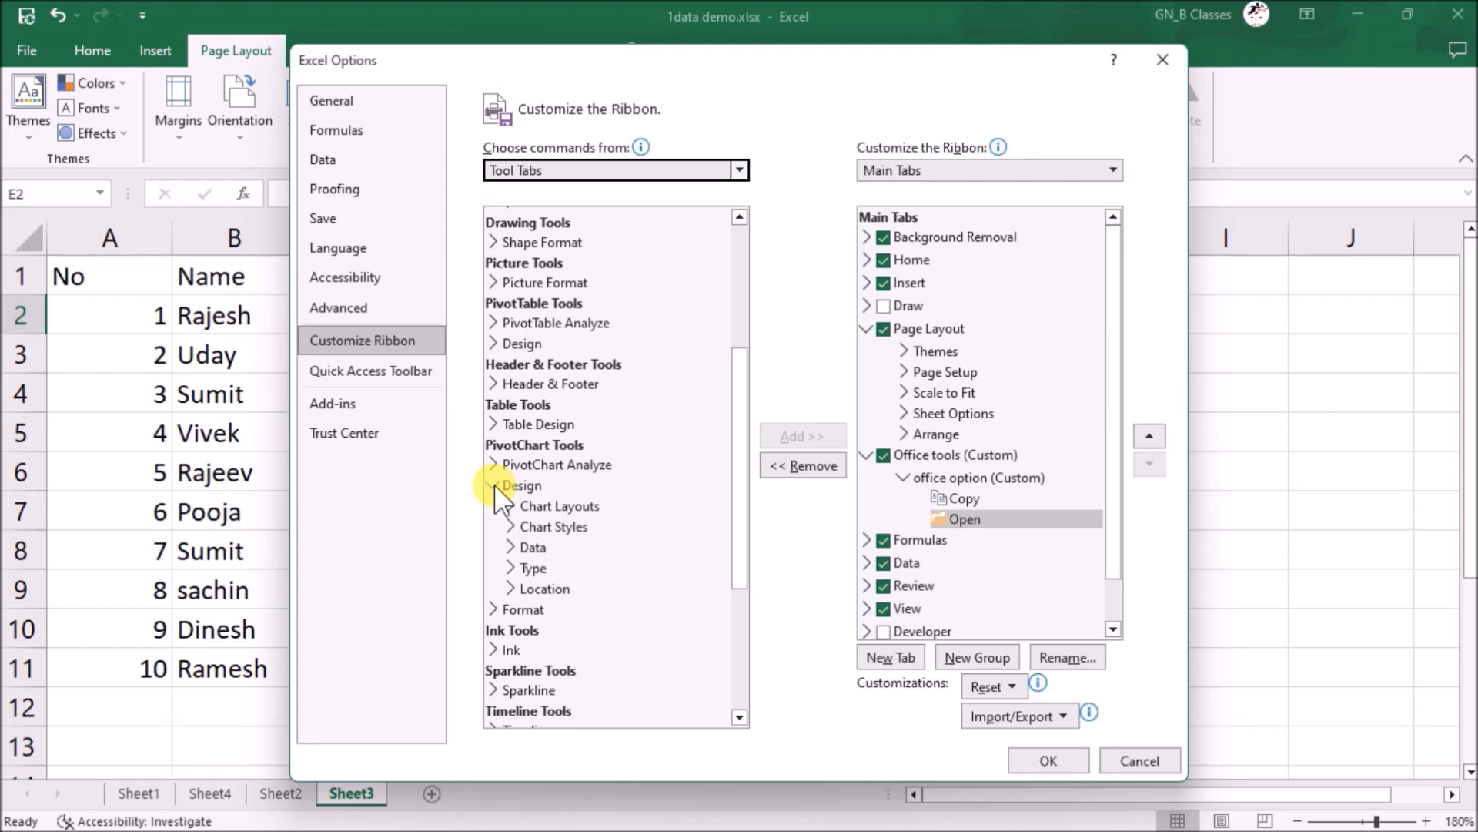
{"action": "left_click", "coordinate": [532, 551]}
{"action": "scroll", "coordinate": [531, 566], "scroll_direction": "down", "scroll_amount": 4}
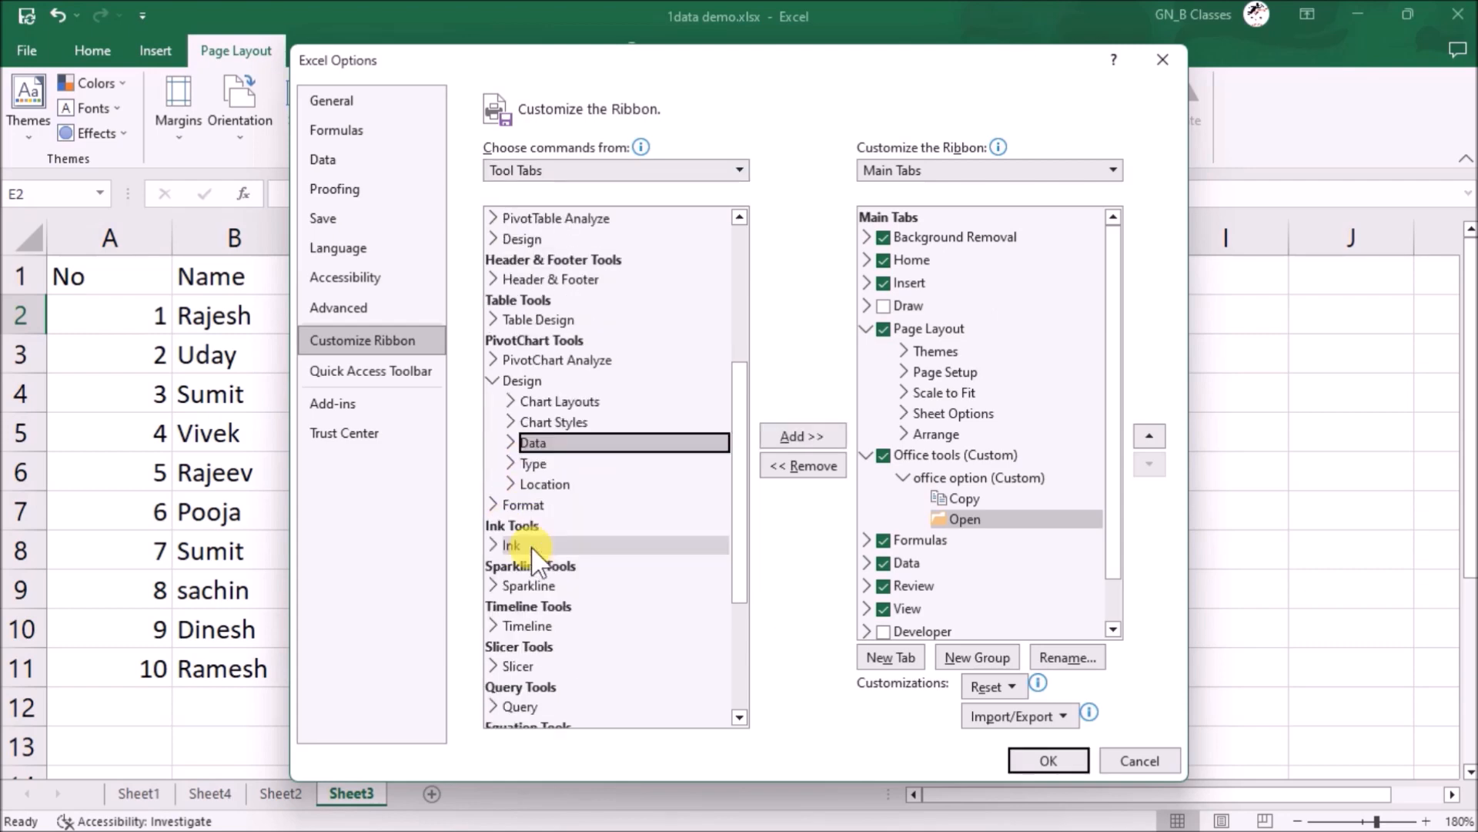
{"action": "left_click", "coordinate": [493, 598]}
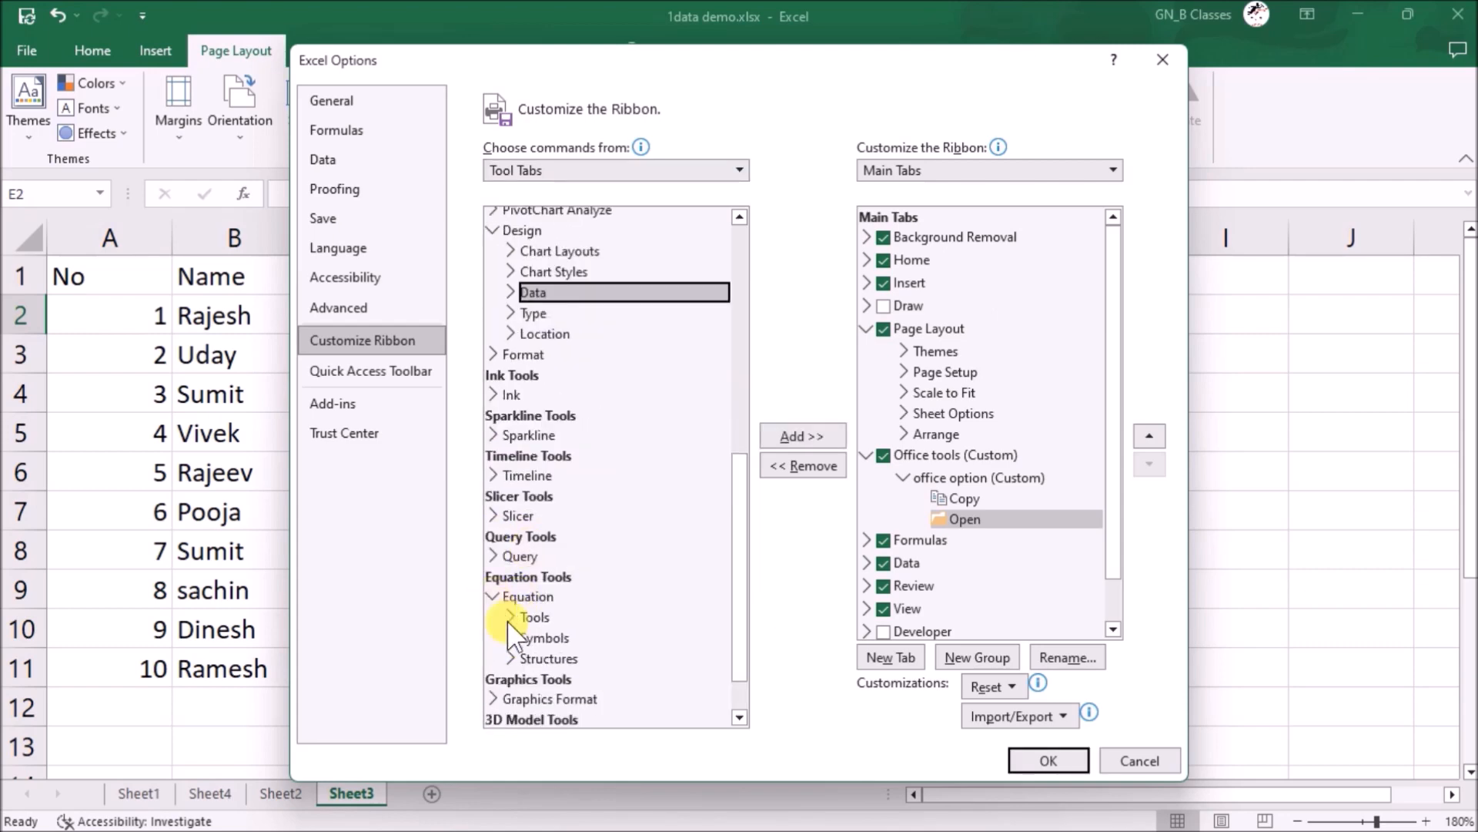
{"action": "left_click", "coordinate": [520, 638]}
{"action": "left_click", "coordinate": [797, 434]}
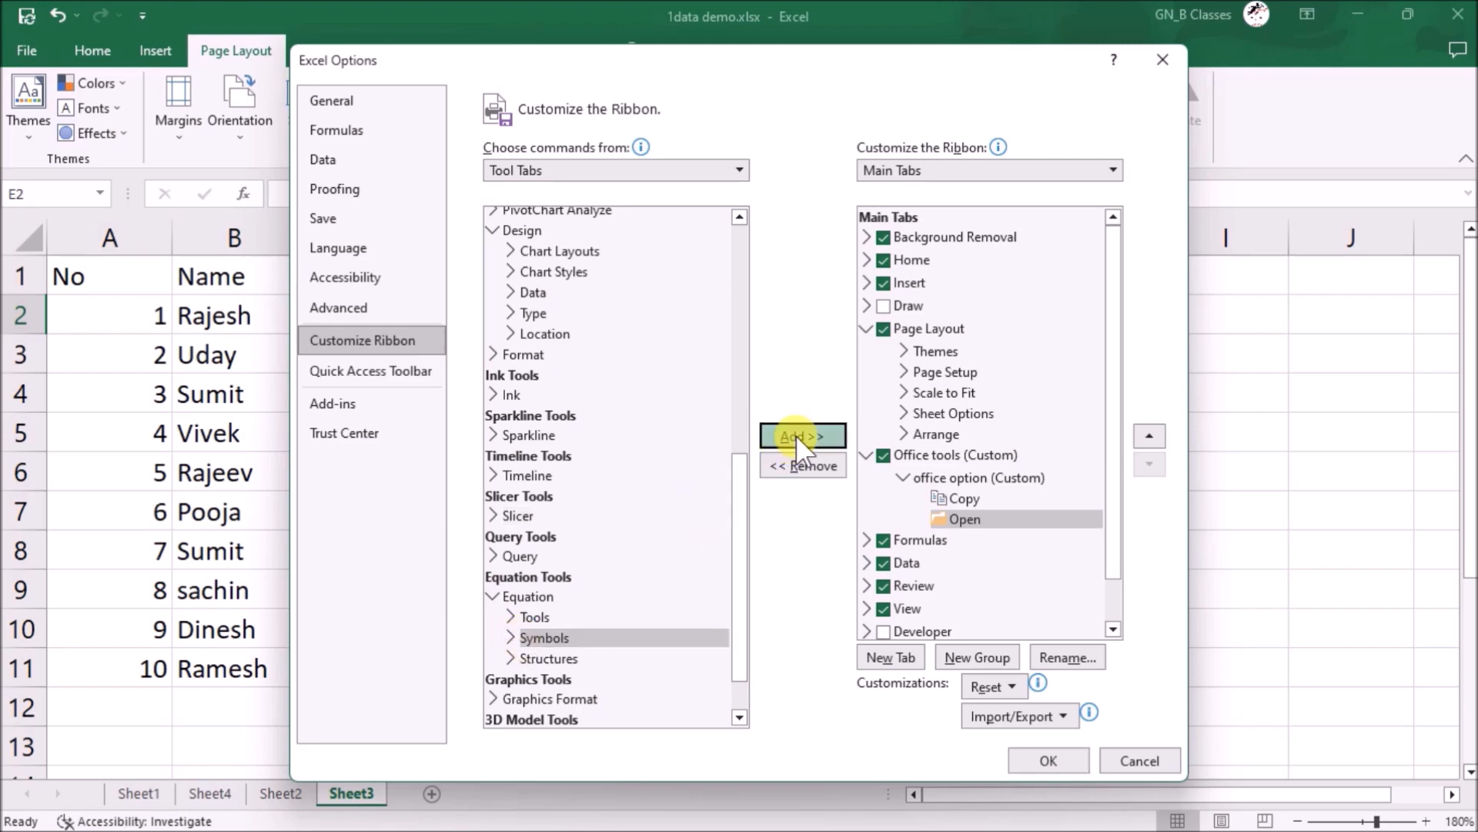
{"action": "scroll", "coordinate": [552, 551], "scroll_direction": "up", "scroll_amount": 5}
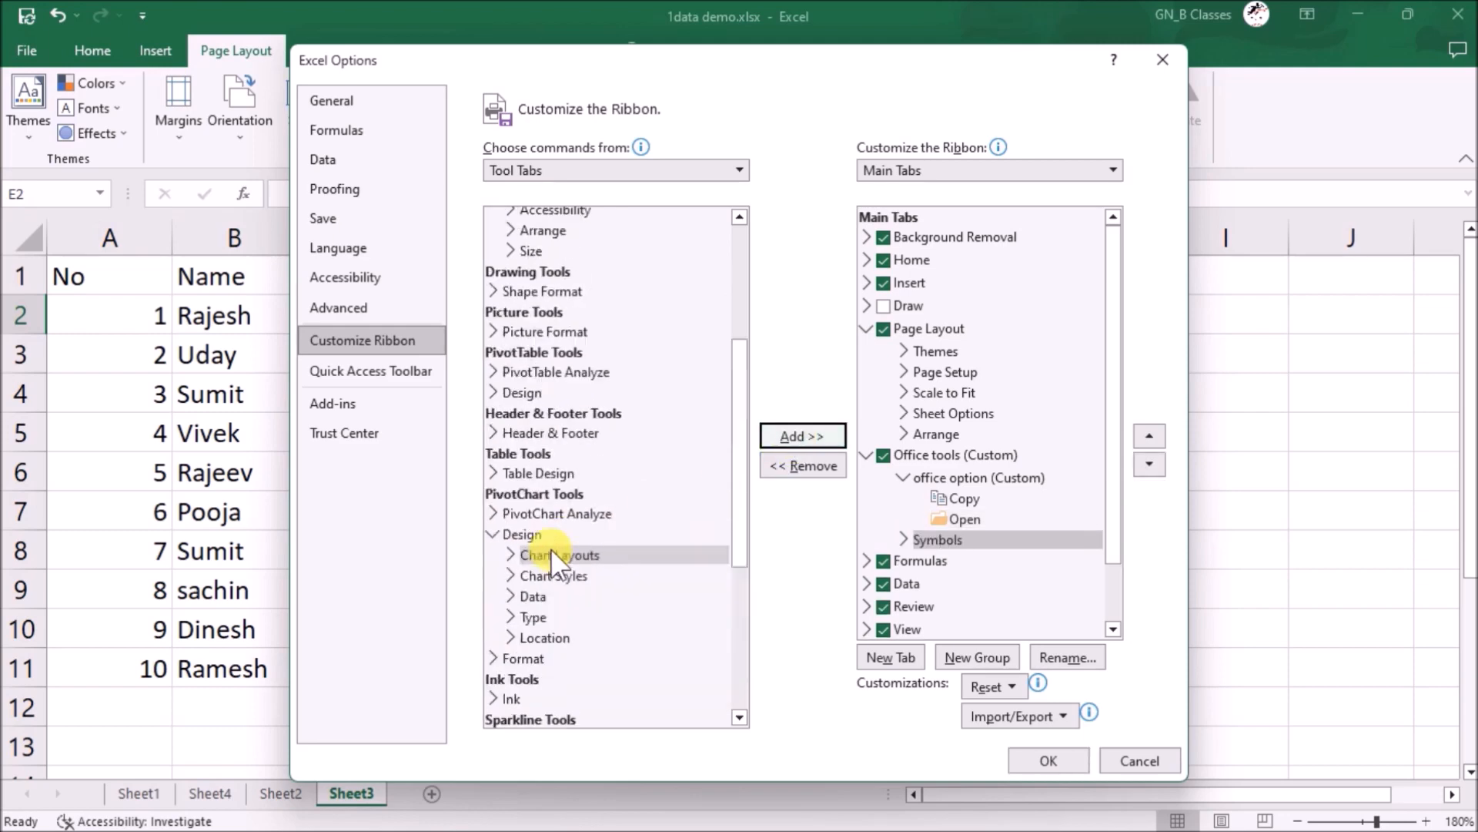
- Switch to All Tabs commands, select the office option group, and apply the ribbon changes
{"action": "left_click", "coordinate": [580, 170]}
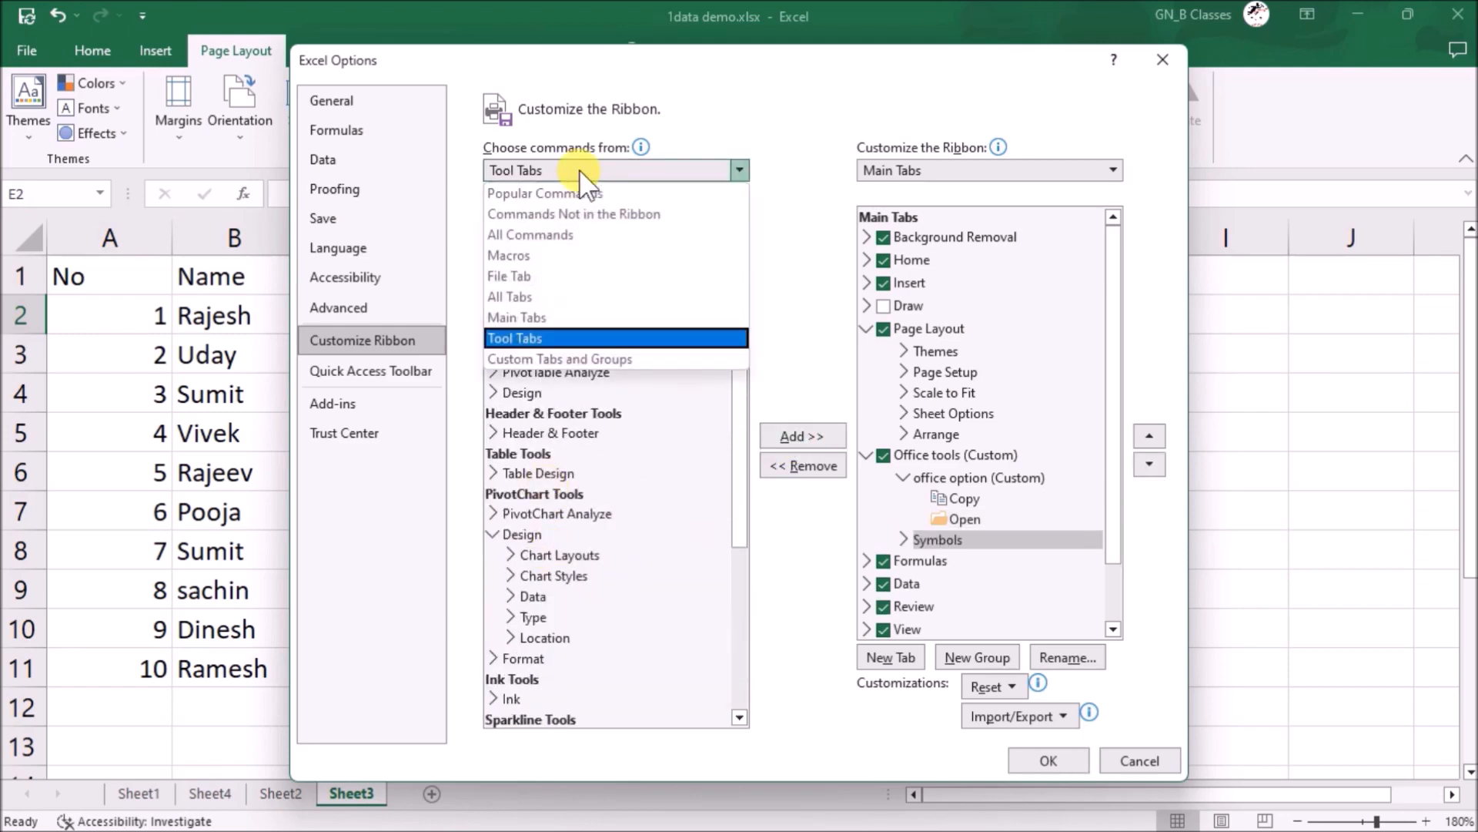
{"action": "left_click", "coordinate": [560, 297]}
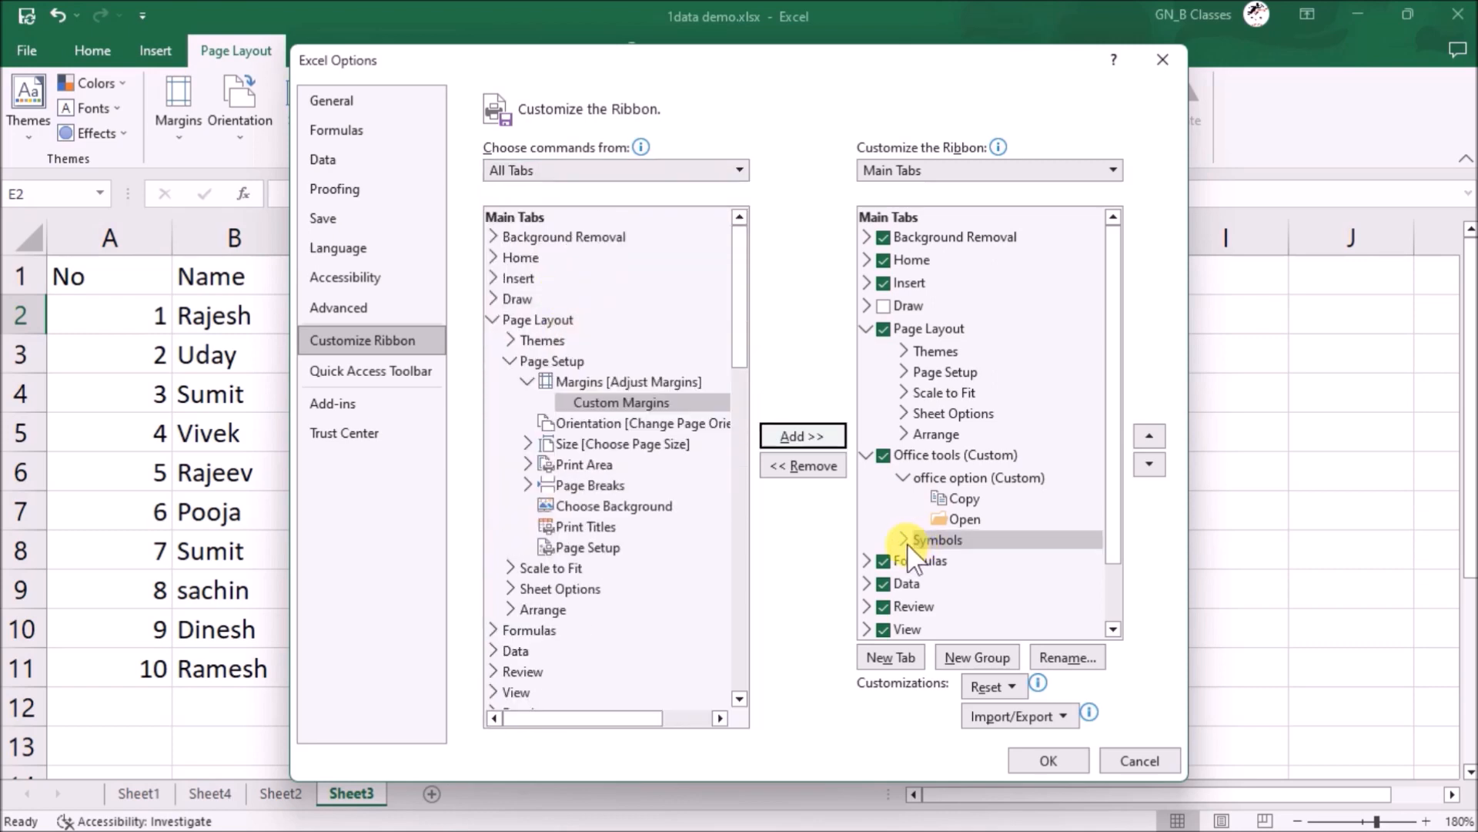
{"action": "left_click", "coordinate": [988, 479]}
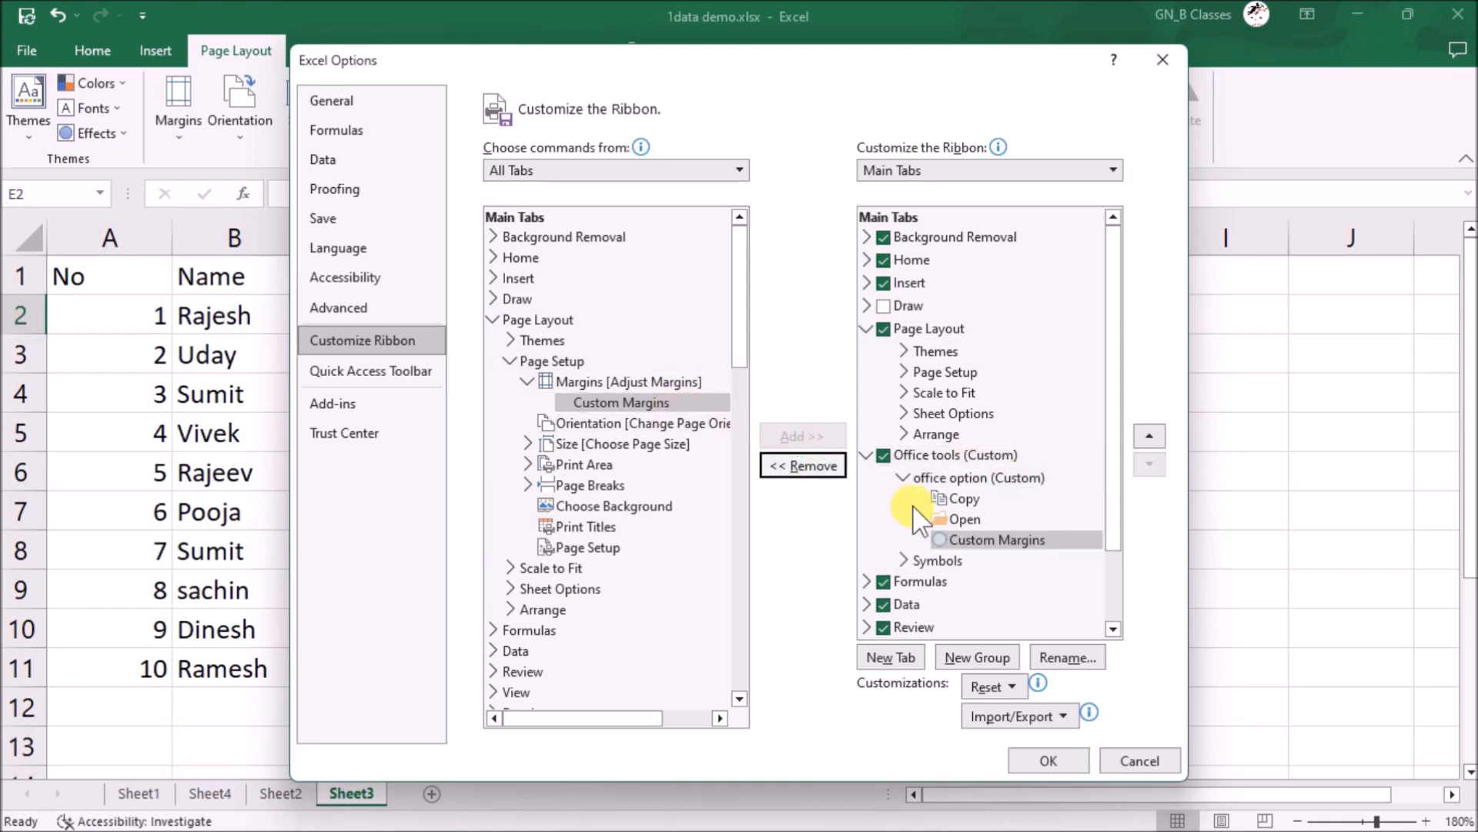
{"action": "scroll", "coordinate": [673, 475], "scroll_direction": "down", "scroll_amount": 2}
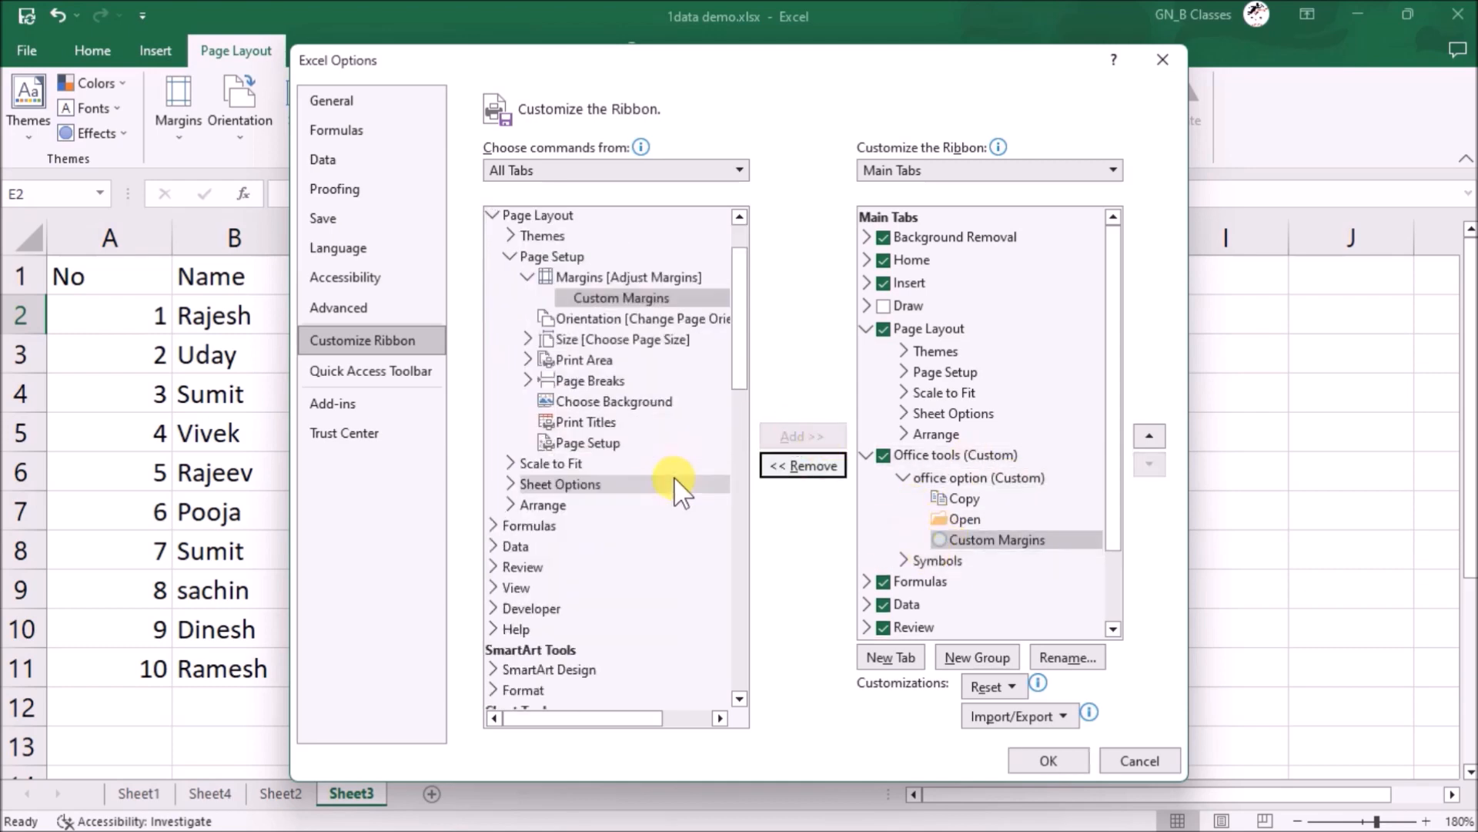
{"action": "scroll", "coordinate": [587, 568], "scroll_direction": "down", "scroll_amount": 3}
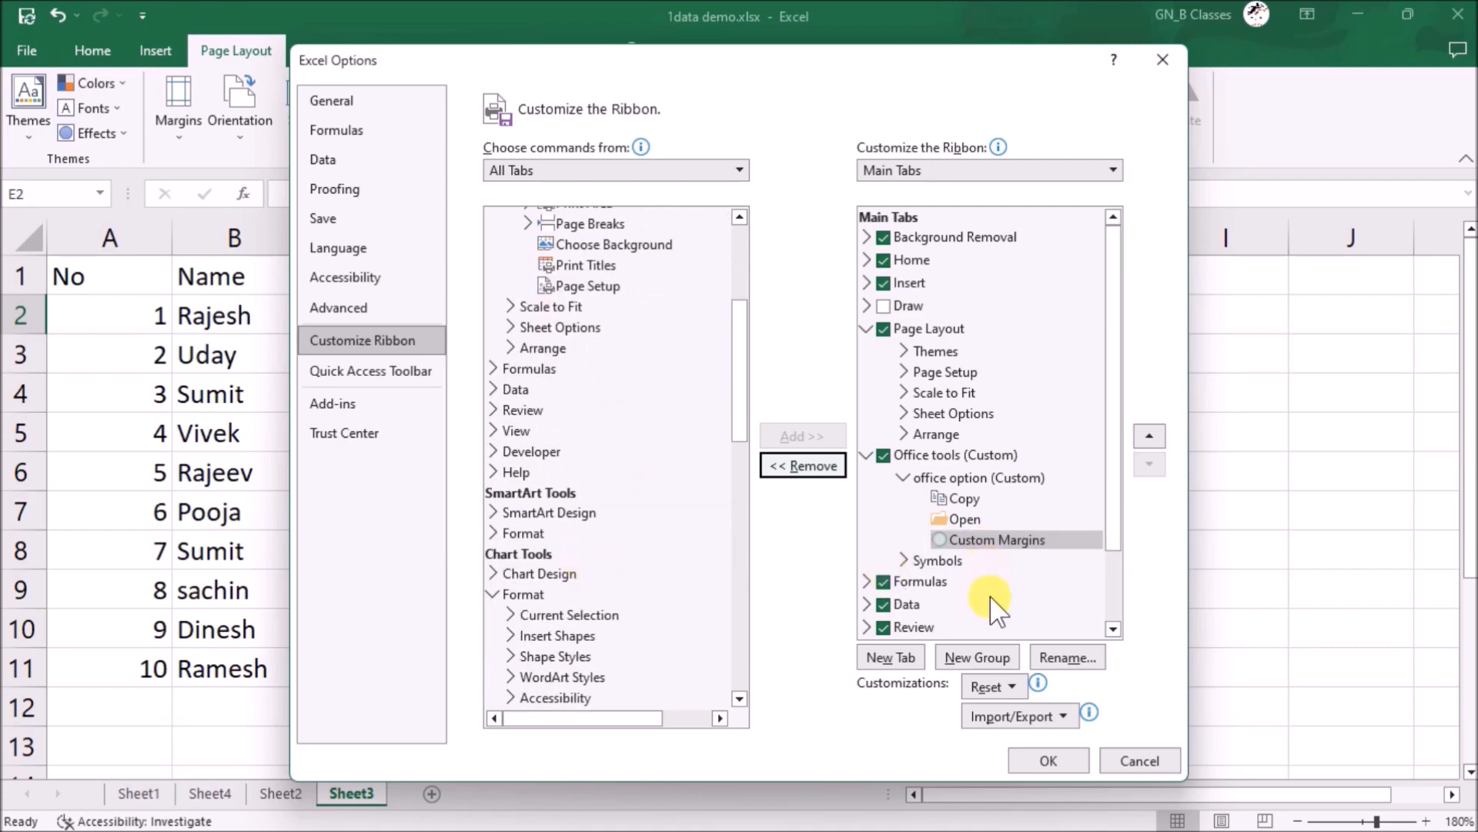
{"action": "left_click", "coordinate": [1036, 750]}
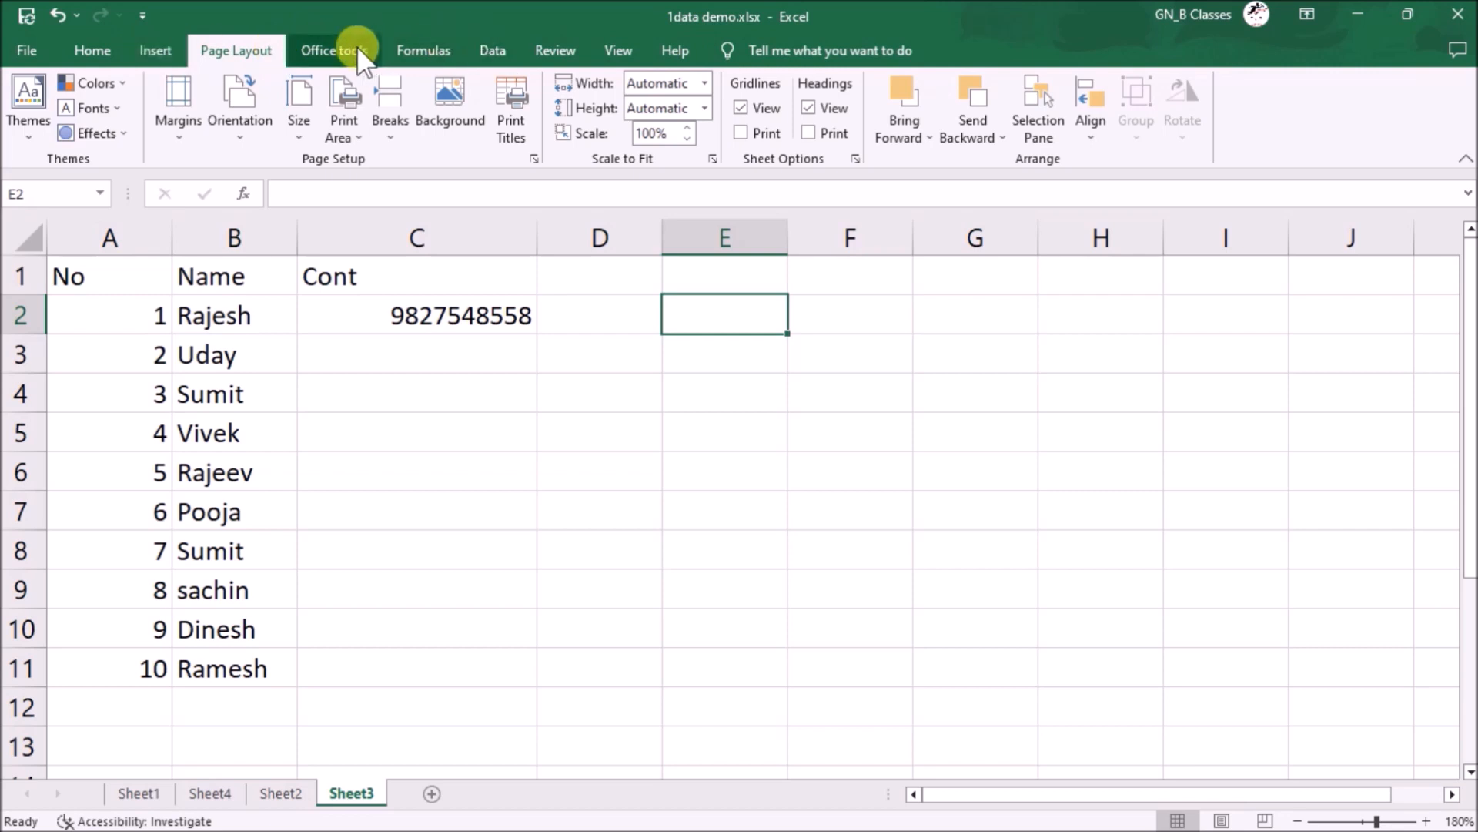
- Reorder the ribbon in Excel Options so the custom Office tools tab comes before Home
{"action": "left_click", "coordinate": [334, 51]}
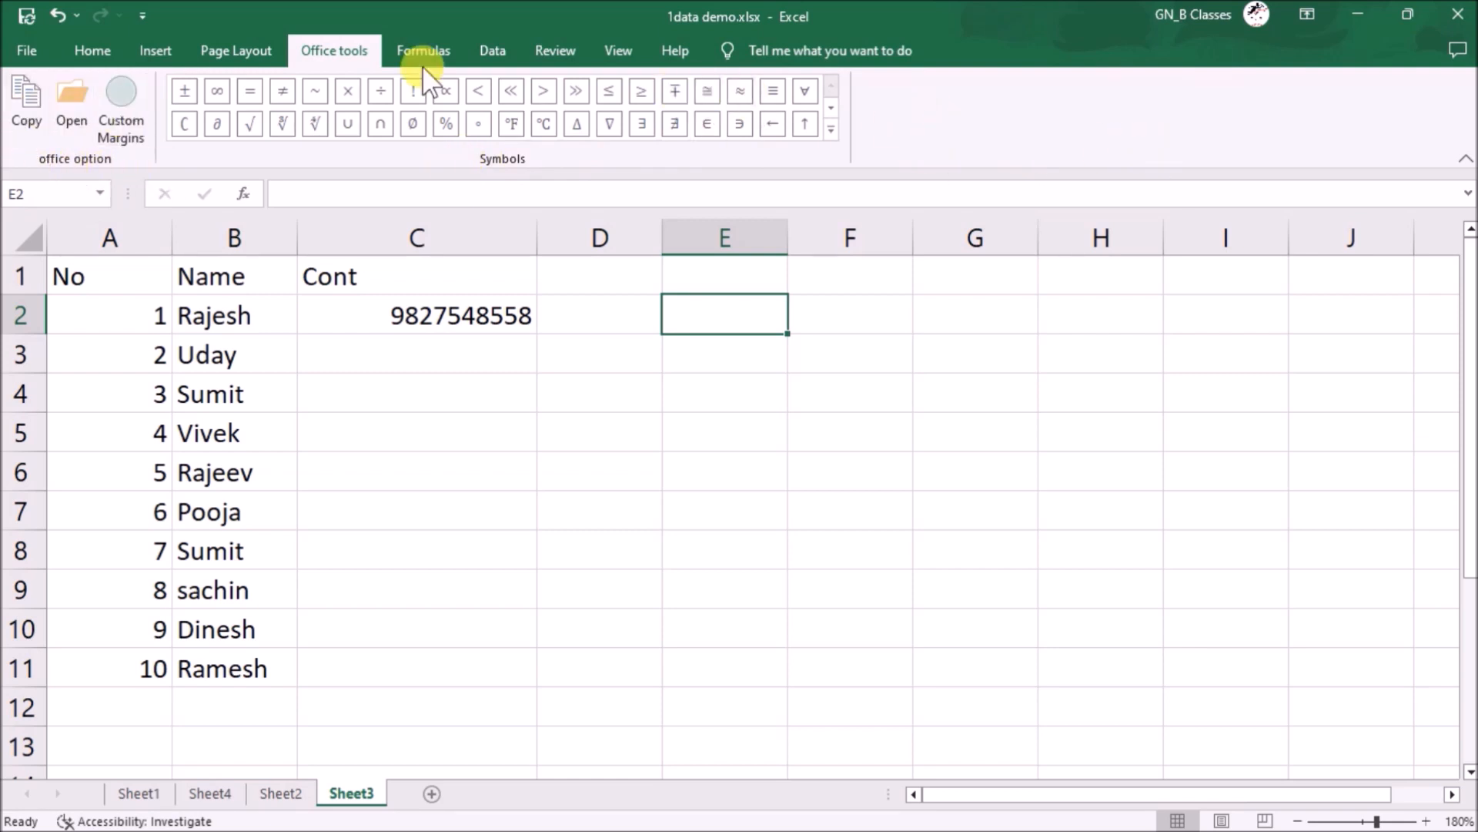
{"action": "left_click", "coordinate": [31, 63]}
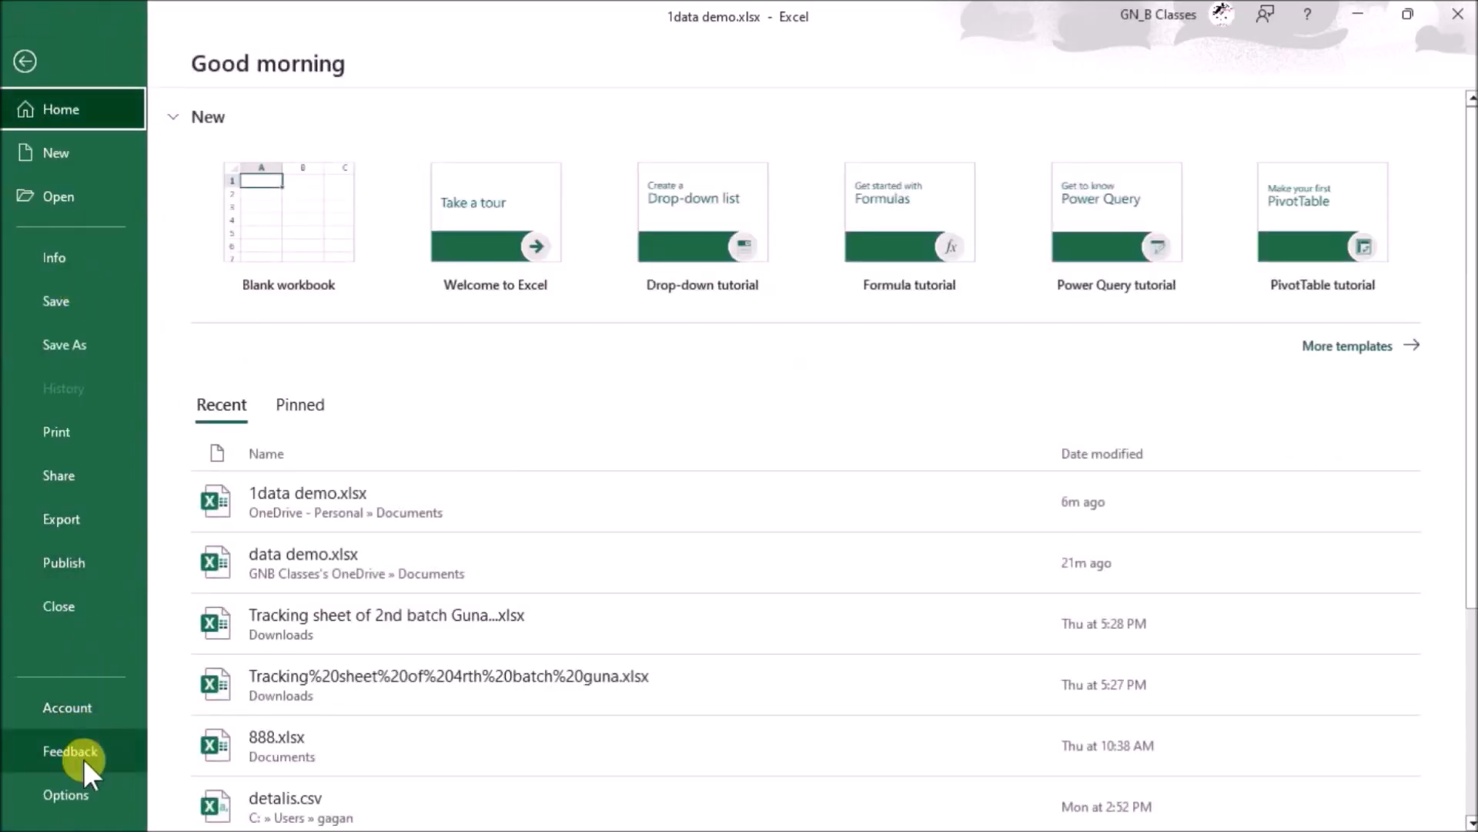
{"action": "left_click", "coordinate": [67, 786]}
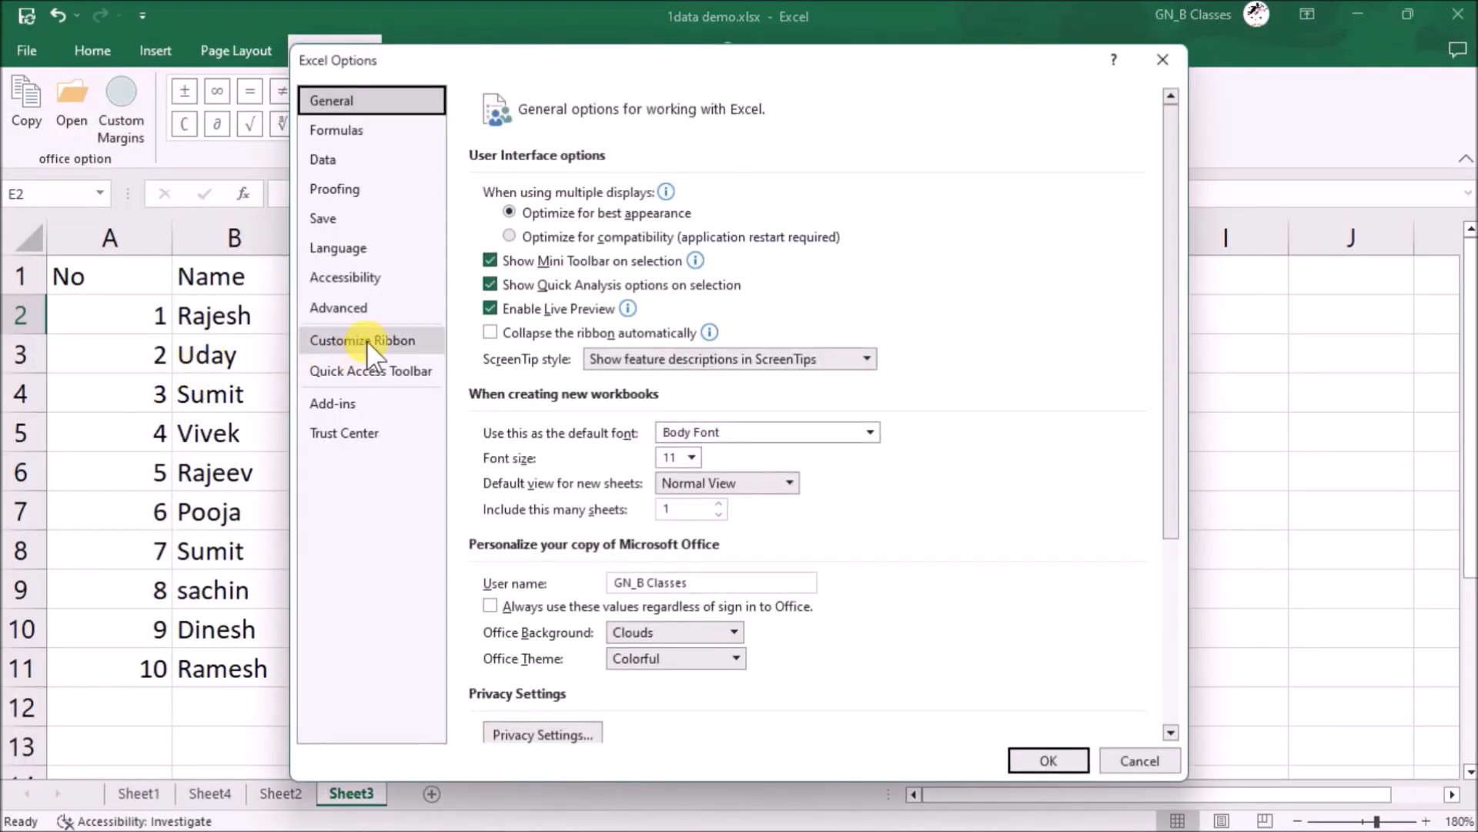
{"action": "left_click", "coordinate": [366, 339]}
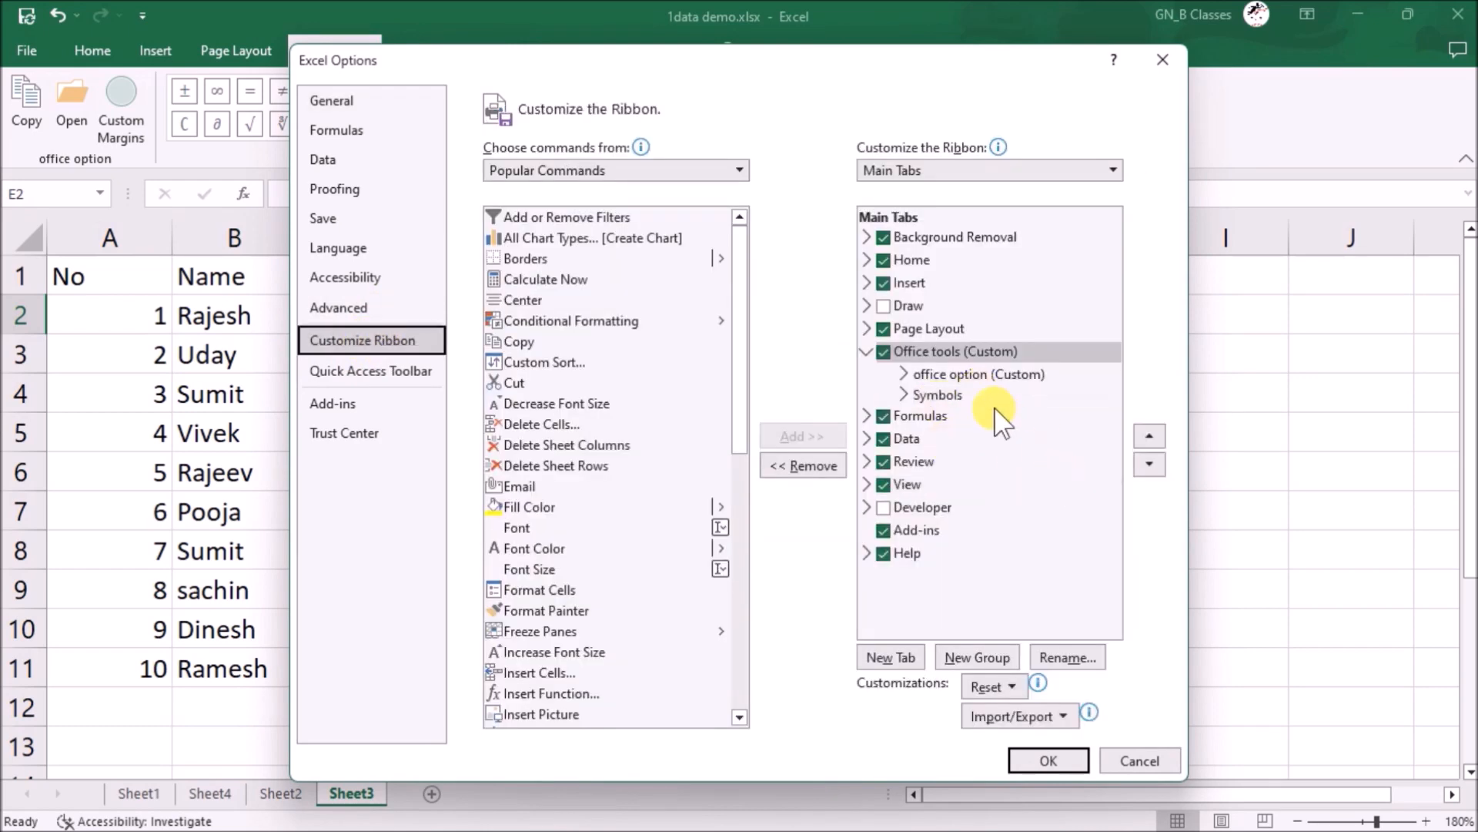
{"action": "left_click", "coordinate": [1150, 436]}
{"action": "left_click", "coordinate": [1150, 435]}
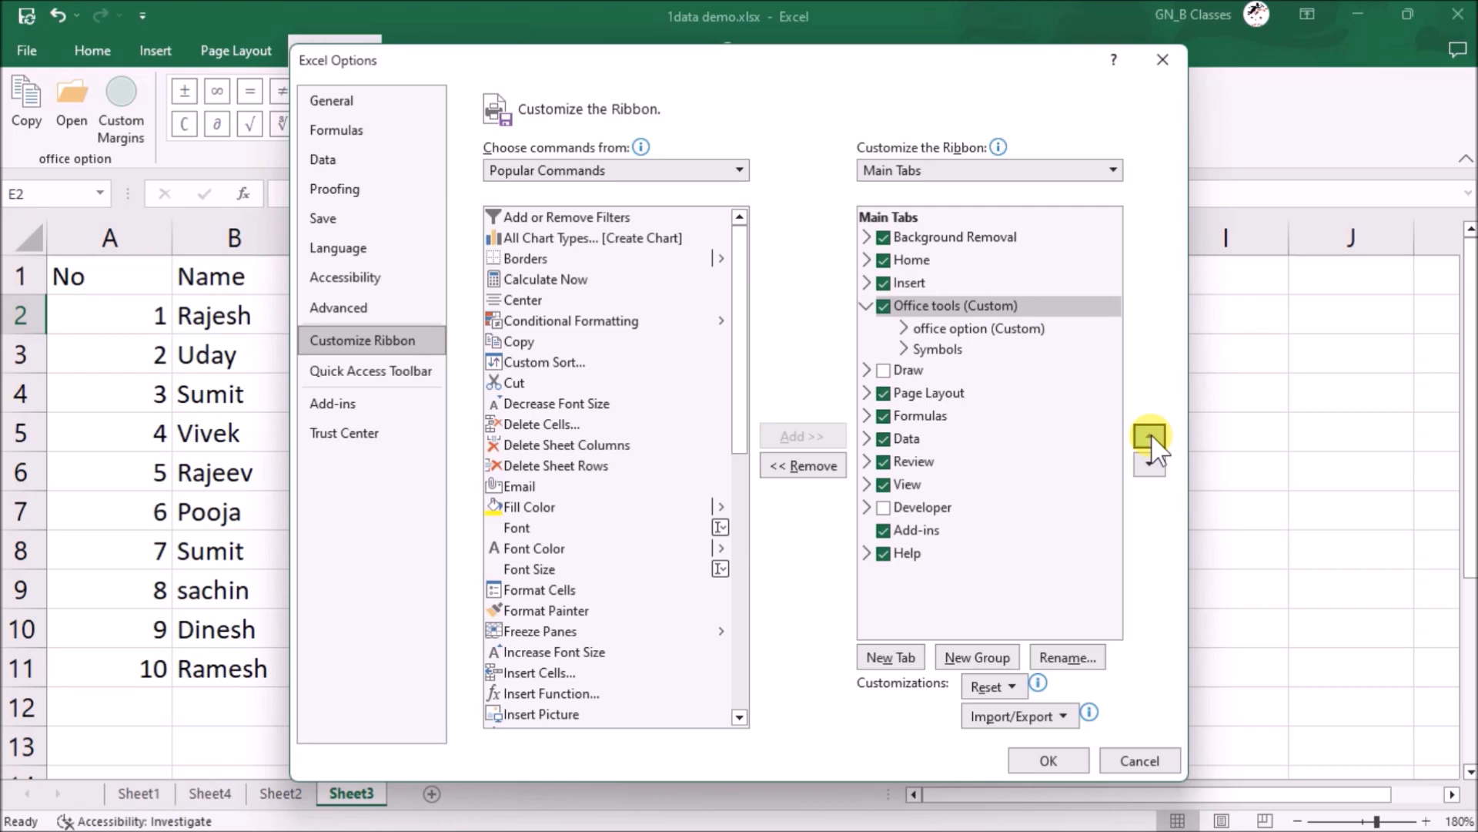
{"action": "left_click", "coordinate": [1151, 436]}
{"action": "left_click", "coordinate": [1150, 435]}
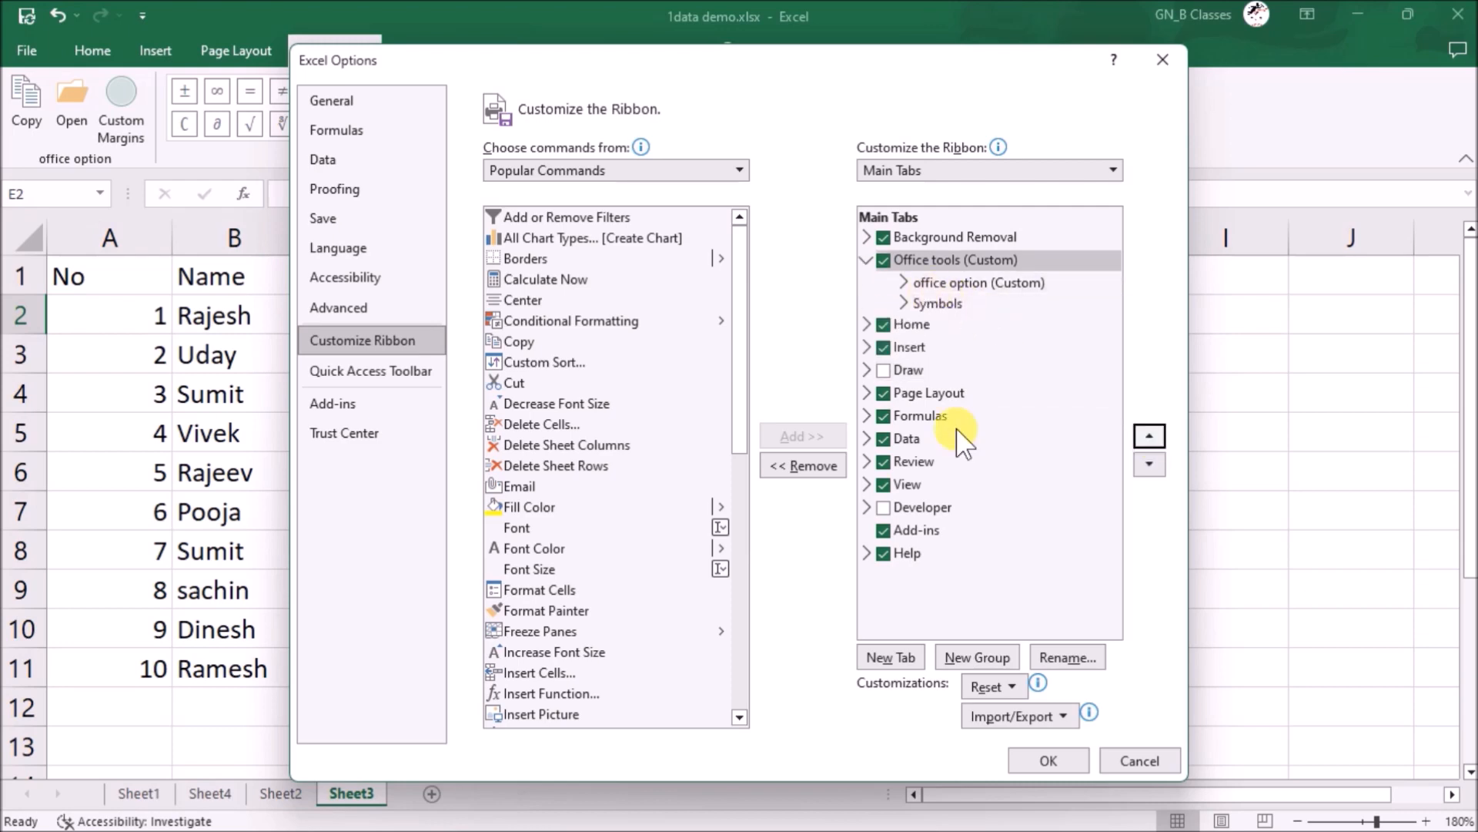
{"action": "left_click", "coordinate": [1045, 760]}
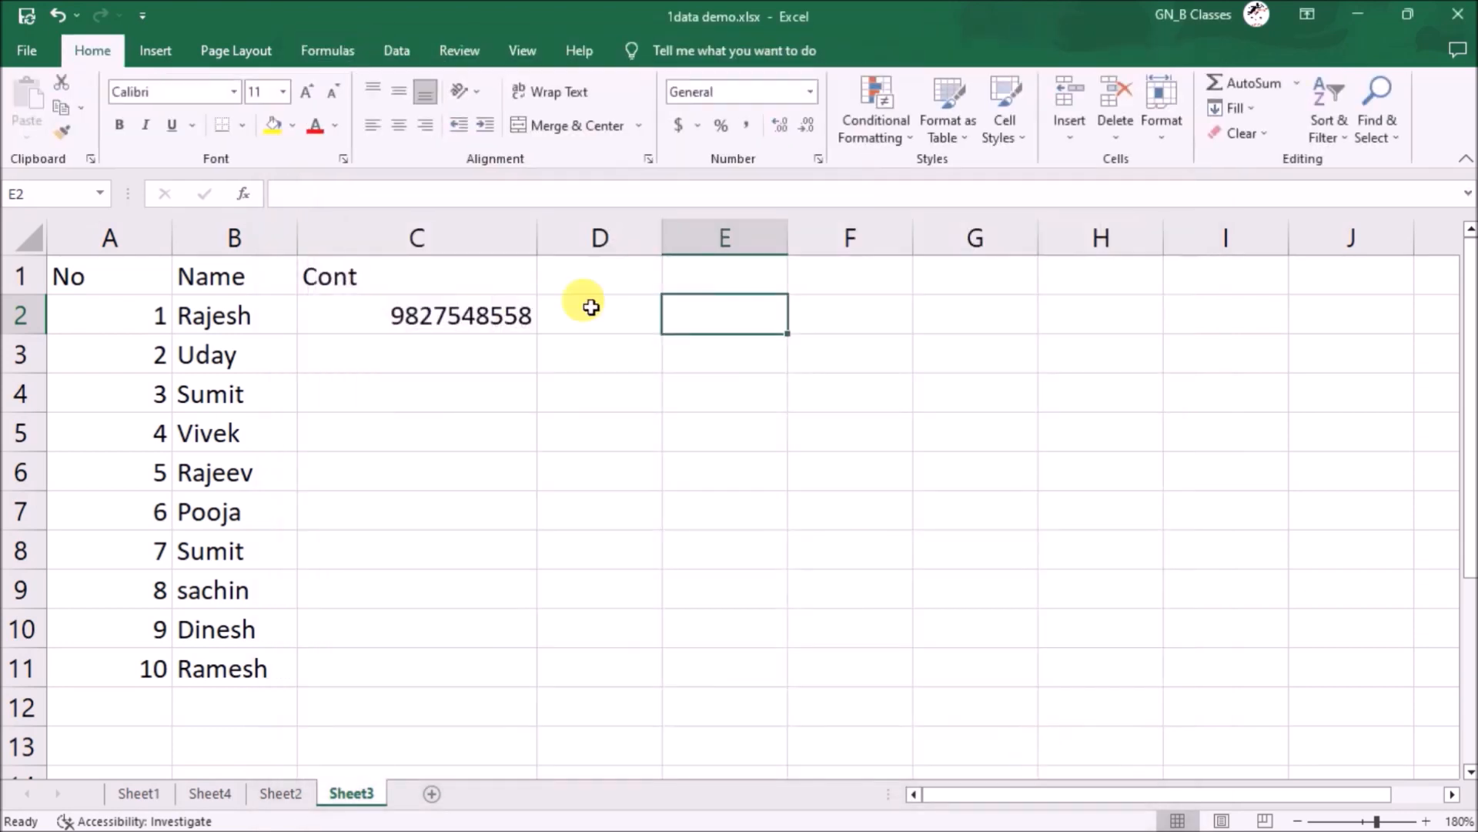
- Select the table block A1:D4
{"action": "left_click", "coordinate": [451, 394]}
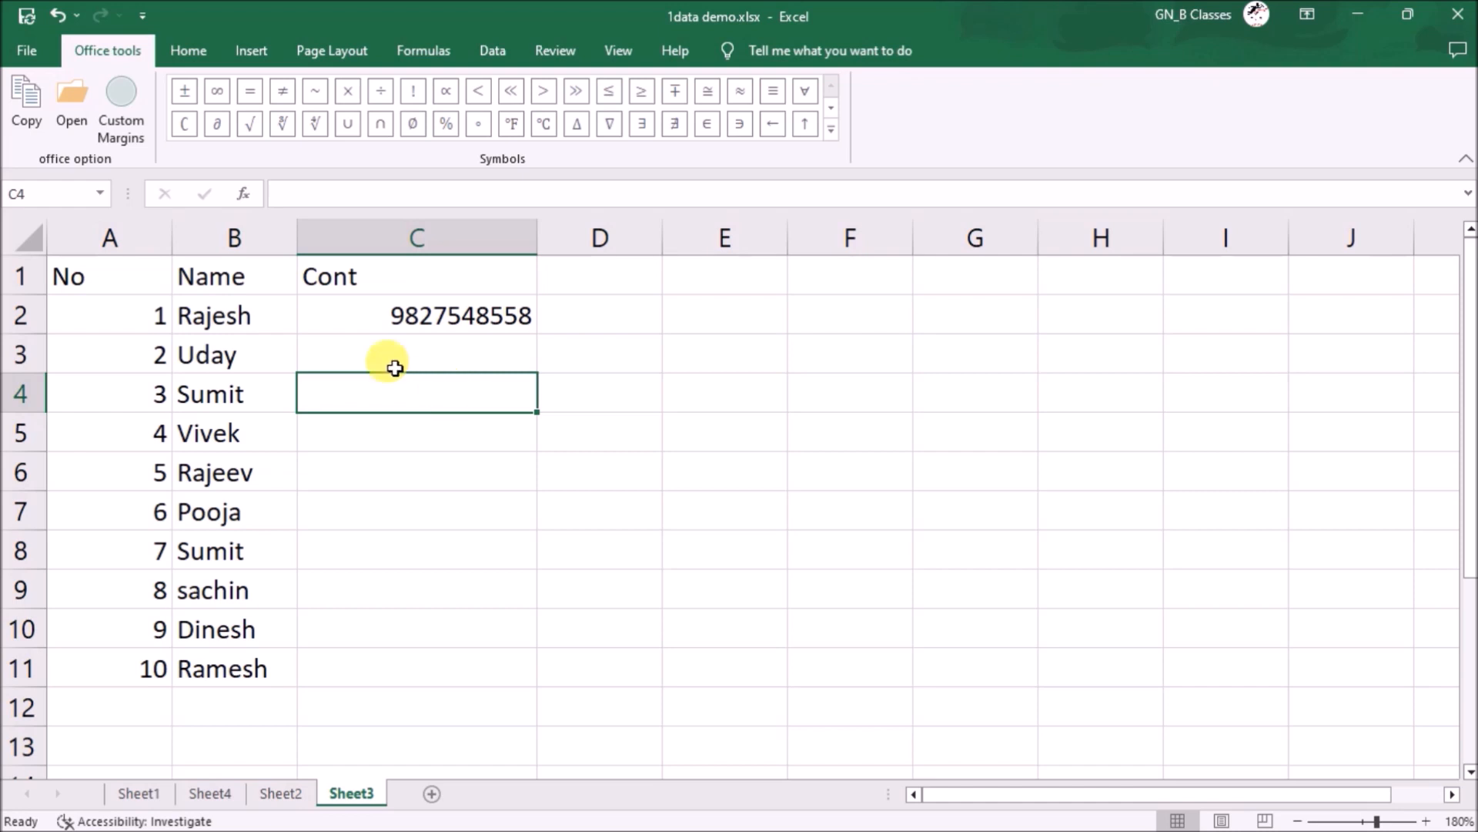
{"action": "left_click", "coordinate": [123, 277]}
{"action": "left_click_drag", "start_coordinate": [239, 312], "coordinate": [636, 406]}
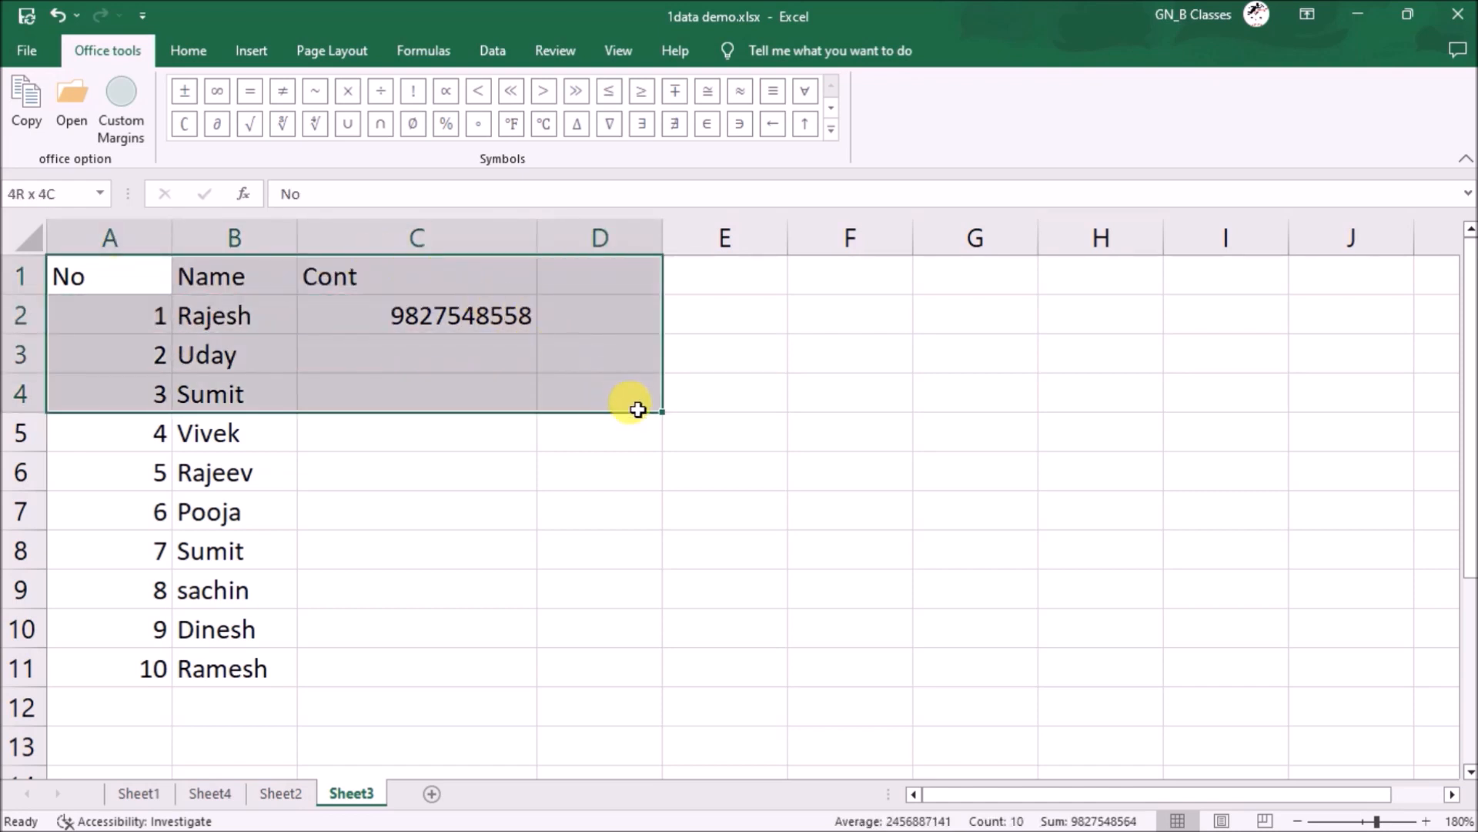
- Fill A1:D4 with red and A5:D8 with green
{"action": "left_click", "coordinate": [44, 57]}
{"action": "left_click", "coordinate": [27, 60]}
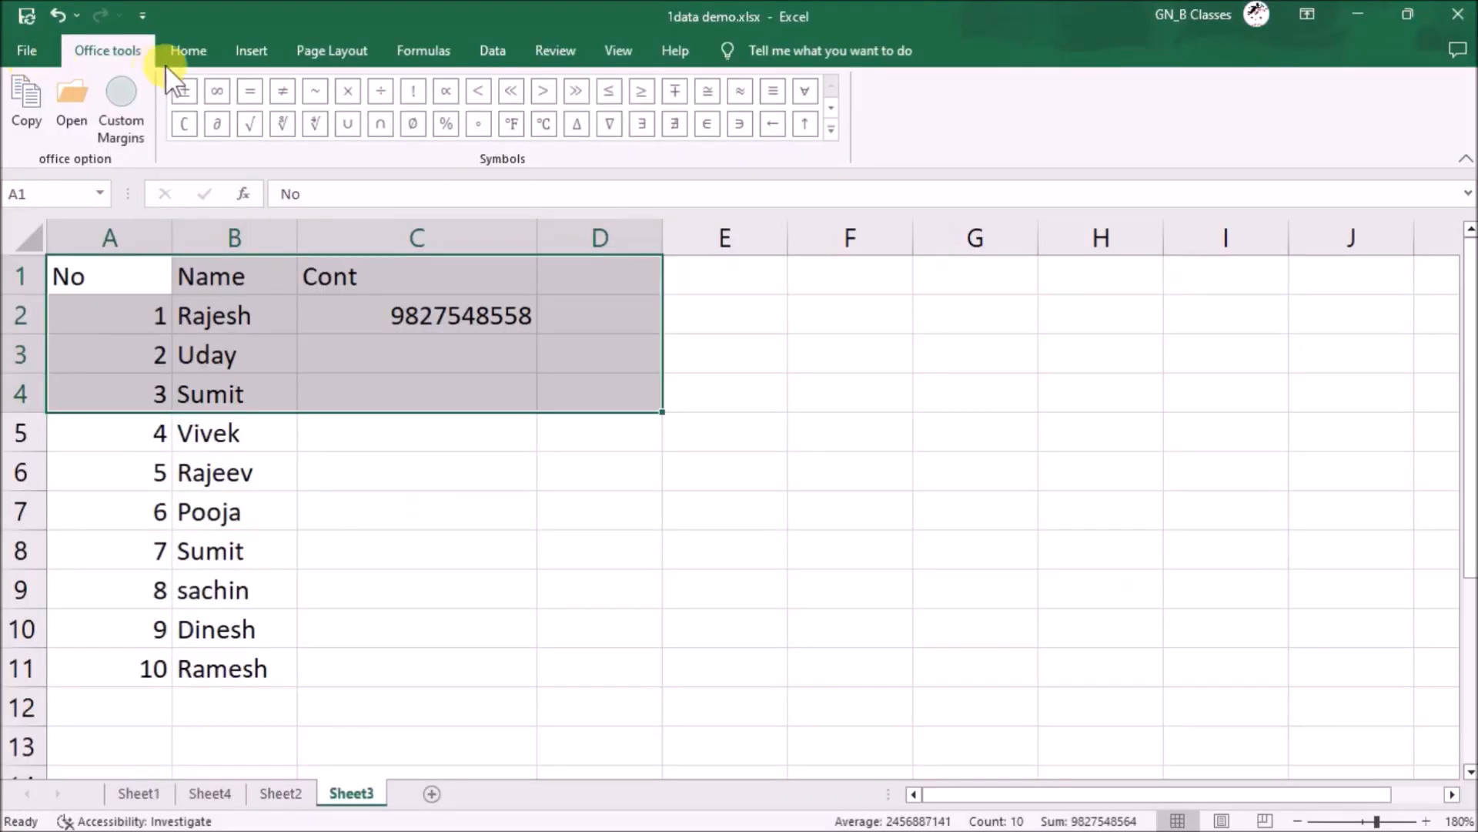
{"action": "left_click", "coordinate": [187, 51]}
{"action": "left_click", "coordinate": [293, 125]}
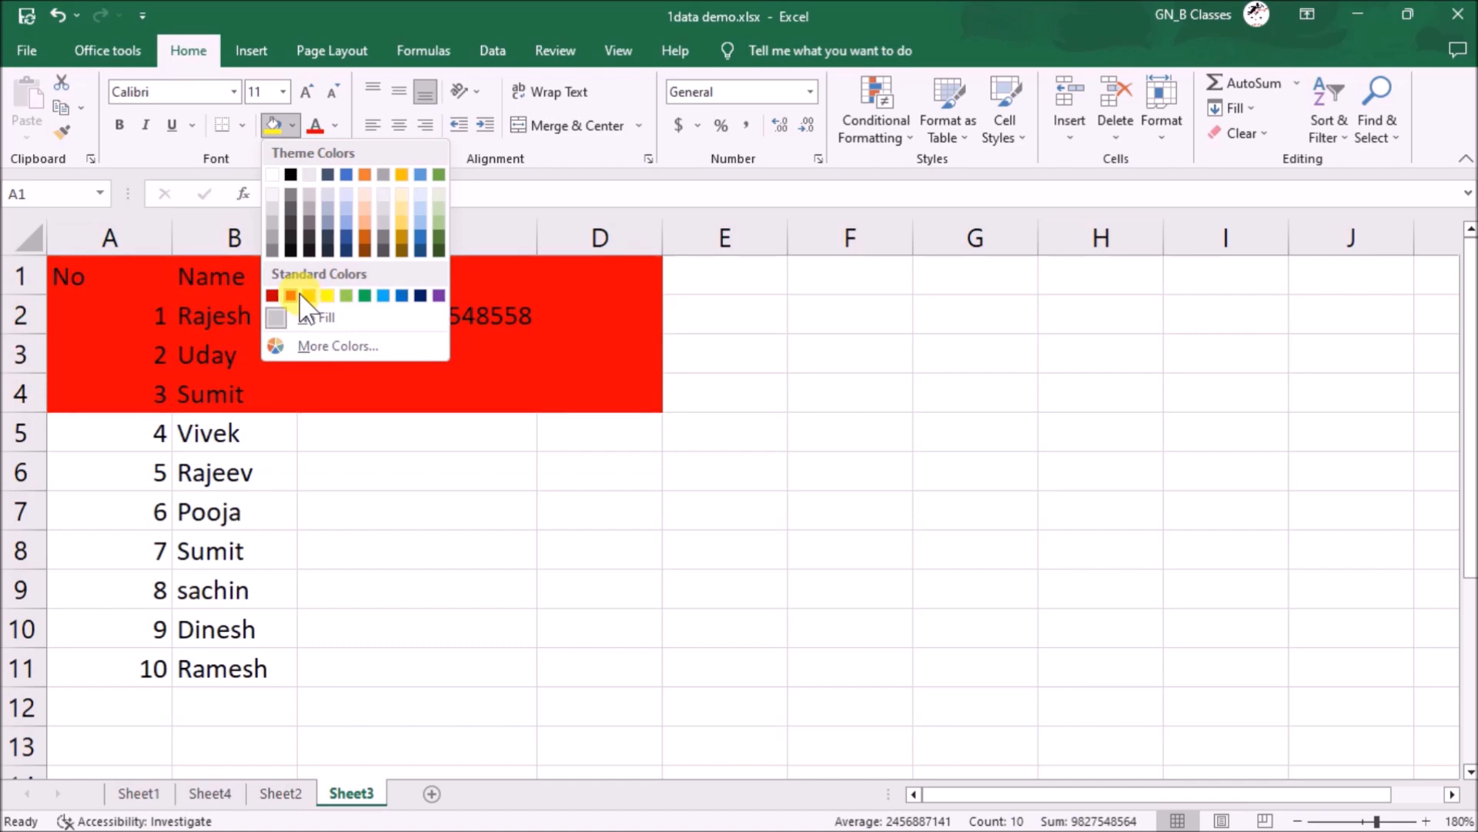
{"action": "left_click", "coordinate": [293, 295]}
{"action": "left_click_drag", "start_coordinate": [106, 450], "coordinate": [568, 534]}
{"action": "left_click", "coordinate": [293, 125]}
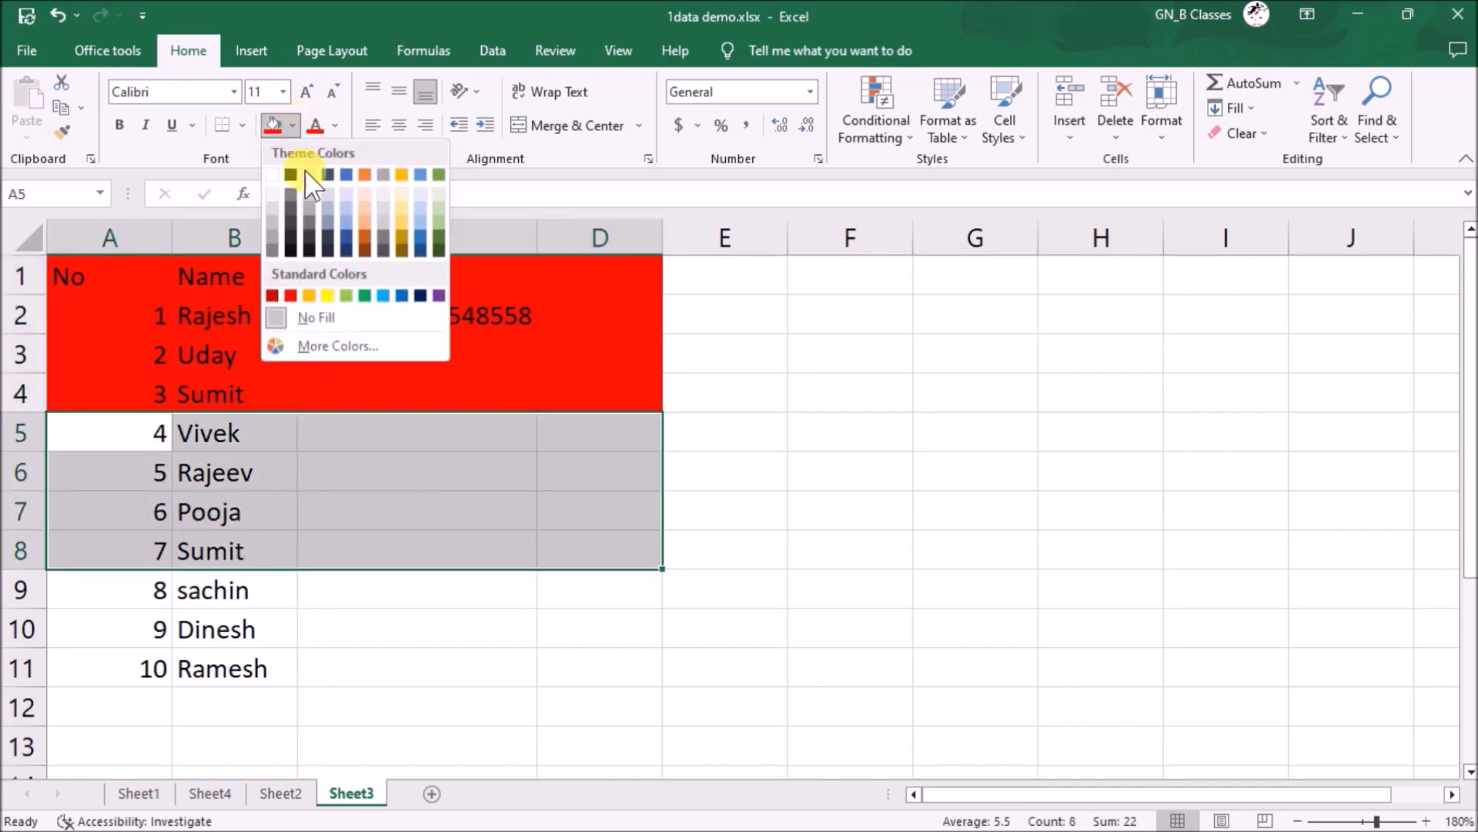
{"action": "left_click", "coordinate": [365, 295]}
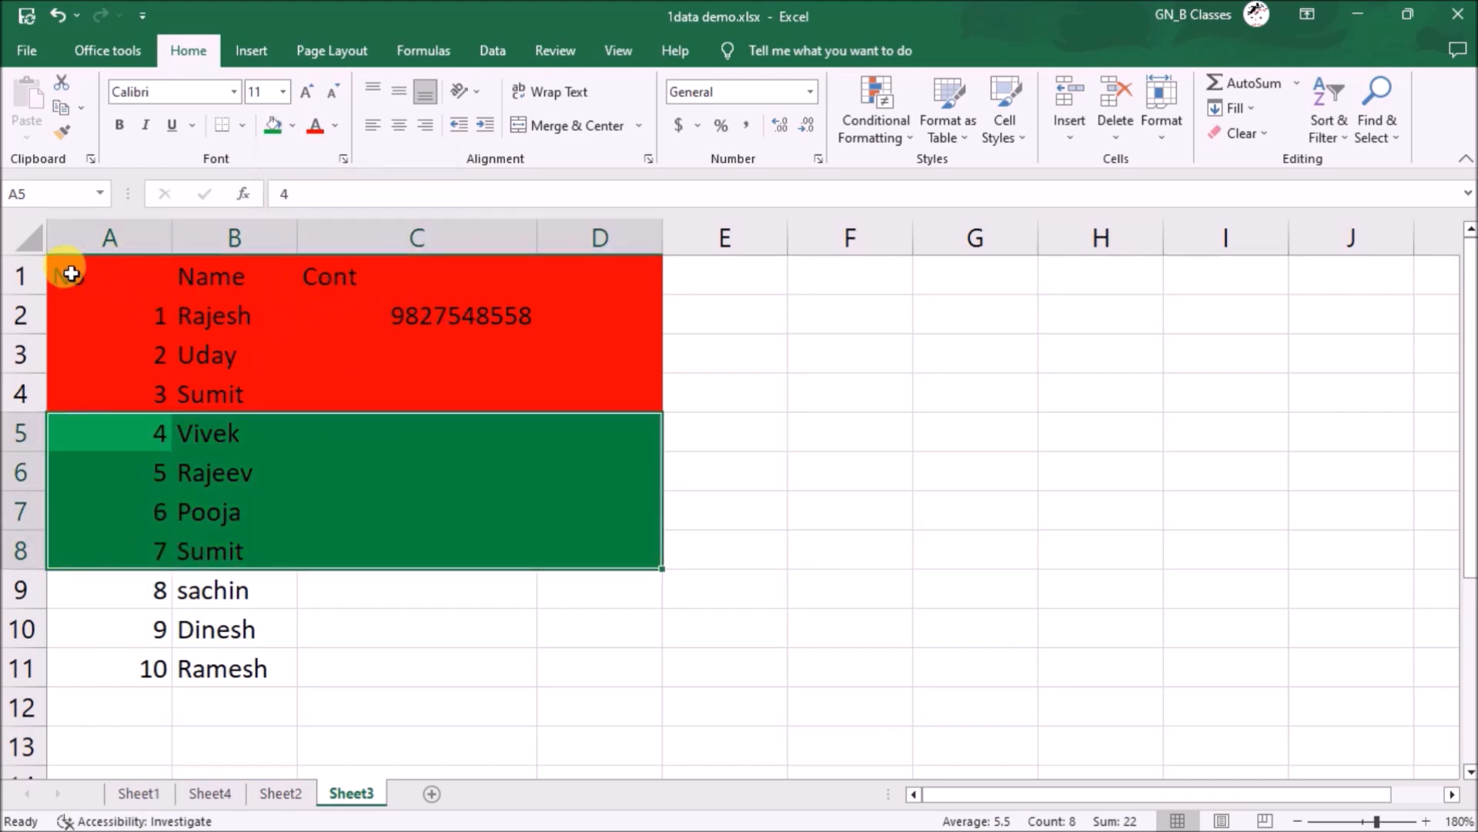
- Make the header row A1:D1 text yellow
{"action": "left_click_drag", "start_coordinate": [66, 275], "coordinate": [554, 266]}
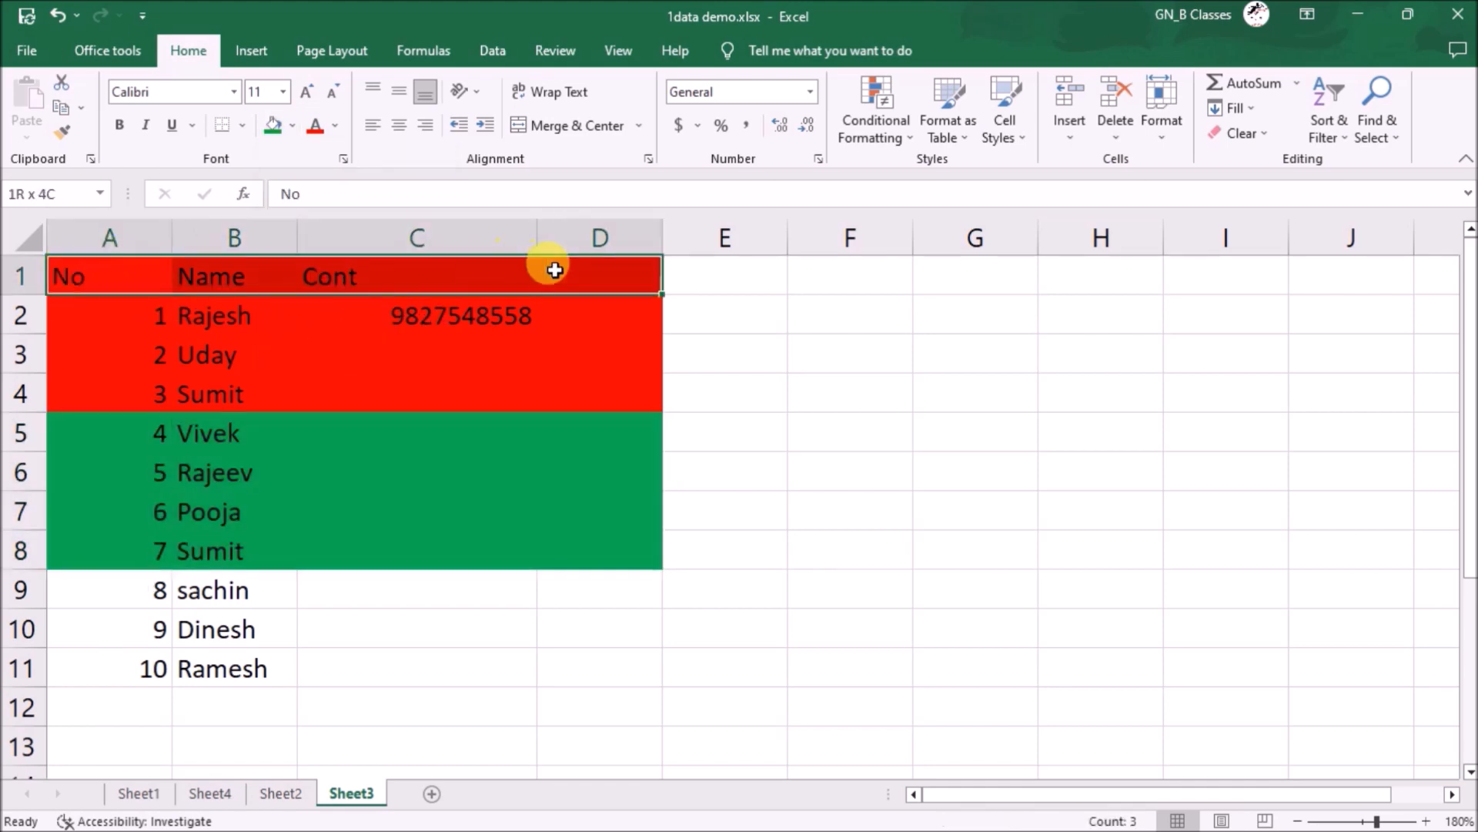
{"action": "left_click", "coordinate": [334, 126]}
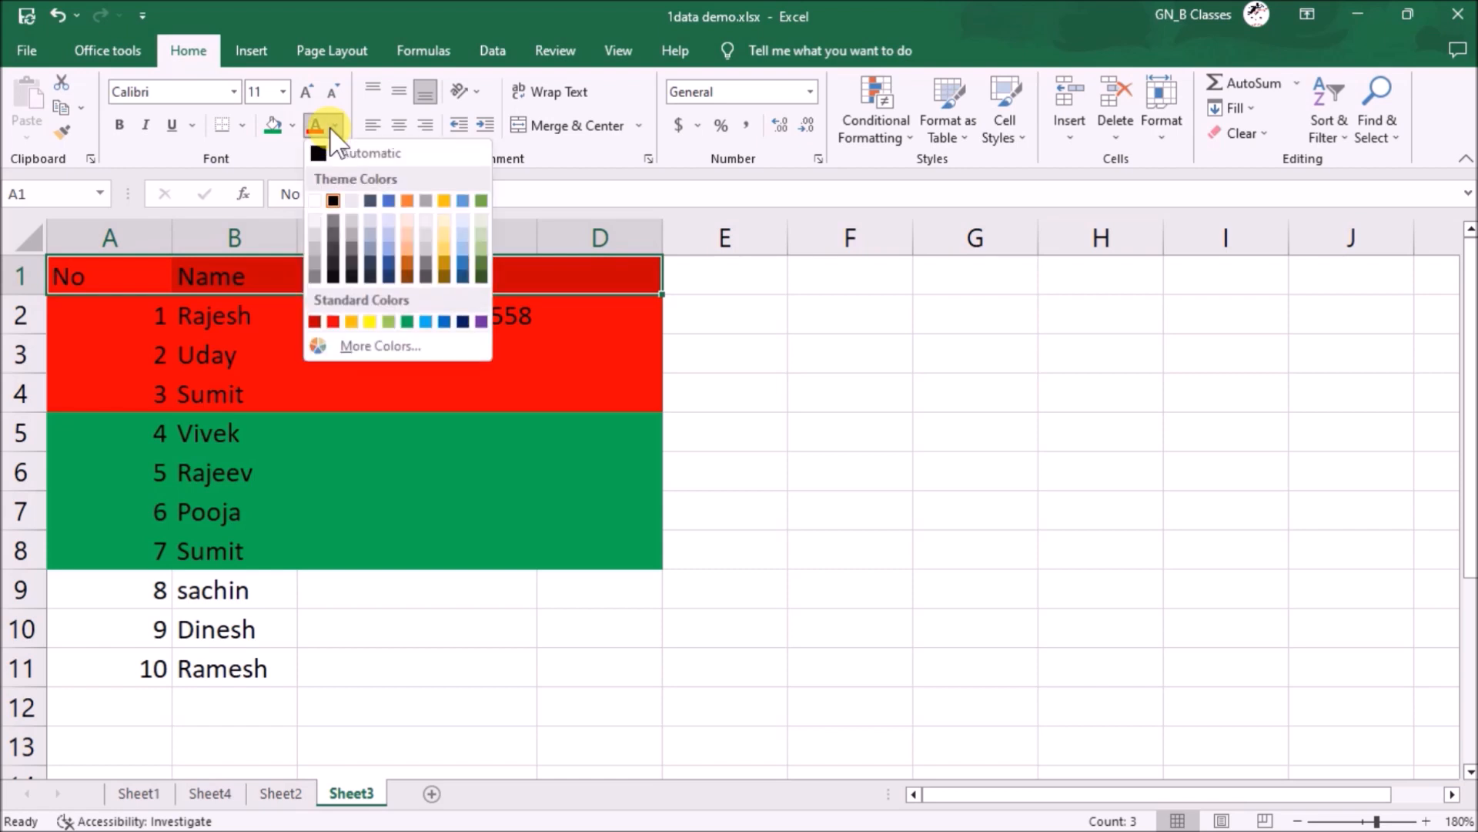
{"action": "left_click", "coordinate": [365, 320]}
- Put borders around every cell of the table A1:D11
{"action": "left_click_drag", "start_coordinate": [82, 593], "coordinate": [601, 707]}
{"action": "left_click_drag", "start_coordinate": [65, 279], "coordinate": [626, 670]}
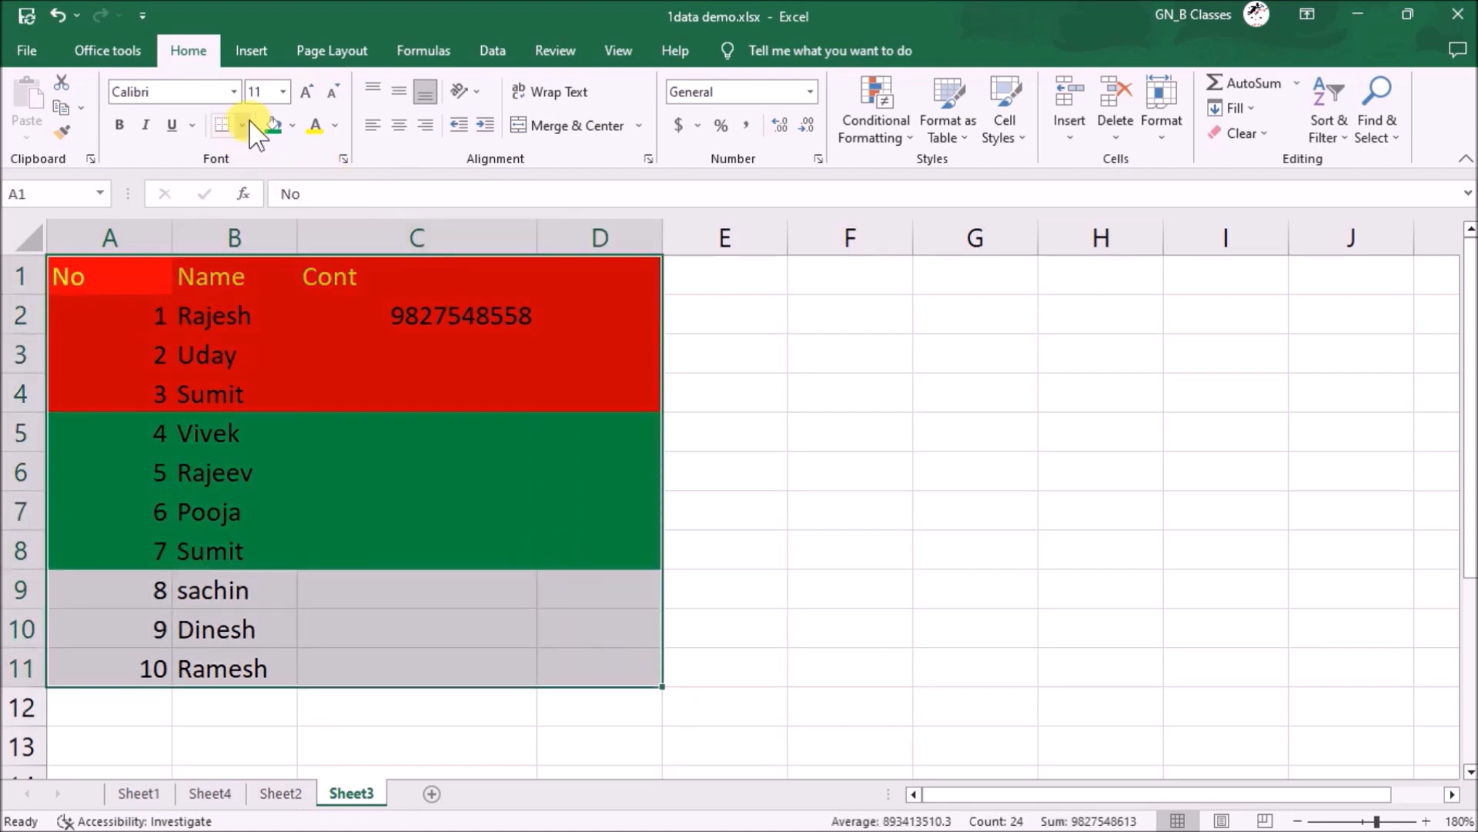
{"action": "left_click", "coordinate": [245, 123]}
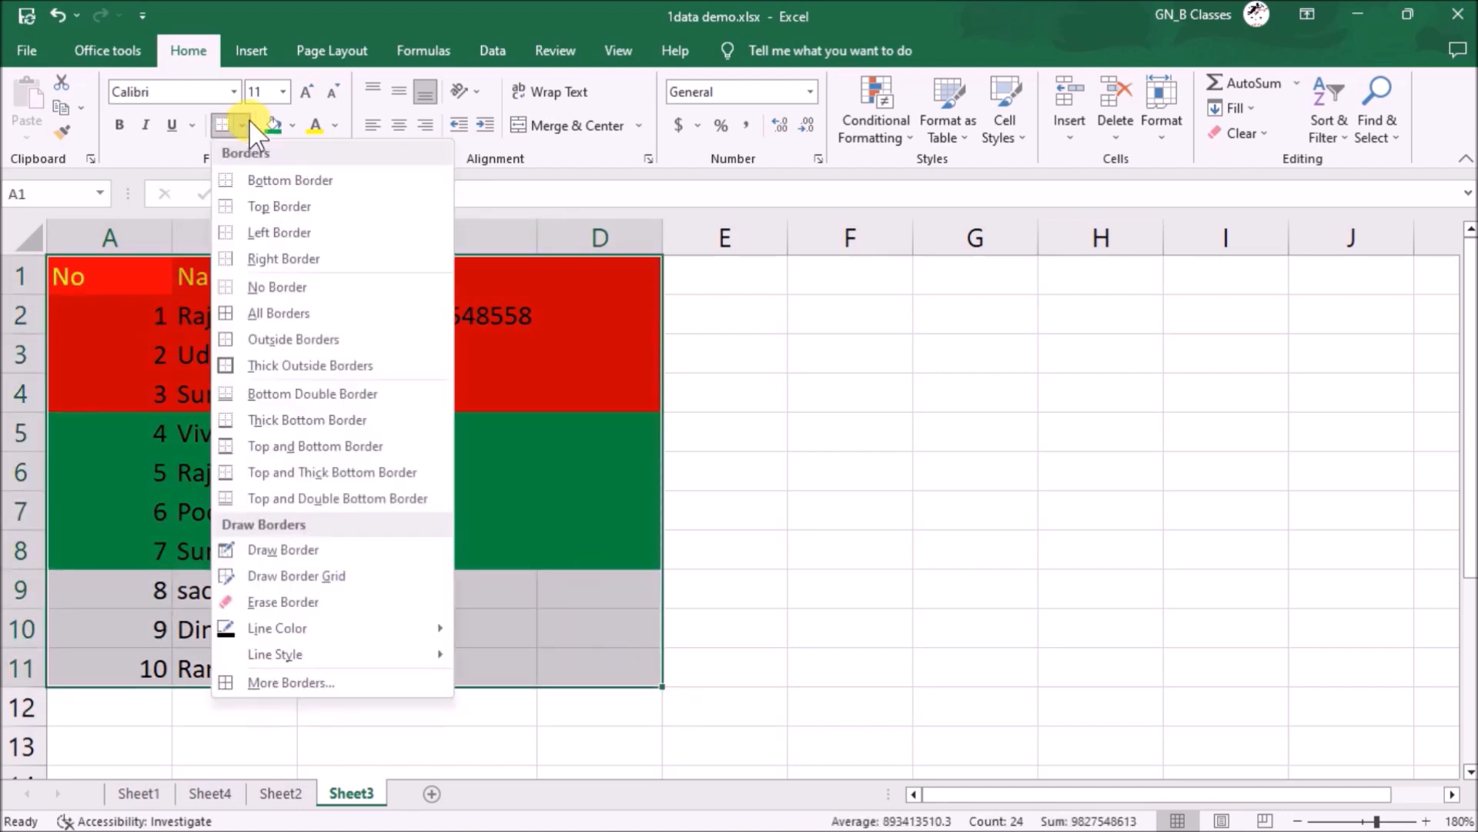
{"action": "left_click", "coordinate": [291, 310]}
- Select the coloured table range A1:D8
{"action": "left_click", "coordinate": [348, 390]}
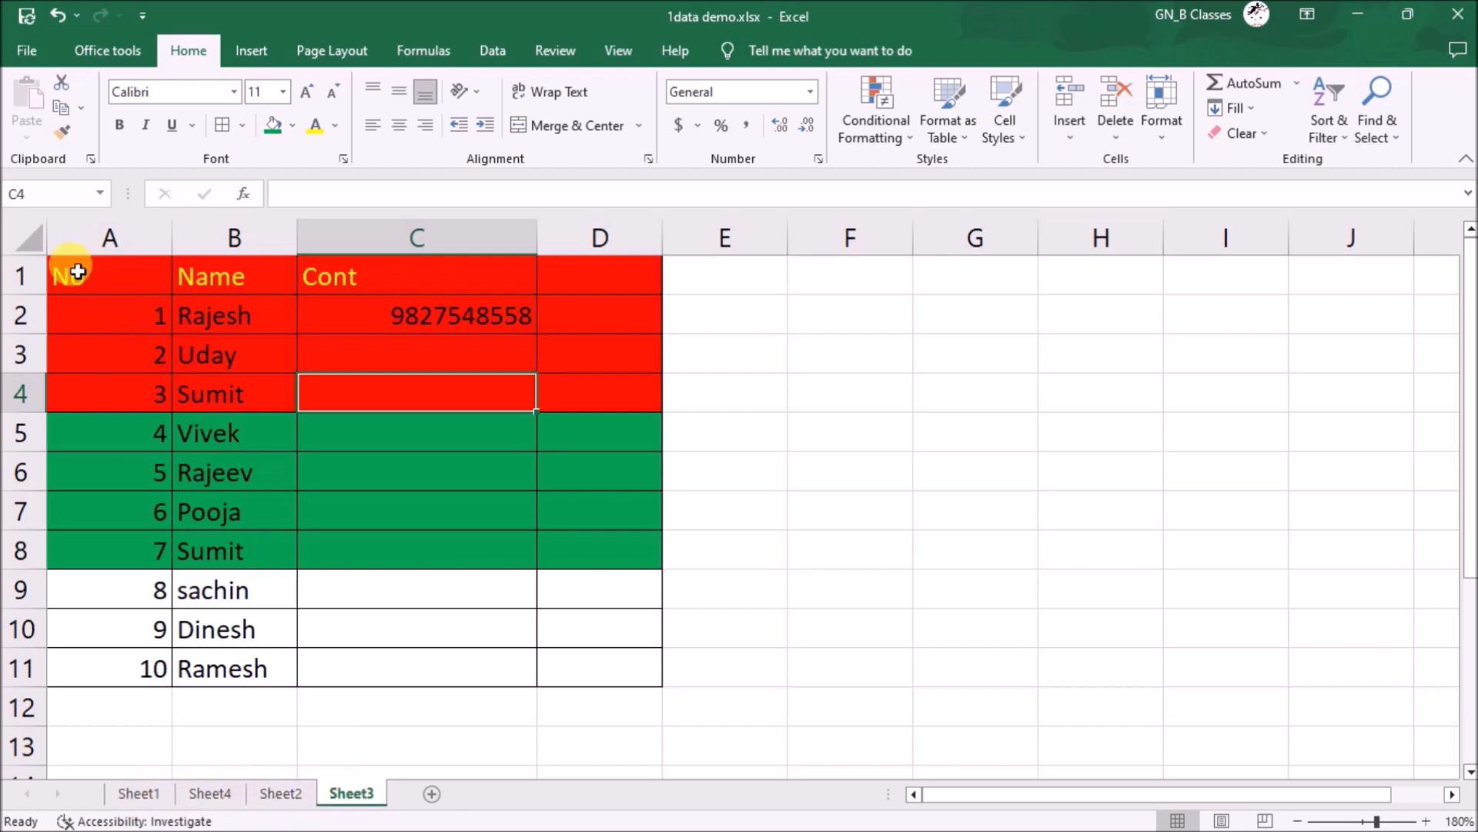
{"action": "left_click", "coordinate": [90, 284]}
{"action": "left_click_drag", "start_coordinate": [91, 284], "coordinate": [605, 554]}
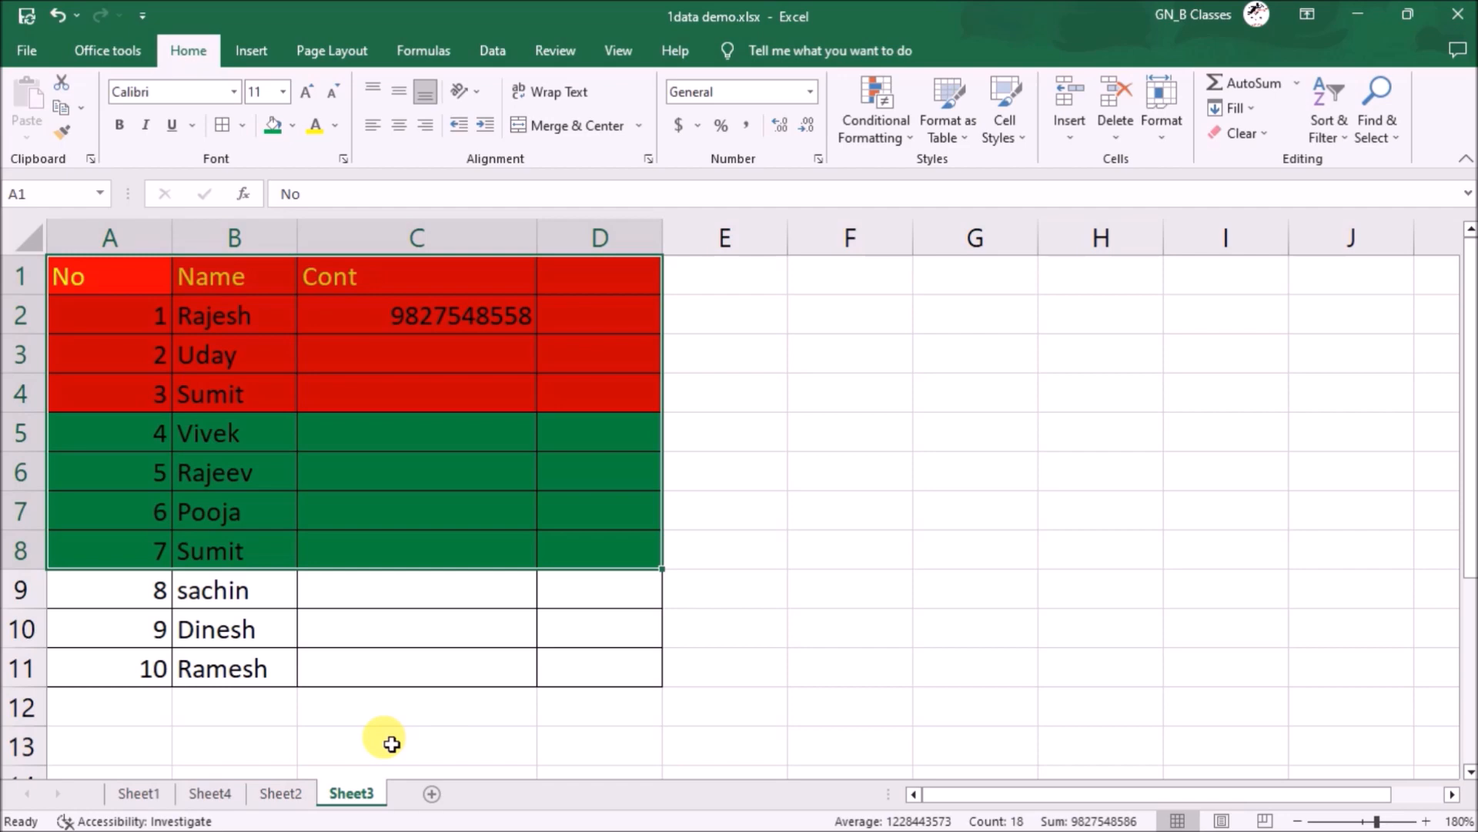
- Group Sheet2 and Sheet4 with Sheet3 and fill Formats only across the worksheets
{"action": "left_click", "coordinate": [288, 792], "text": "ctrl"}
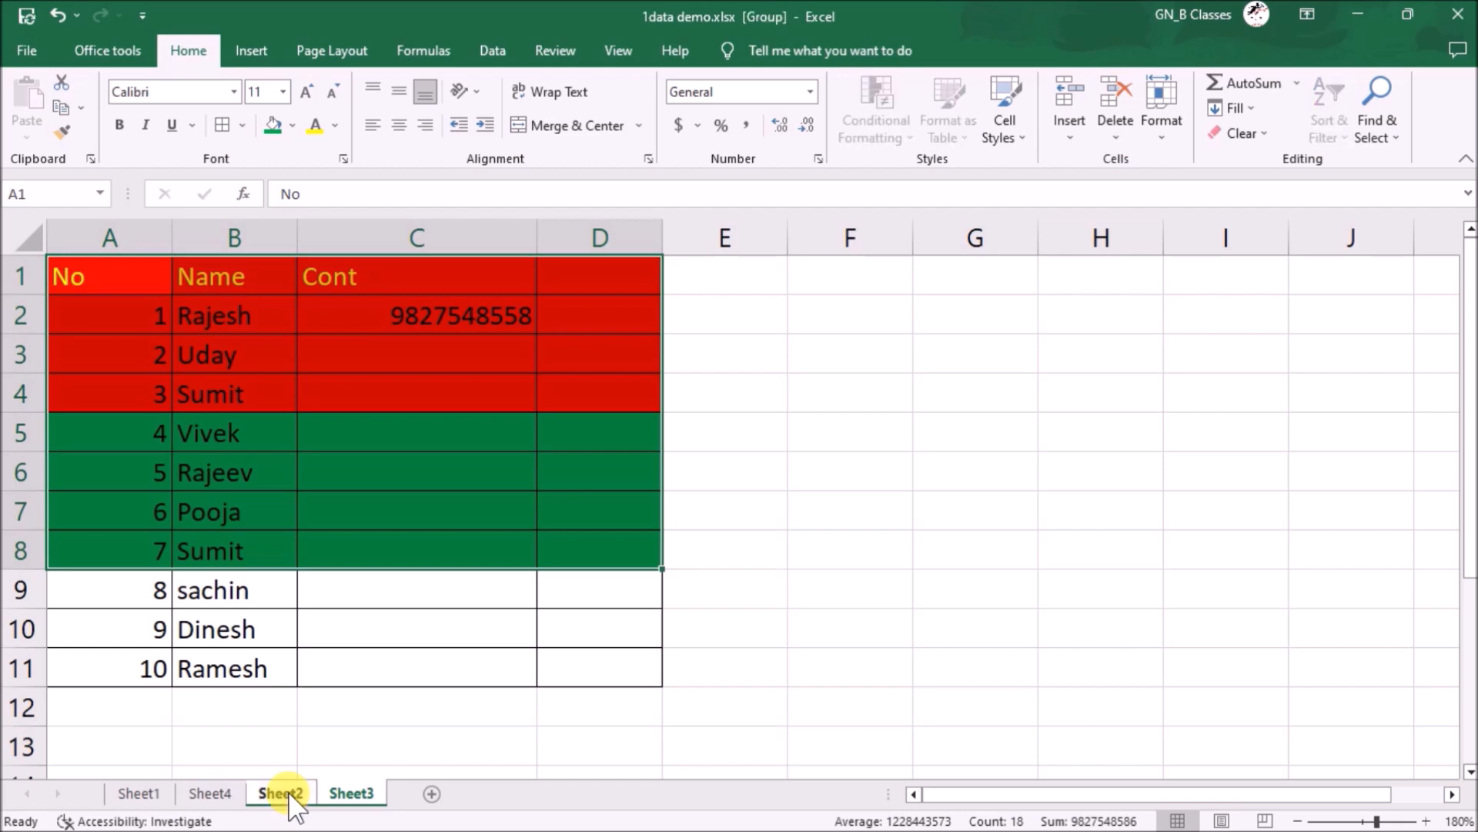
{"action": "left_click", "coordinate": [227, 793], "text": "ctrl"}
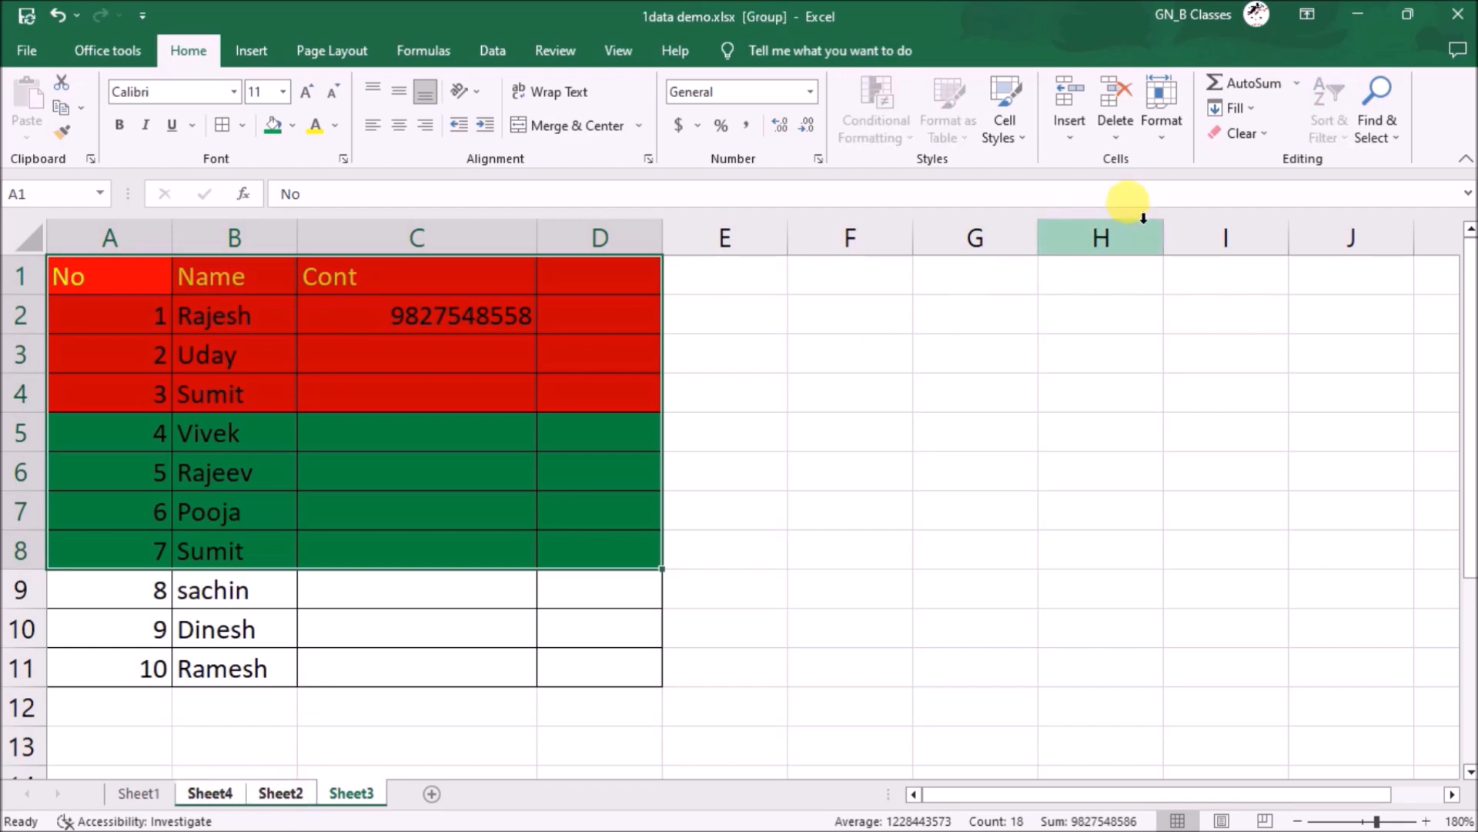
{"action": "left_click", "coordinate": [1246, 114]}
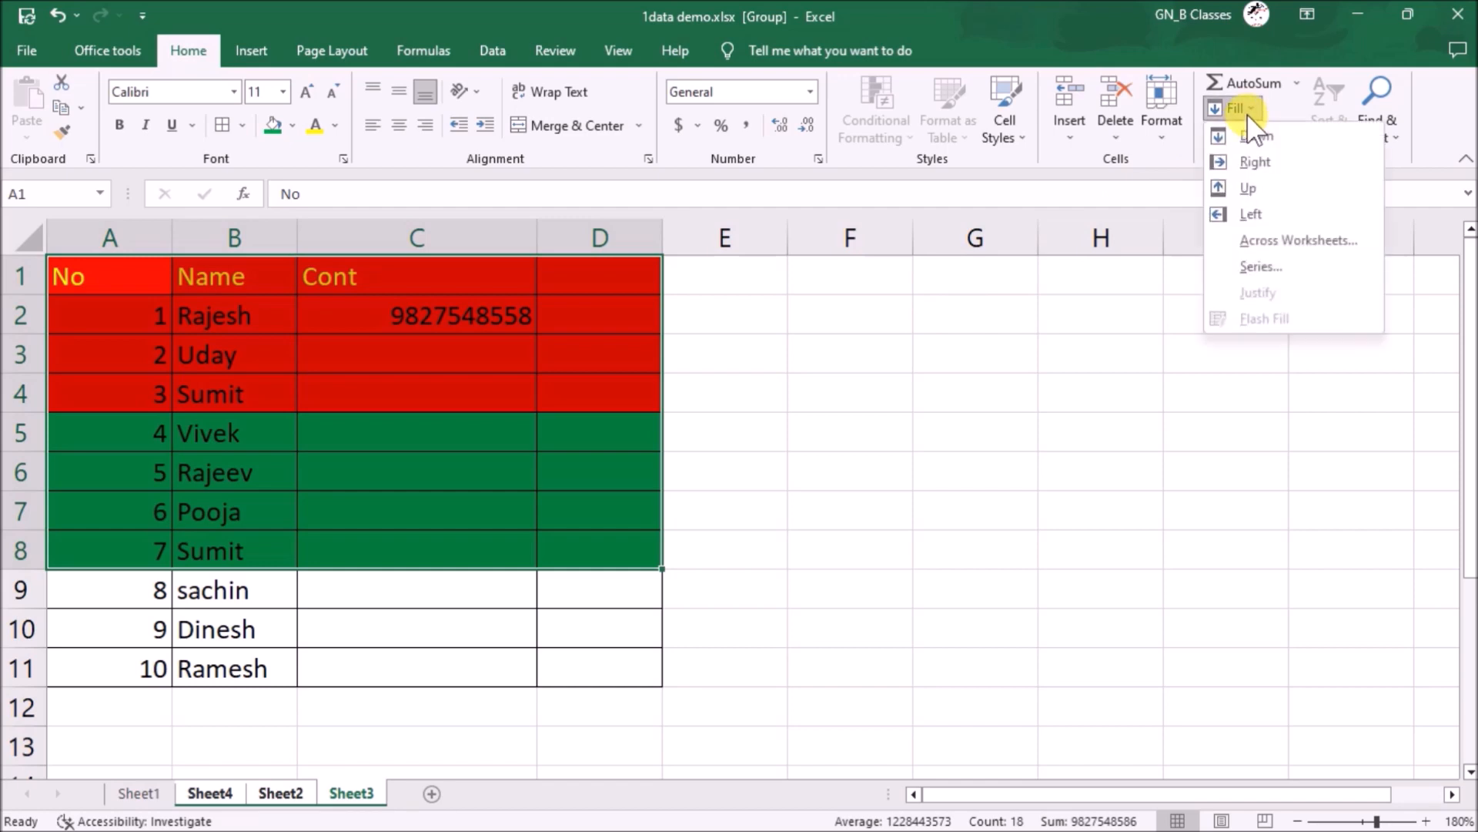
{"action": "left_click", "coordinate": [1335, 234]}
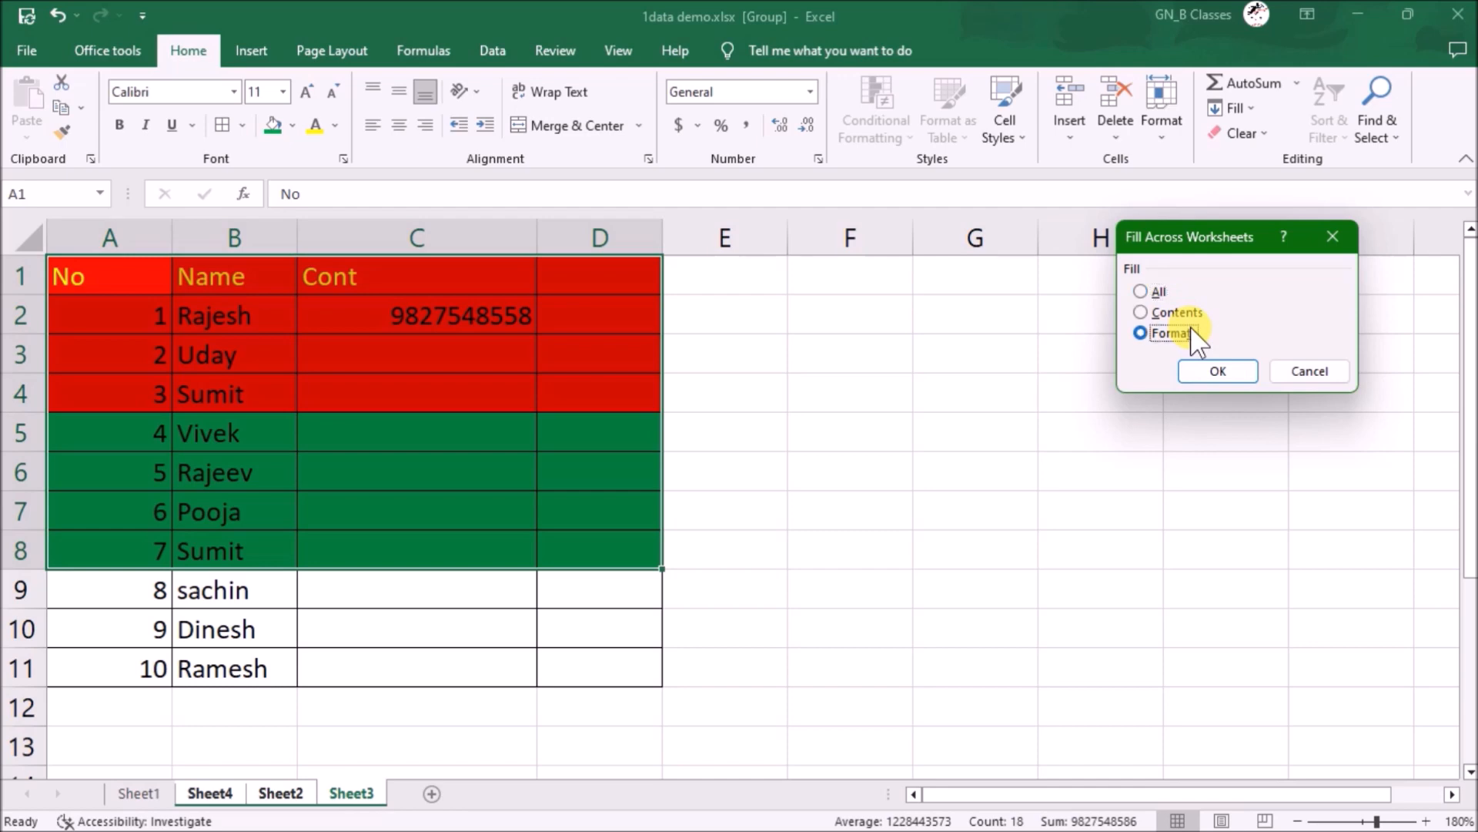
{"action": "left_click", "coordinate": [1224, 364]}
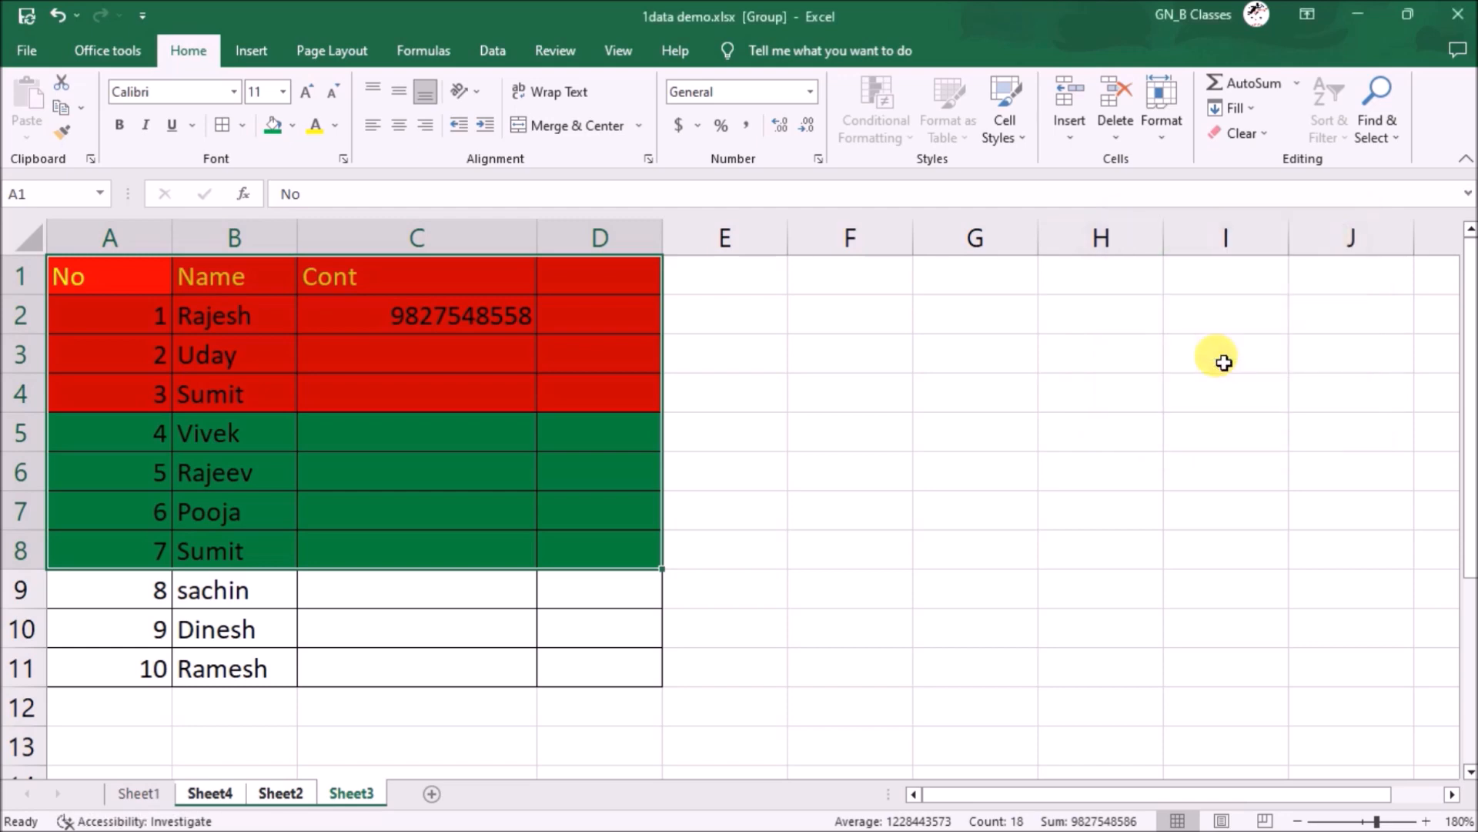
- Check that Sheet2 and Sheet4 received the red and green formatting
{"action": "left_click", "coordinate": [301, 791]}
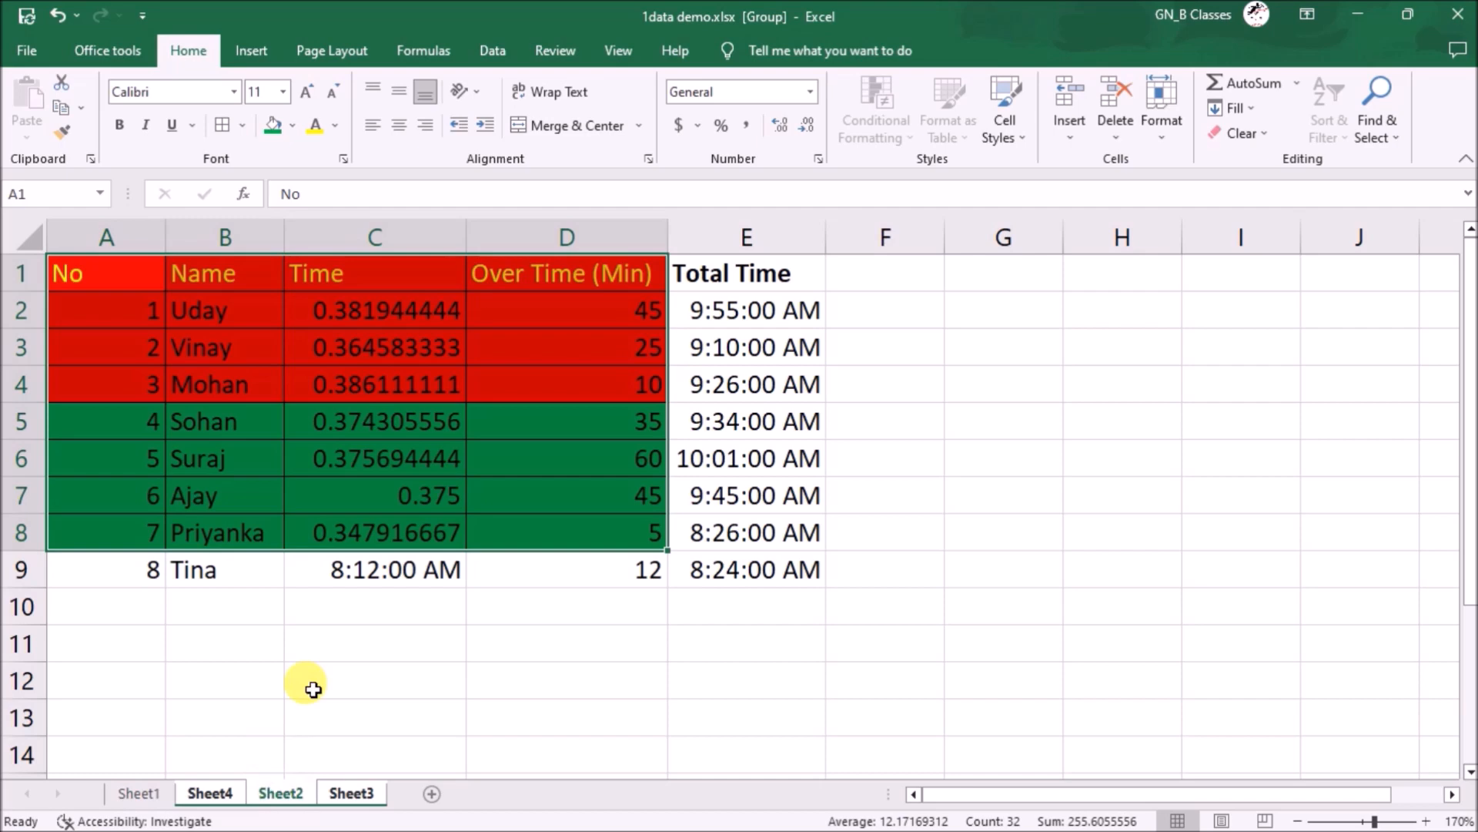
{"action": "left_click", "coordinate": [307, 685]}
{"action": "left_click", "coordinate": [225, 793]}
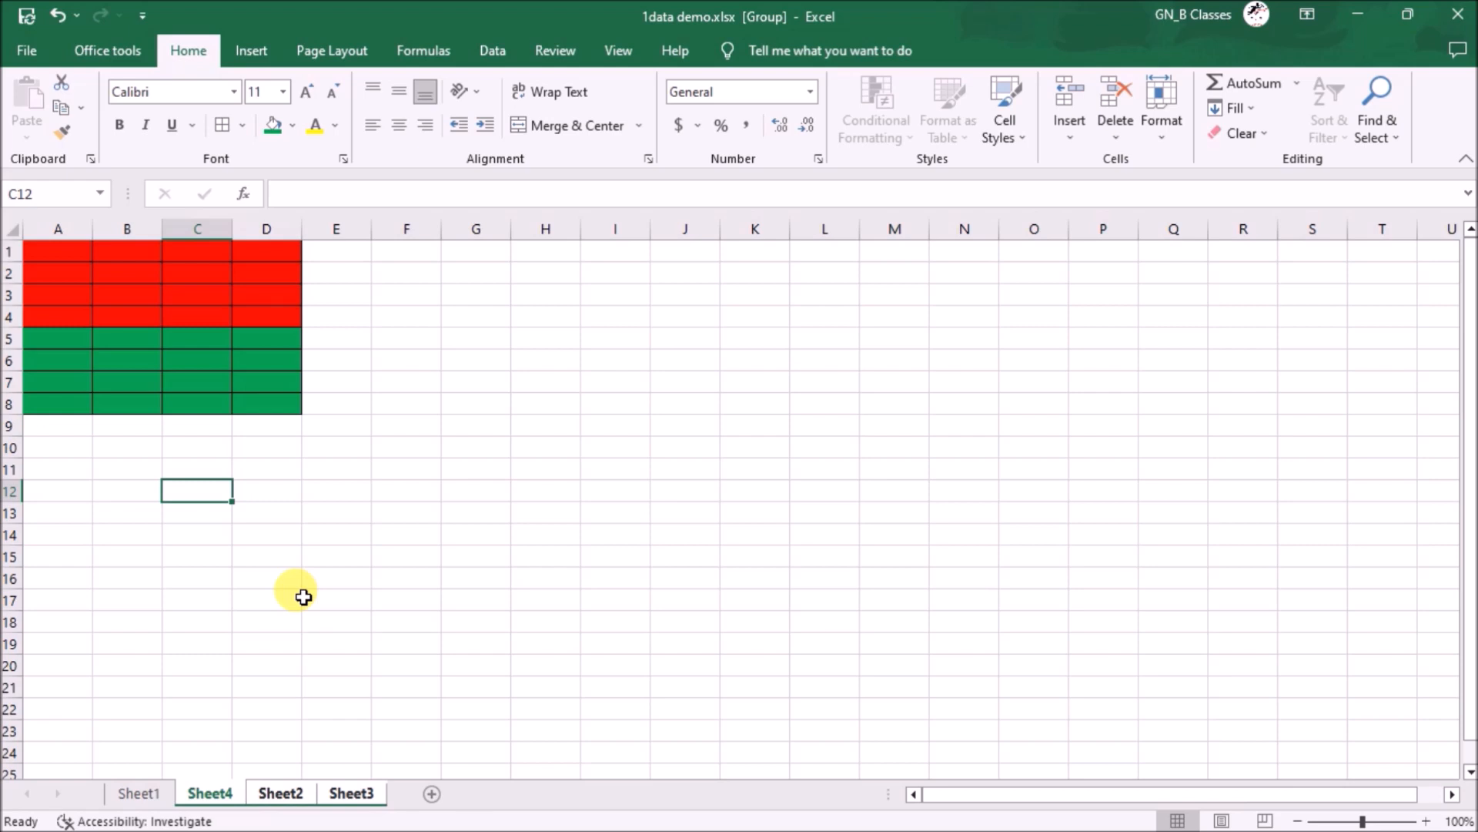
- On Sheet1, delete the Aadha no columns E and F
{"action": "left_click", "coordinate": [129, 789]}
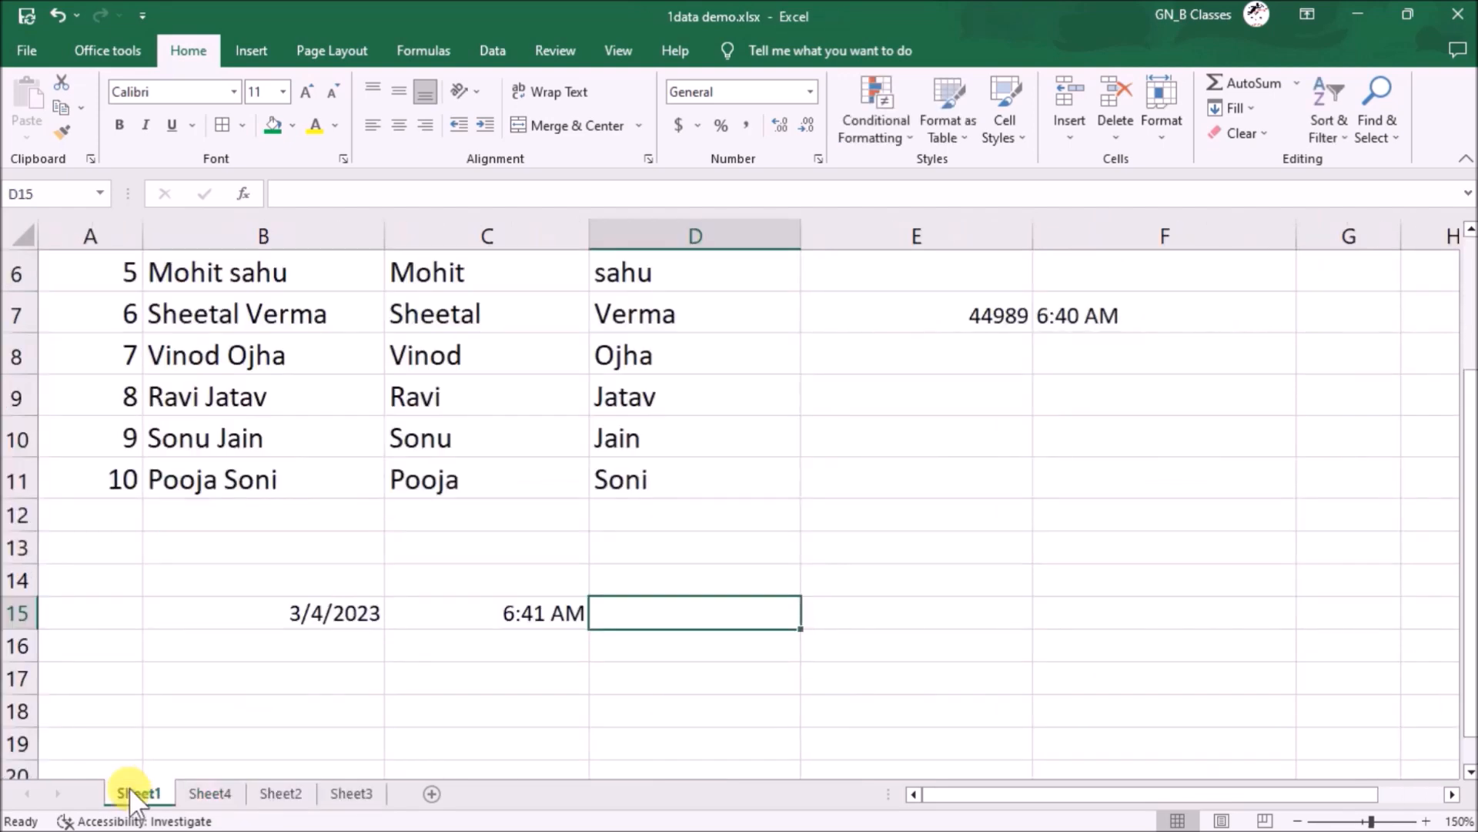
{"action": "left_click", "coordinate": [506, 350]}
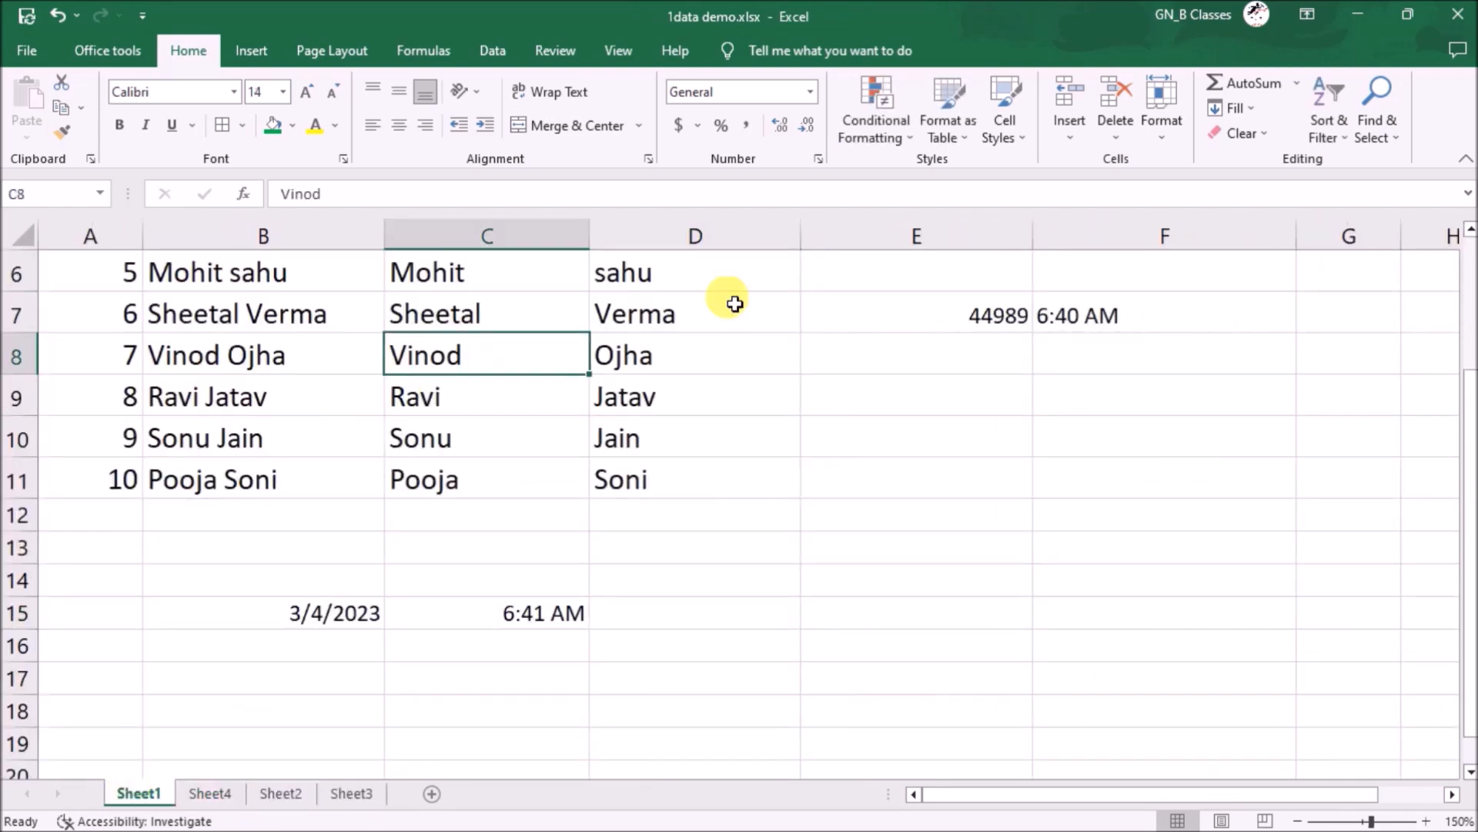
{"action": "scroll", "coordinate": [858, 274], "scroll_direction": "up", "scroll_amount": 2}
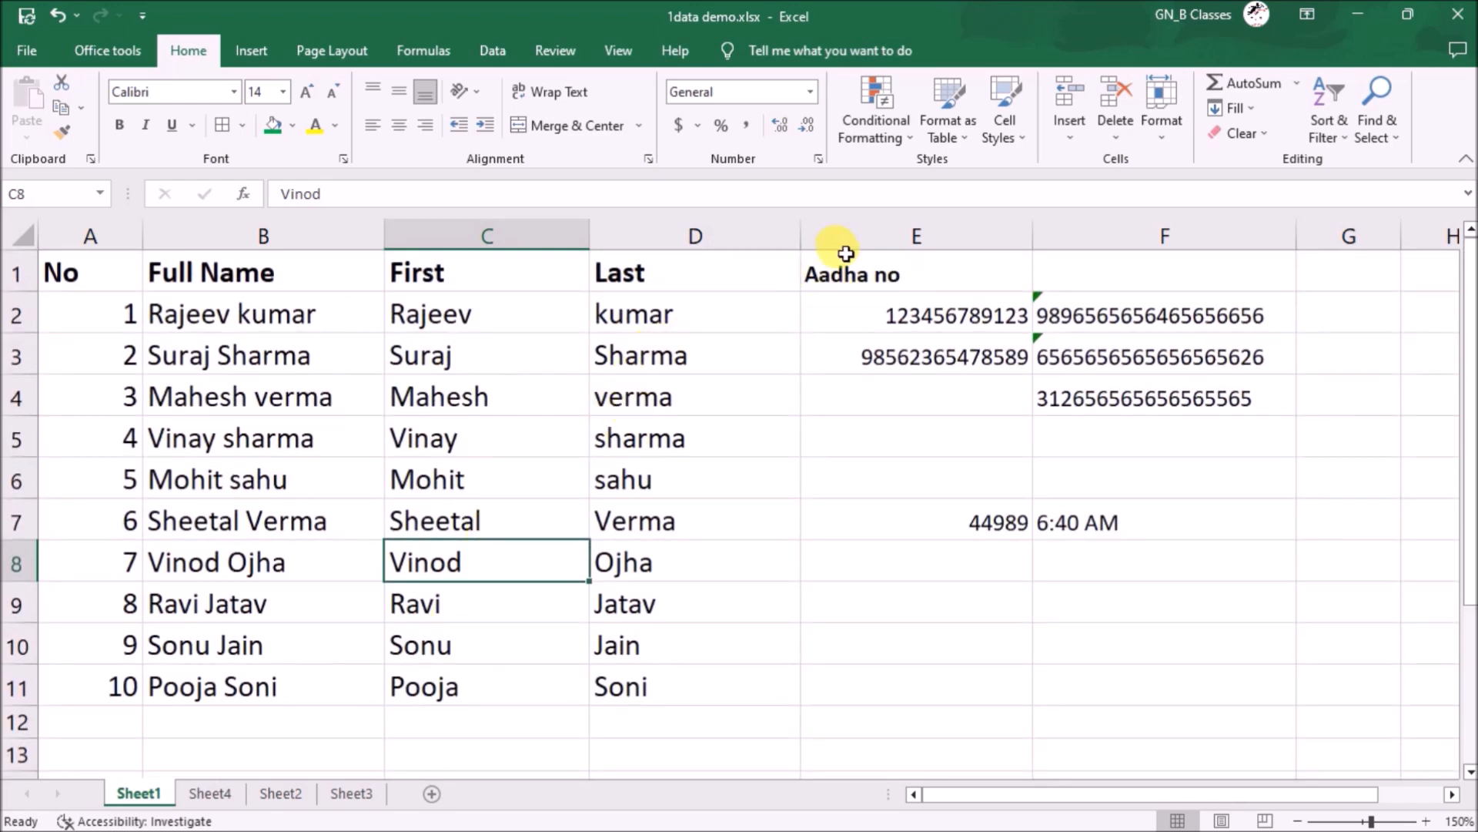
{"action": "left_click_drag", "start_coordinate": [897, 237], "coordinate": [1164, 237]}
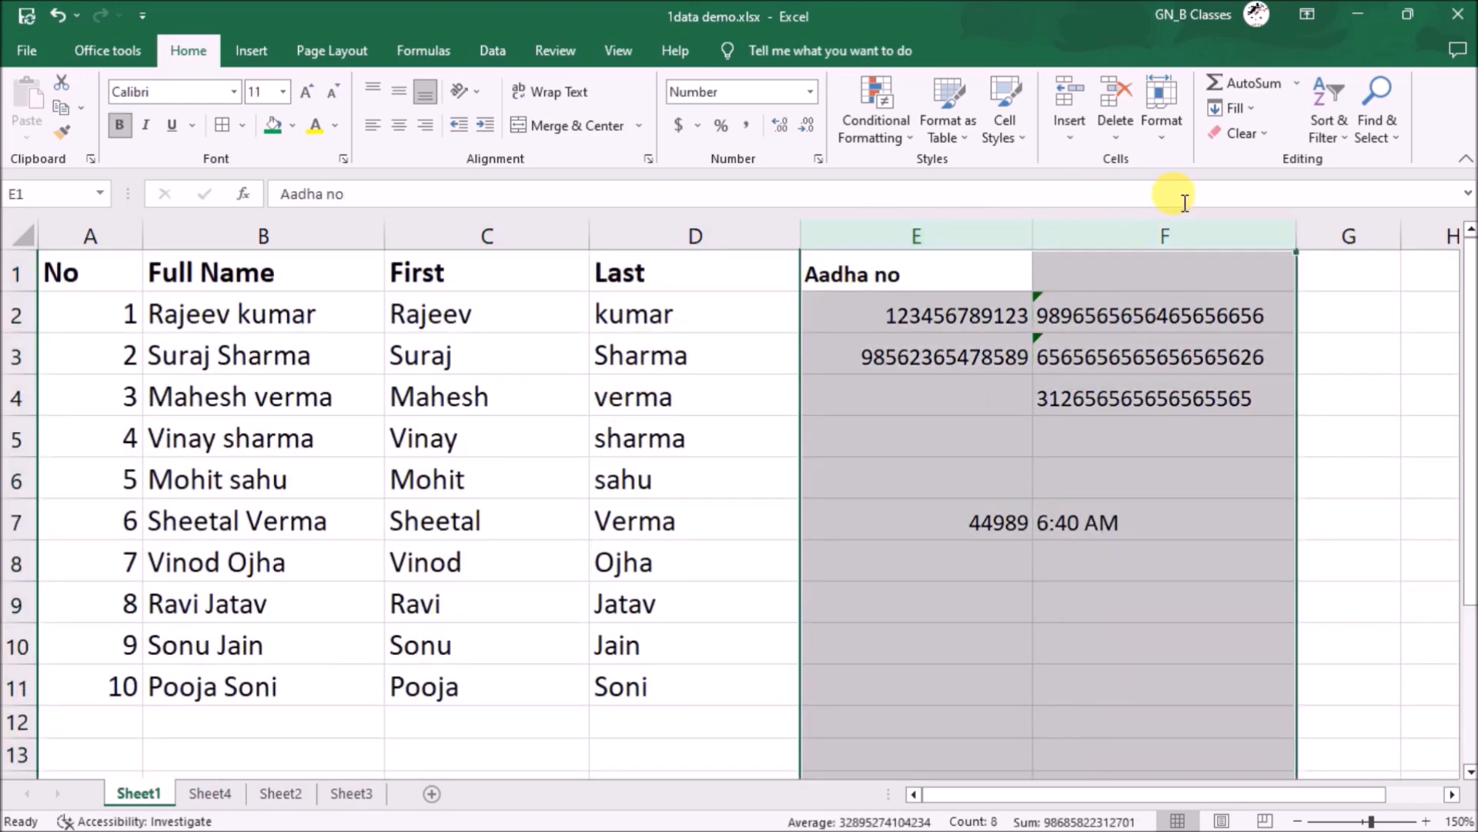
{"action": "key", "text": "ctrl+minus"}
- Add a 'fee' header in E1 with 258 and 659 in E2 and E3
{"action": "left_click", "coordinate": [848, 277]}
{"action": "type", "text": "fee"}
{"action": "key", "text": "Return"}
{"action": "type", "text": "258"}
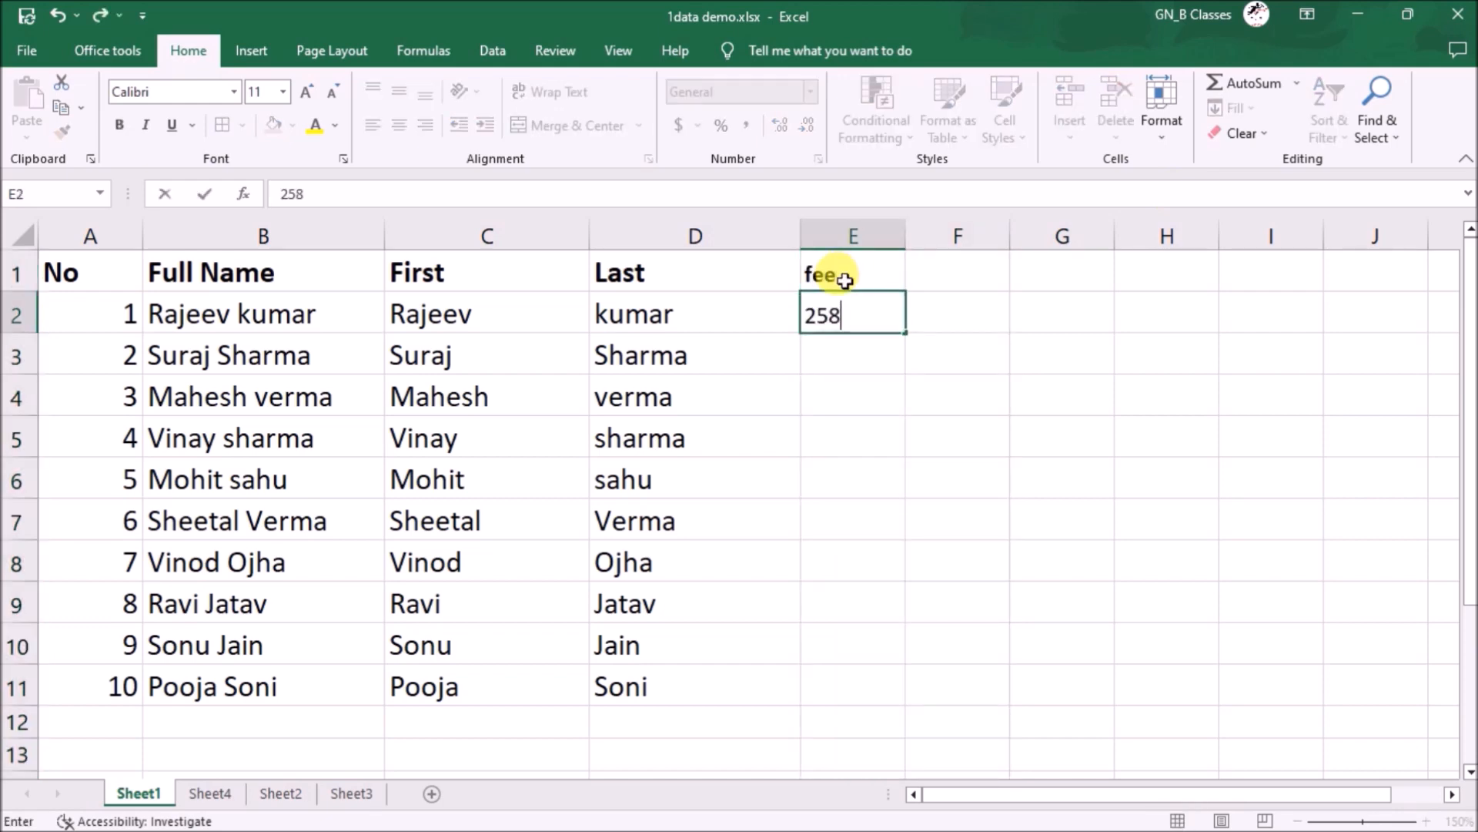
{"action": "key", "text": "Return"}
{"action": "type", "text": "659"}
{"action": "key", "text": "Return"}
- Enter fees 6562, 6566, 656, 6565 and 65 down column E, leaving E4, E8, E10 blank
{"action": "key", "text": "Return"}
{"action": "type", "text": "6562"}
{"action": "key", "text": "Return"}
{"action": "type", "text": "6566"}
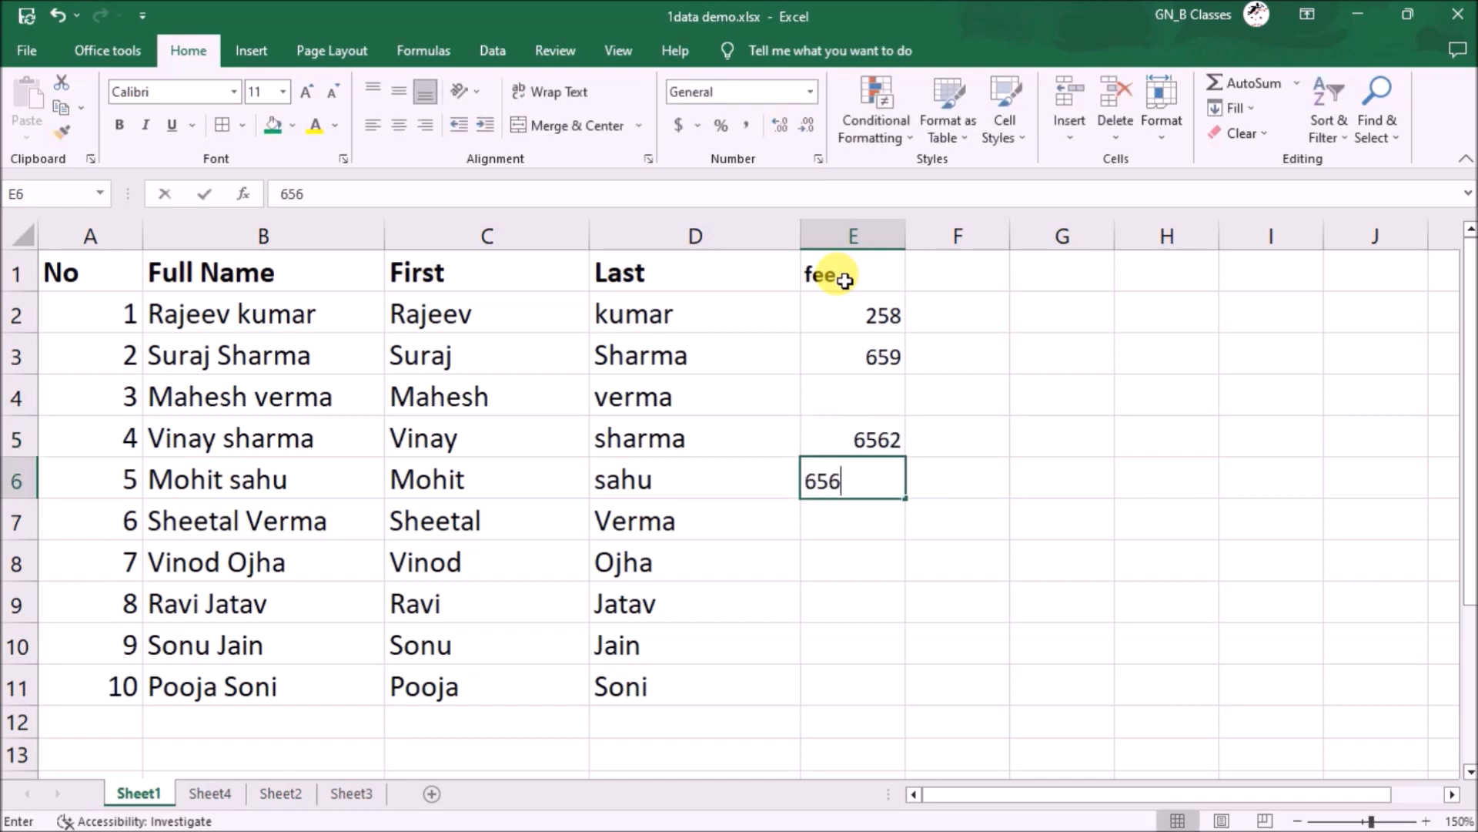
{"action": "key", "text": "Return"}
{"action": "type", "text": "656"}
{"action": "key", "text": "Return"}
{"action": "key", "text": "Return"}
{"action": "type", "text": "6565"}
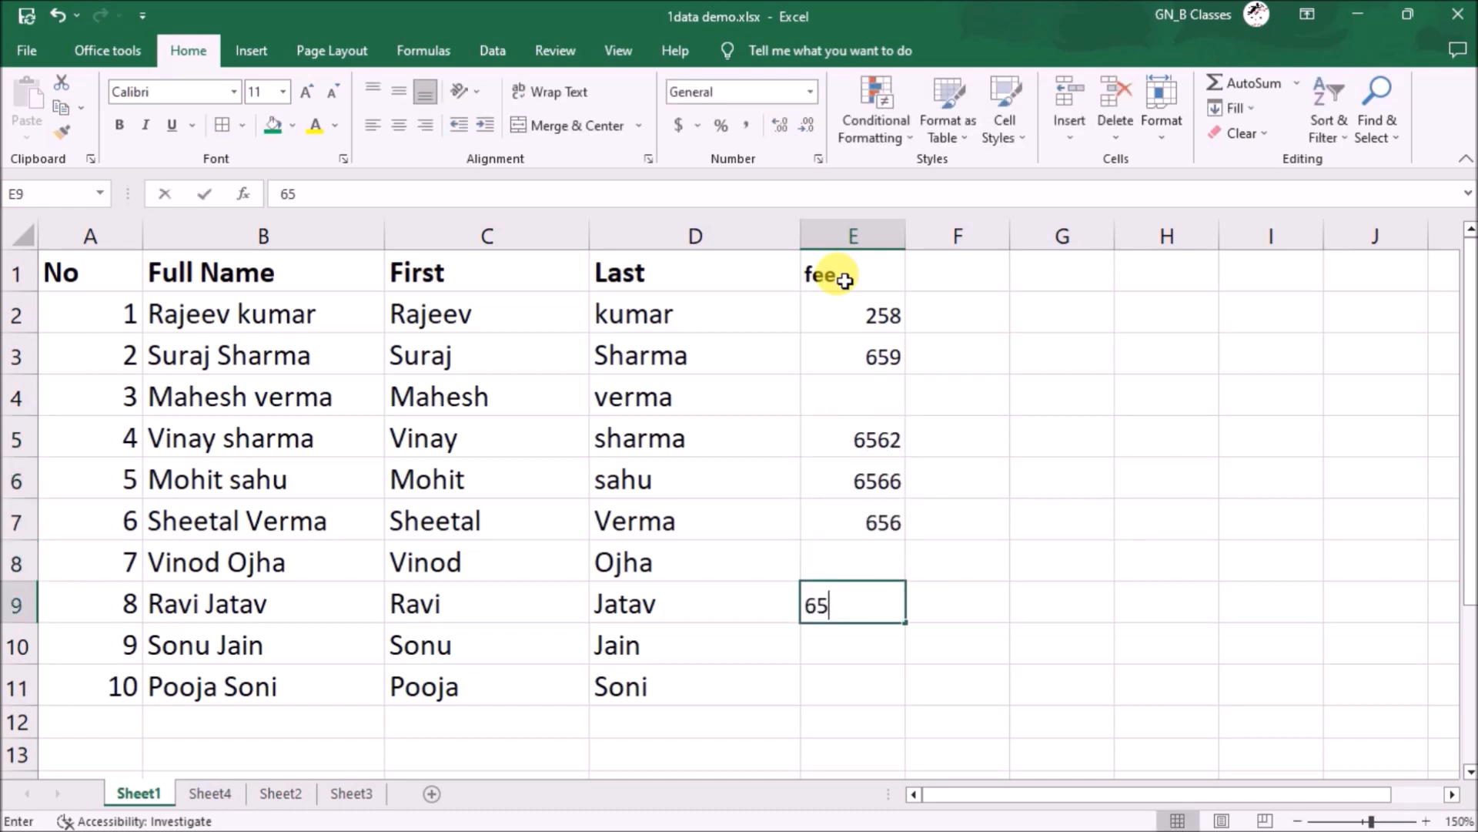
{"action": "key", "text": "Return"}
{"action": "key", "text": "Return"}
{"action": "type", "text": "65"}
{"action": "key", "text": "Return"}
{"action": "key", "text": "Up"}
{"action": "key", "text": "Up"}
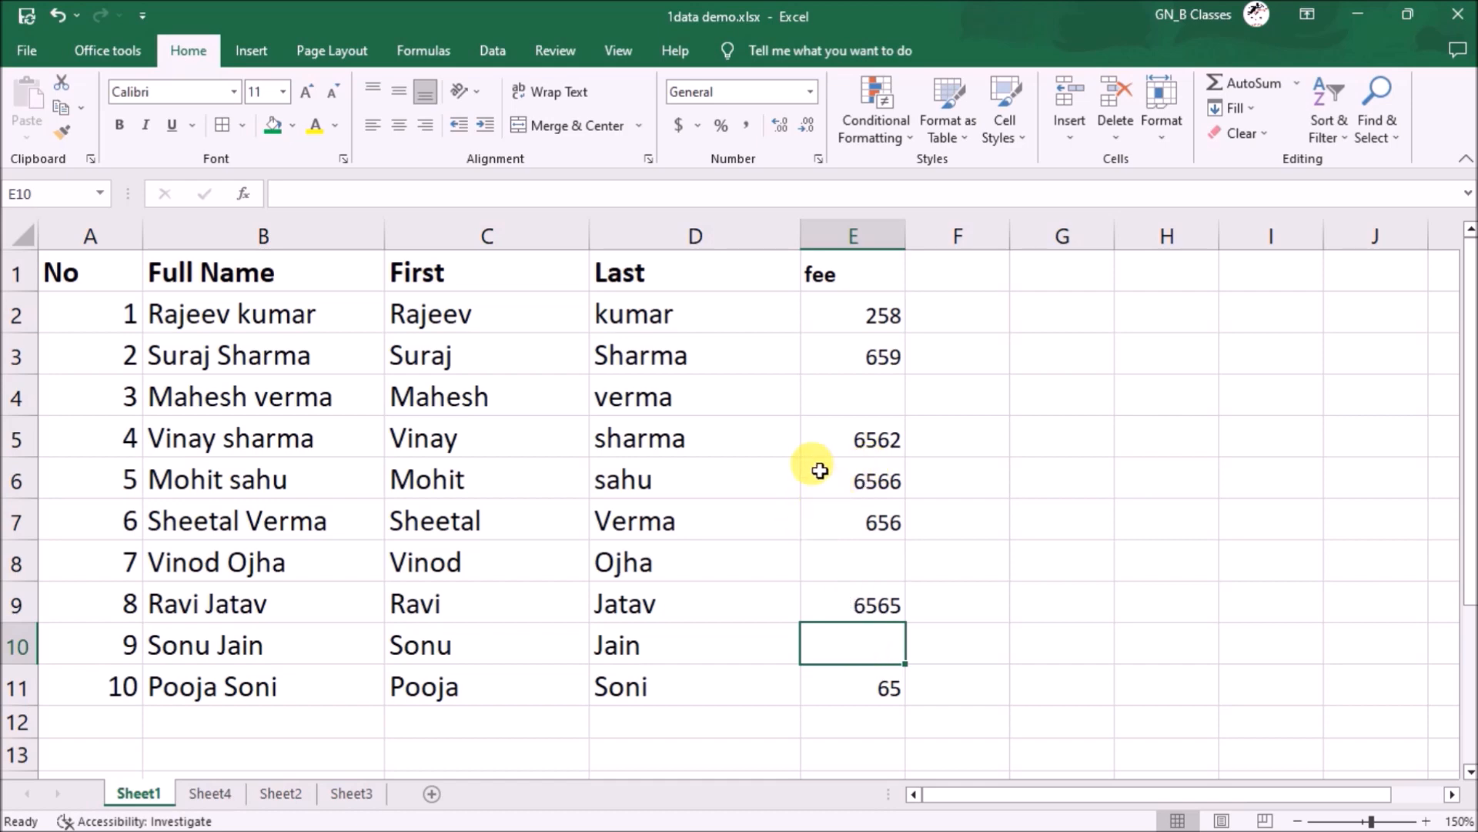
- Select the sheet's blank cells with Go To Special > Blanks, then deselect them
{"action": "key", "text": "ctrl+g"}
{"action": "left_click", "coordinate": [1138, 431]}
{"action": "left_click", "coordinate": [1123, 342]}
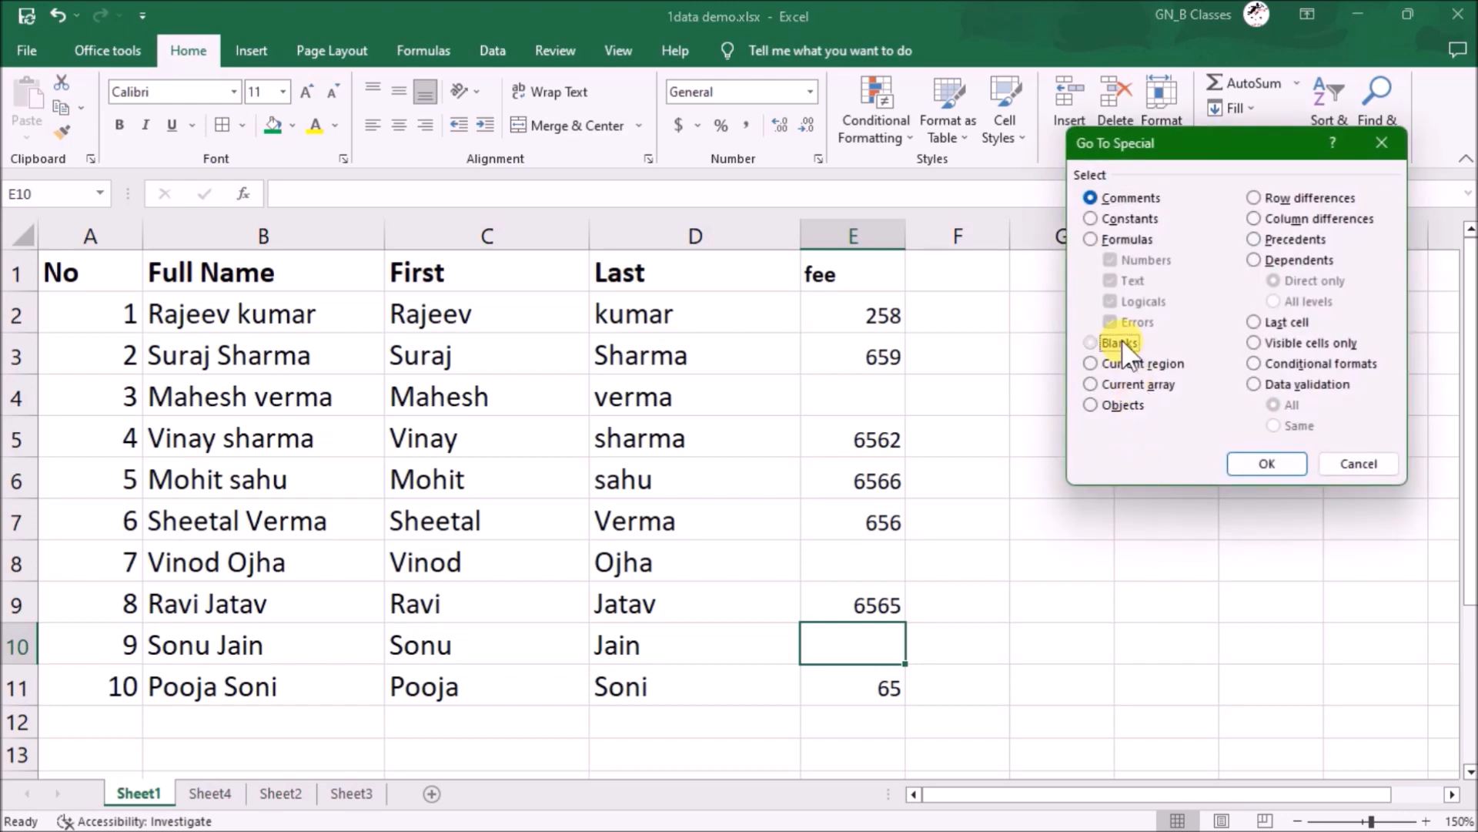
{"action": "left_click", "coordinate": [1273, 456]}
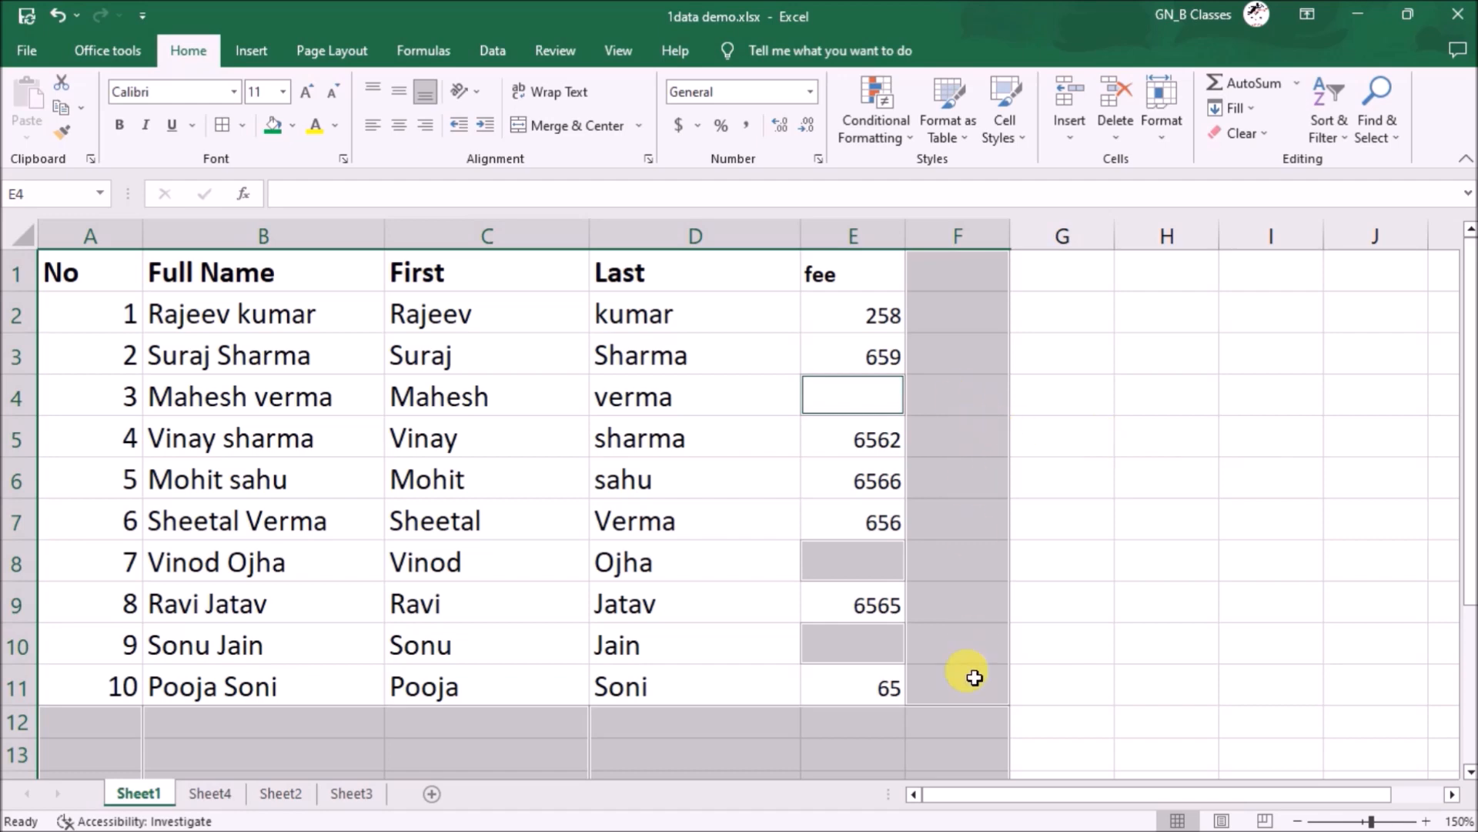
{"action": "left_click", "coordinate": [967, 714]}
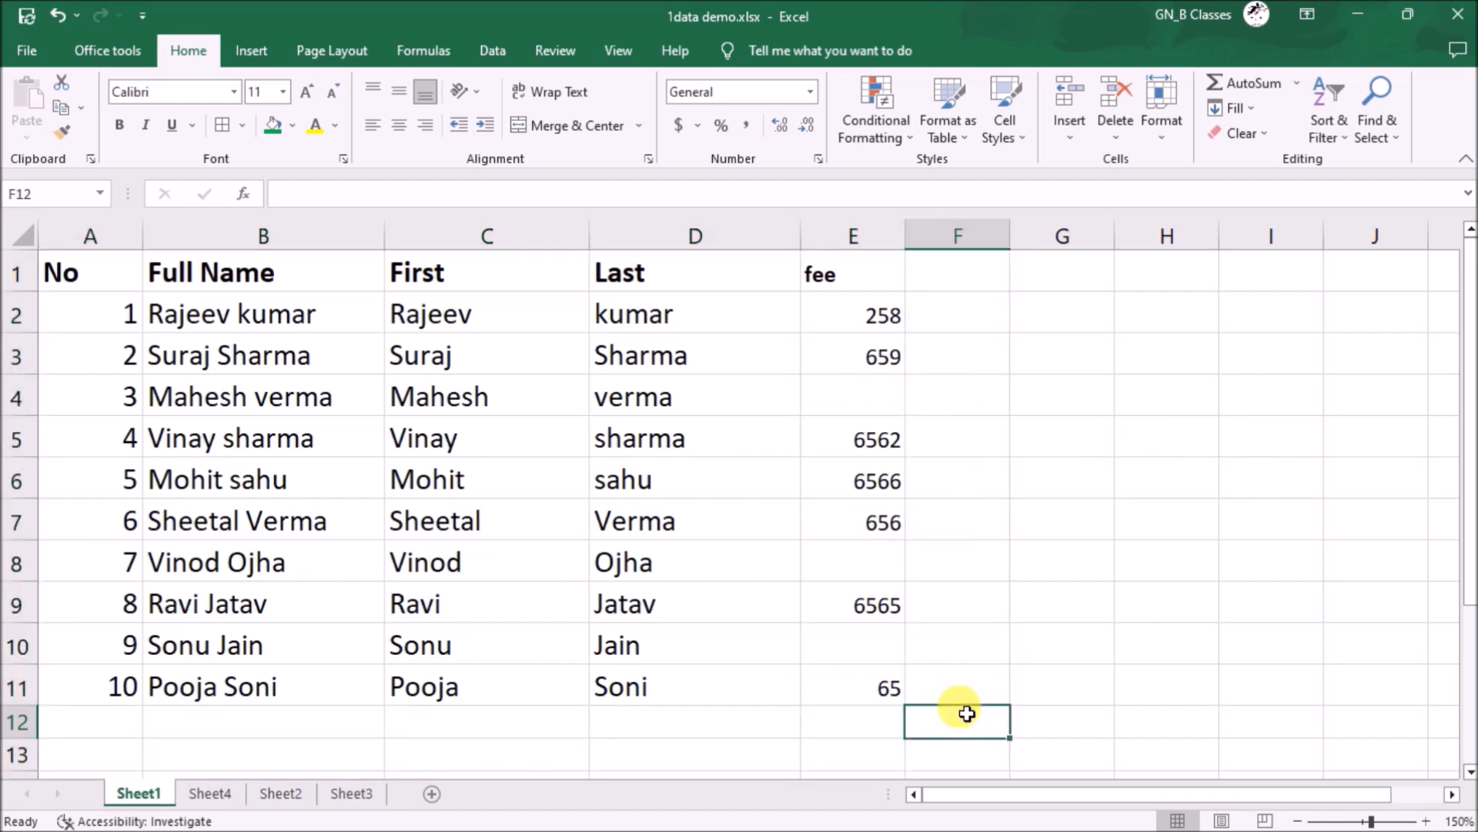
- Clear the stray date and time below the table in B12:C16
{"action": "scroll", "coordinate": [940, 709], "scroll_direction": "down", "scroll_amount": 2}
{"action": "left_click_drag", "start_coordinate": [165, 567], "coordinate": [535, 693]}
{"action": "key", "text": "Delete"}
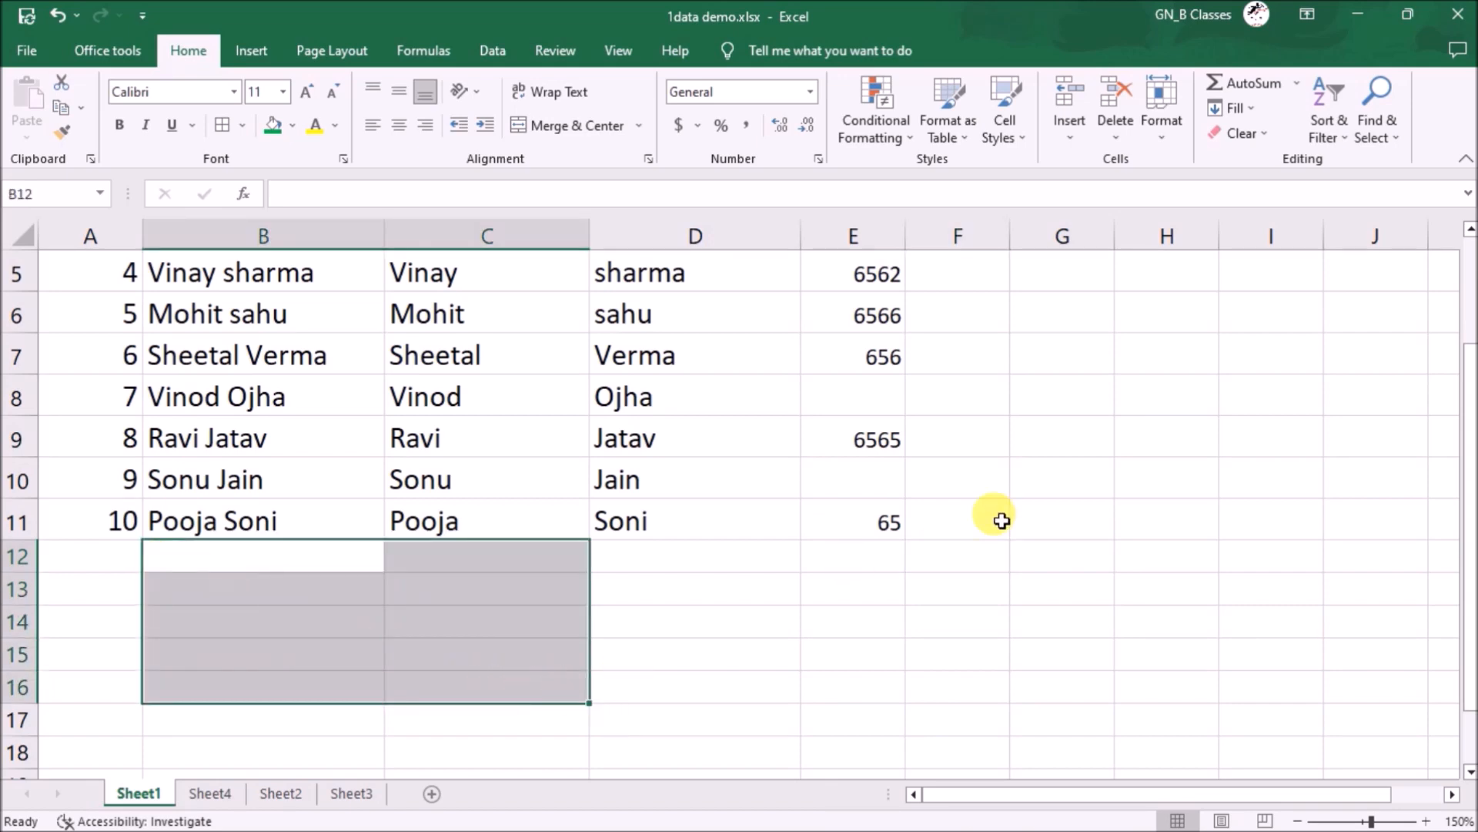
{"action": "scroll", "coordinate": [1001, 520], "scroll_direction": "up", "scroll_amount": 2}
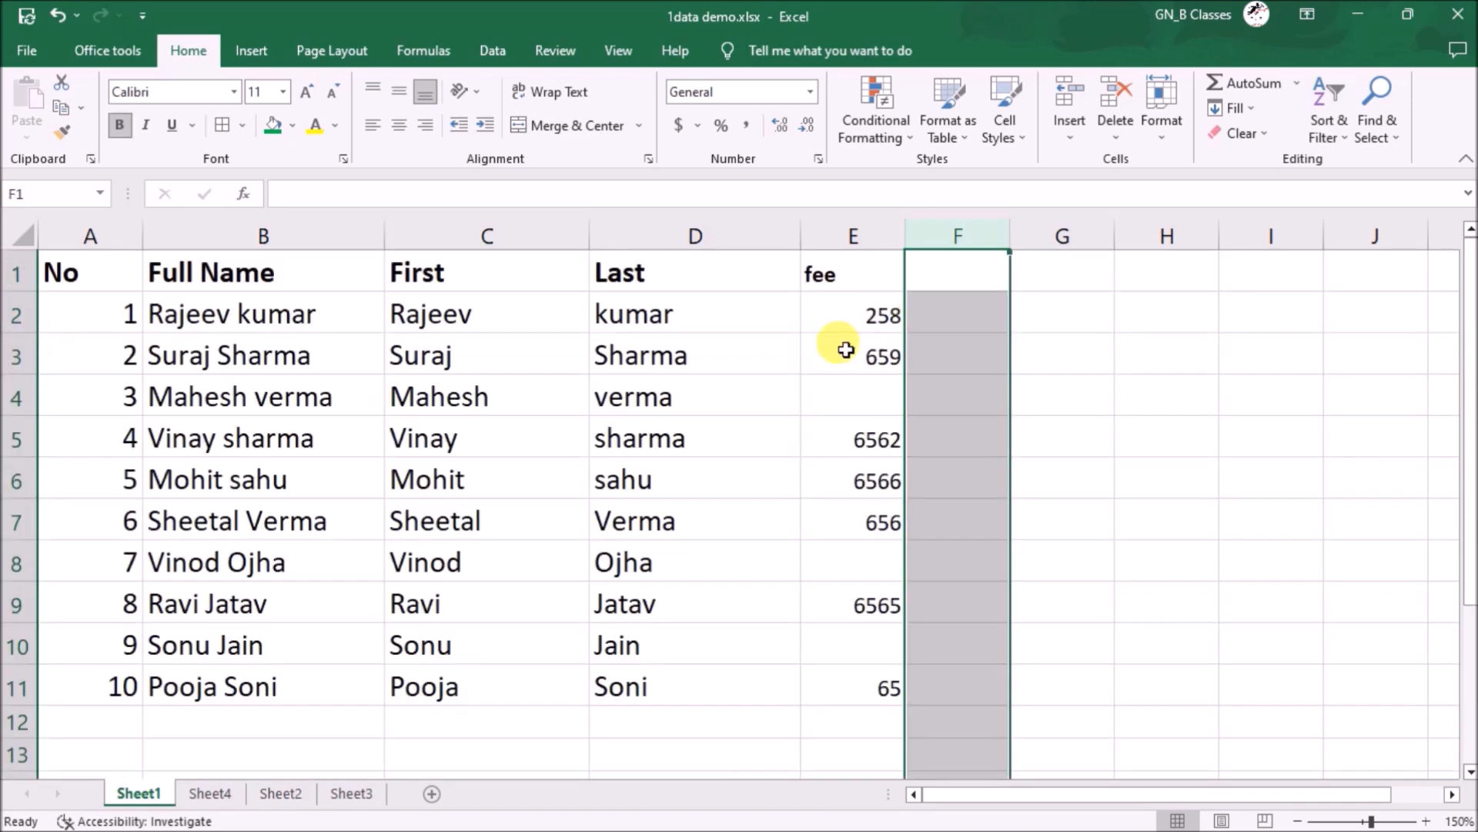
- Select the blank fee cells E4, E8 and E10 within A1:E11 via Go To Special
{"action": "left_click", "coordinate": [831, 362]}
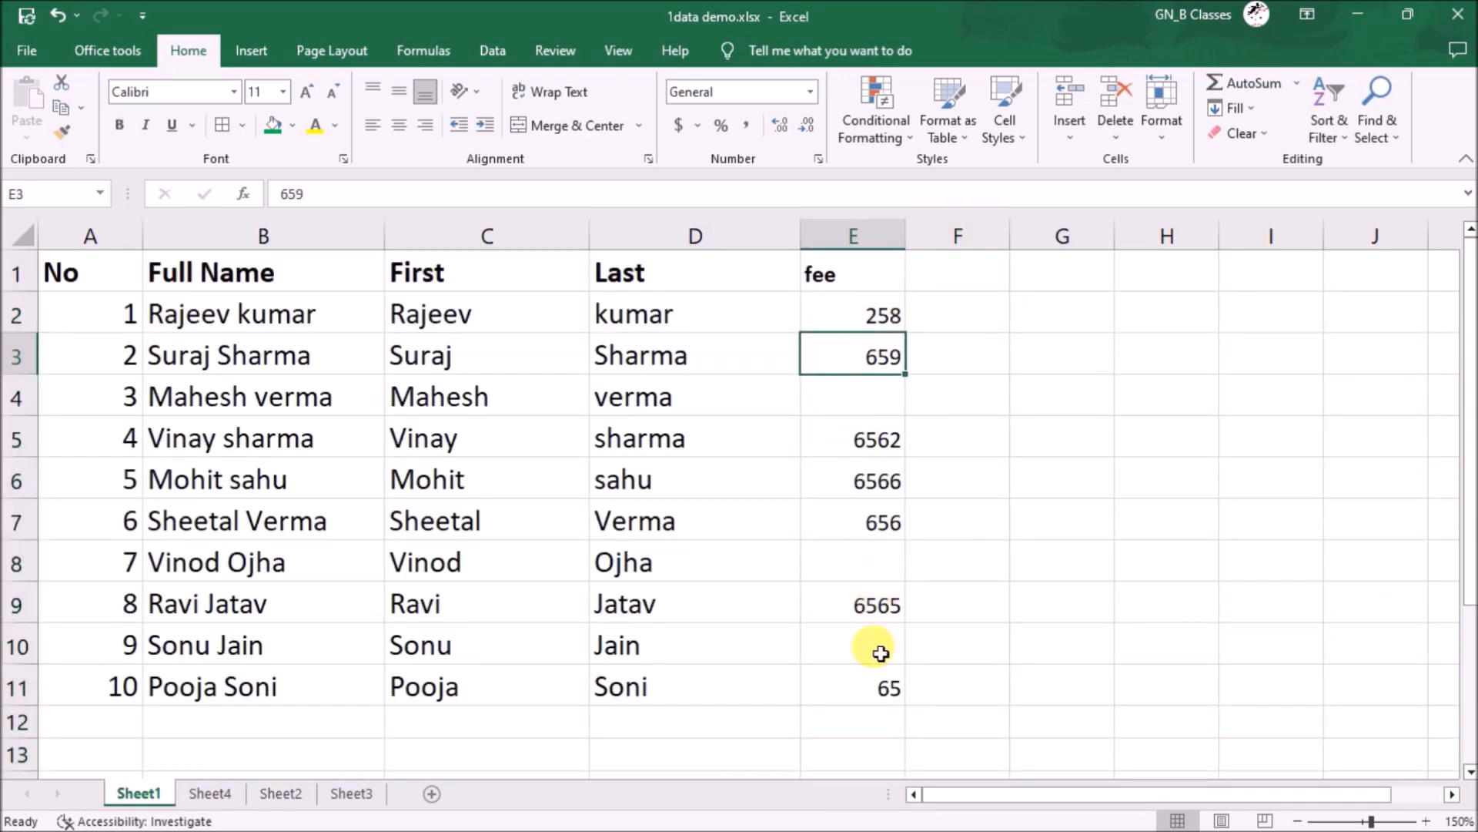
{"action": "left_click_drag", "start_coordinate": [876, 683], "coordinate": [67, 259]}
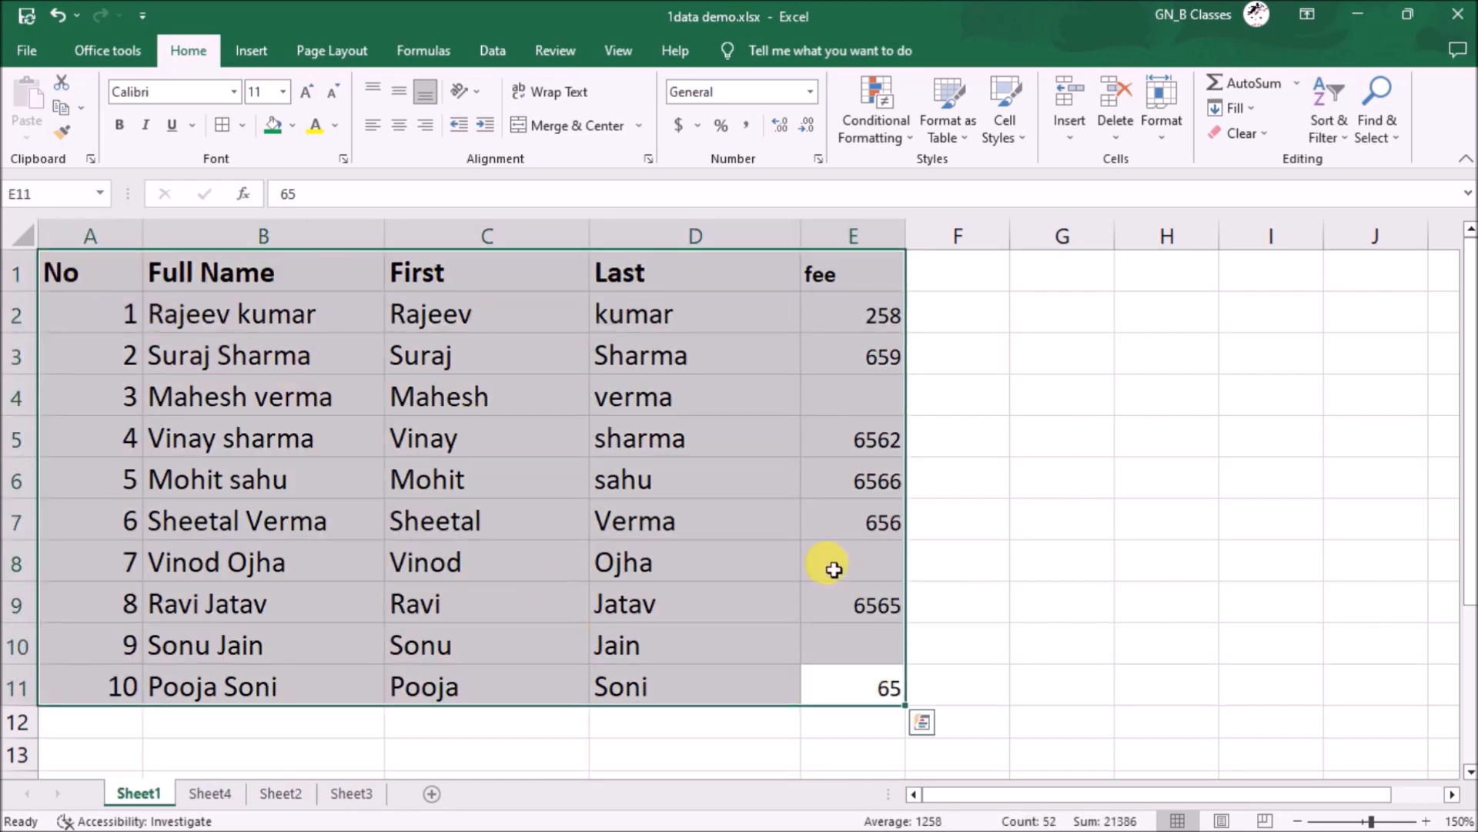
{"action": "key", "text": "ctrl+g"}
{"action": "left_click", "coordinate": [1127, 437]}
{"action": "left_click", "coordinate": [1116, 342]}
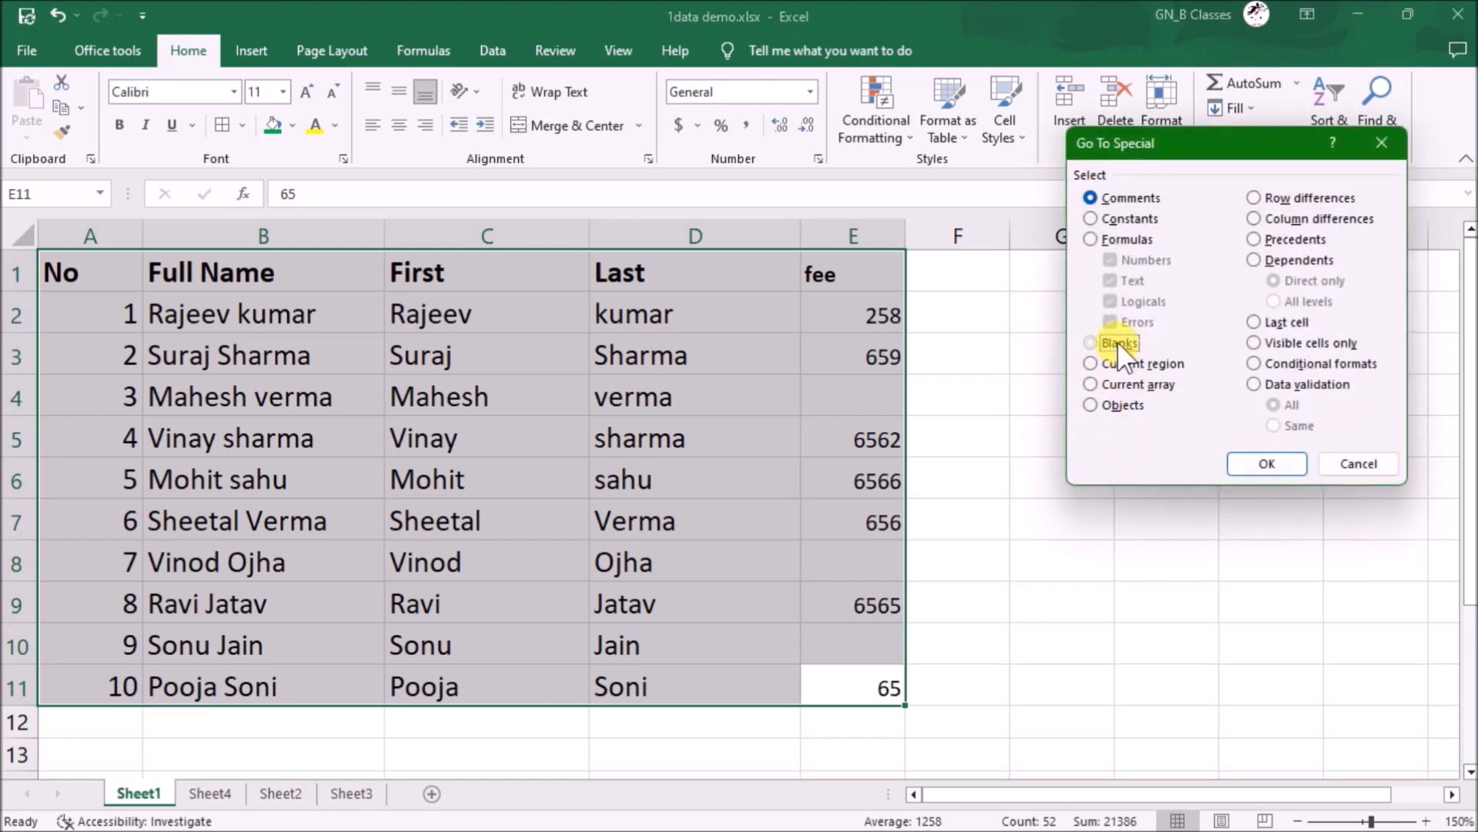
{"action": "left_click", "coordinate": [1267, 463]}
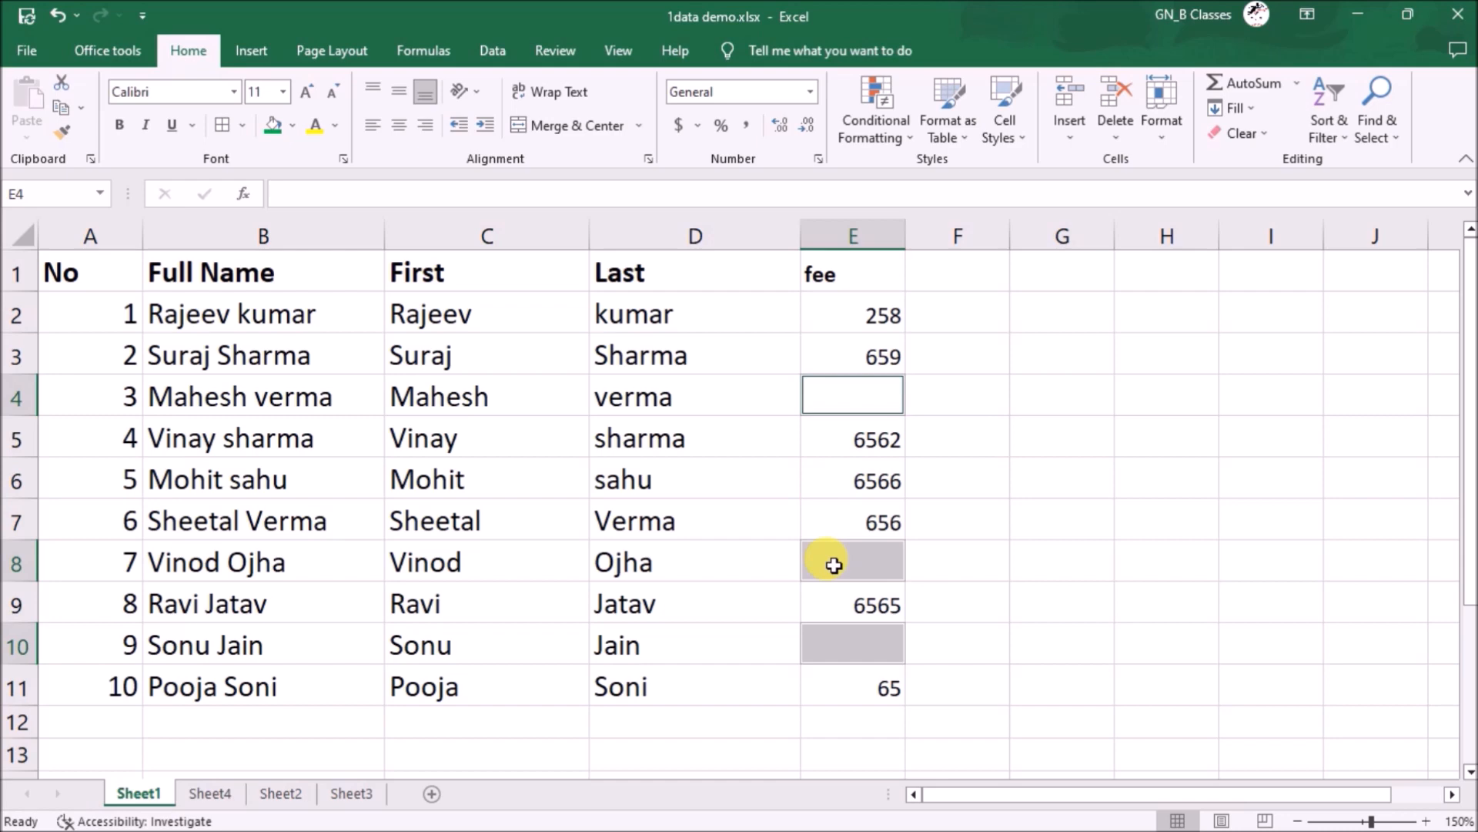
- Delete the entire sheet rows that have blank fees
{"action": "left_click", "coordinate": [1110, 135]}
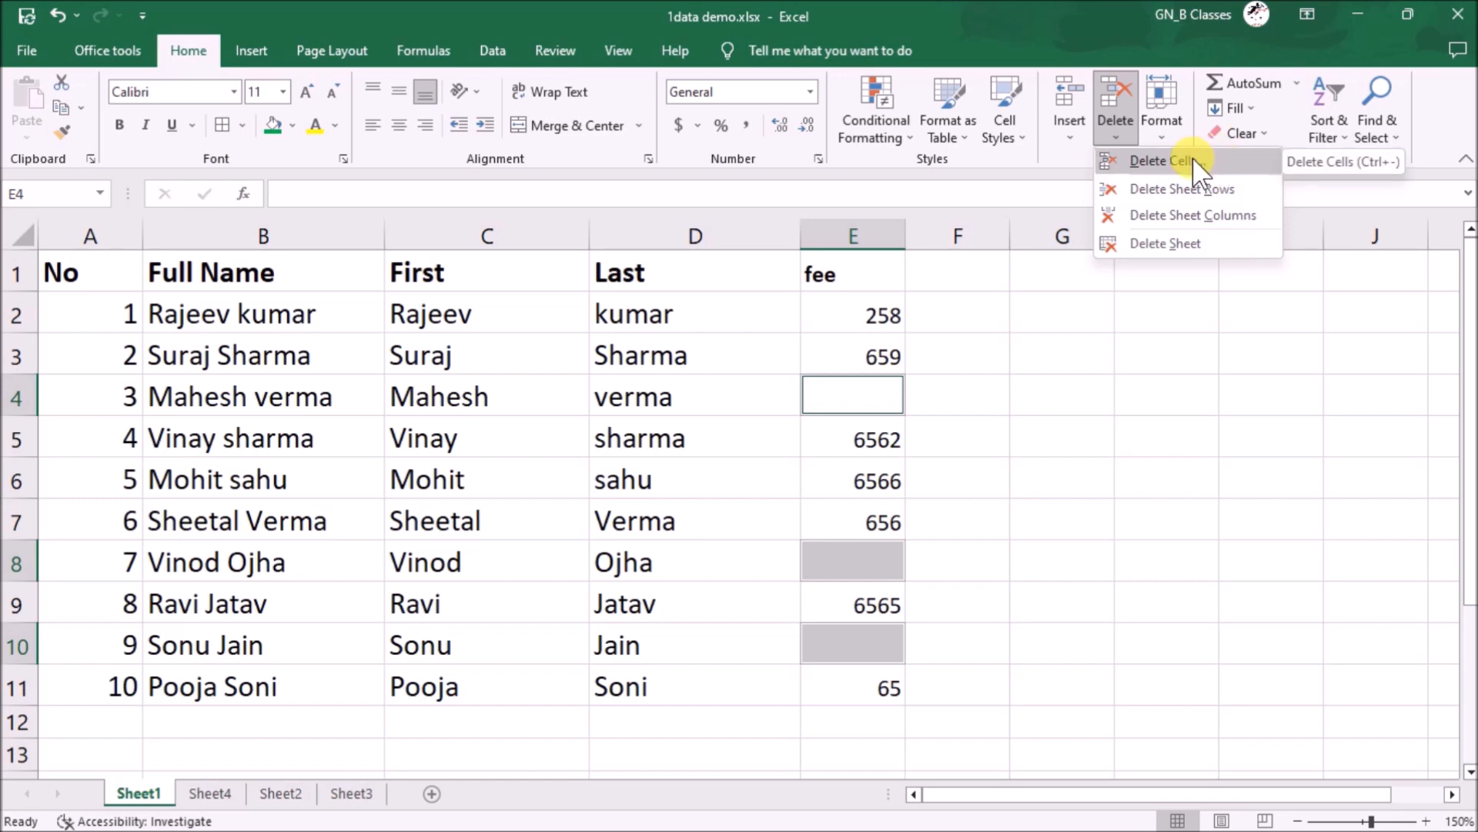
{"action": "left_click", "coordinate": [1218, 188]}
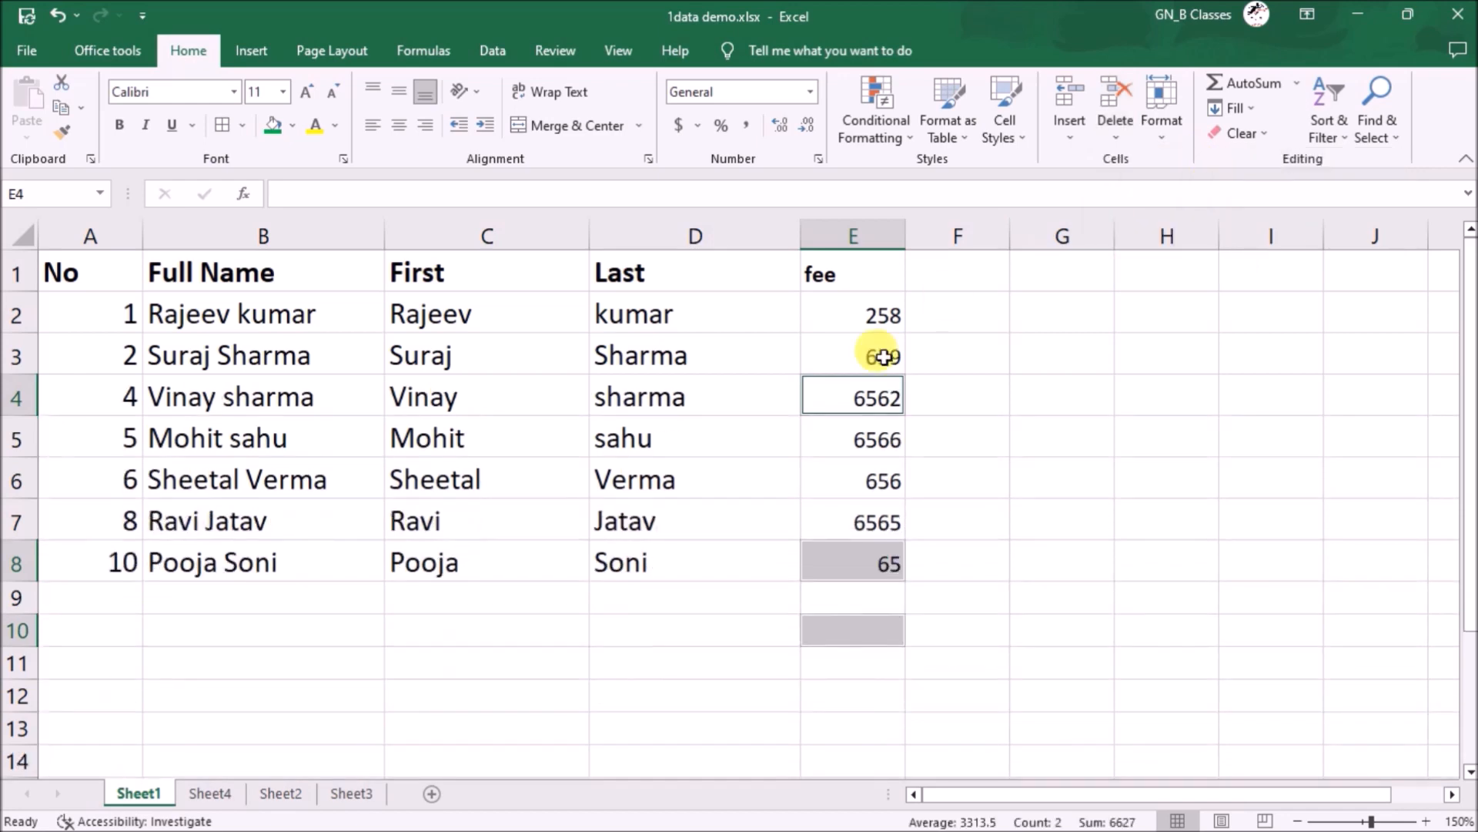
{"action": "left_click", "coordinate": [863, 508]}
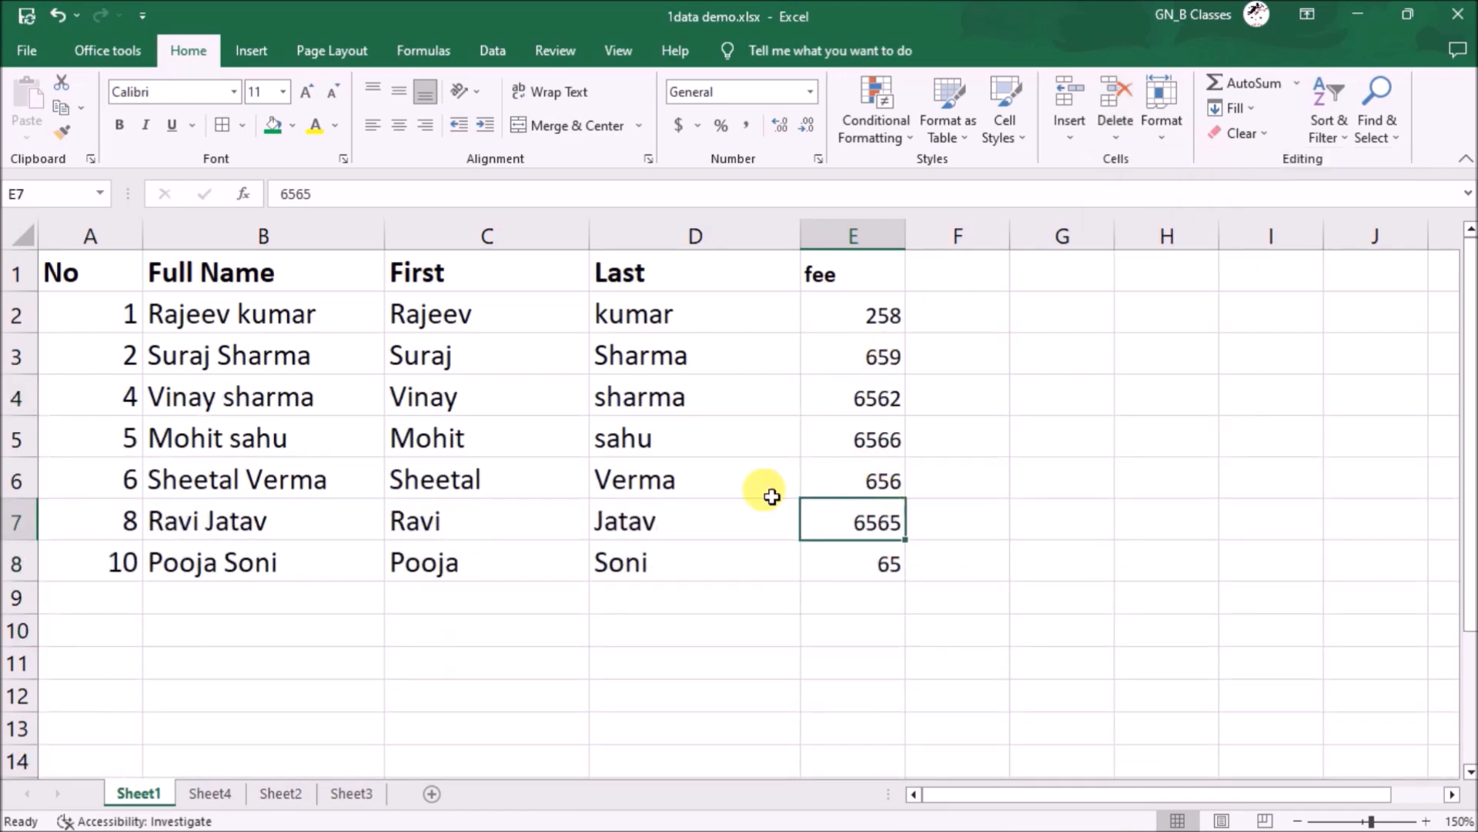